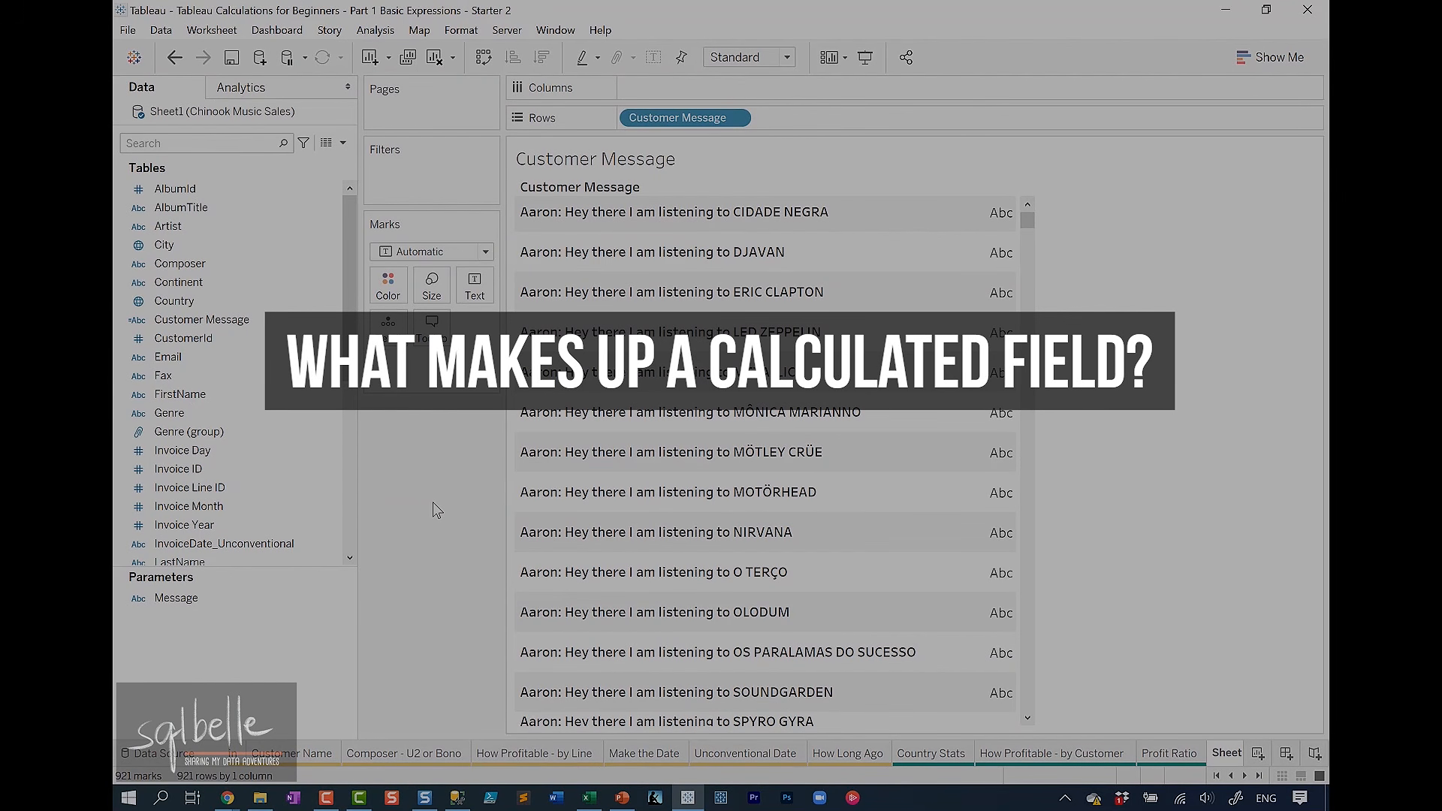
Open the Customer Message calculated field for editing to examine its formula
right_click(193, 323)
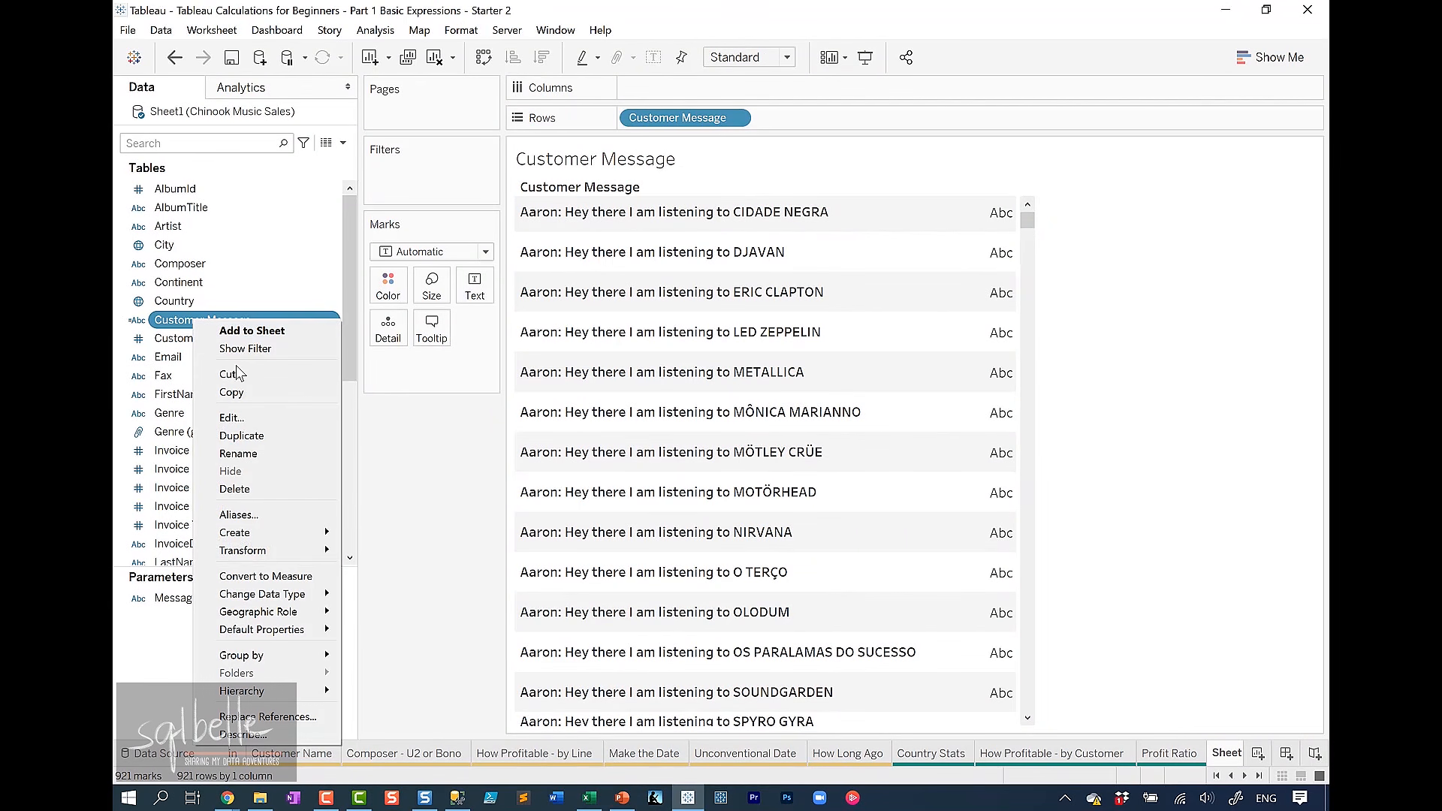
left_click(230, 417)
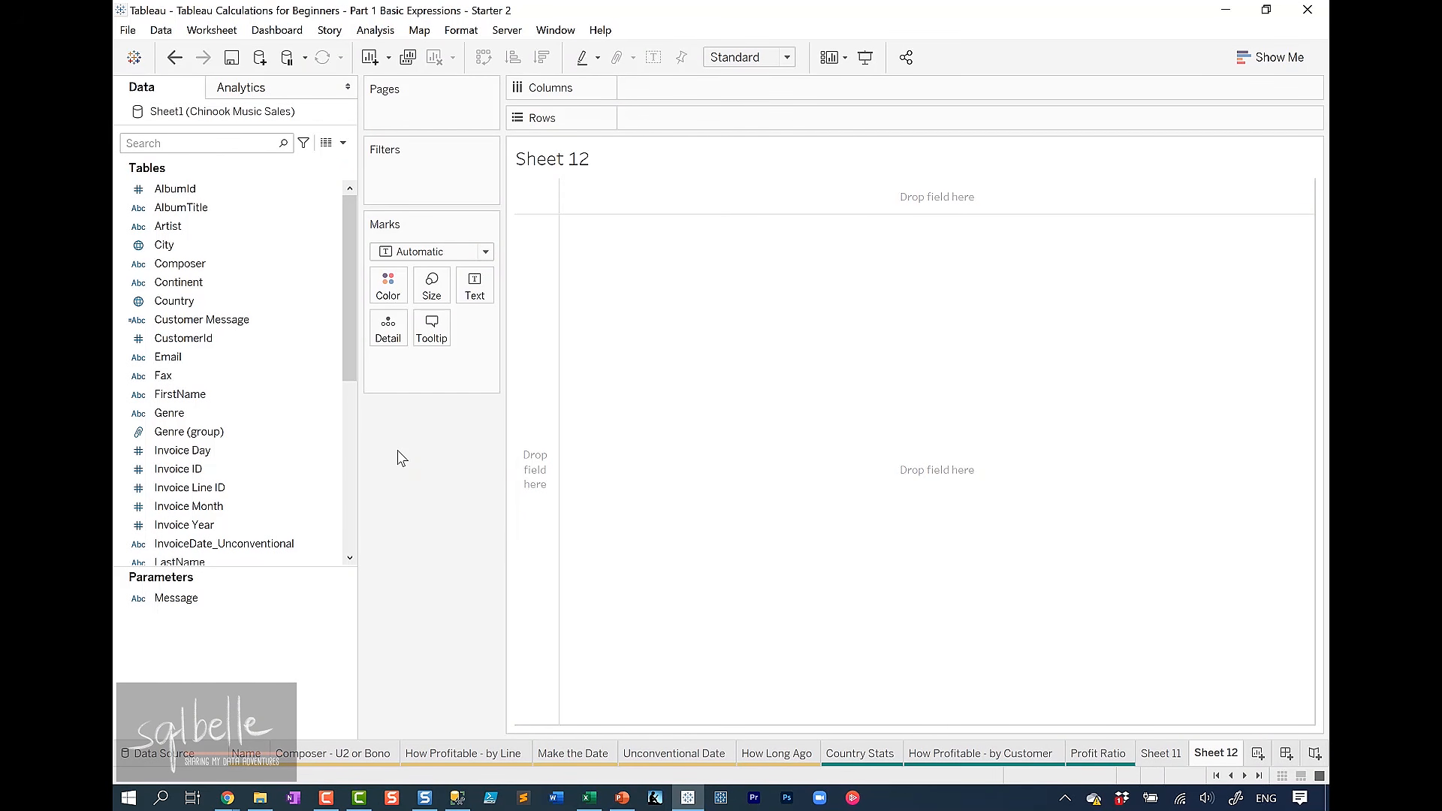
Open a blank calculated field editor and expand its function reference
left_click(342, 143)
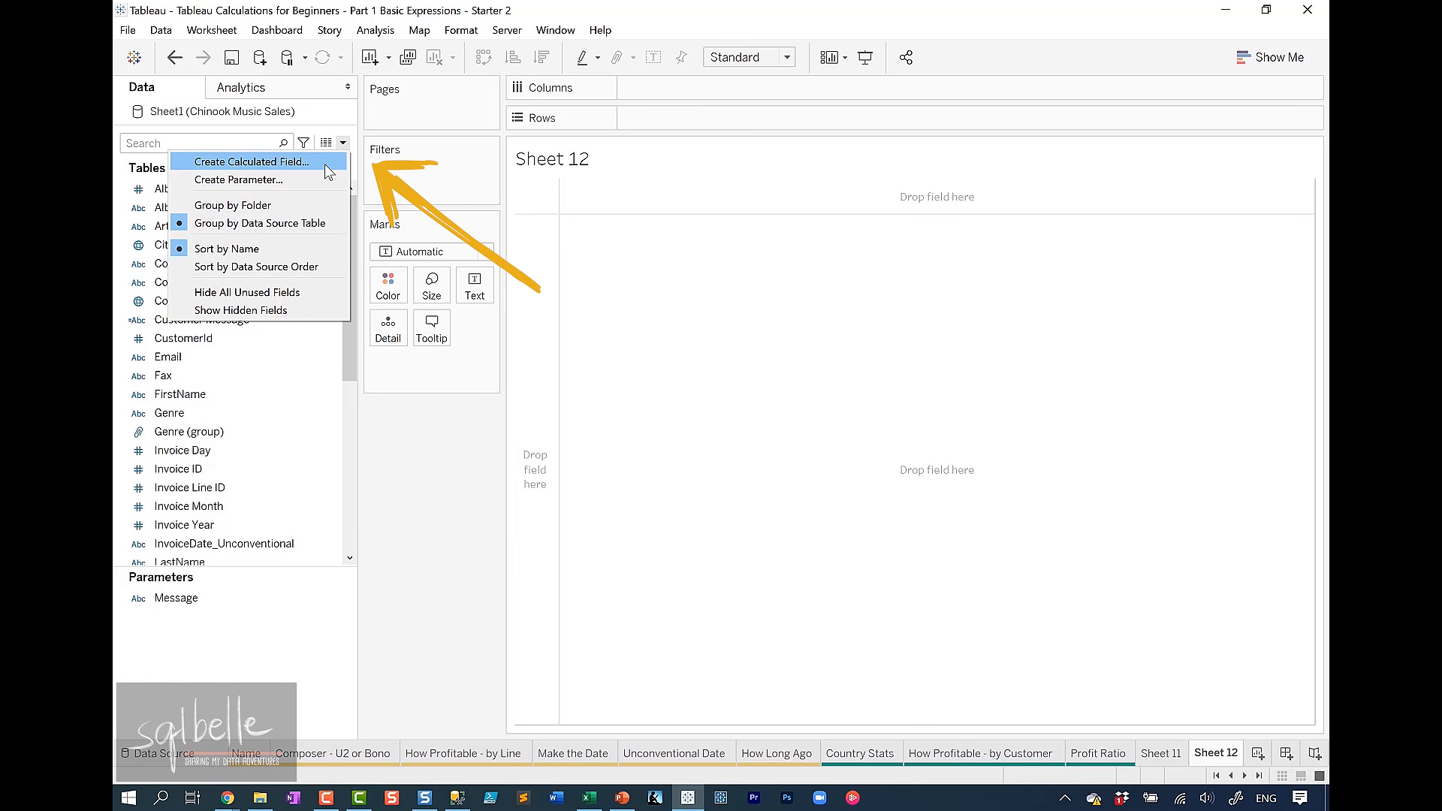
left_click(324, 164)
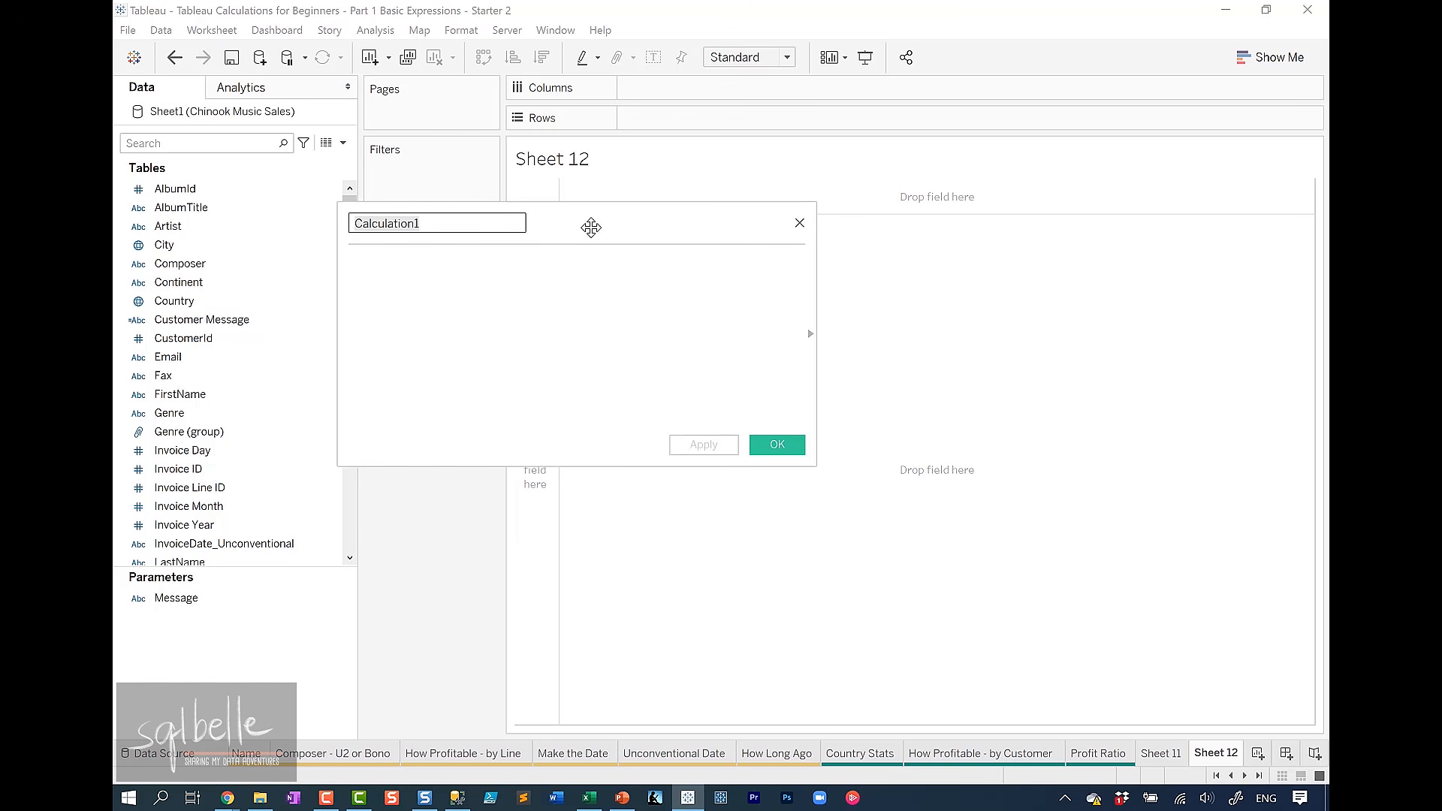
mouse_move(589, 225)
left_mouse_down()
mouse_move(636, 242)
mouse_move(594, 244)
left_mouse_up()
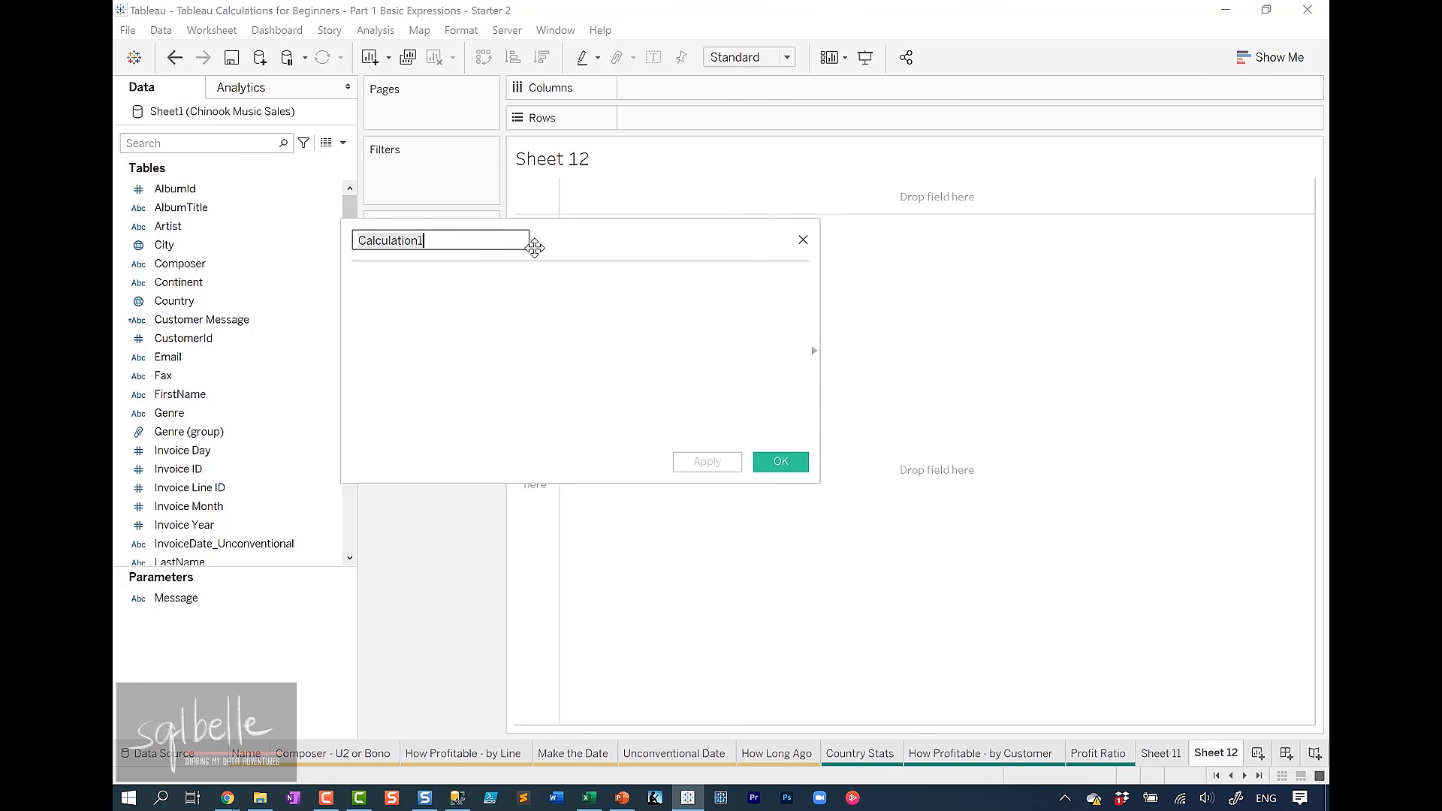
left_click(474, 303)
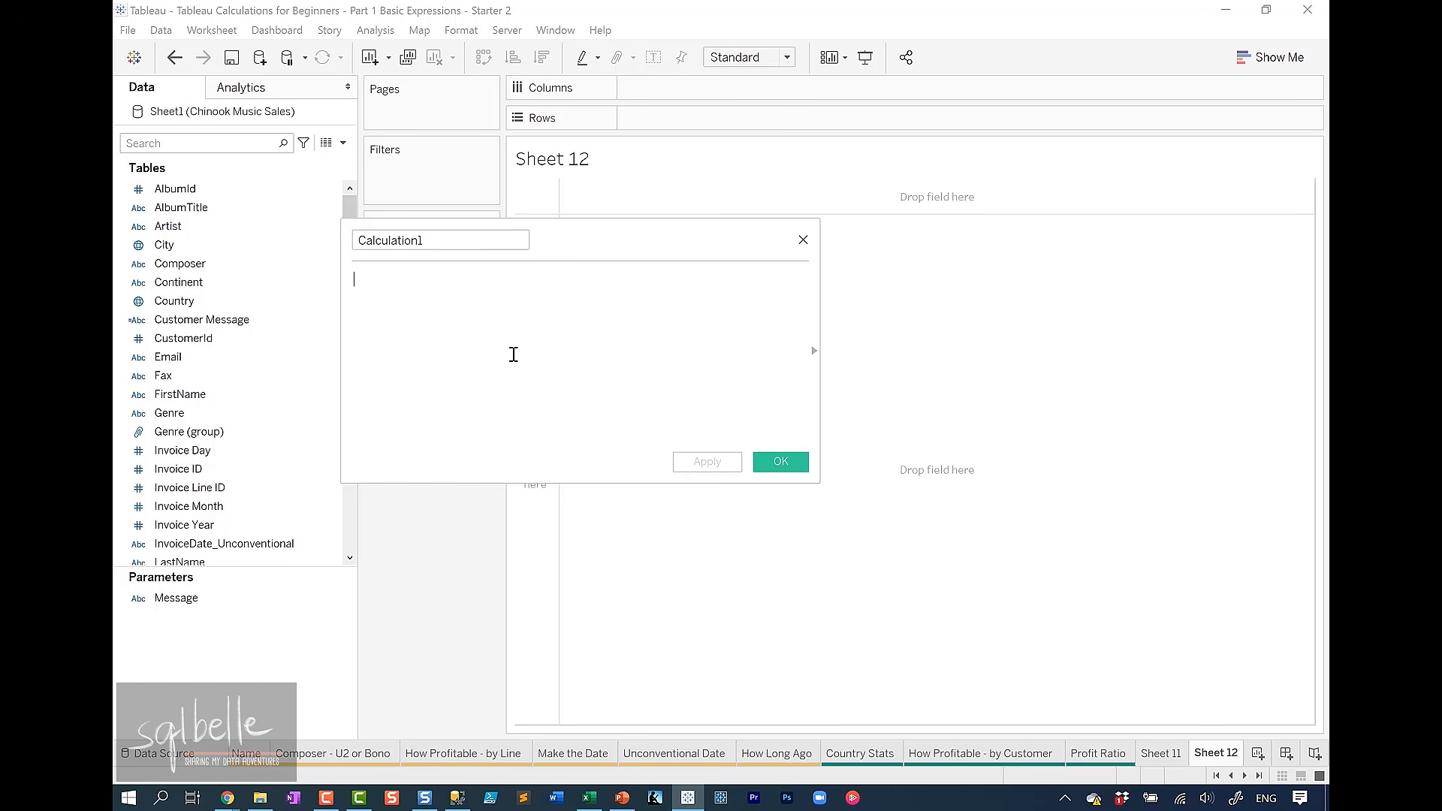
left_click(811, 364)
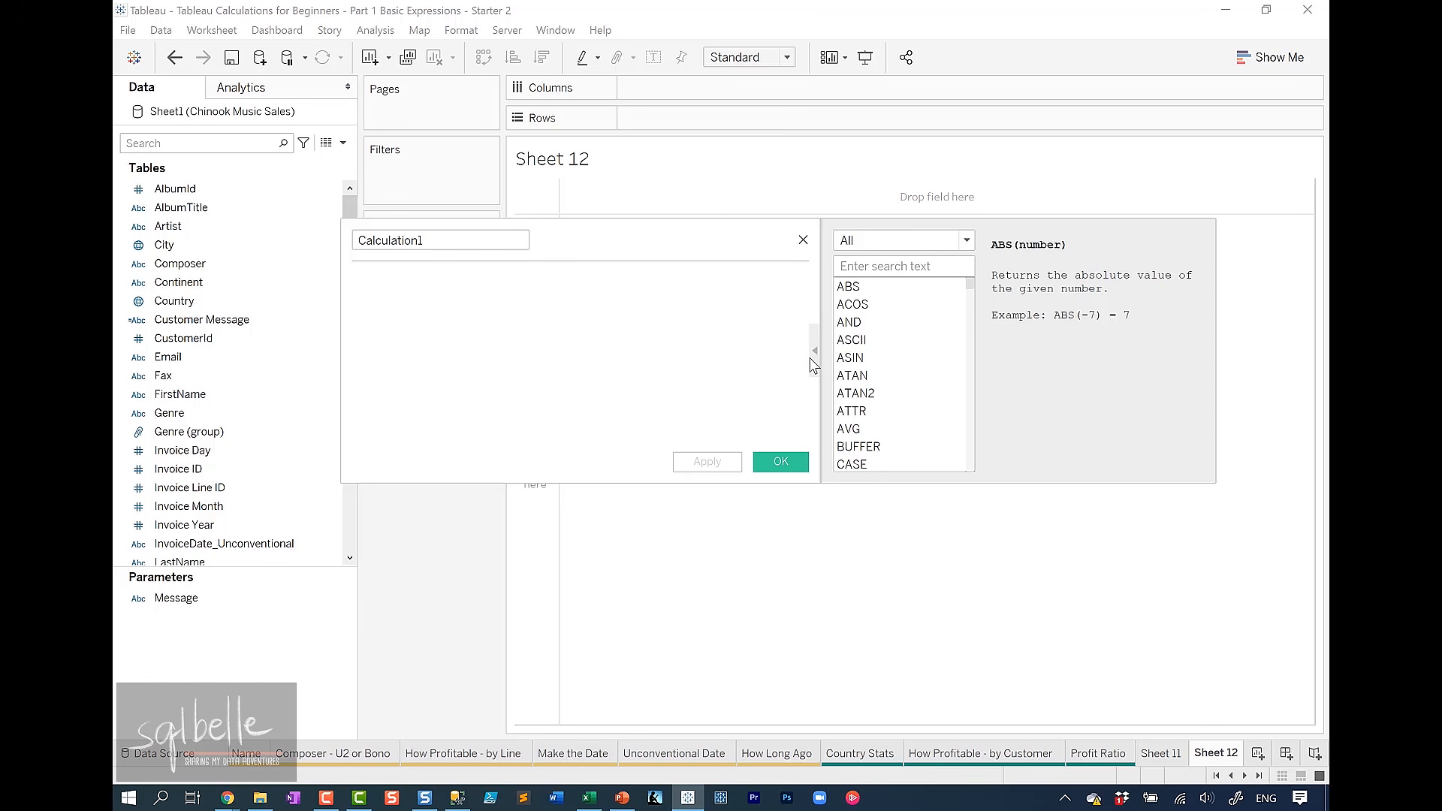
Examine the function categories and the ABS syntax help, and filter the reference to Date functions to view DATEDIFF
left_click(929, 239)
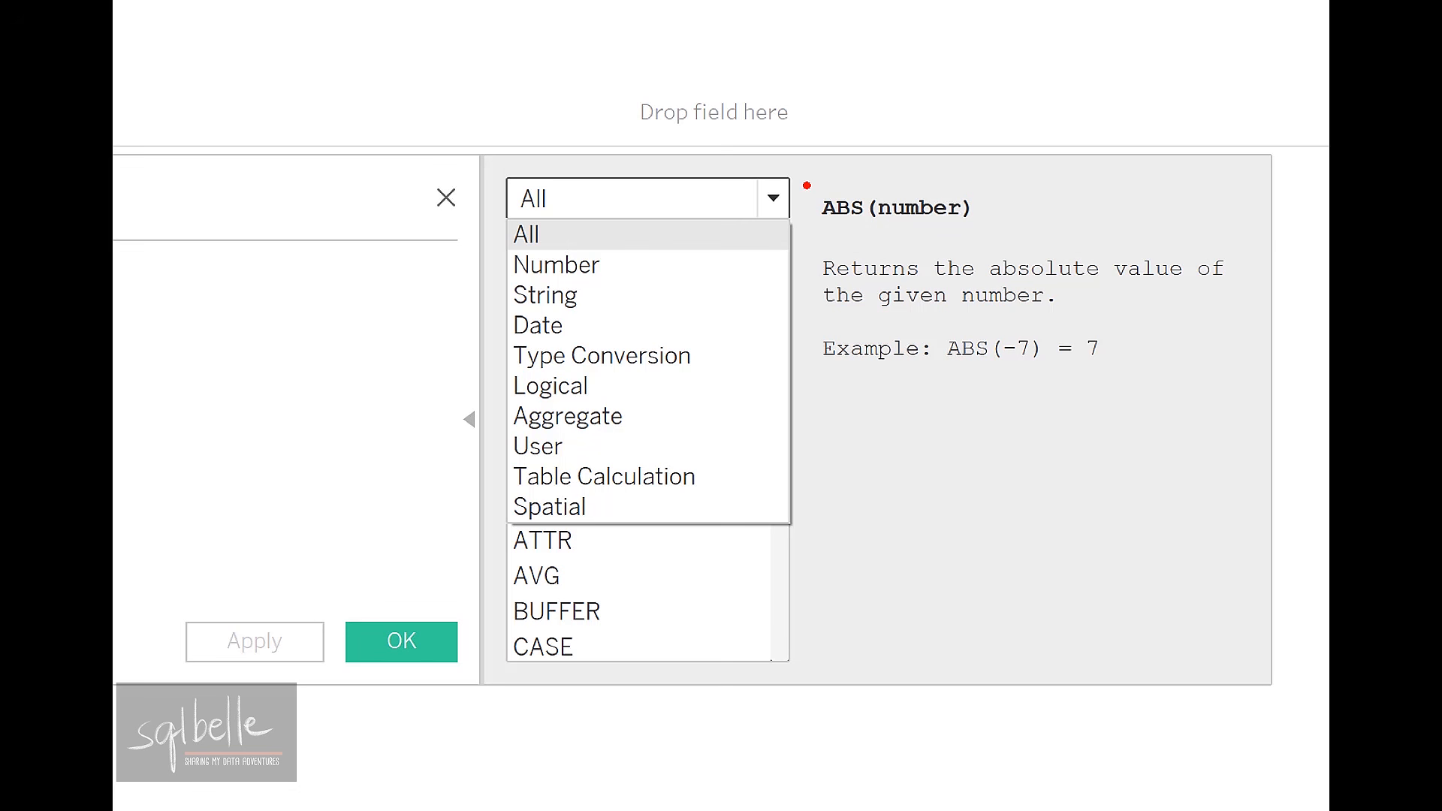
mouse_move(806, 185)
left_mouse_down()
mouse_move(818, 216)
mouse_move(1002, 227)
left_mouse_up()
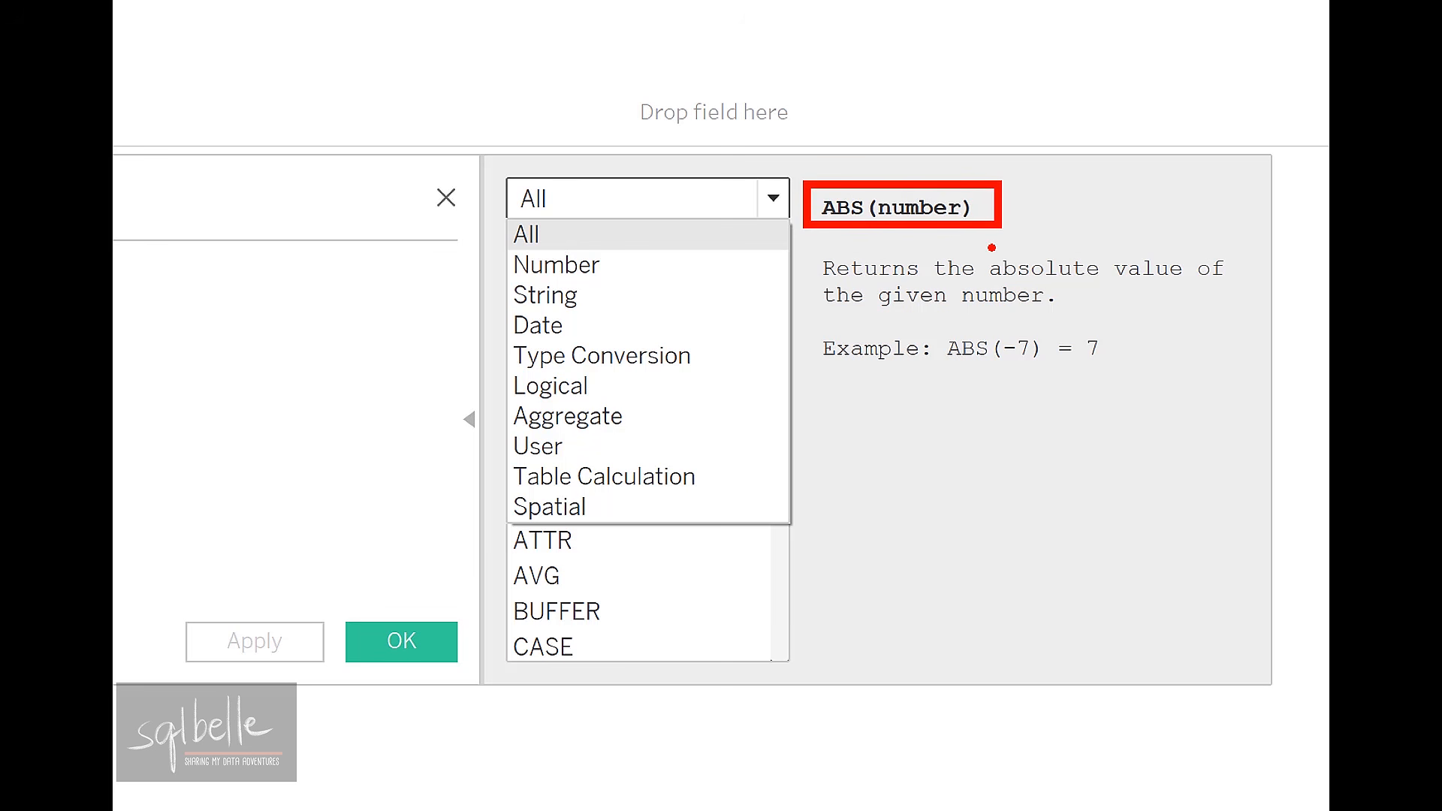
mouse_move(798, 243)
left_mouse_down()
mouse_move(1004, 303)
mouse_move(1256, 307)
left_mouse_up()
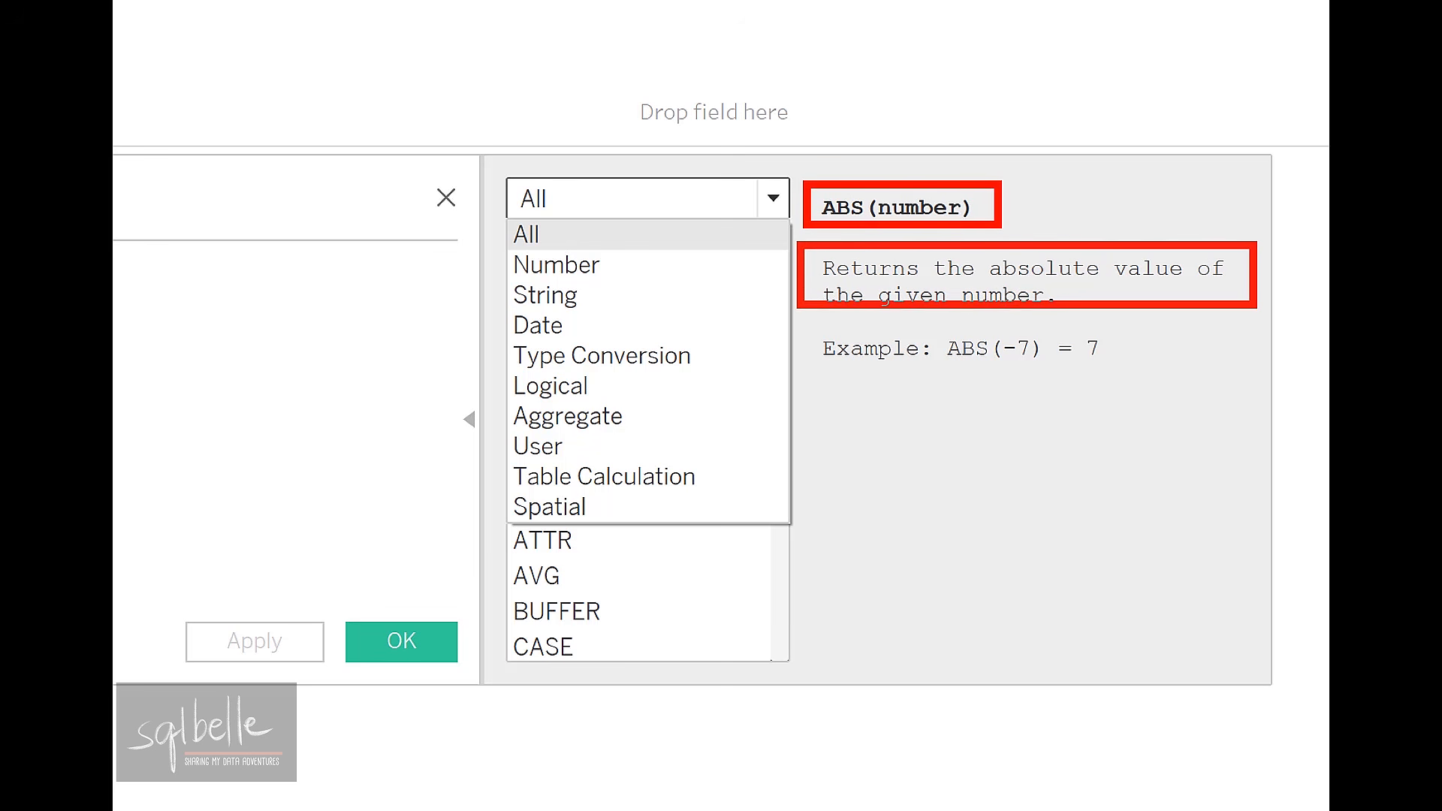
mouse_move(813, 318)
left_mouse_down()
mouse_move(869, 380)
mouse_move(1149, 382)
left_mouse_up()
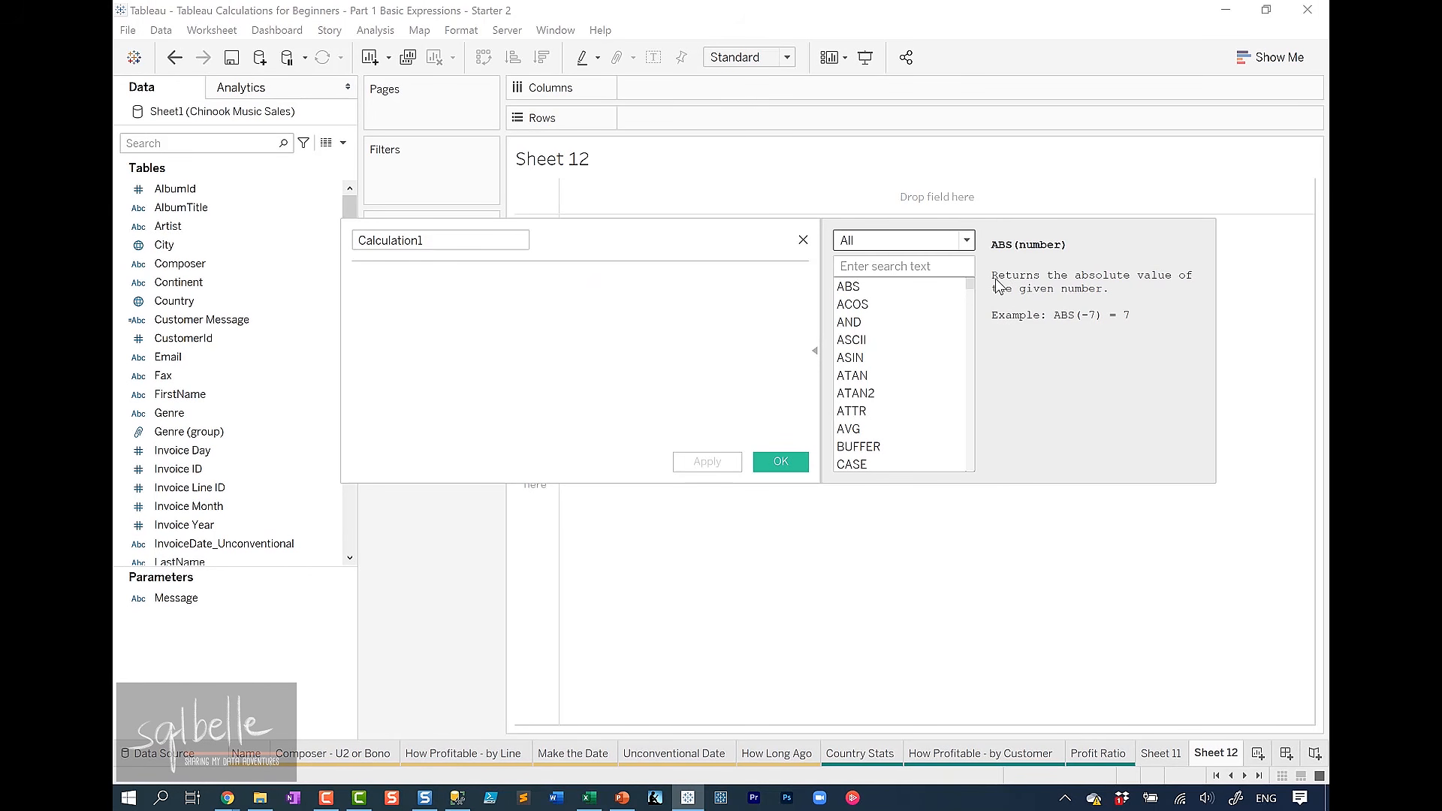
left_click(964, 240)
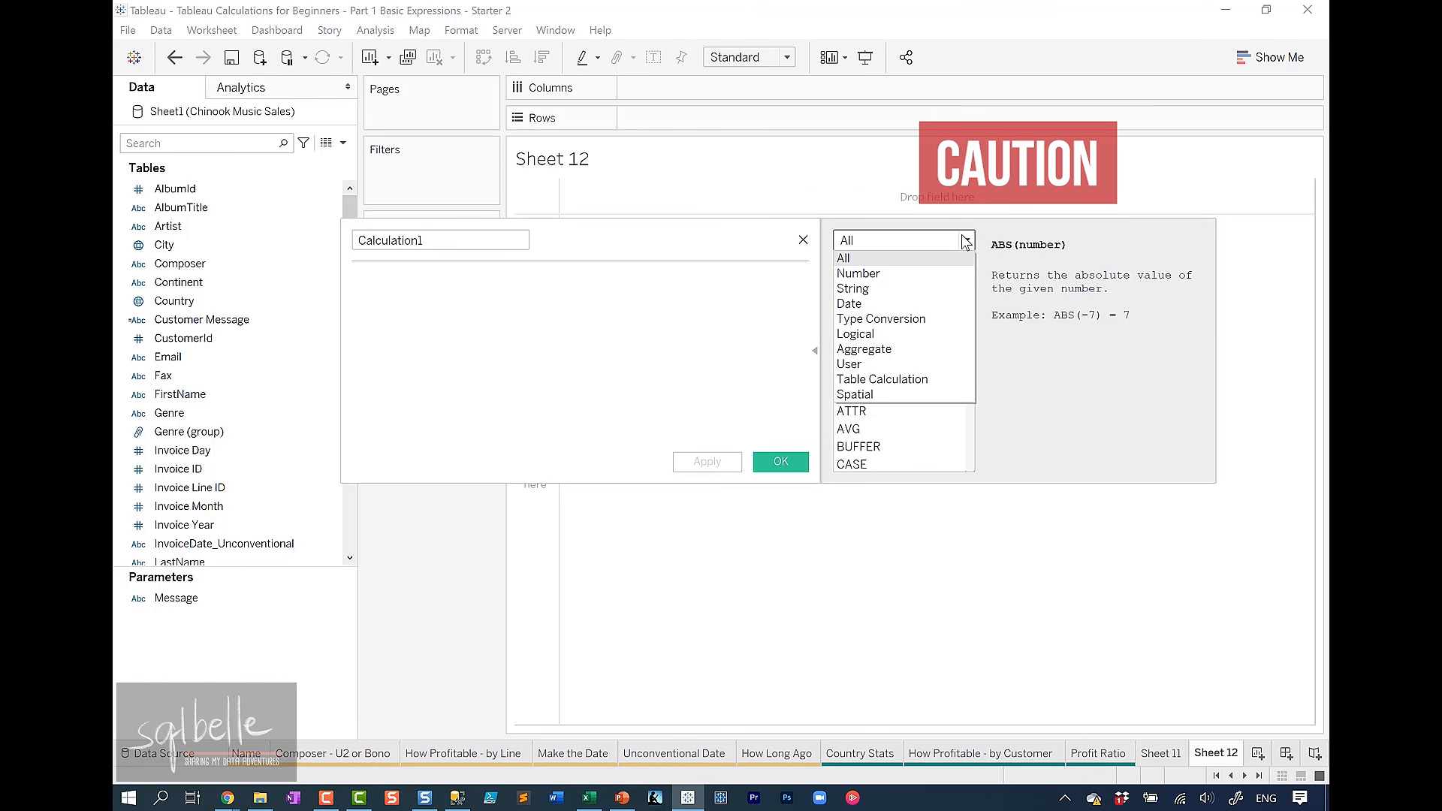
left_click(894, 305)
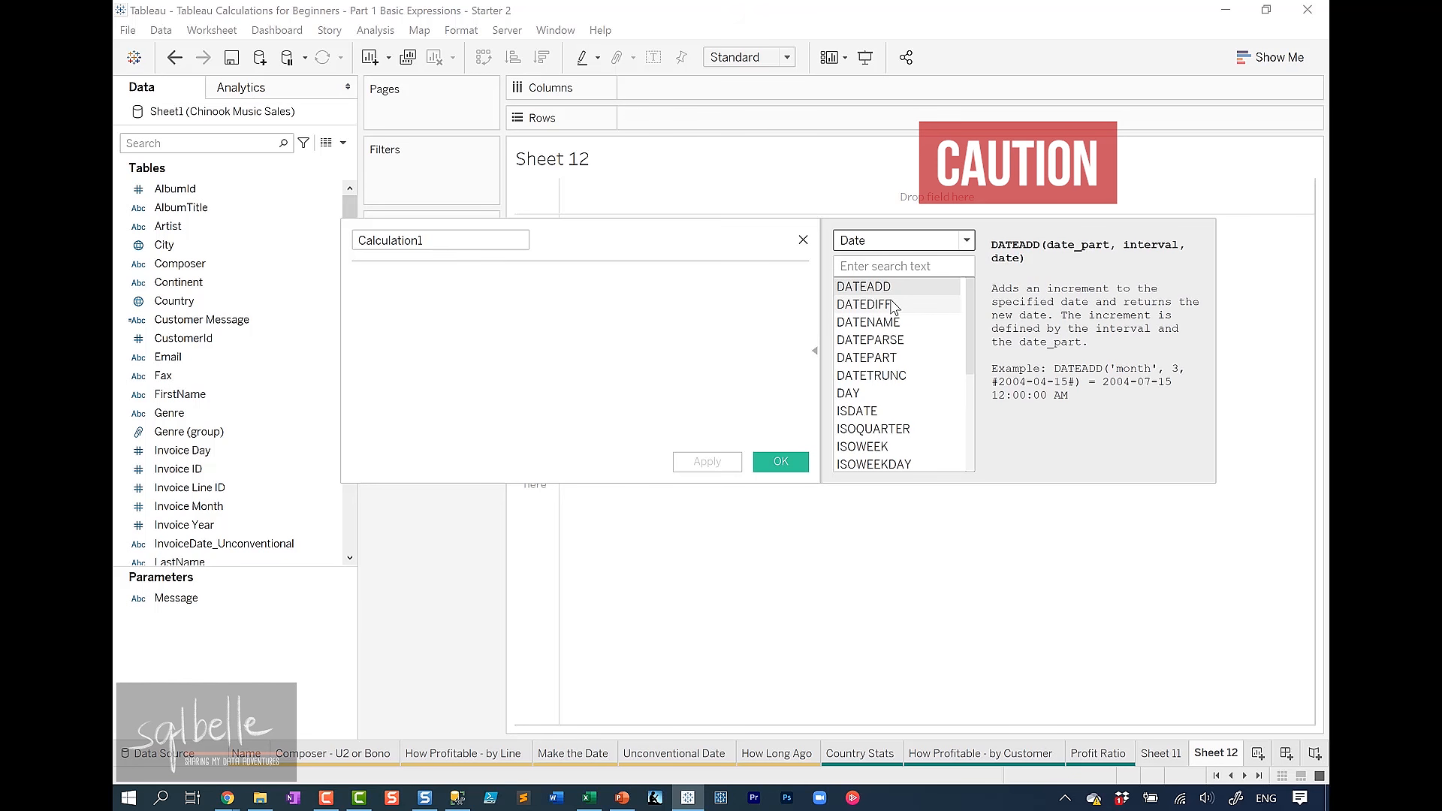
left_click(893, 304)
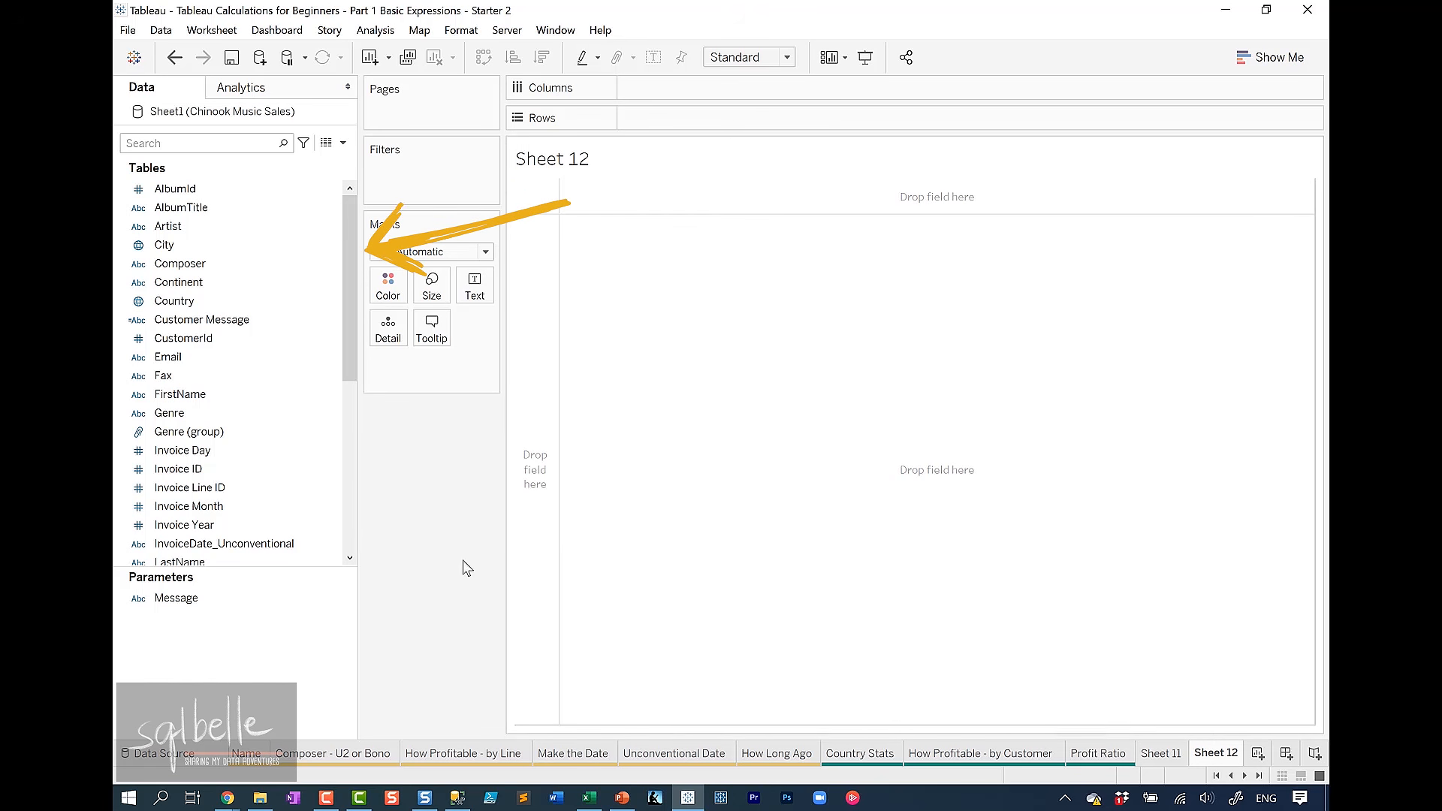
Start a calculated field based on the Composer field with enlarged formula text, and discard it
left_click(214, 264)
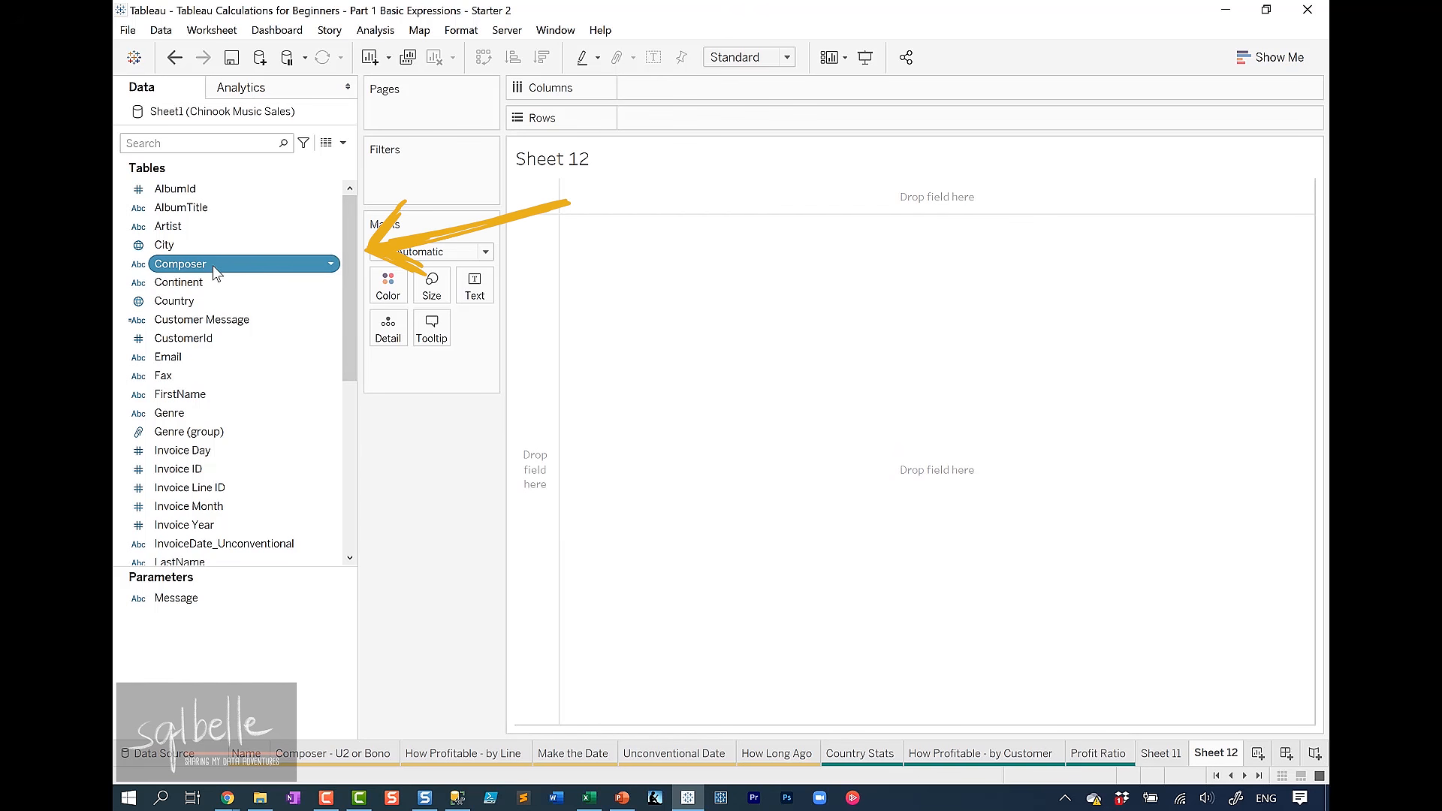
right_click(213, 264)
mouse_move(268, 385)
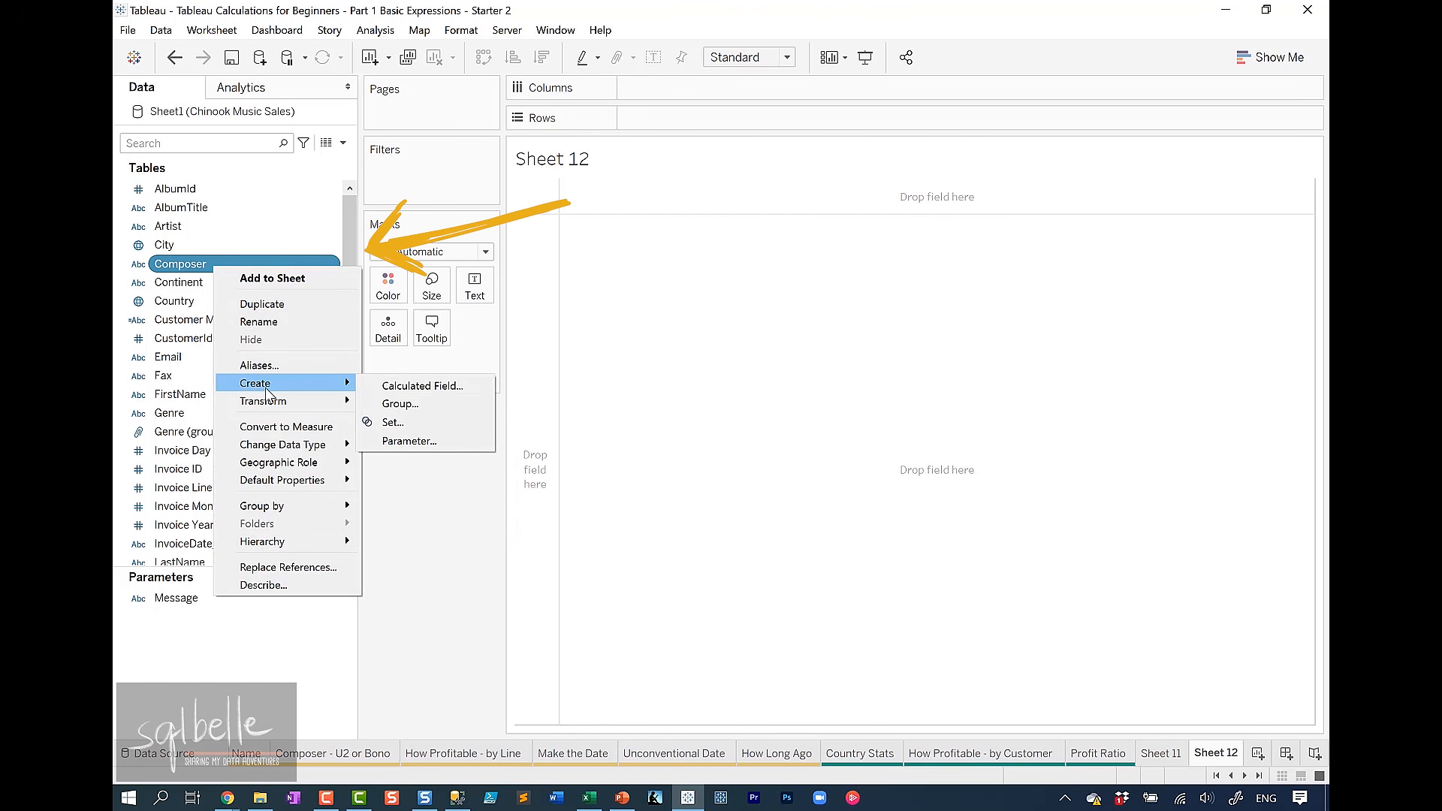
left_click(406, 386)
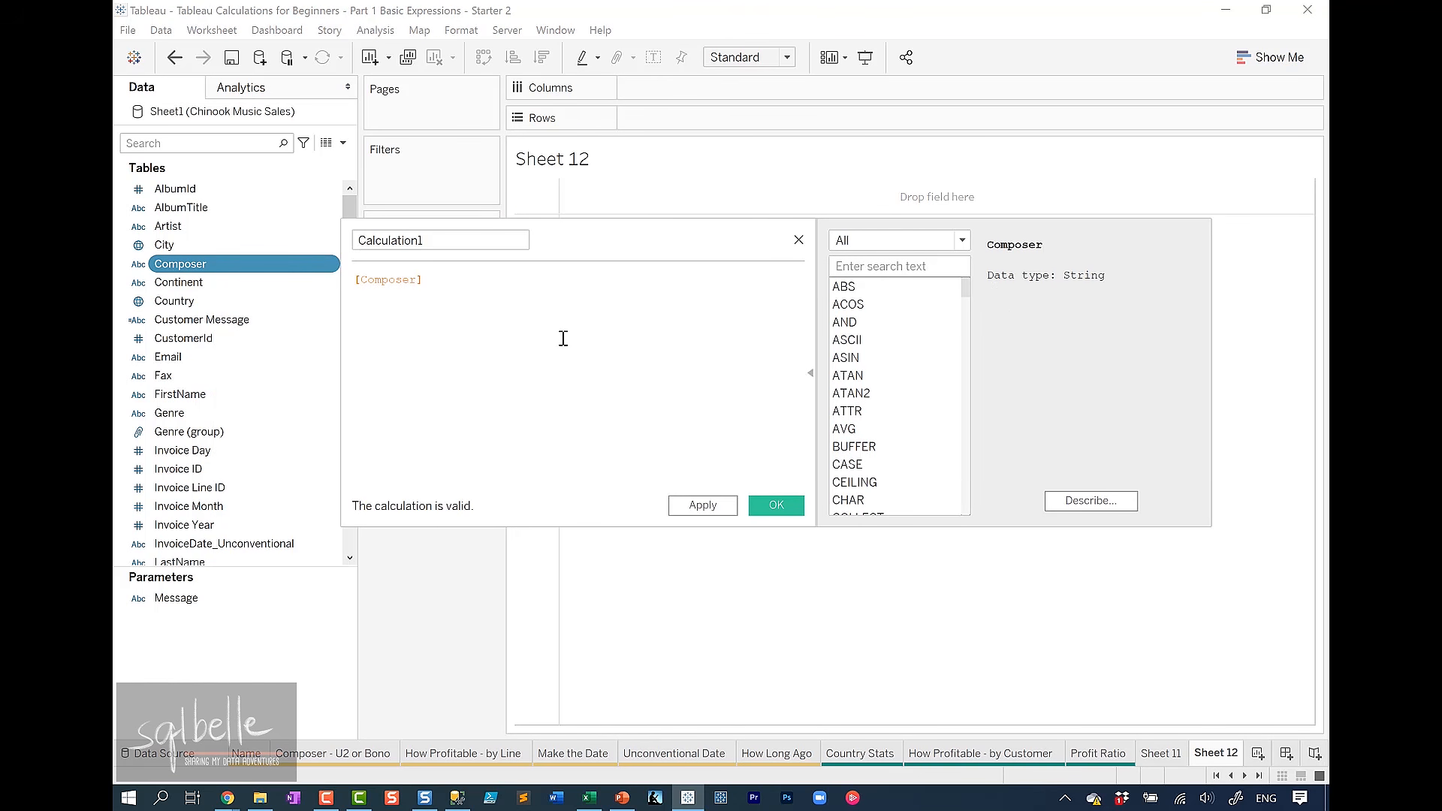
scroll(563, 338, "up", 6, "ctrl")
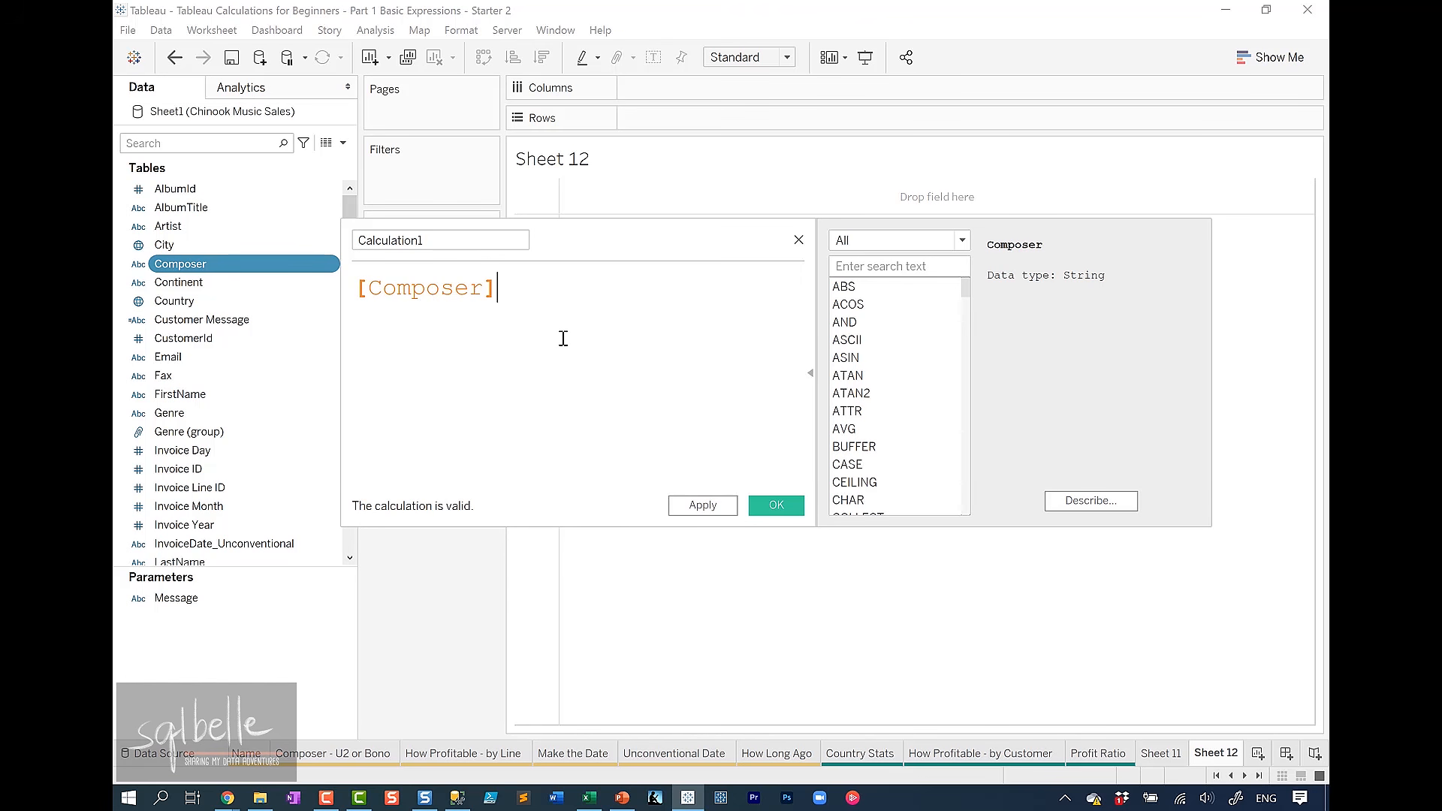
key("Escape")
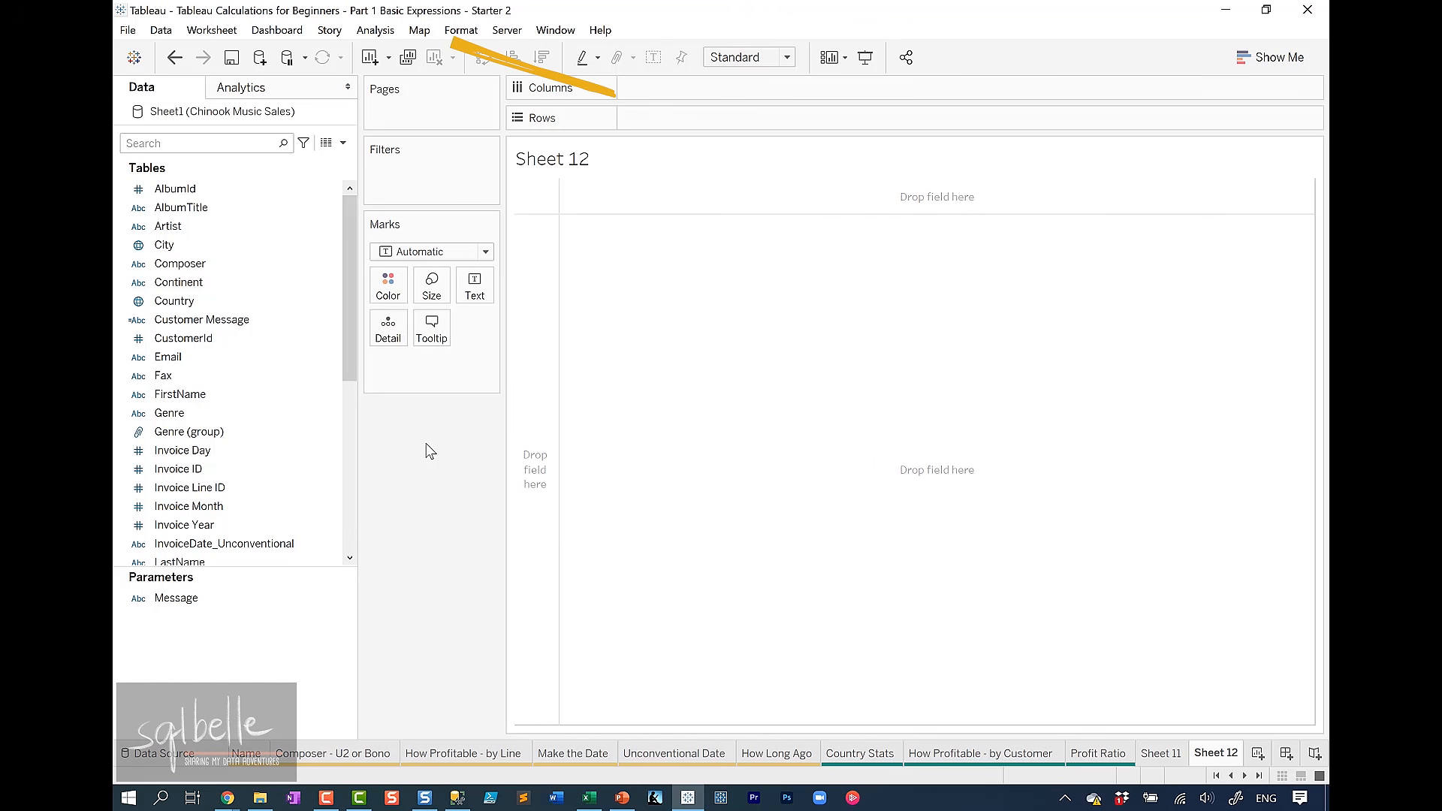
Start another blank calculated field for the worksheet and dismiss it without saving
left_click(376, 32)
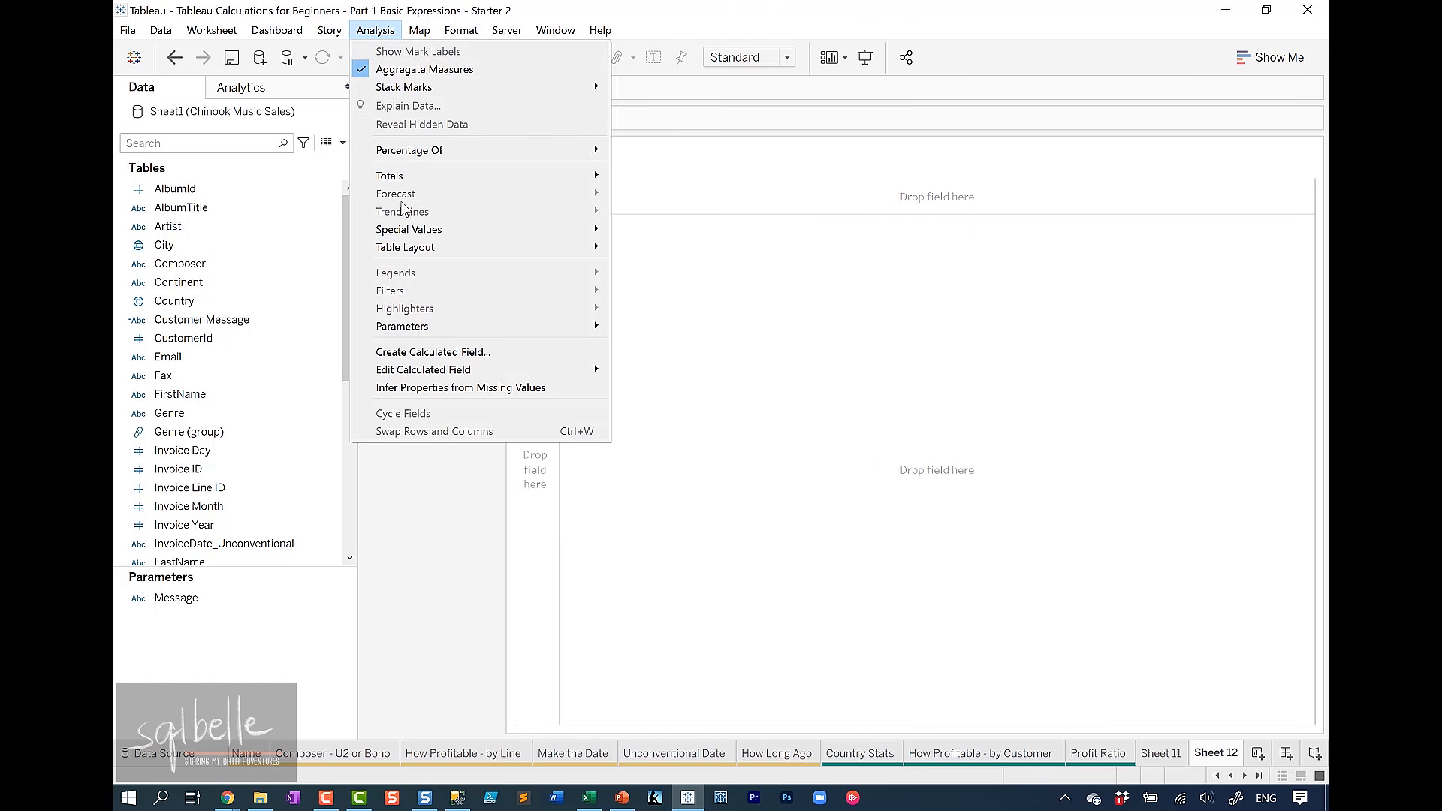
left_click(410, 353)
key("Escape")
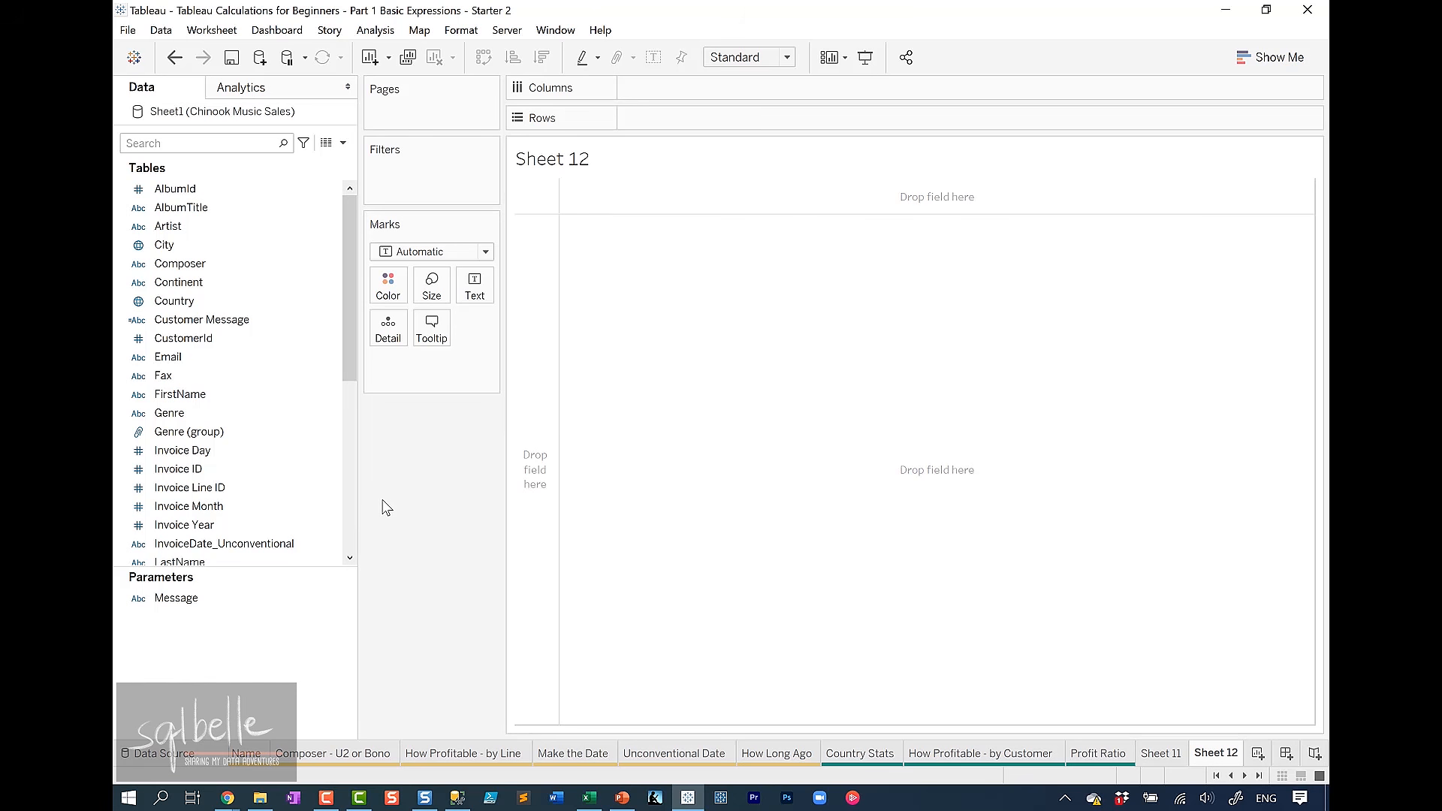
Add the ad hoc calculation SUM([Profit]) to the Marks card of Sheet 12
double_click(710, 90)
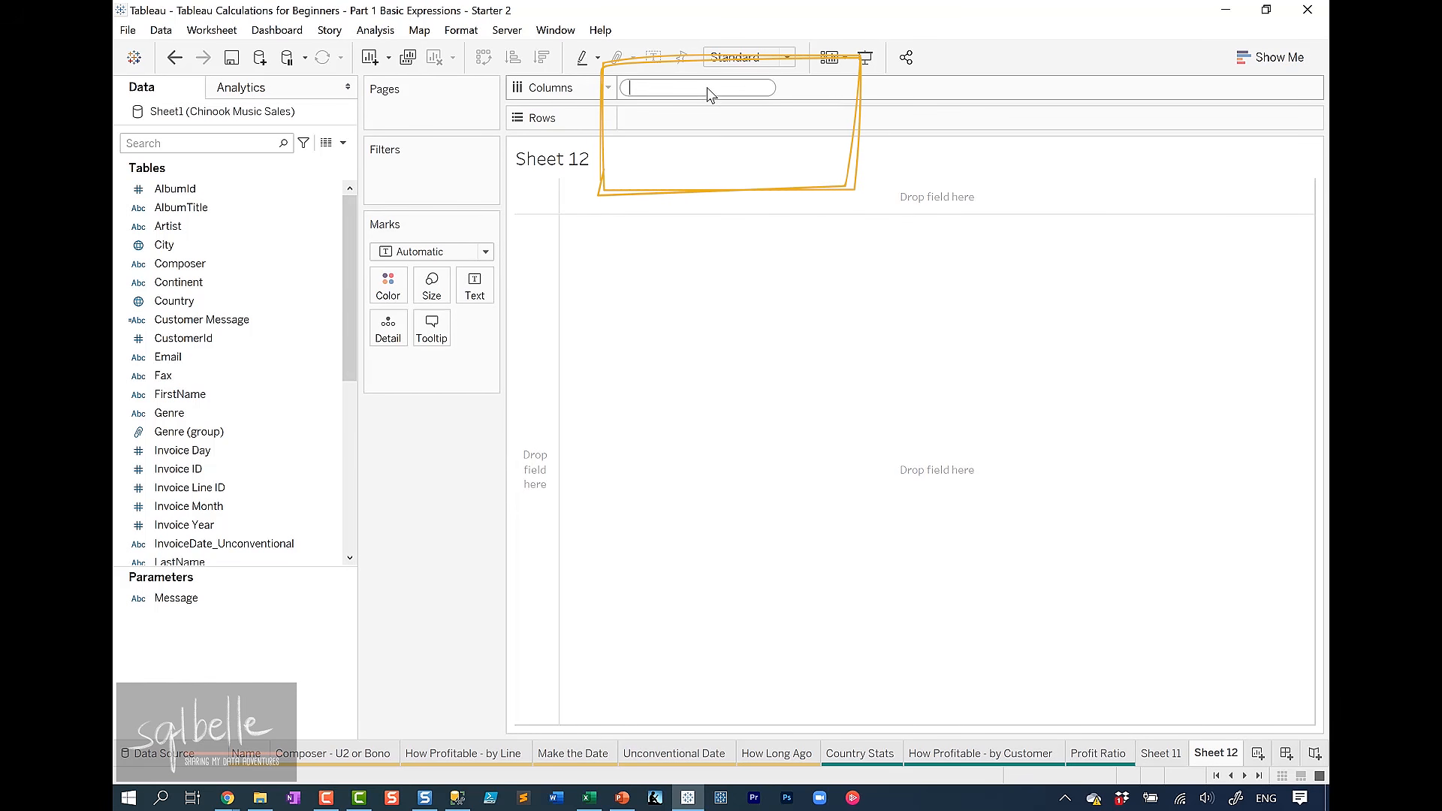
double_click(703, 120)
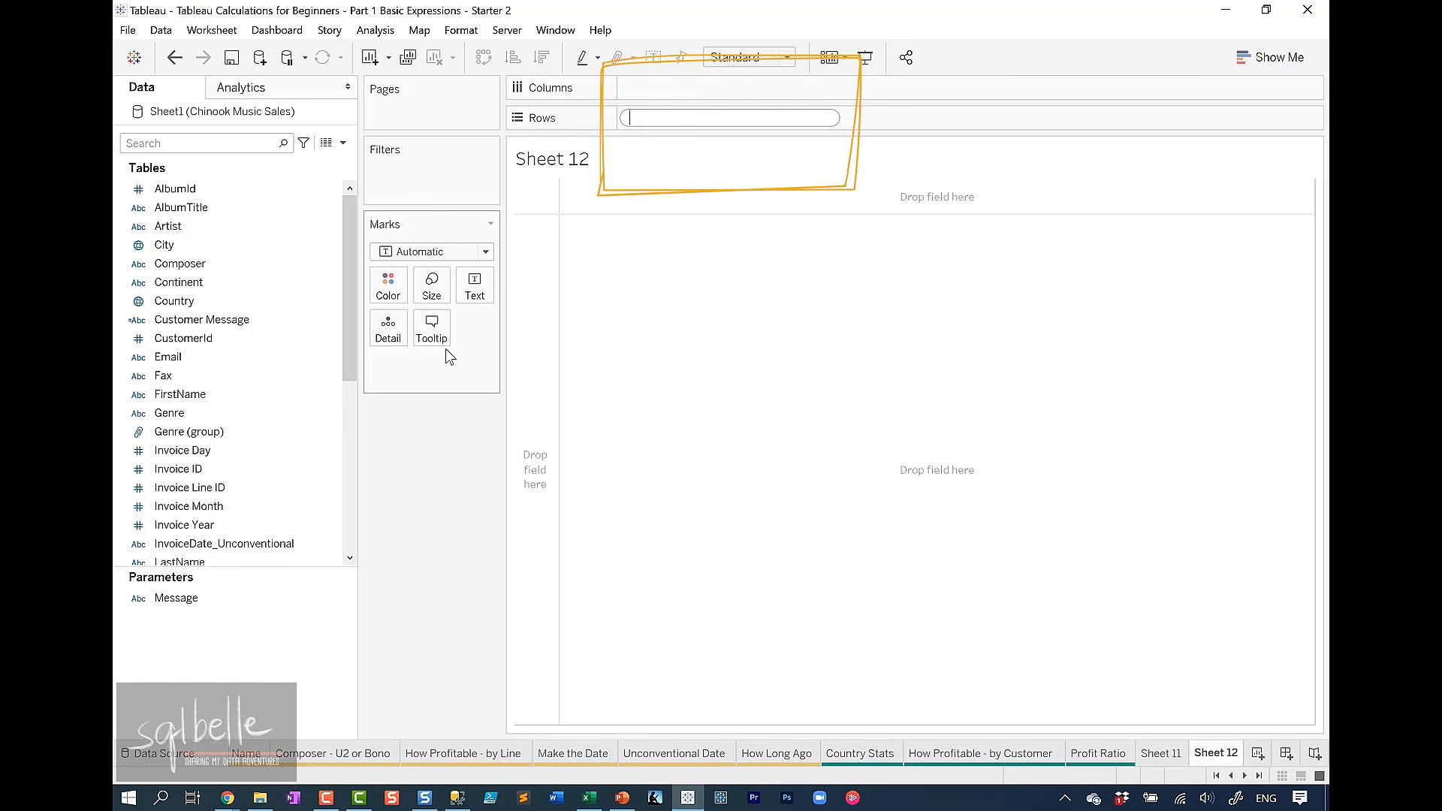
double_click(425, 378)
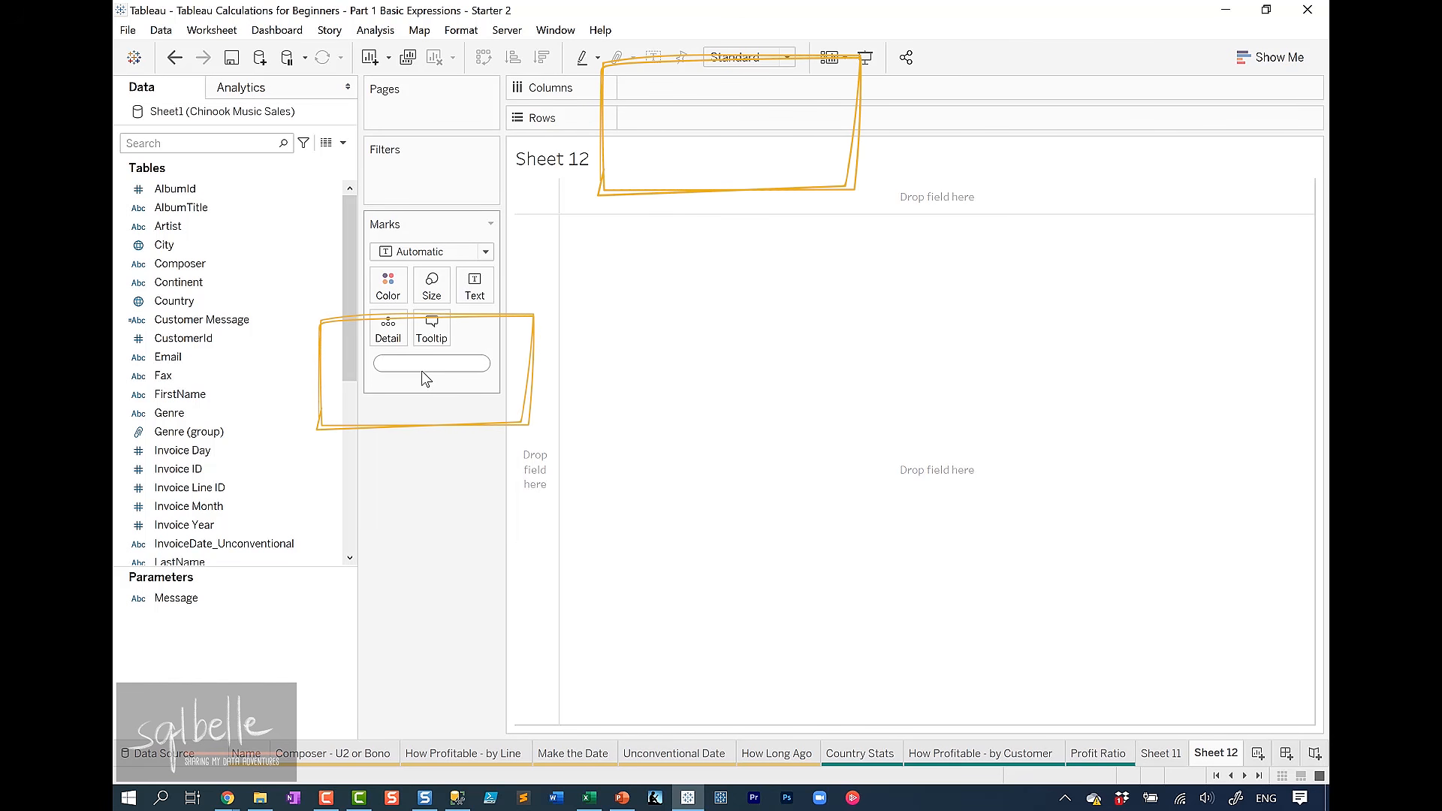
type("SUM(")
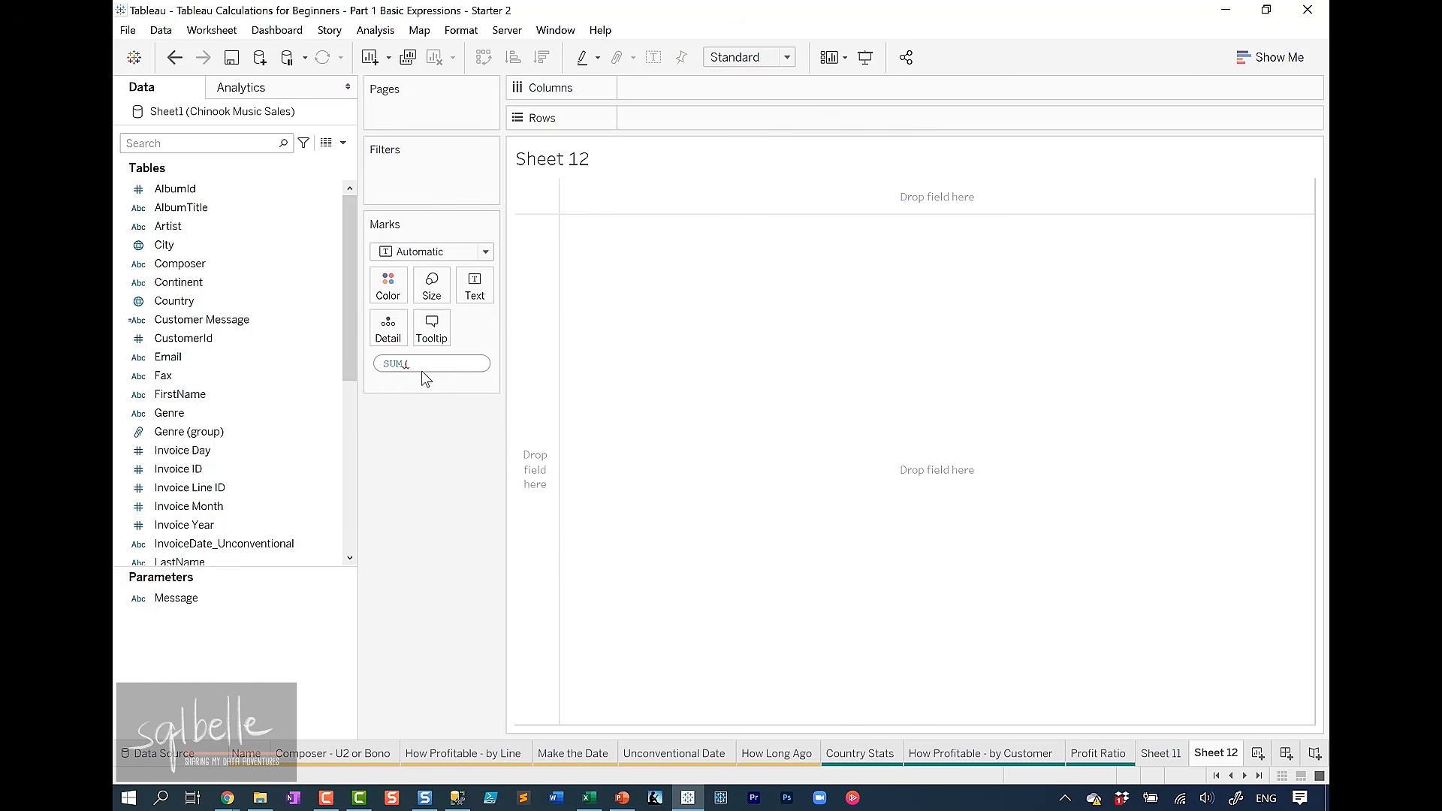
type("[Profit])")
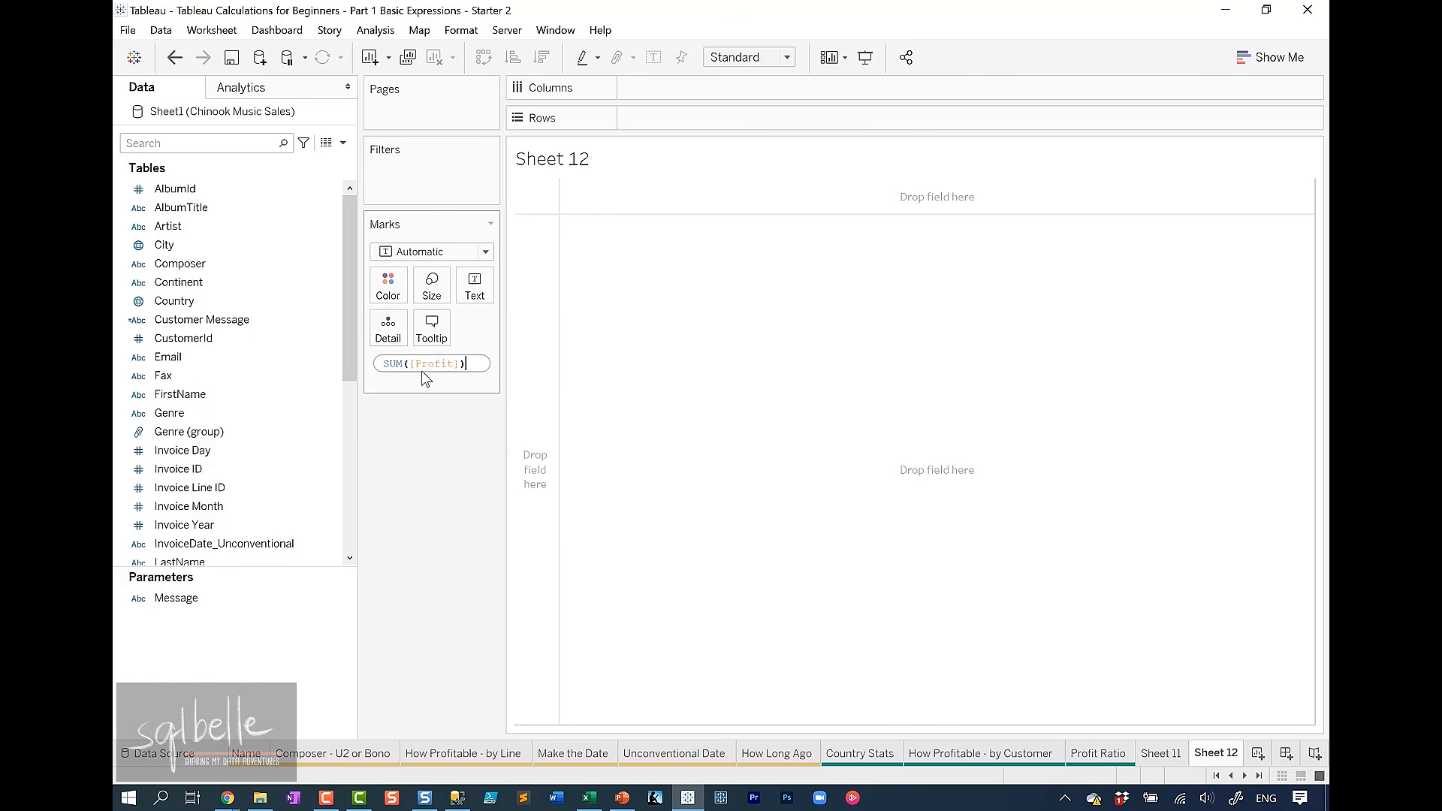
key("Return")
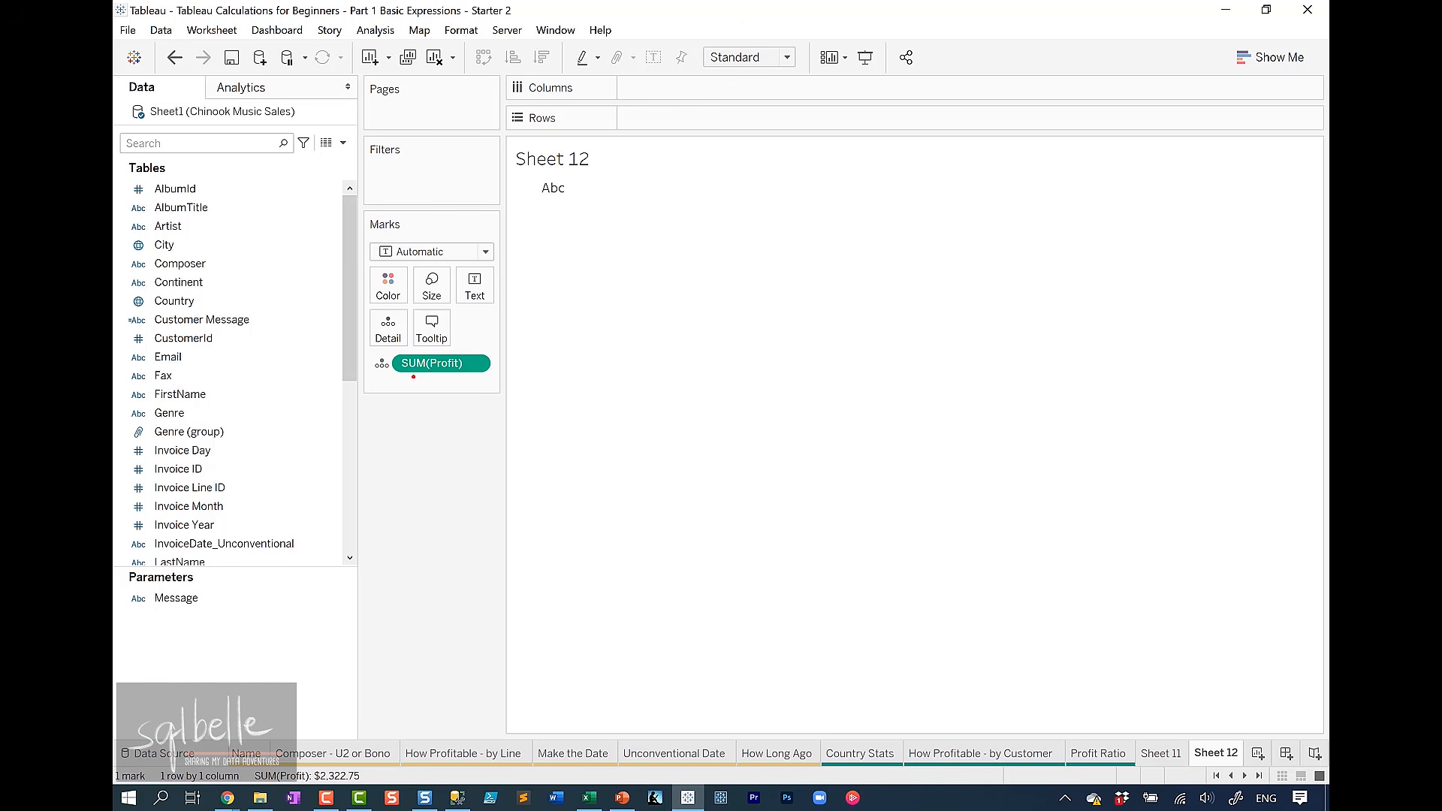
mouse_move(412, 374)
left_mouse_down()
mouse_move(219, 443)
mouse_move(250, 472)
left_mouse_up()
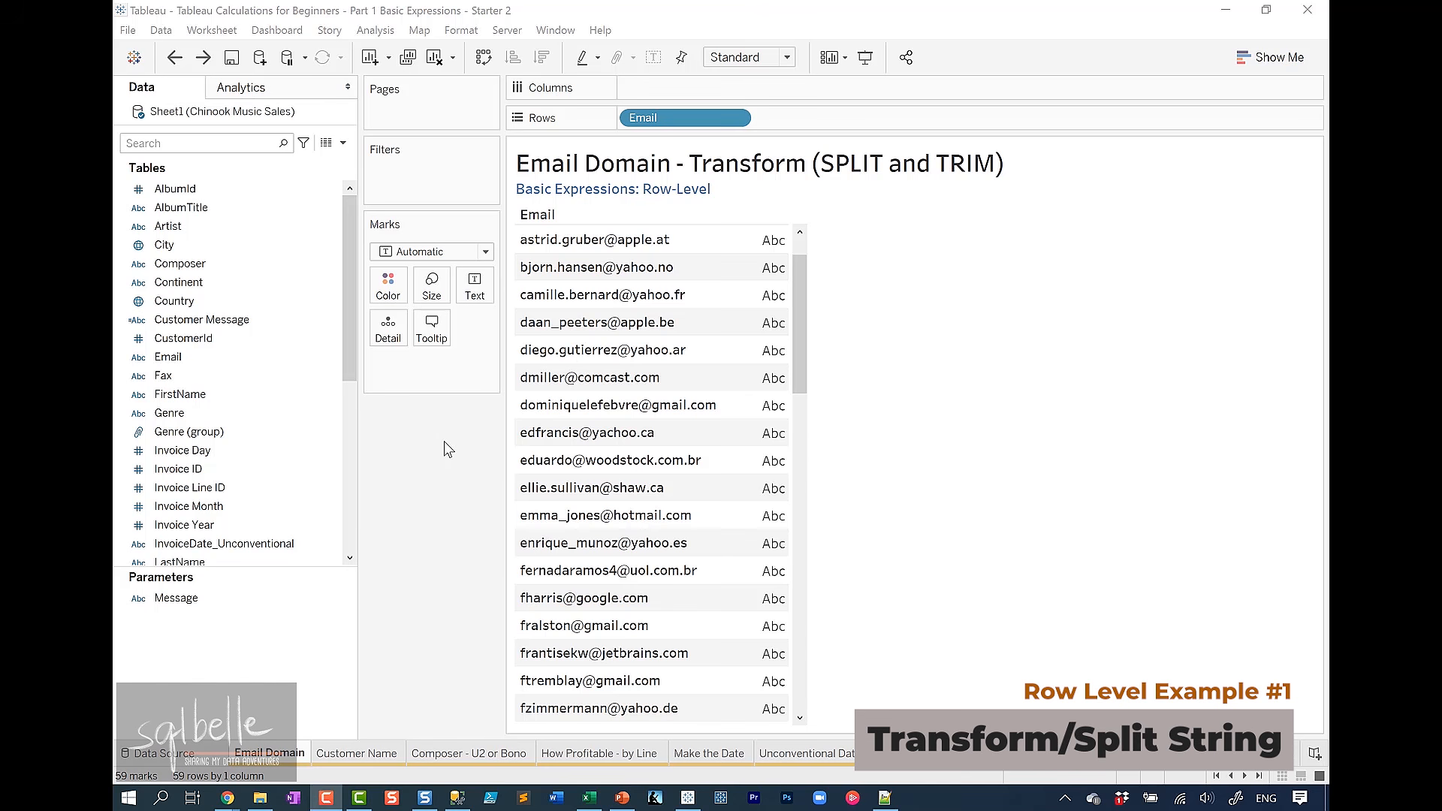
Apply a custom split to the Email field with the separator @, splitting off the last 1 column
left_click(261, 361)
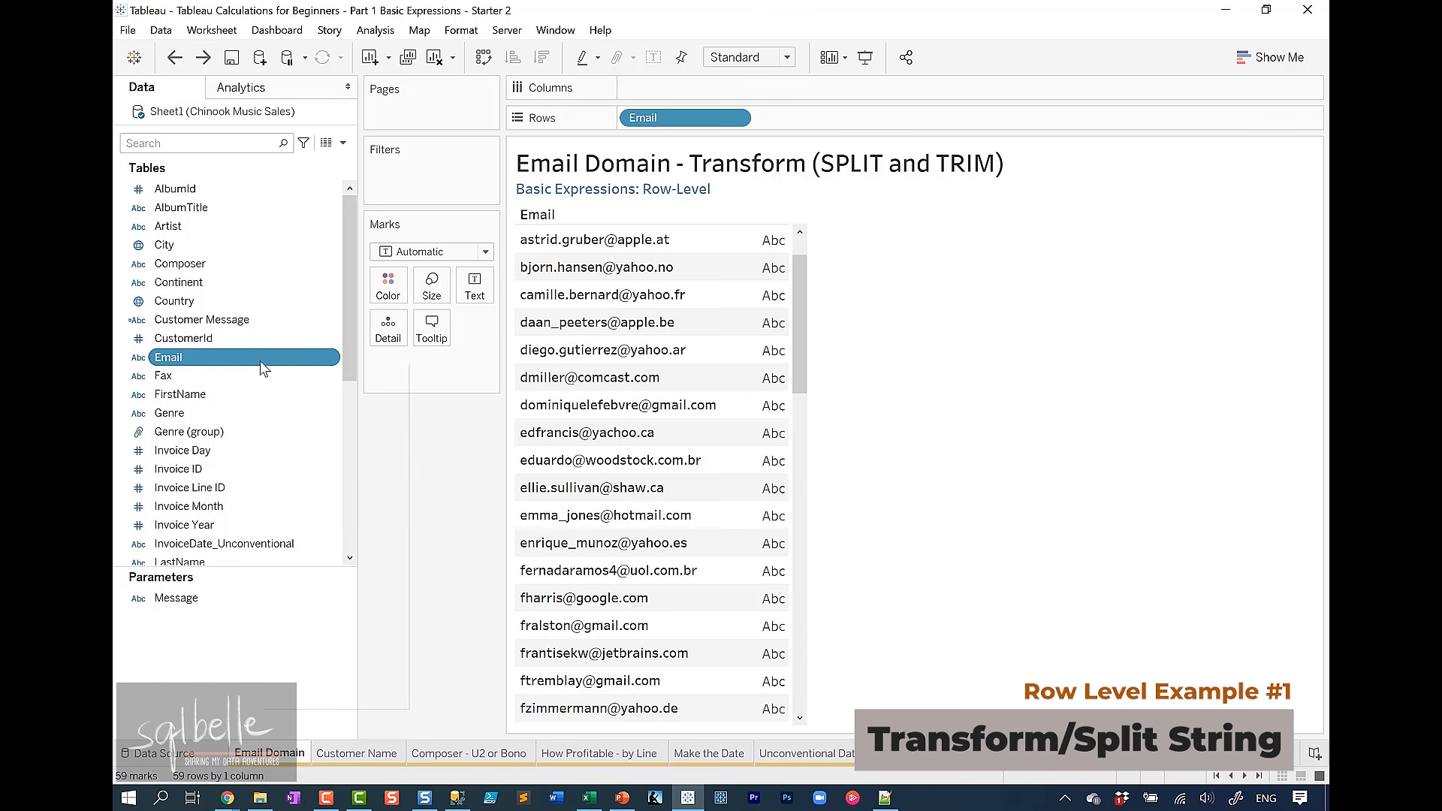
right_click(263, 368)
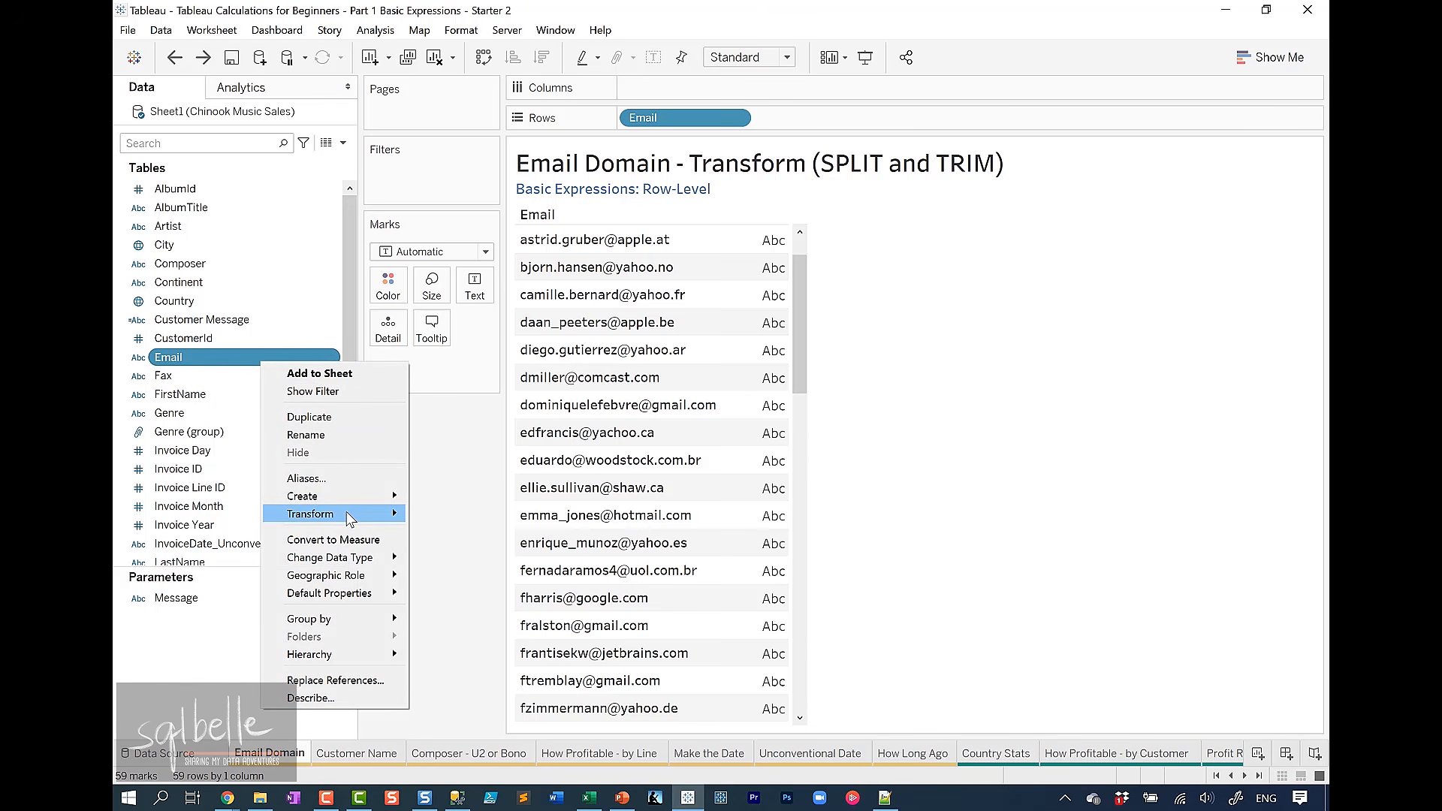
mouse_move(350, 520)
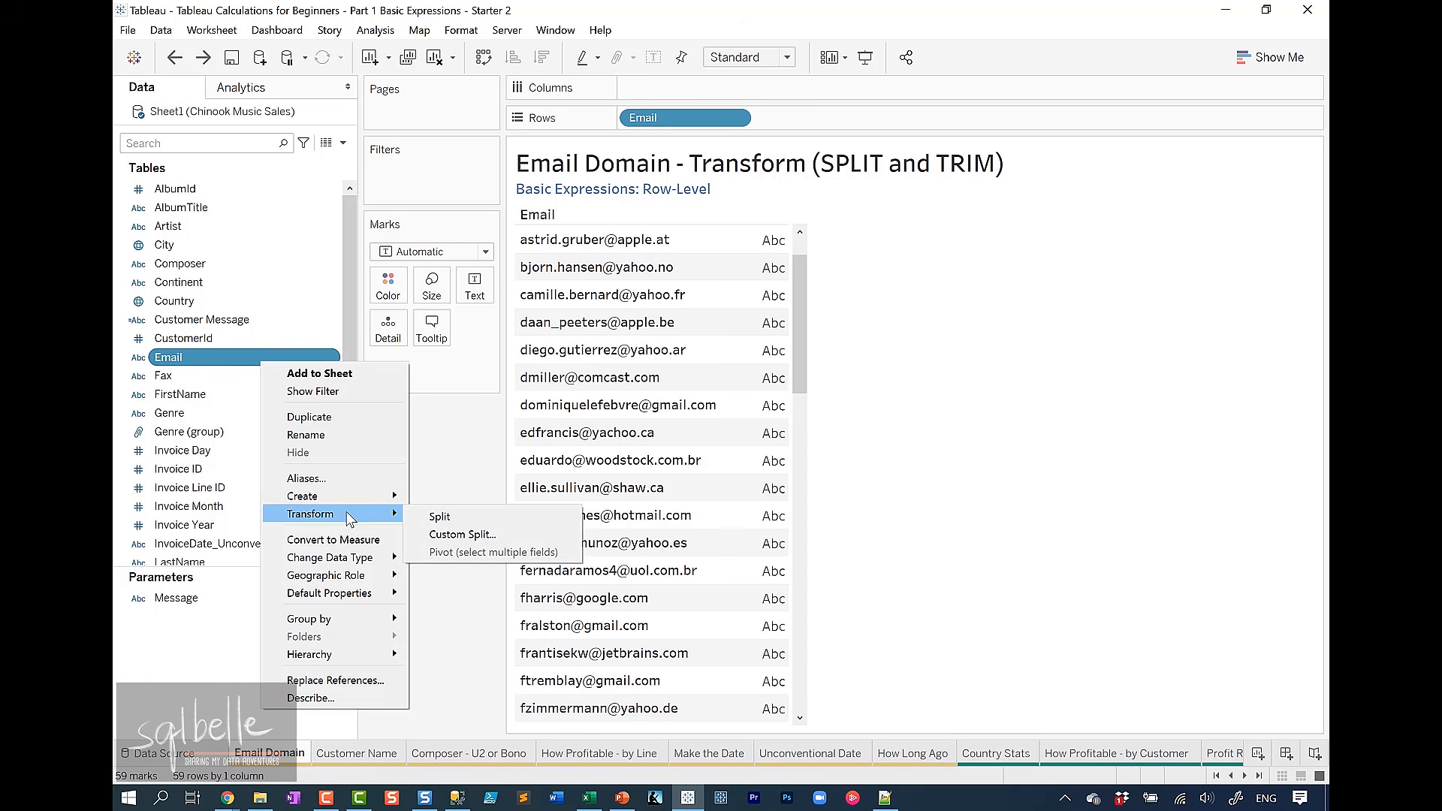
left_click(453, 535)
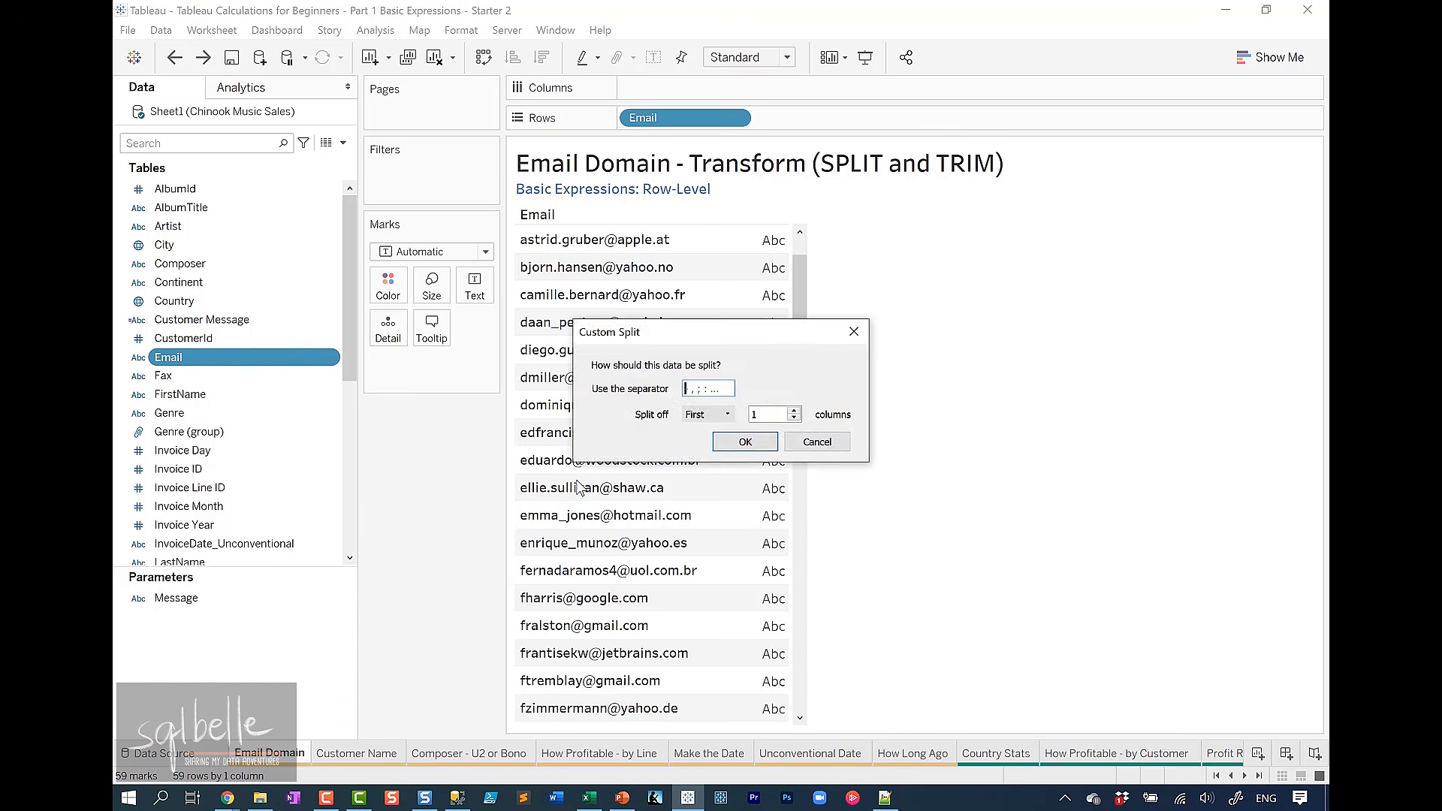
type("@")
left_click(711, 416)
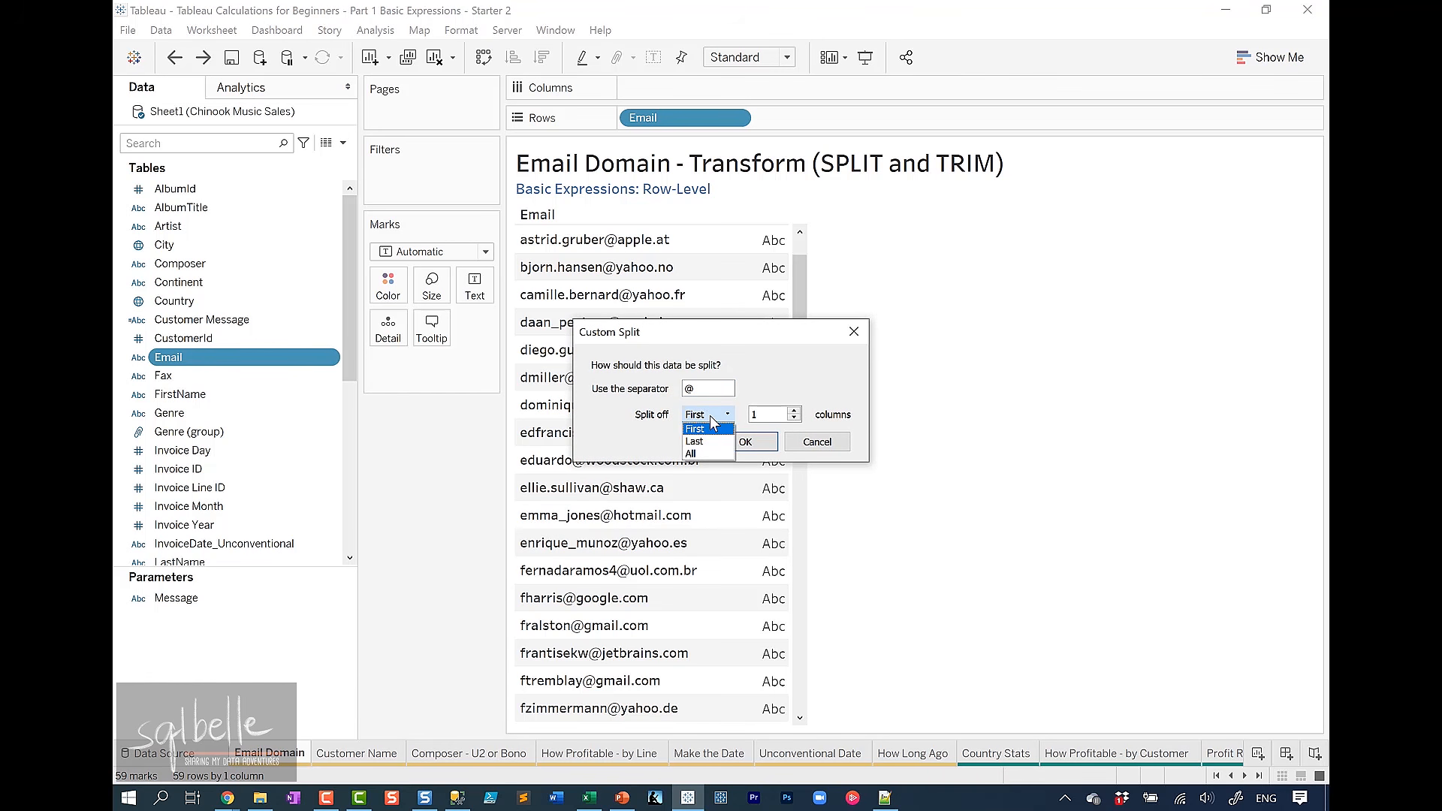
left_click(713, 441)
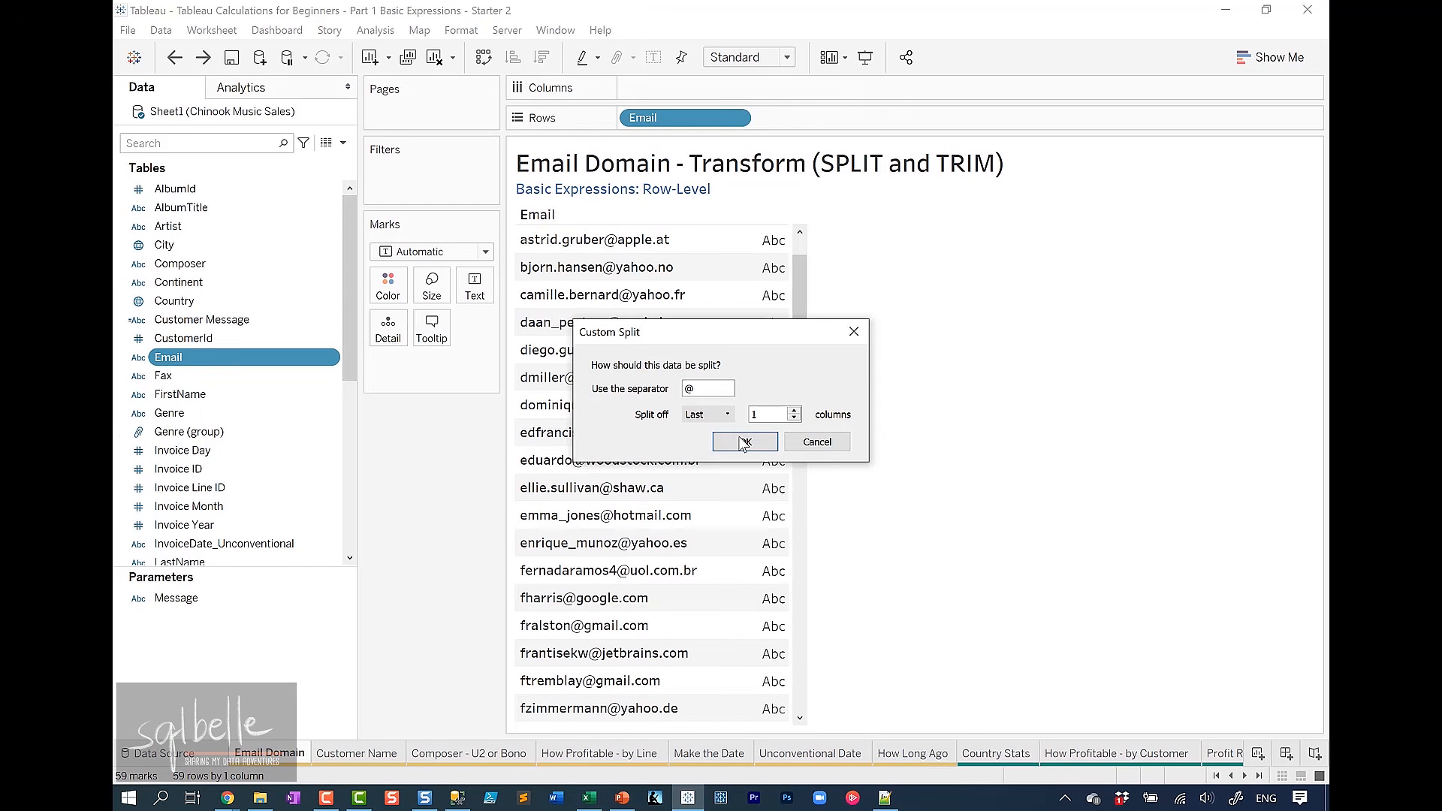
left_click(777, 467)
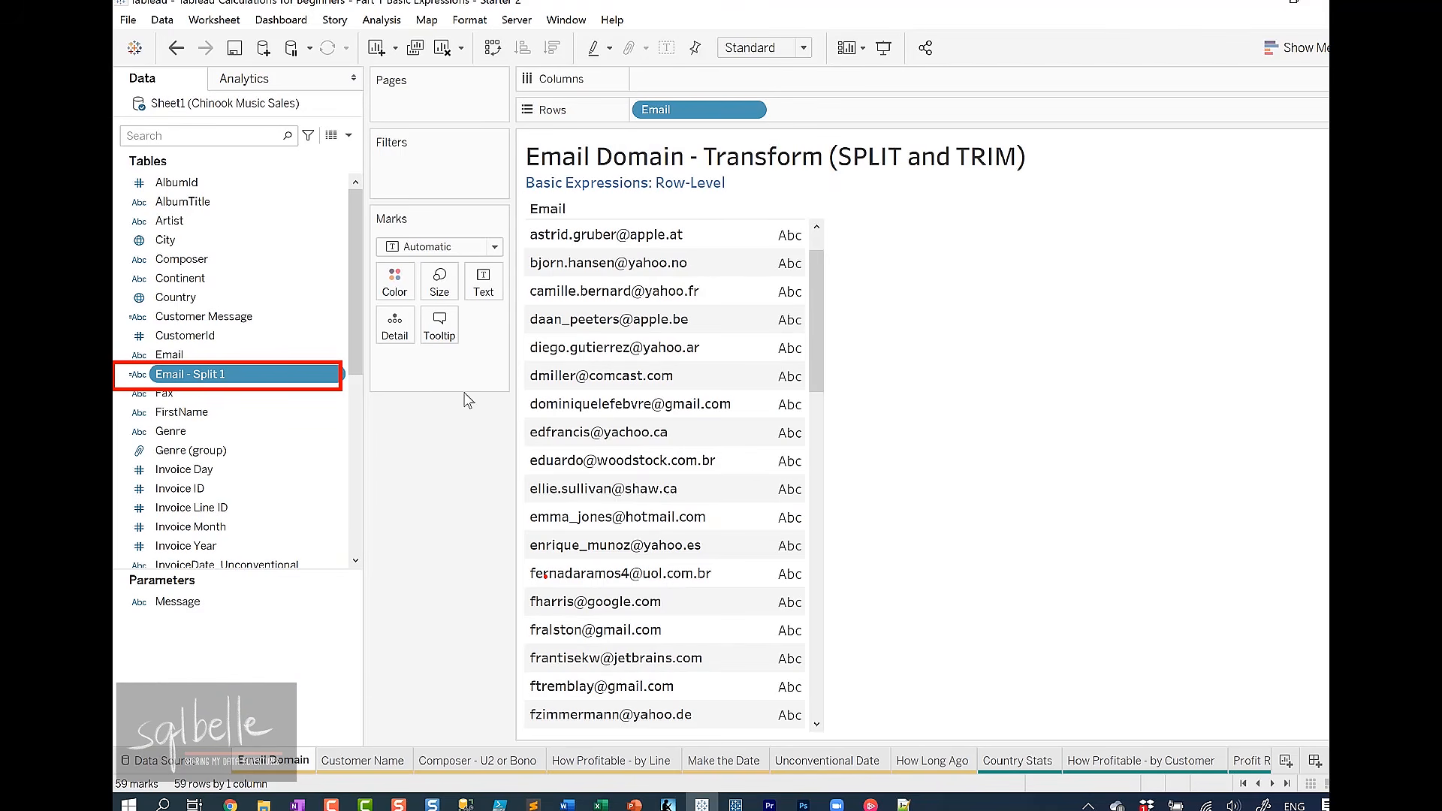
Add the Email - Split 1 field to the view next to the Email column
left_click_drag(222, 376, 830, 183)
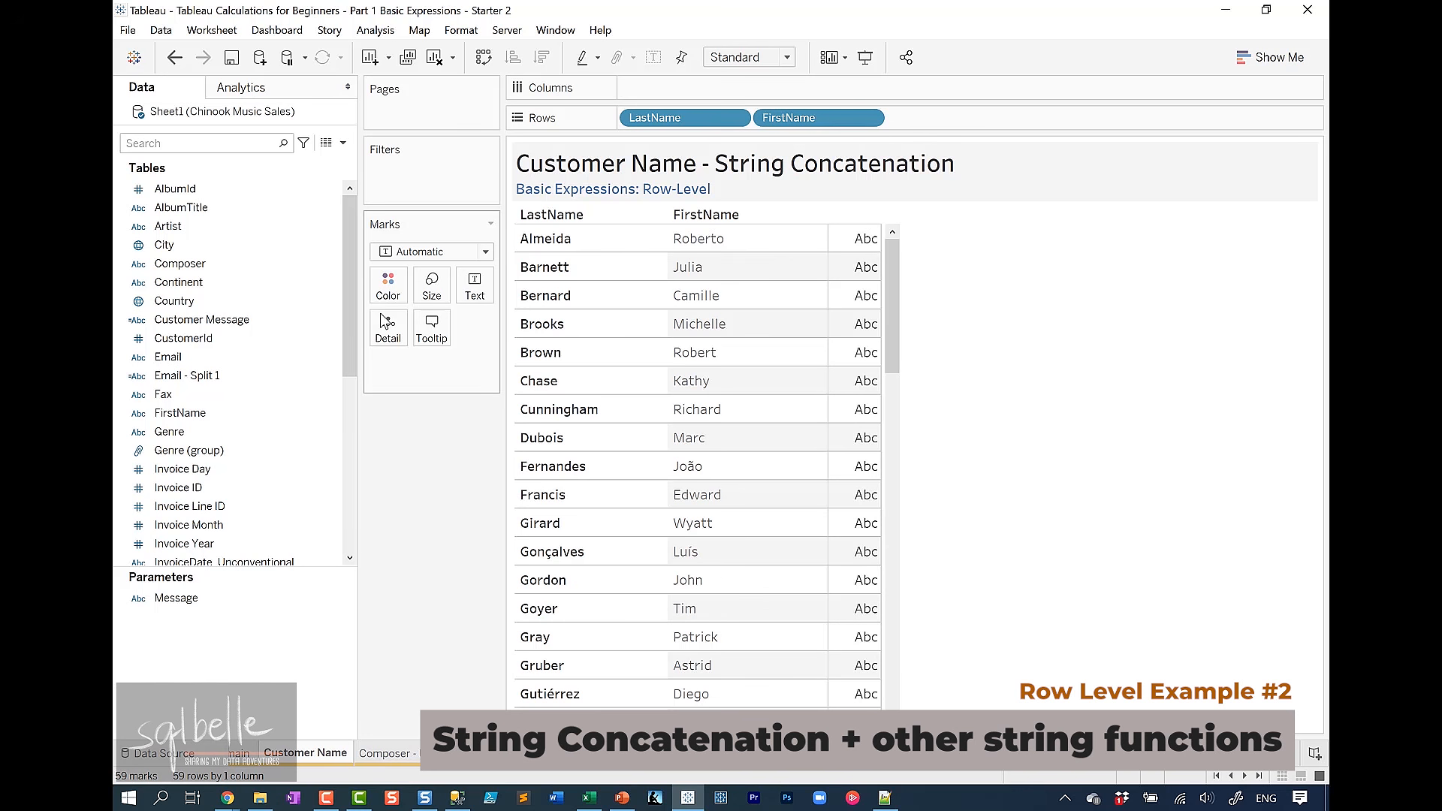
Create a calculated field named Full Name on the Customer Name worksheet
left_click(342, 143)
left_click(312, 166)
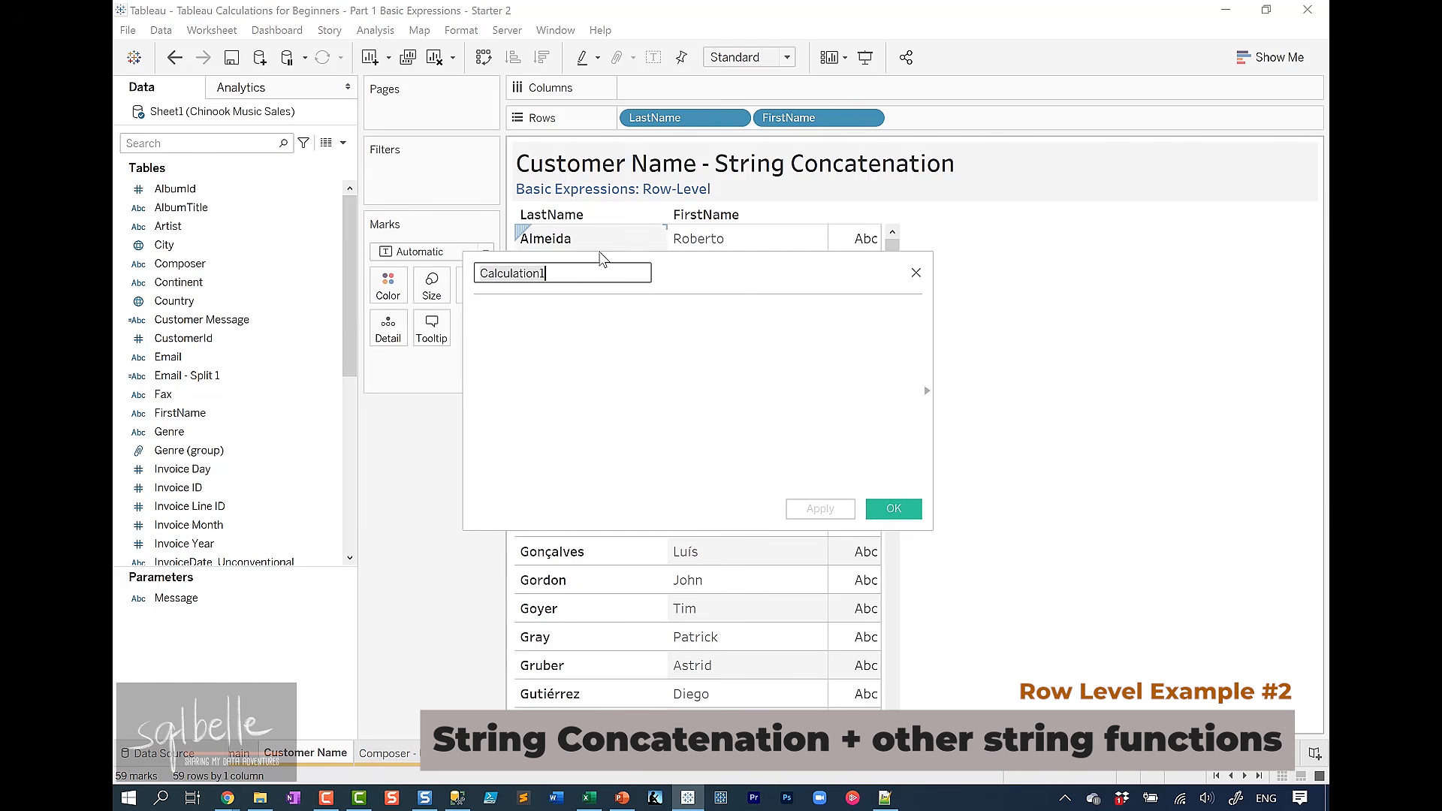
left_click_drag(699, 274, 526, 292)
type("Ful")
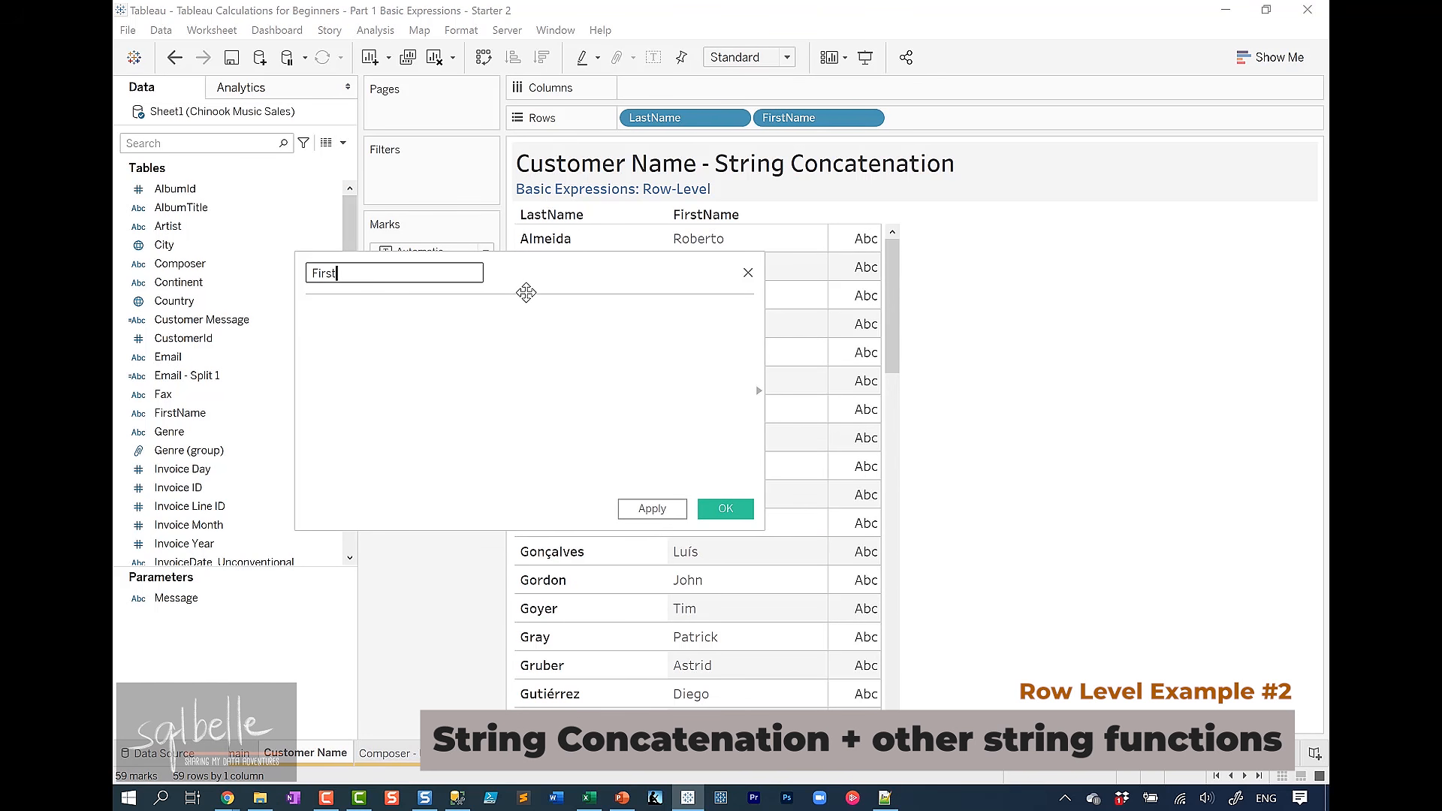
key("BackSpace")
key("BackSpace")
key("BackSpace")
type("Full Name")
left_click(507, 380)
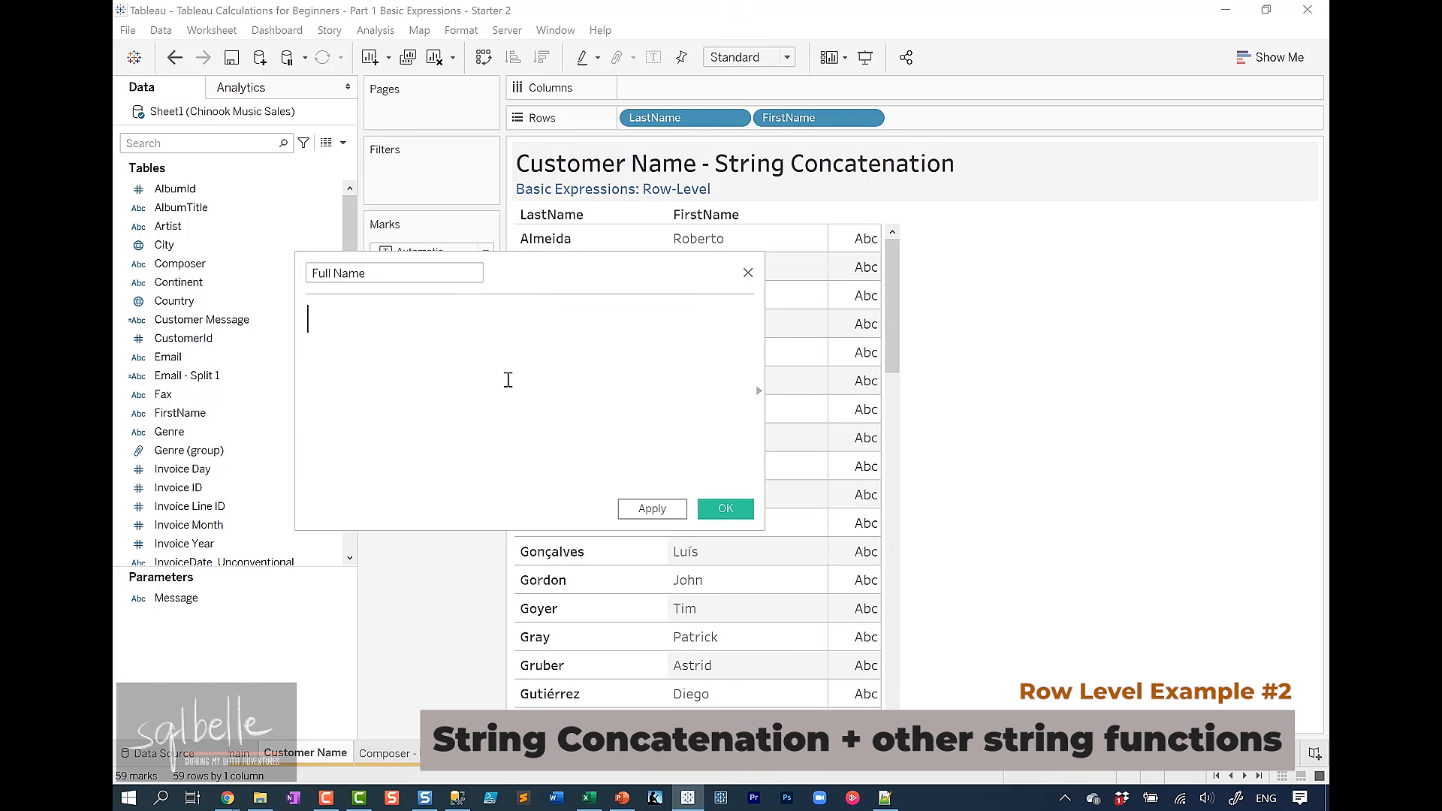
Enter the Full Name formula [FirstName] + " " + [LastName] and apply it, keeping the calculation editor clear of the field list
type("Fir")
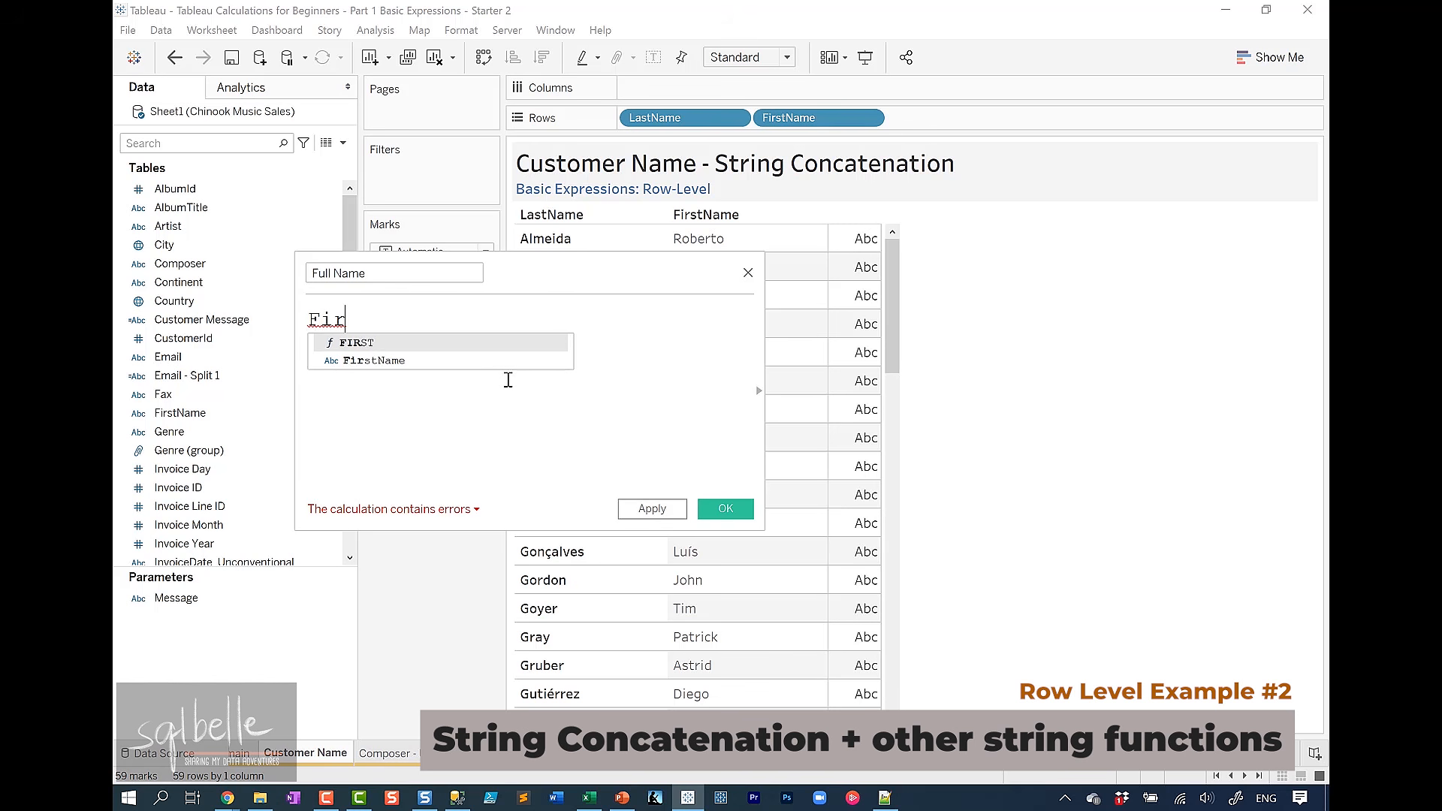
key("Down")
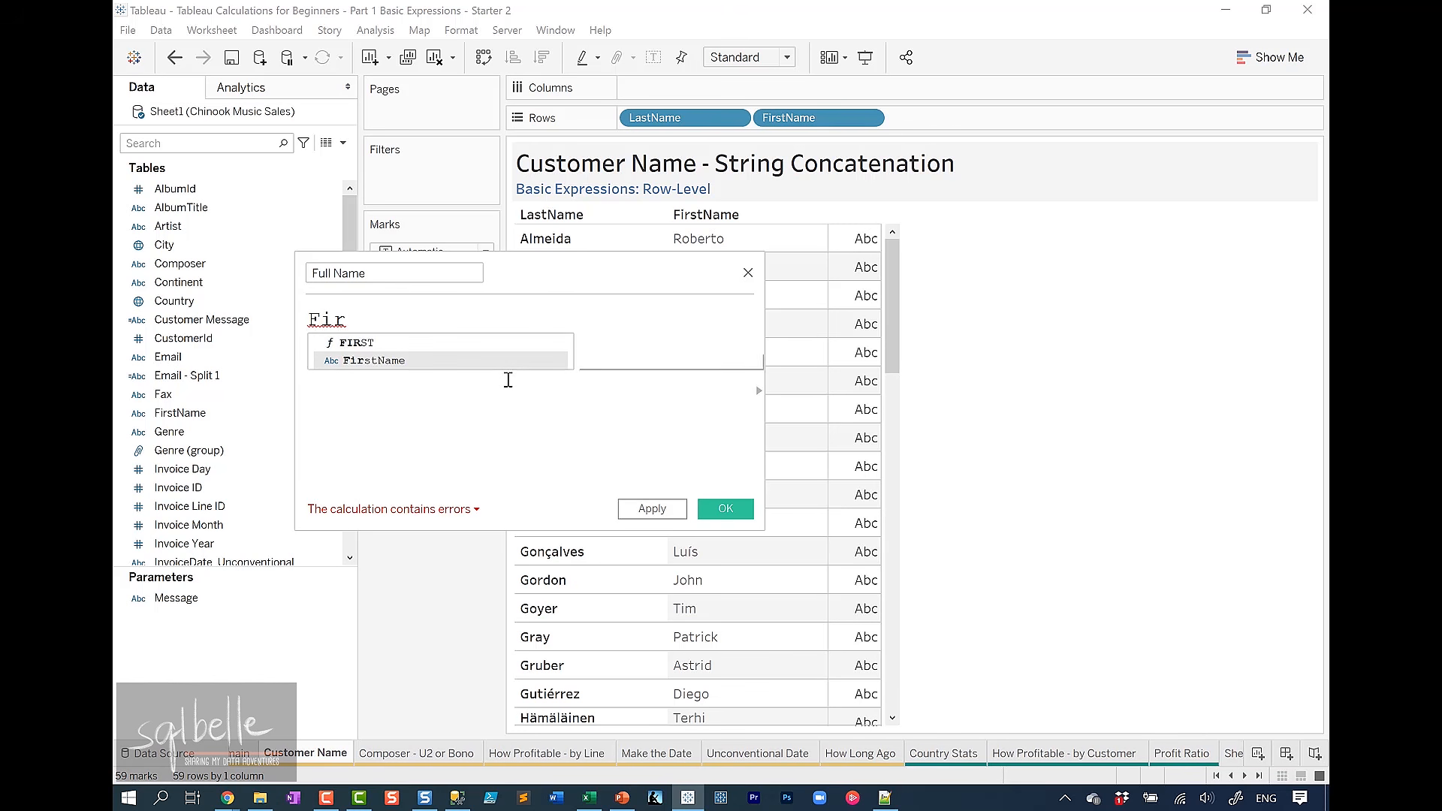
key("Return")
type("+ ")
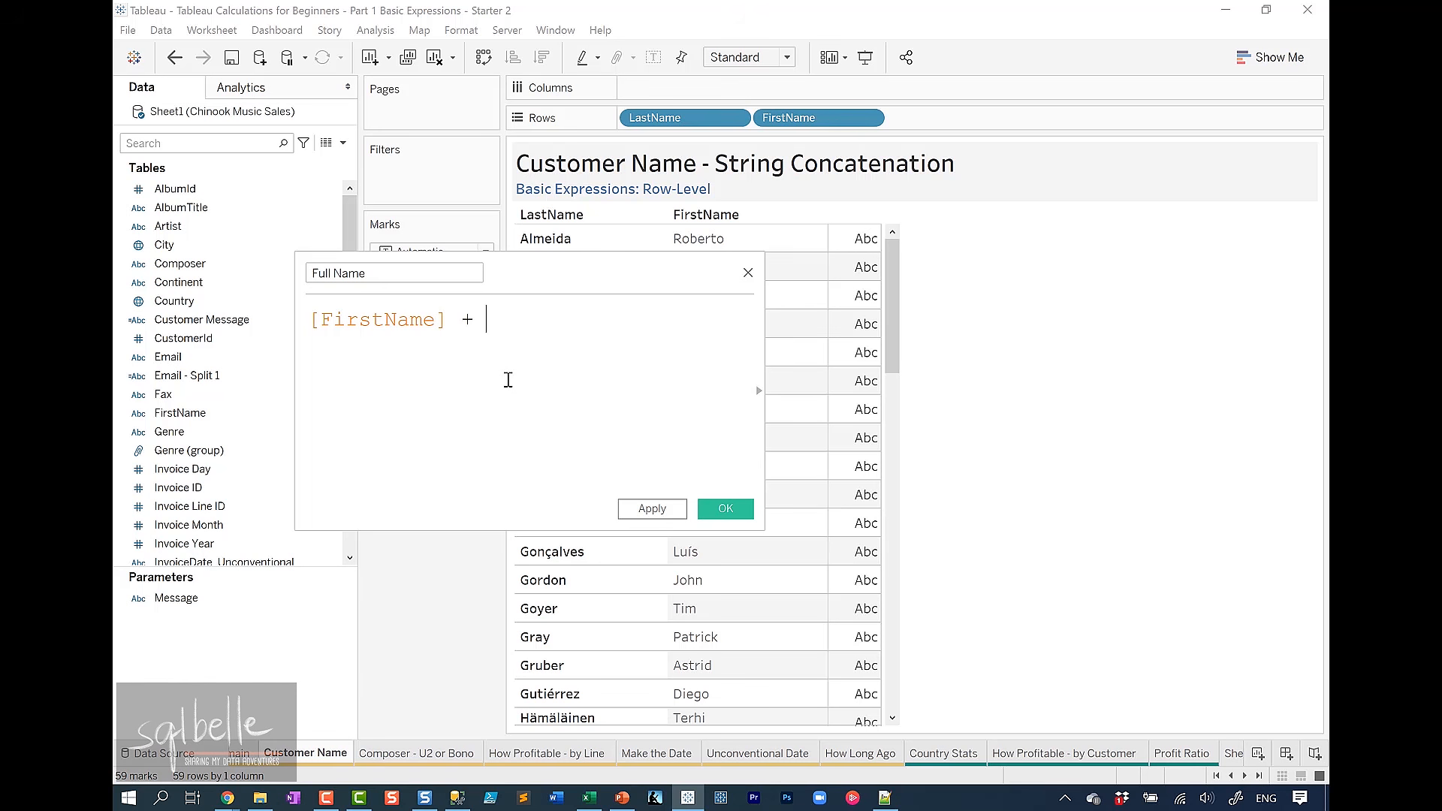
type("\" \" +")
left_click(244, 143)
type("Last")
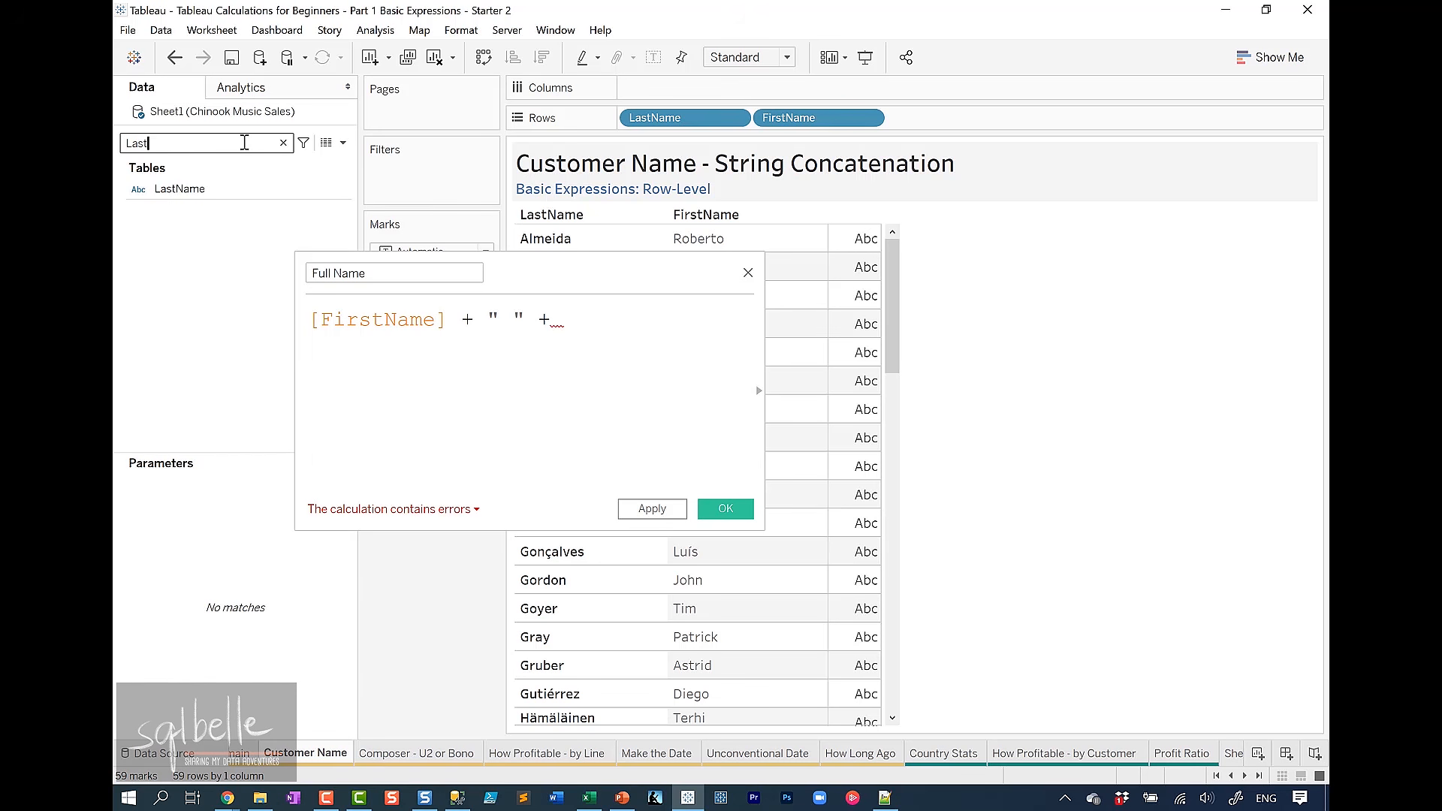
left_click_drag(166, 189, 538, 441)
left_click_drag(579, 278, 948, 287)
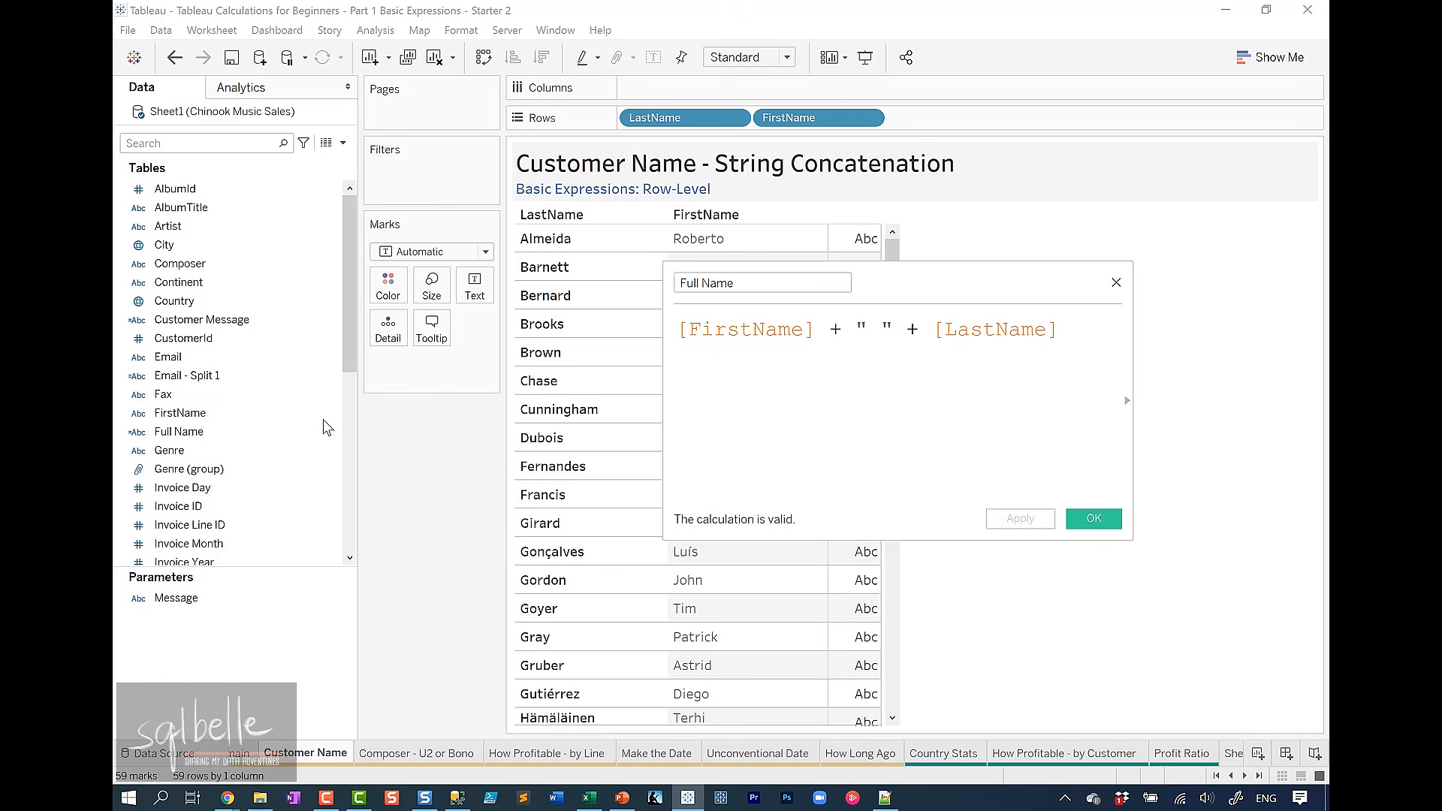
Add Full Name to Rows after FirstName, compare it with its formula, and close the calculation editor
left_click(190, 434)
left_click_drag(190, 434, 958, 124)
mouse_move(900, 283)
left_mouse_down()
mouse_move(1164, 296)
mouse_move(939, 312)
mouse_move(884, 294)
left_mouse_up()
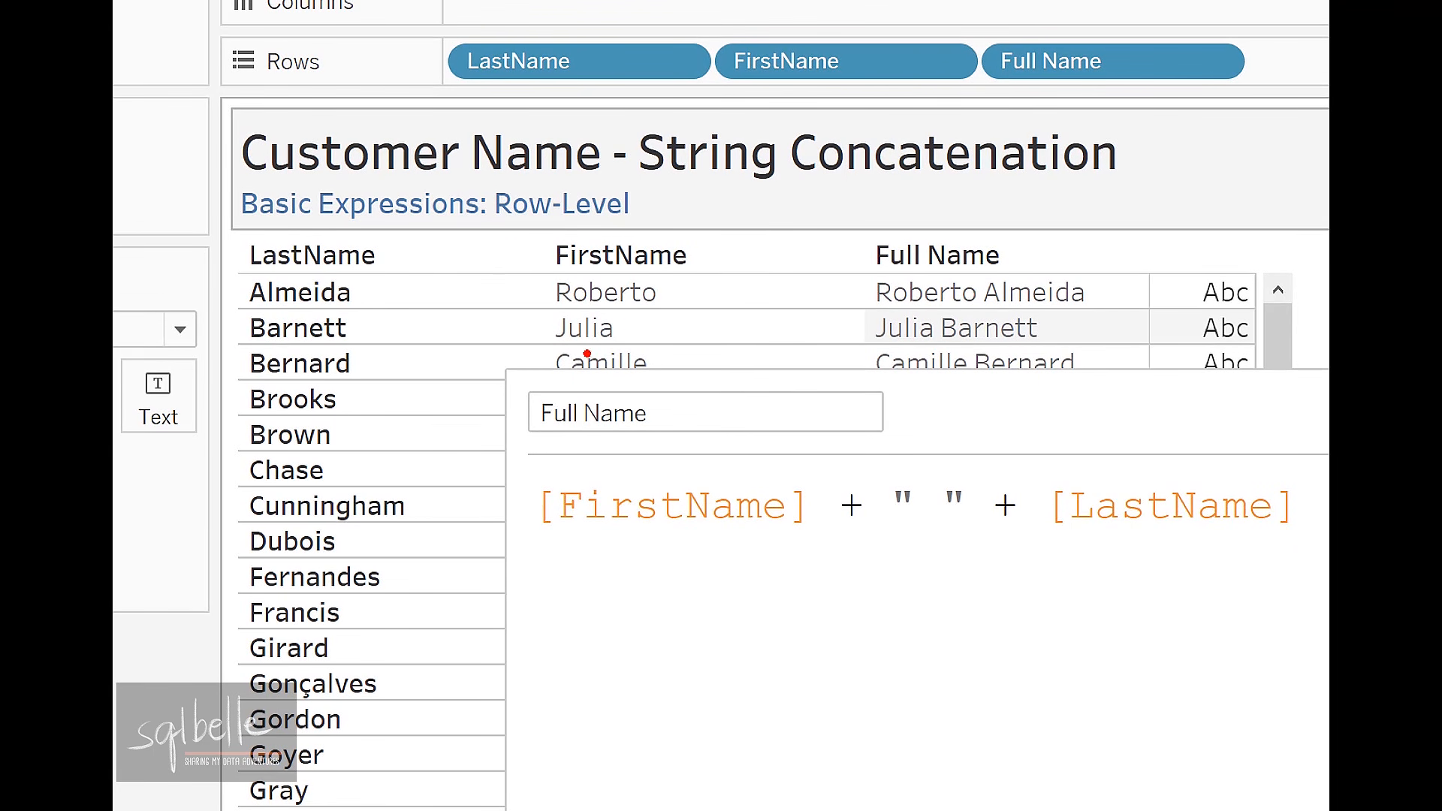
left_click_drag(678, 297, 704, 276)
left_click_drag(918, 544, 962, 535)
left_click_drag(418, 299, 451, 275)
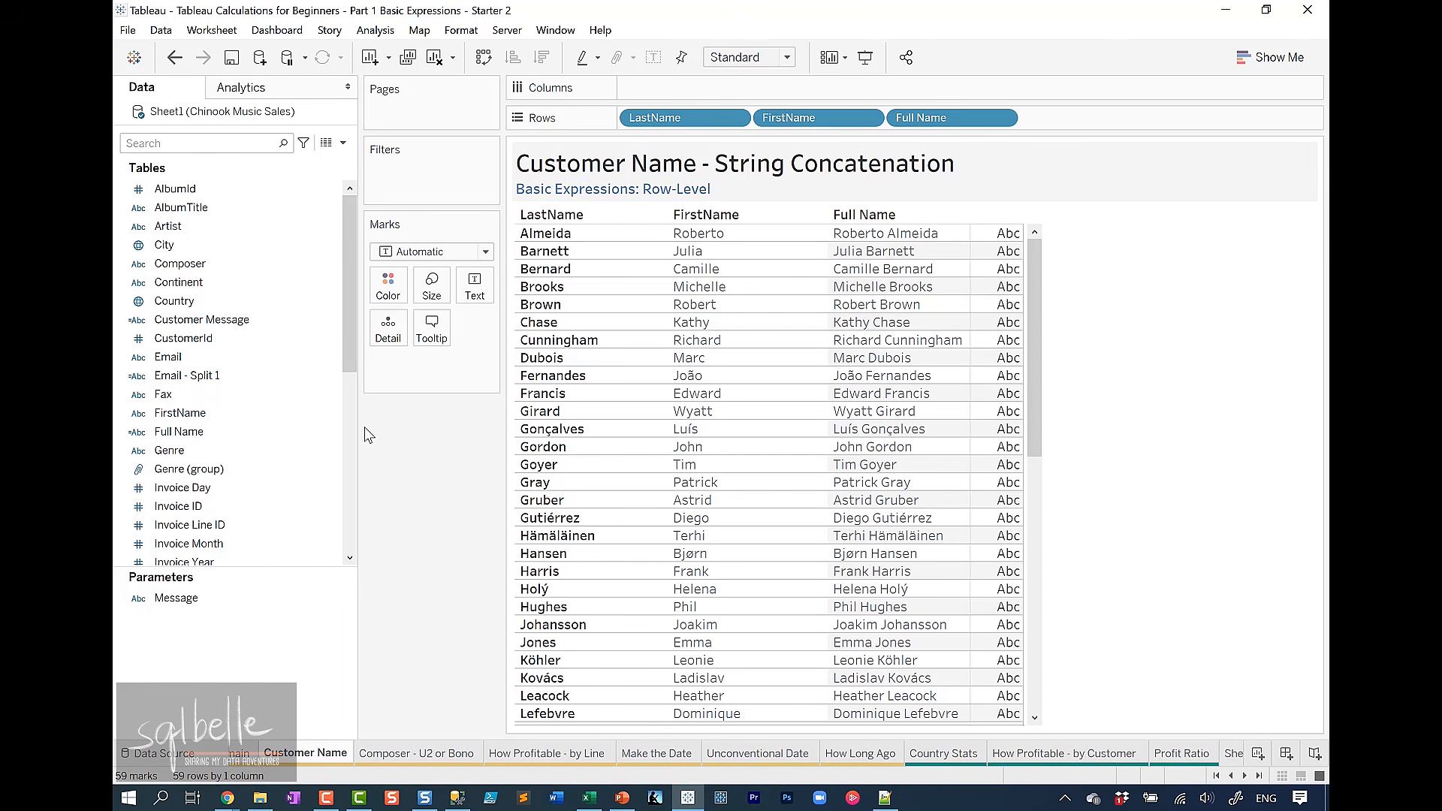
Create another calculated field named Customer Name
left_click(342, 143)
left_click(323, 170)
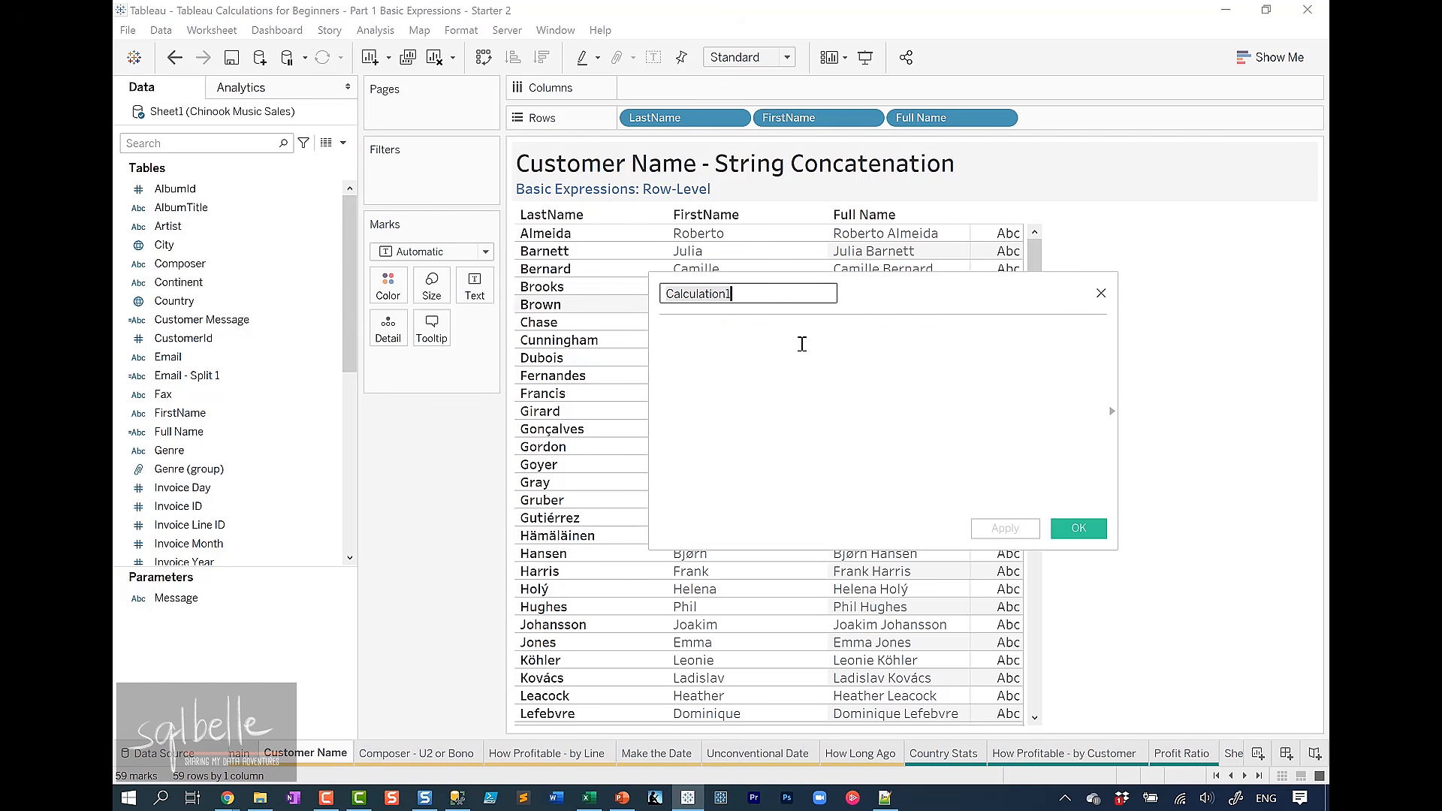
left_click_drag(889, 305, 623, 329)
type("Customer Name")
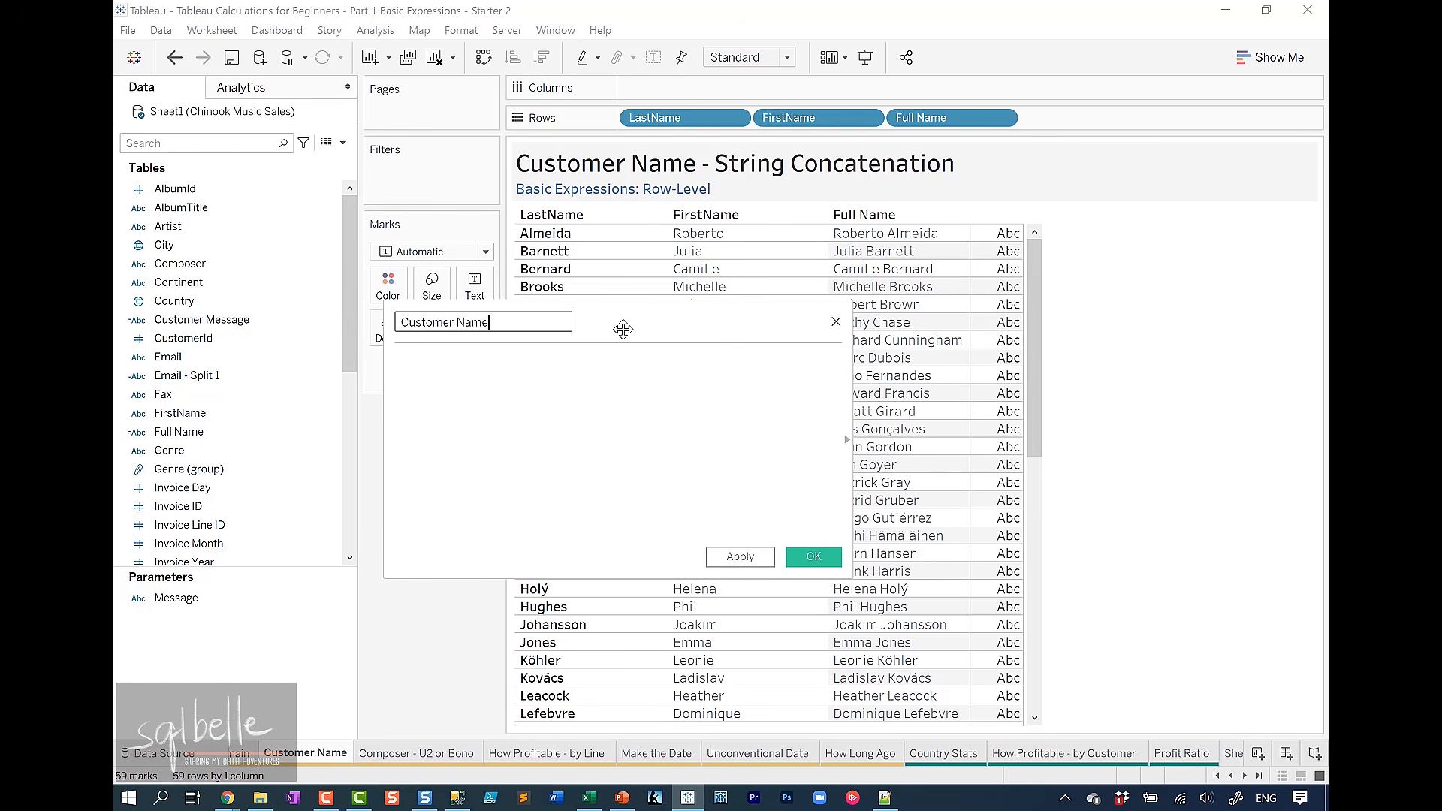
left_click(605, 396)
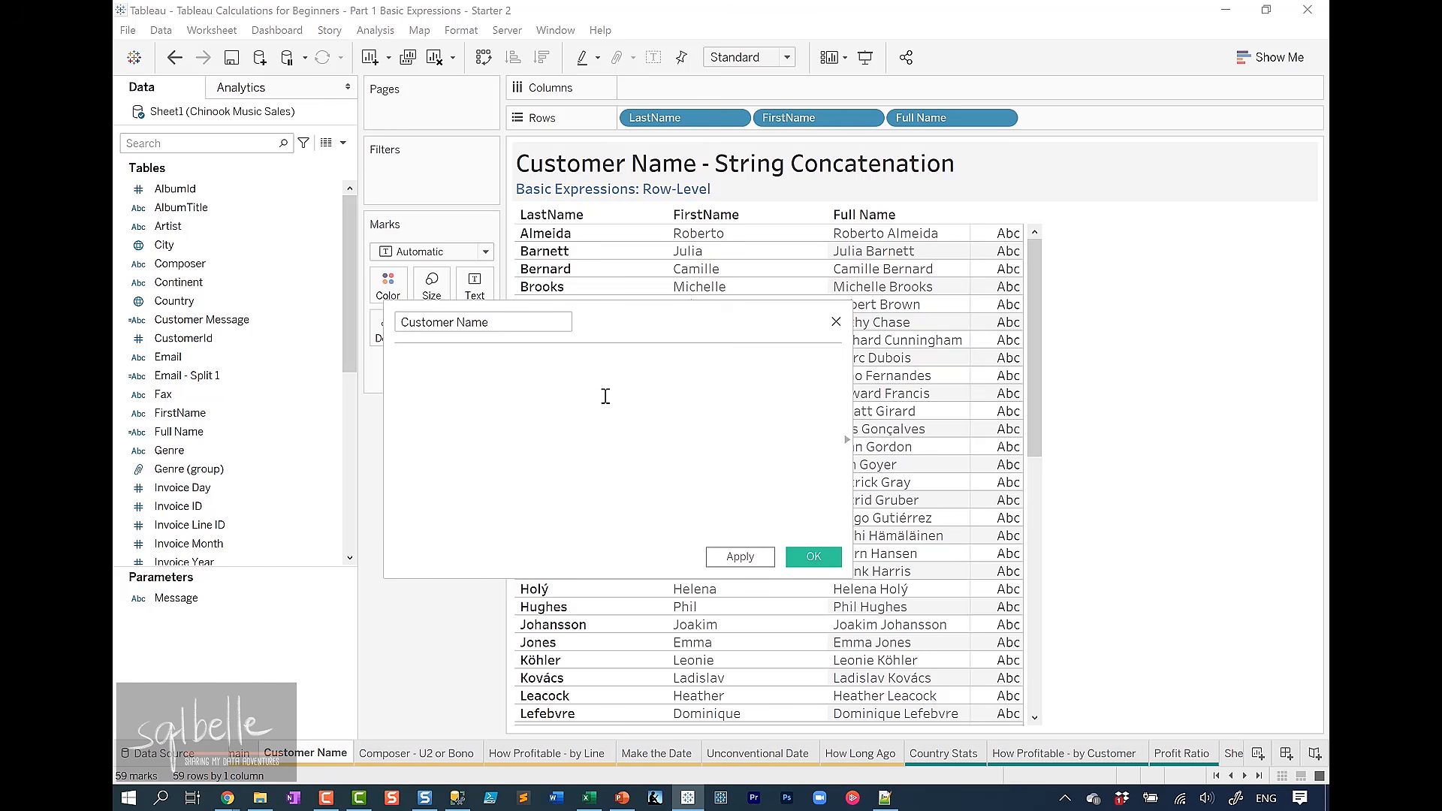
Begin the Customer Name formula with the first initial and a separator: LEFT([FirstName],1) + ". " +
type("LEFT(")
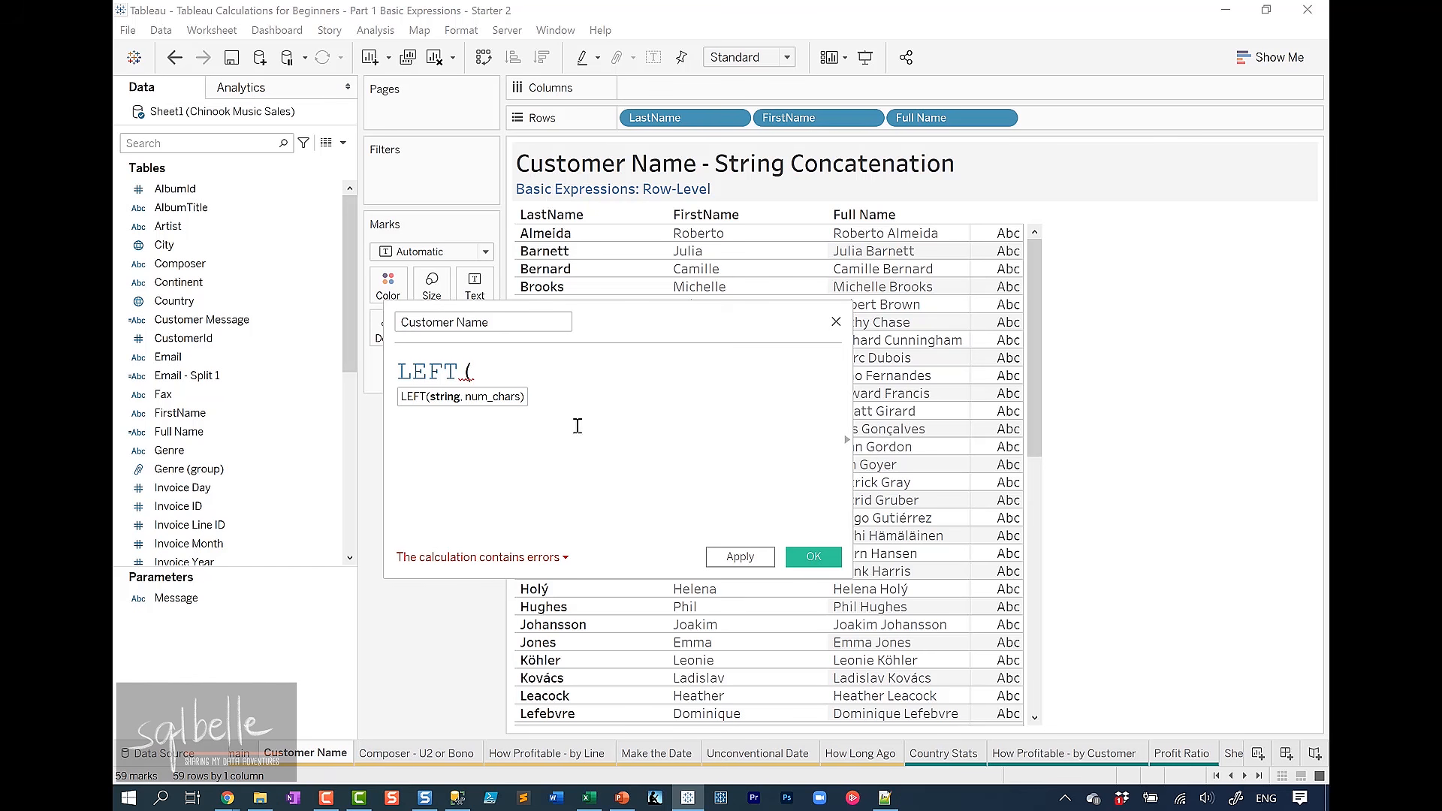
type("Fir")
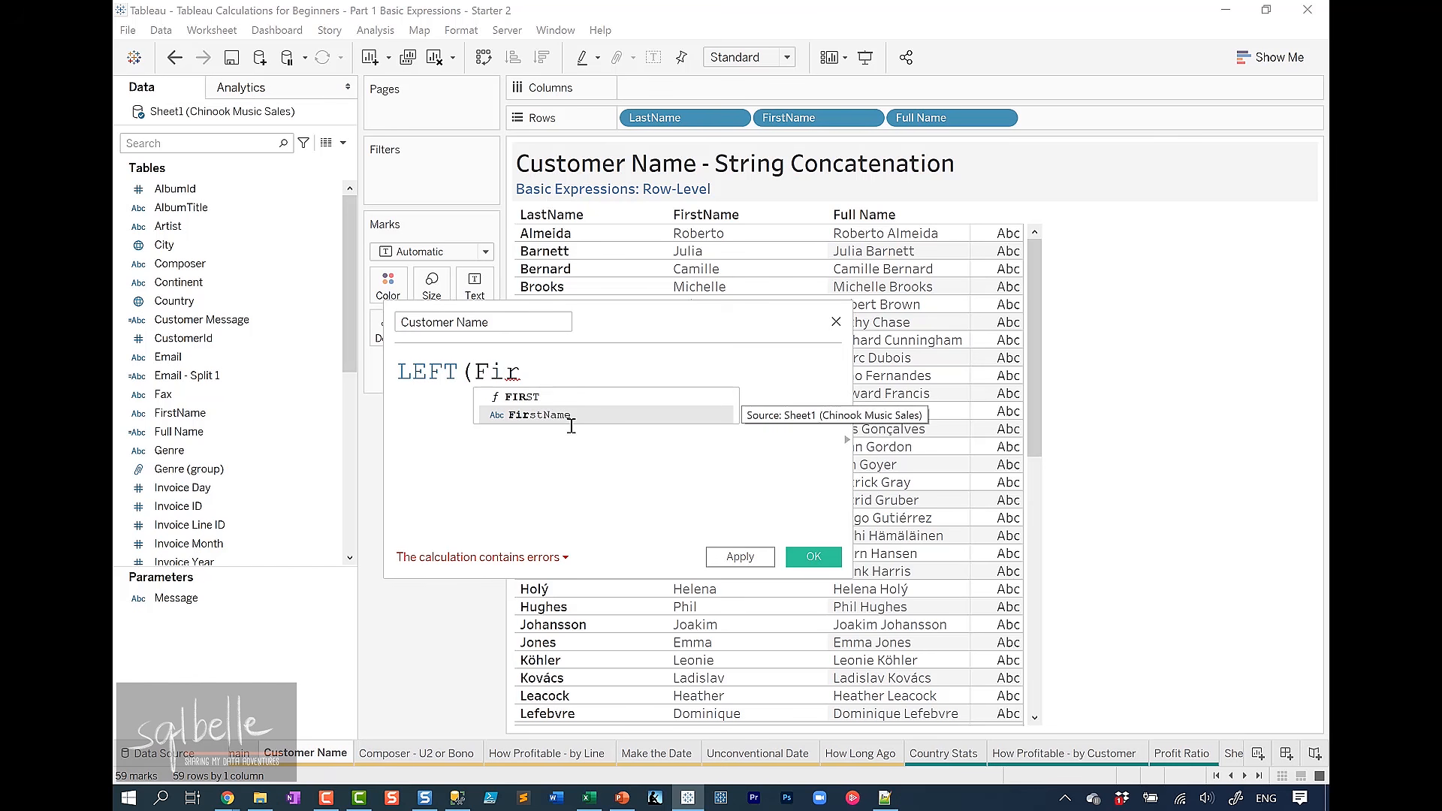
double_click(569, 418)
type(",1)")
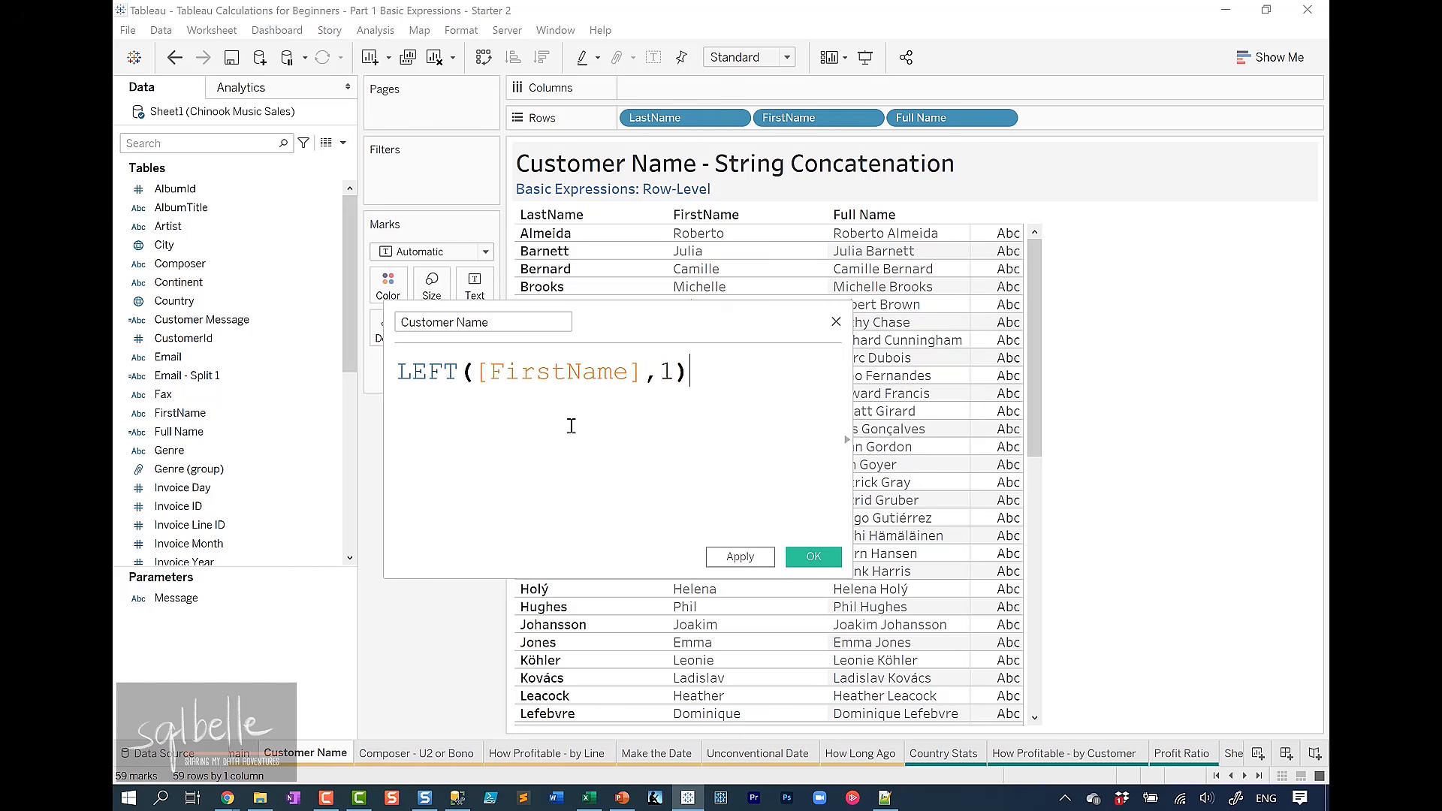
type(" + \". \" +")
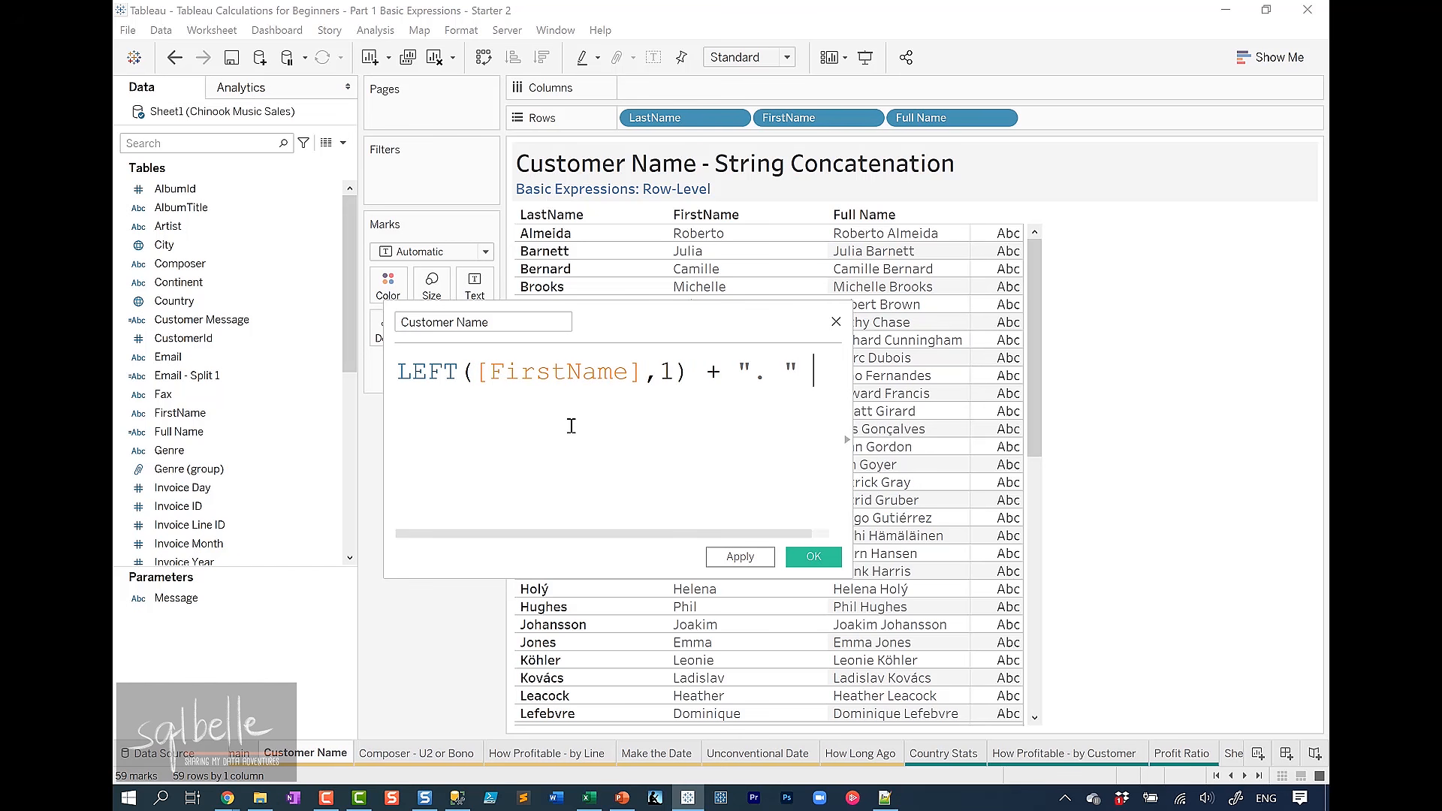
Complete the formula with UPPER([LastName]) on a new line, apply it, and add Customer Name to the view after Full Name
key("Return")
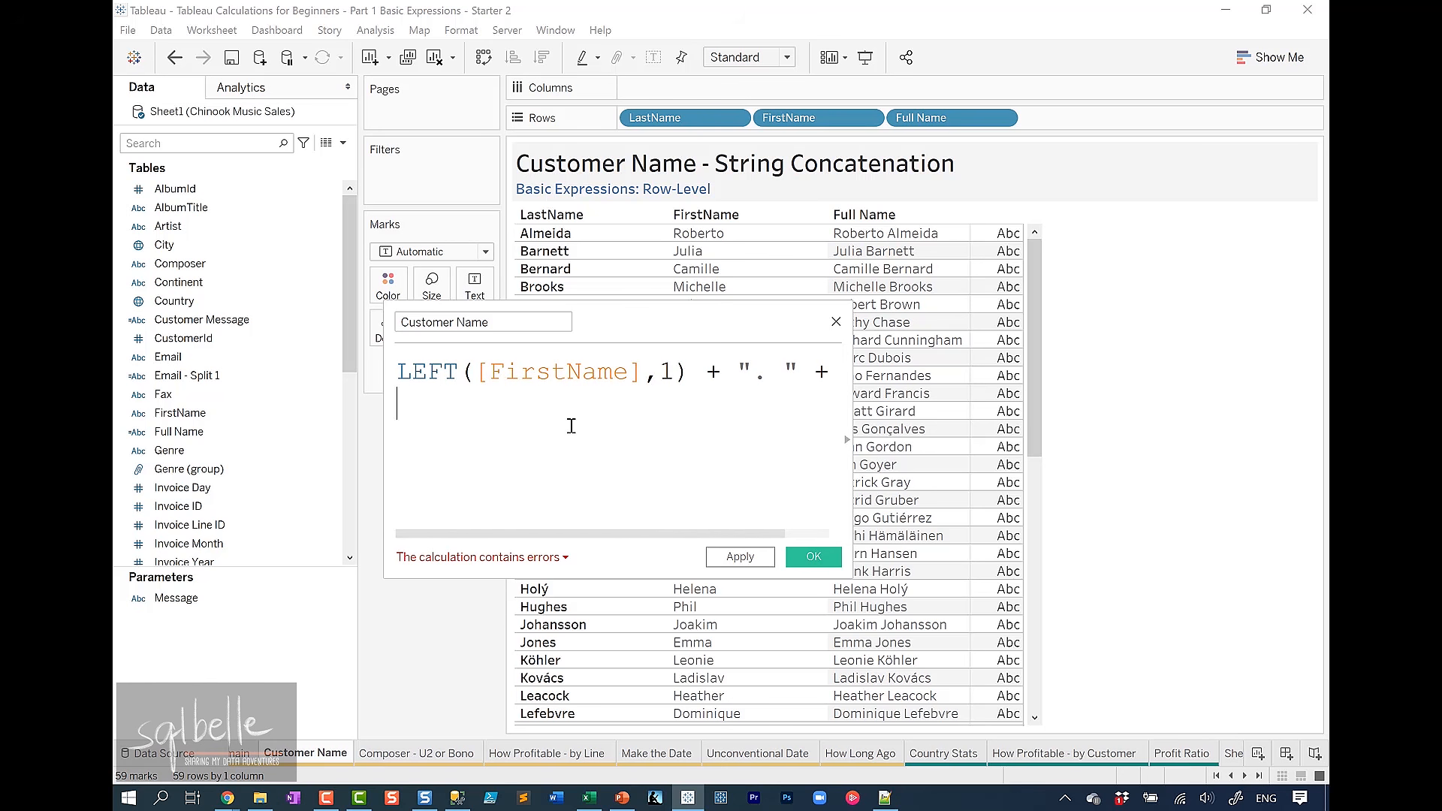
type("UP")
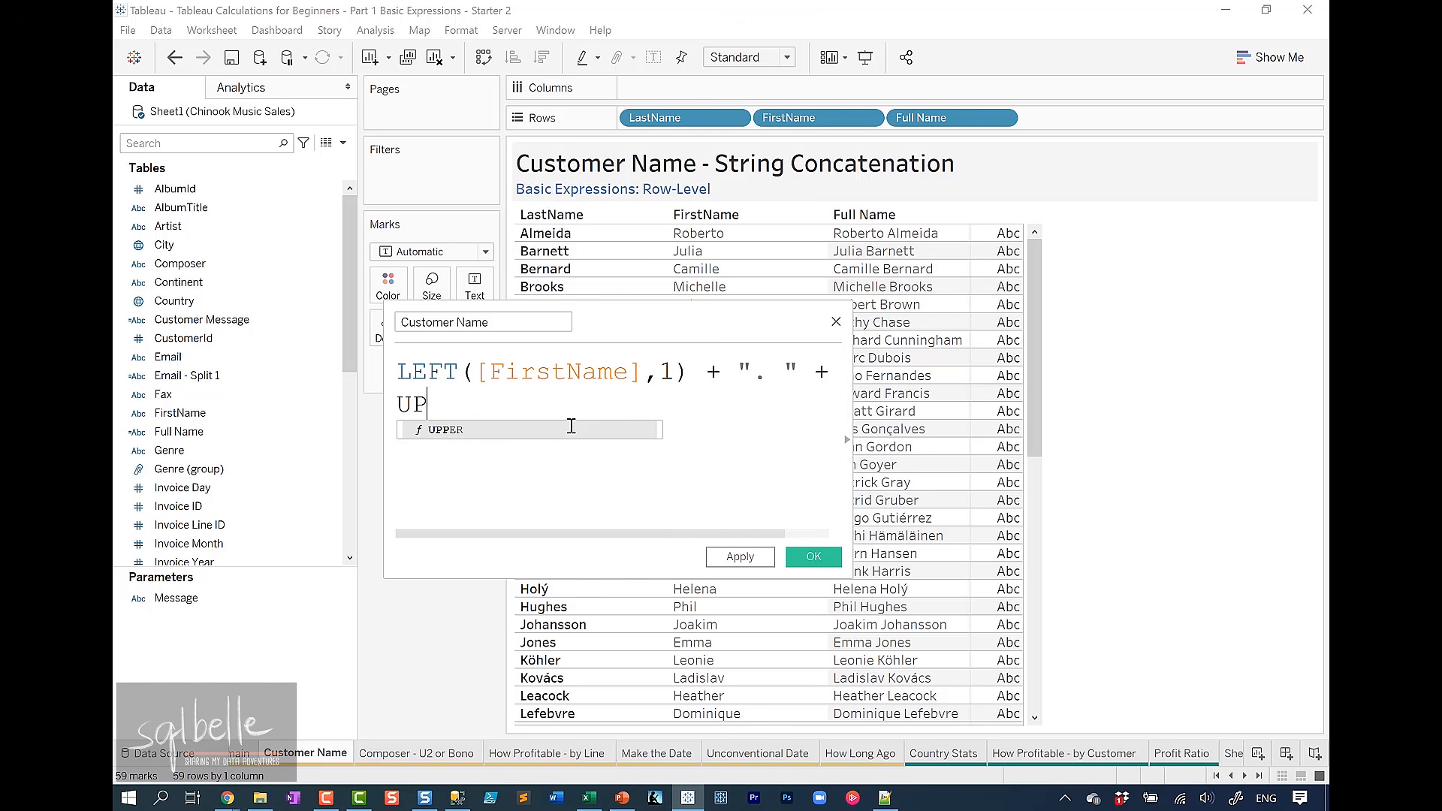
type("PER(Las")
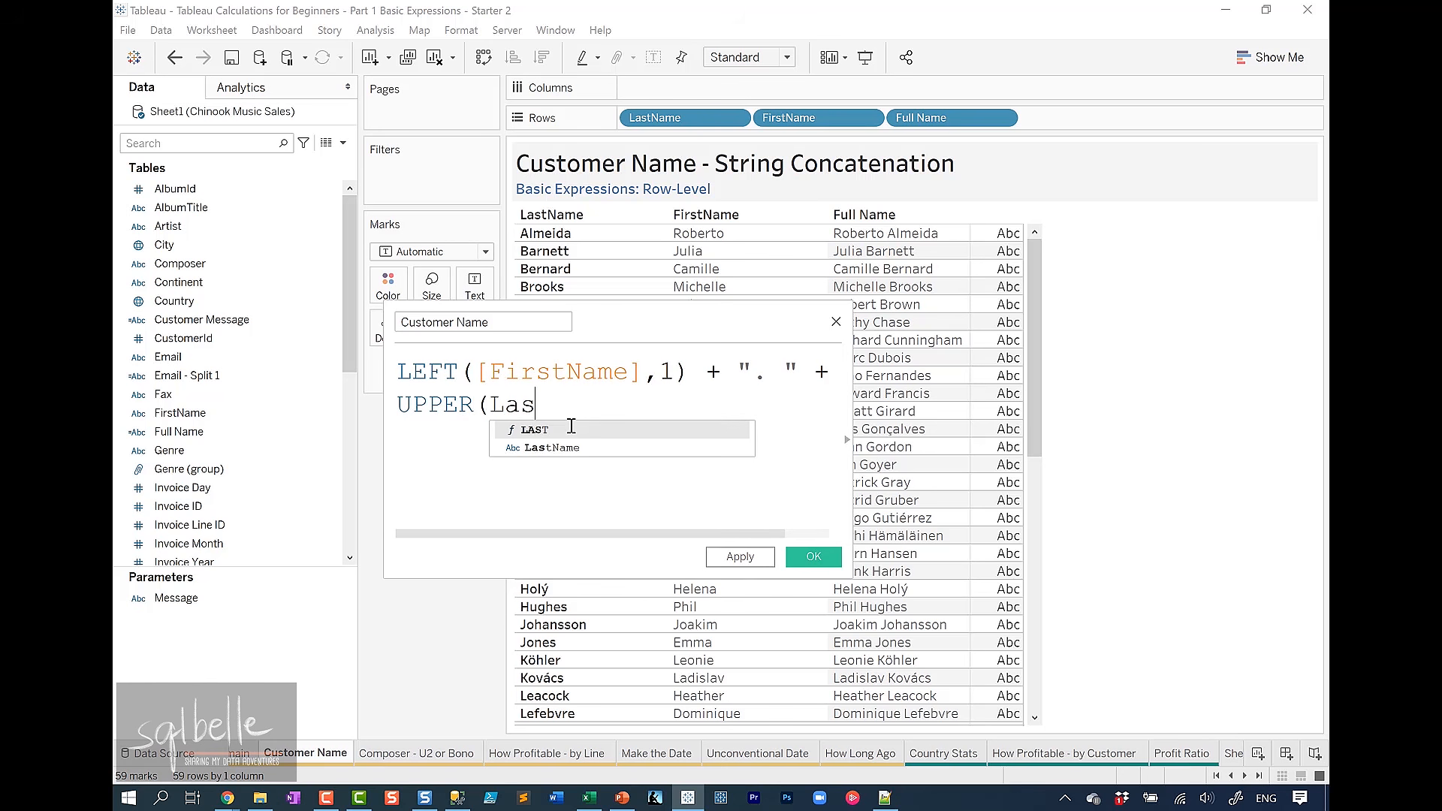
key("Down")
key("Return")
type(")")
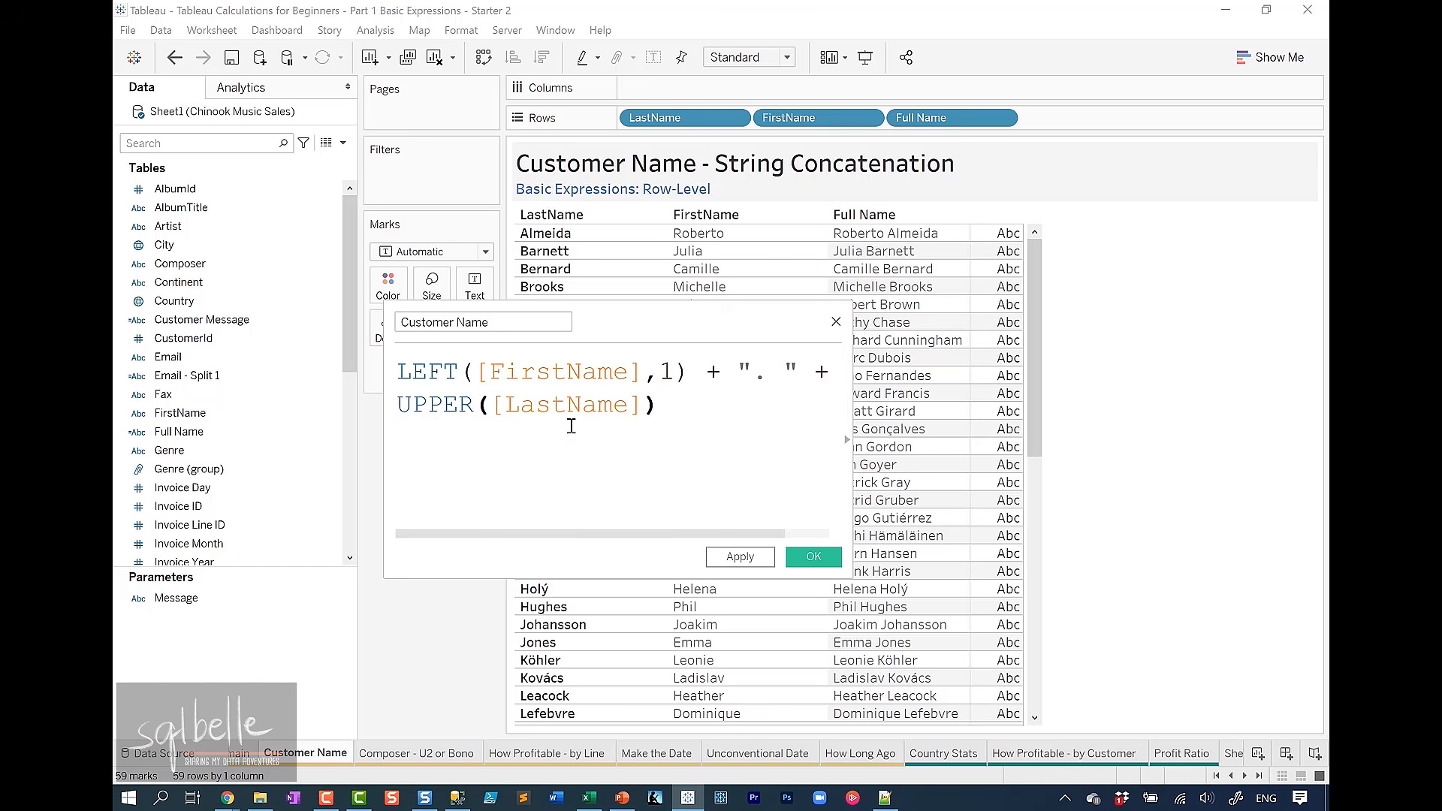
left_click(767, 557)
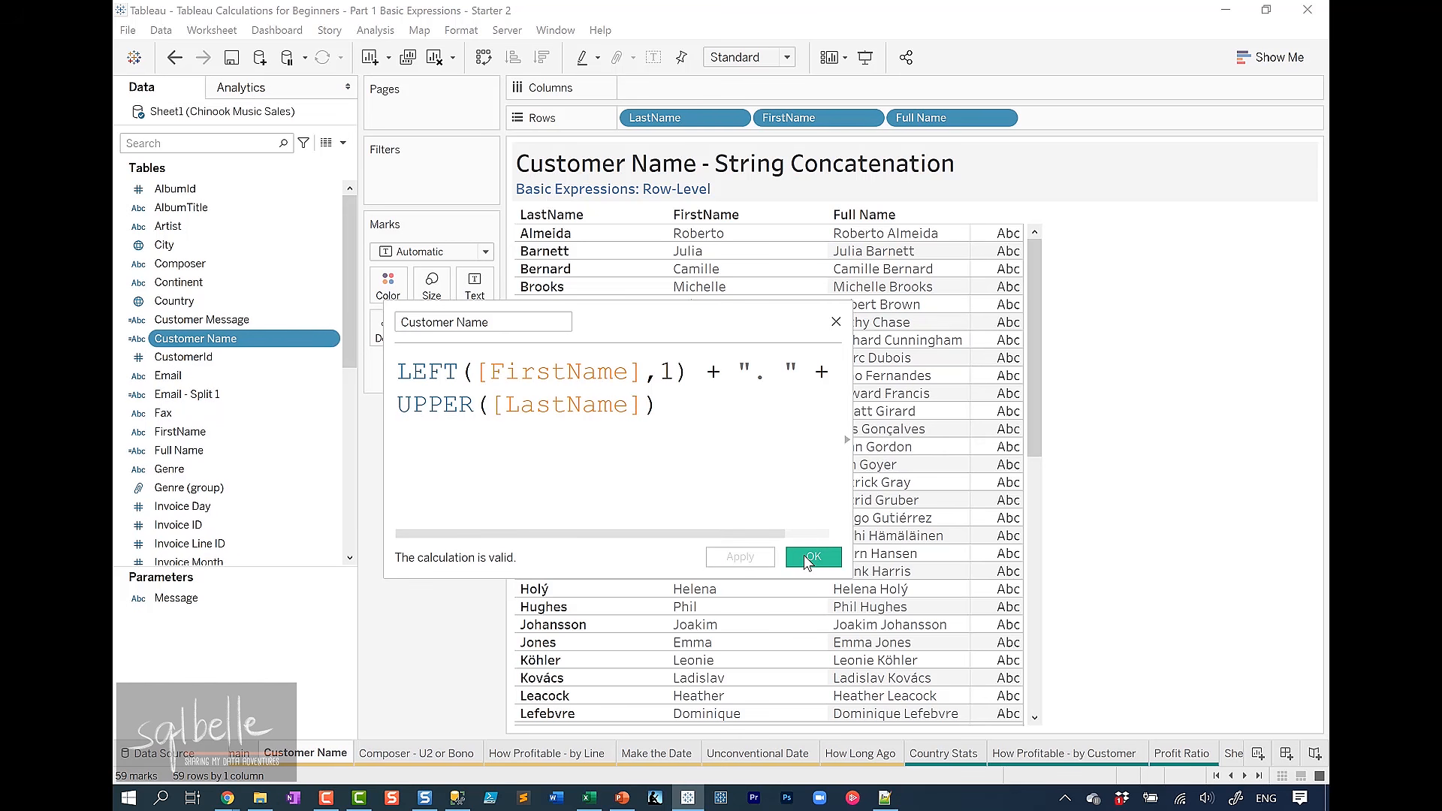
left_click_drag(226, 340, 984, 229)
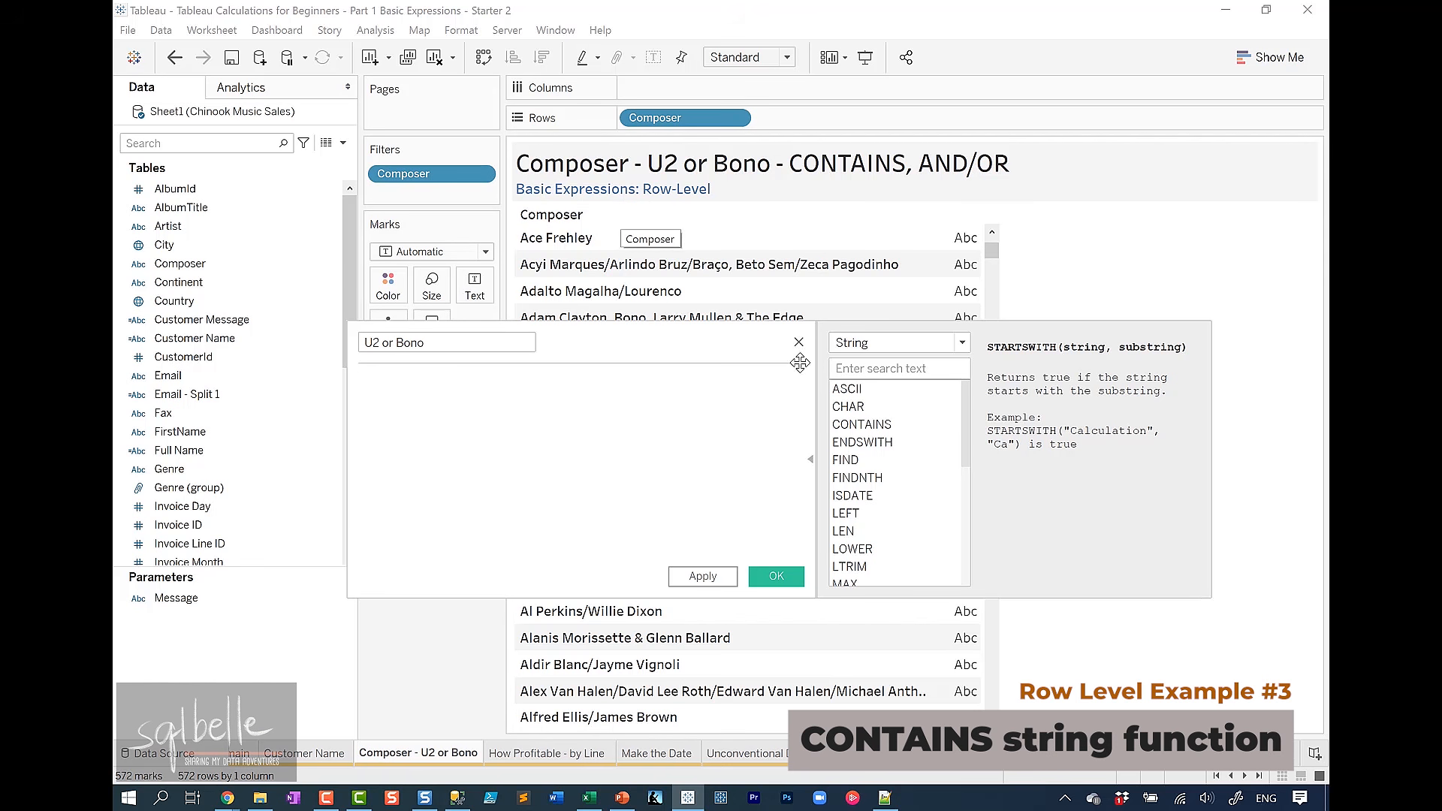
Read the descriptions of the string functions CONTAINS, ENDSWITH and STARTSWITH in the function reference
left_click(863, 426)
left_click(874, 445)
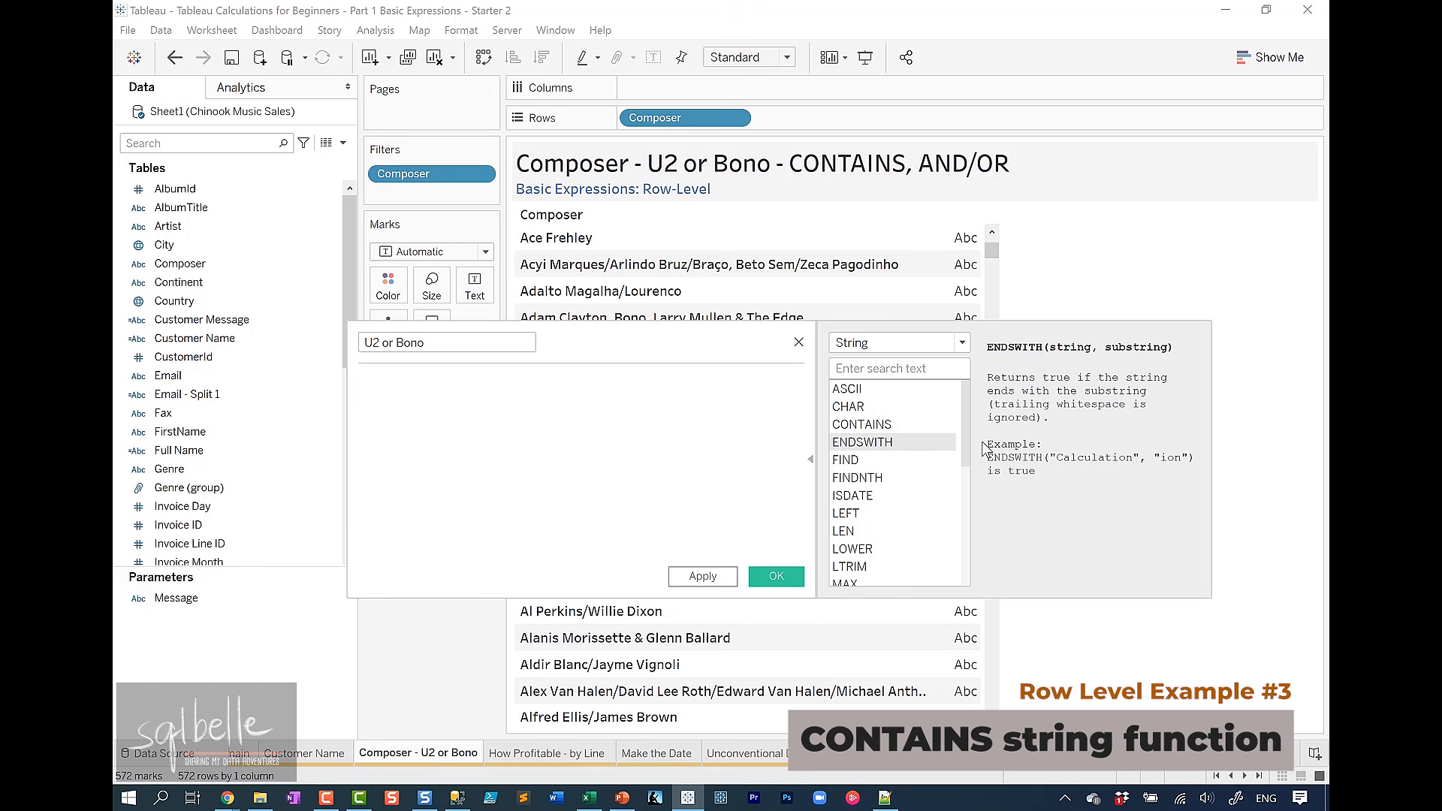
scroll(913, 553, "down", 5)
left_click(913, 531)
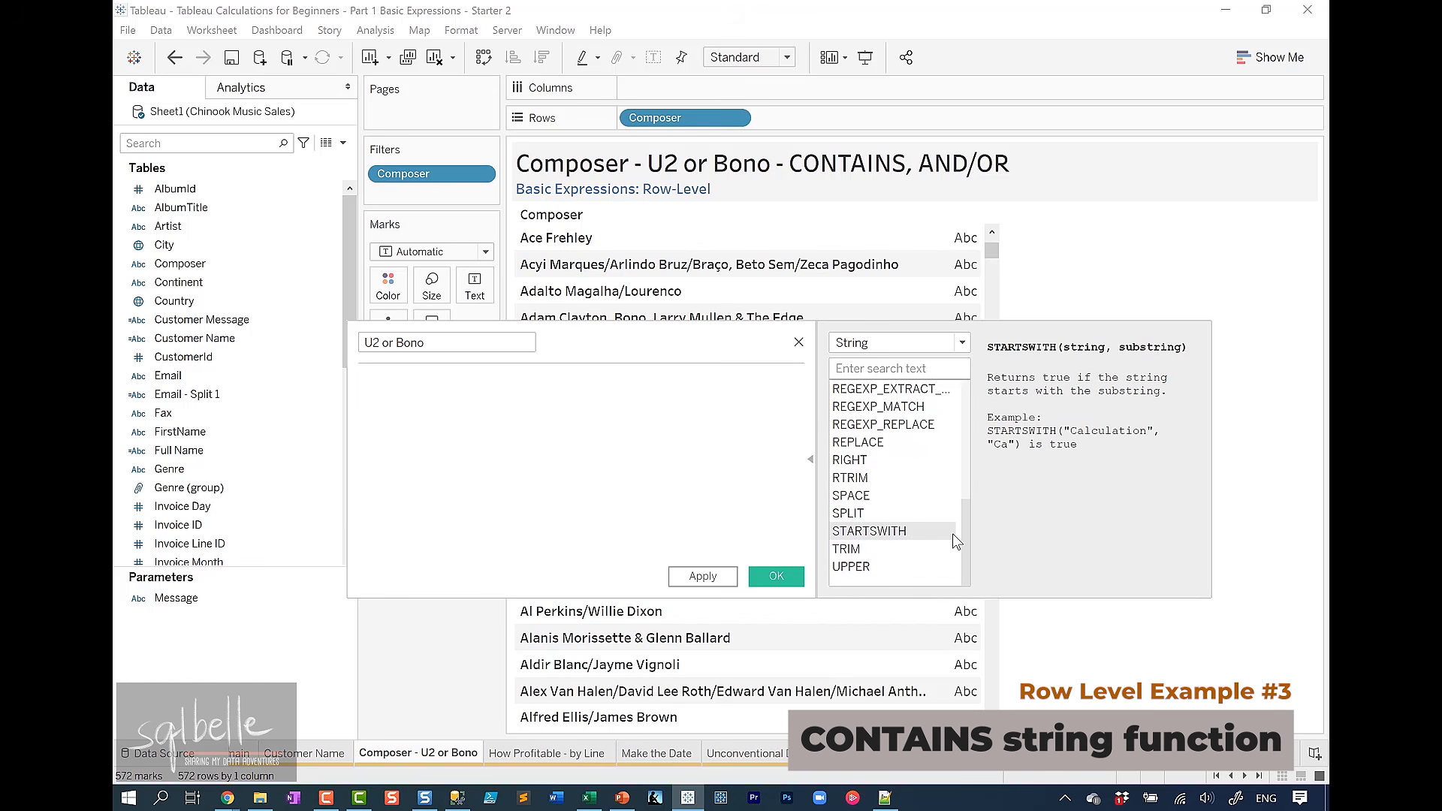
scroll(953, 496, "up", 5)
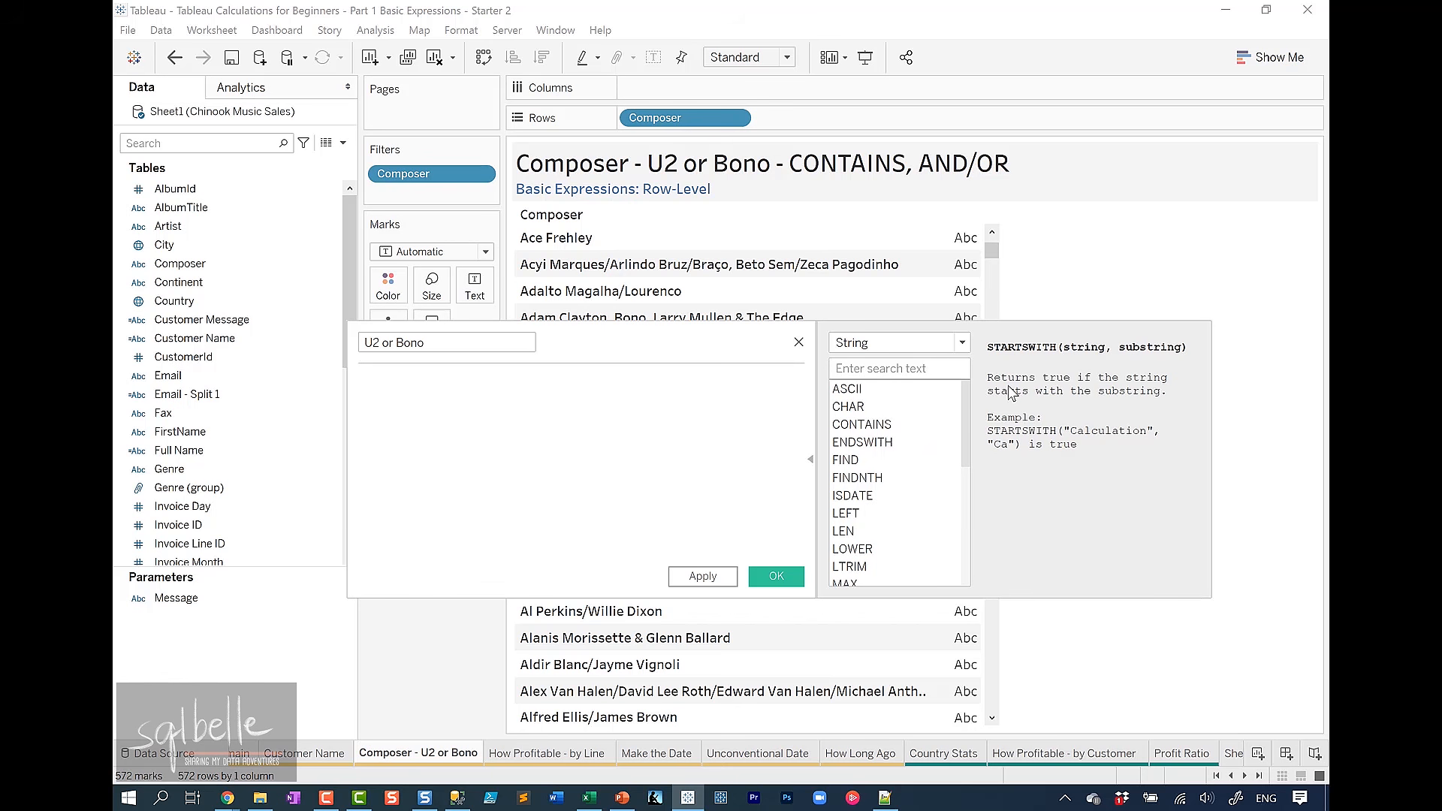
Enter the condition CONTAINS([Composer], "U2") in the U2 or Bono calculated field
left_click(473, 436)
type("CN")
key("BackSpace")
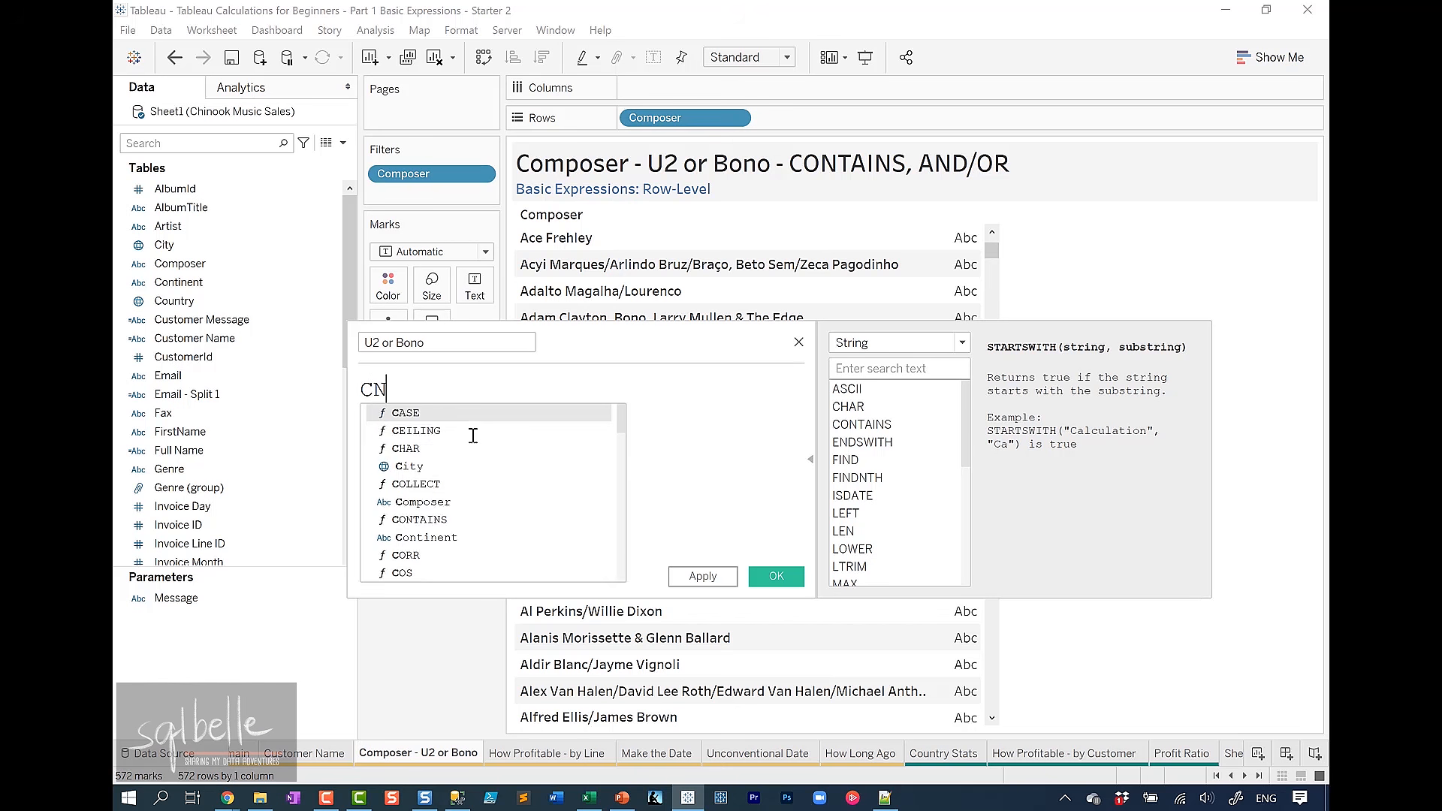
type("ONTAINS(Comp")
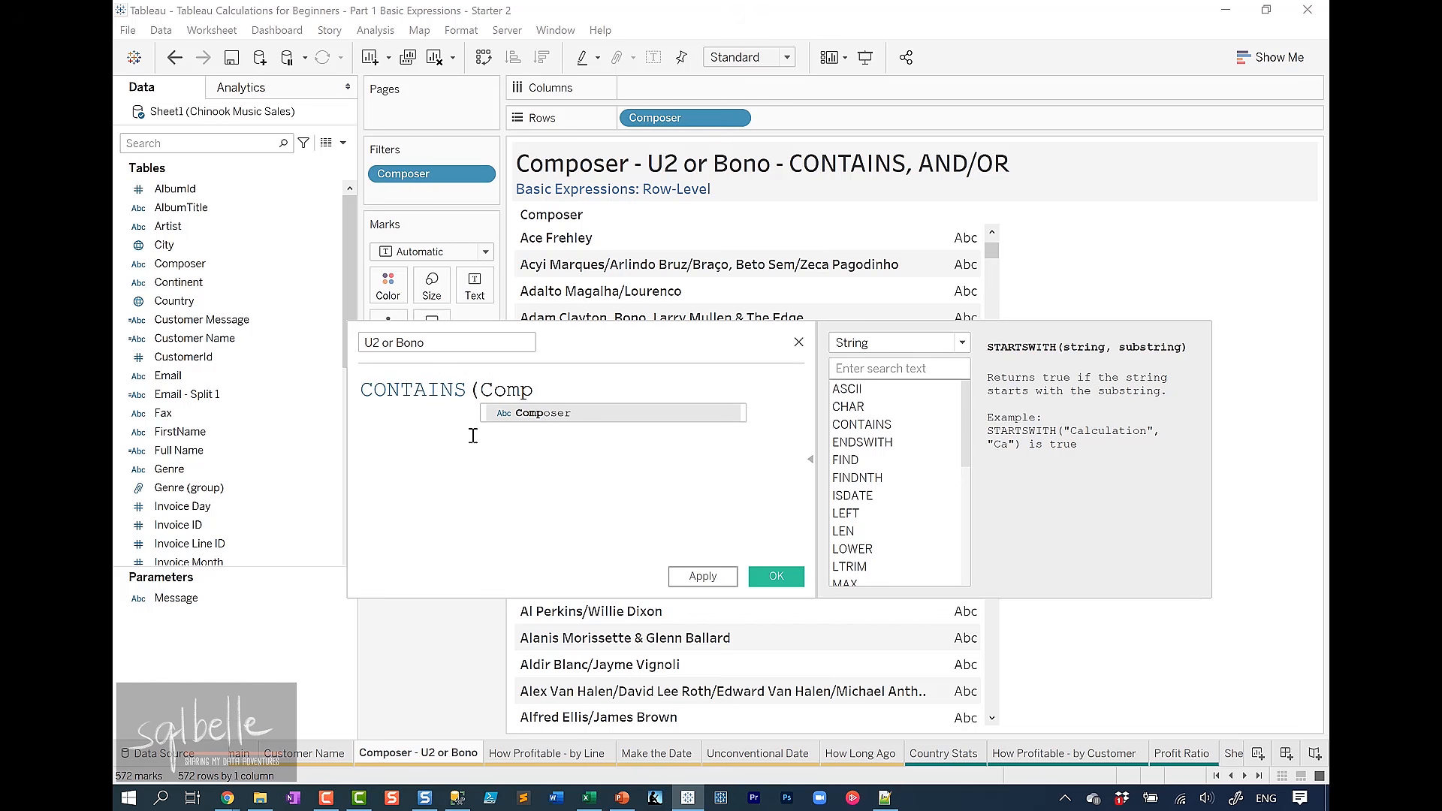
key("Return")
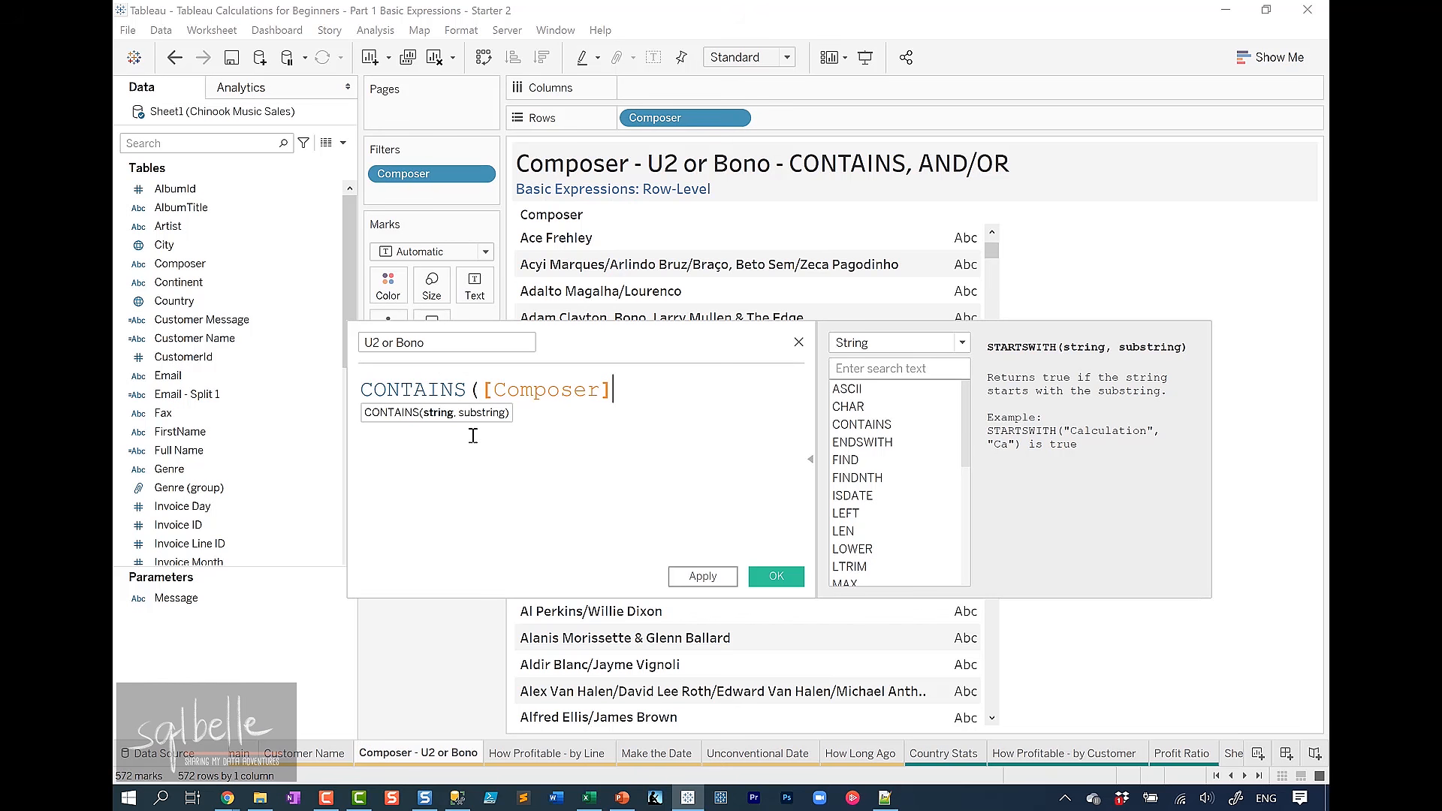
type(", \"U2")
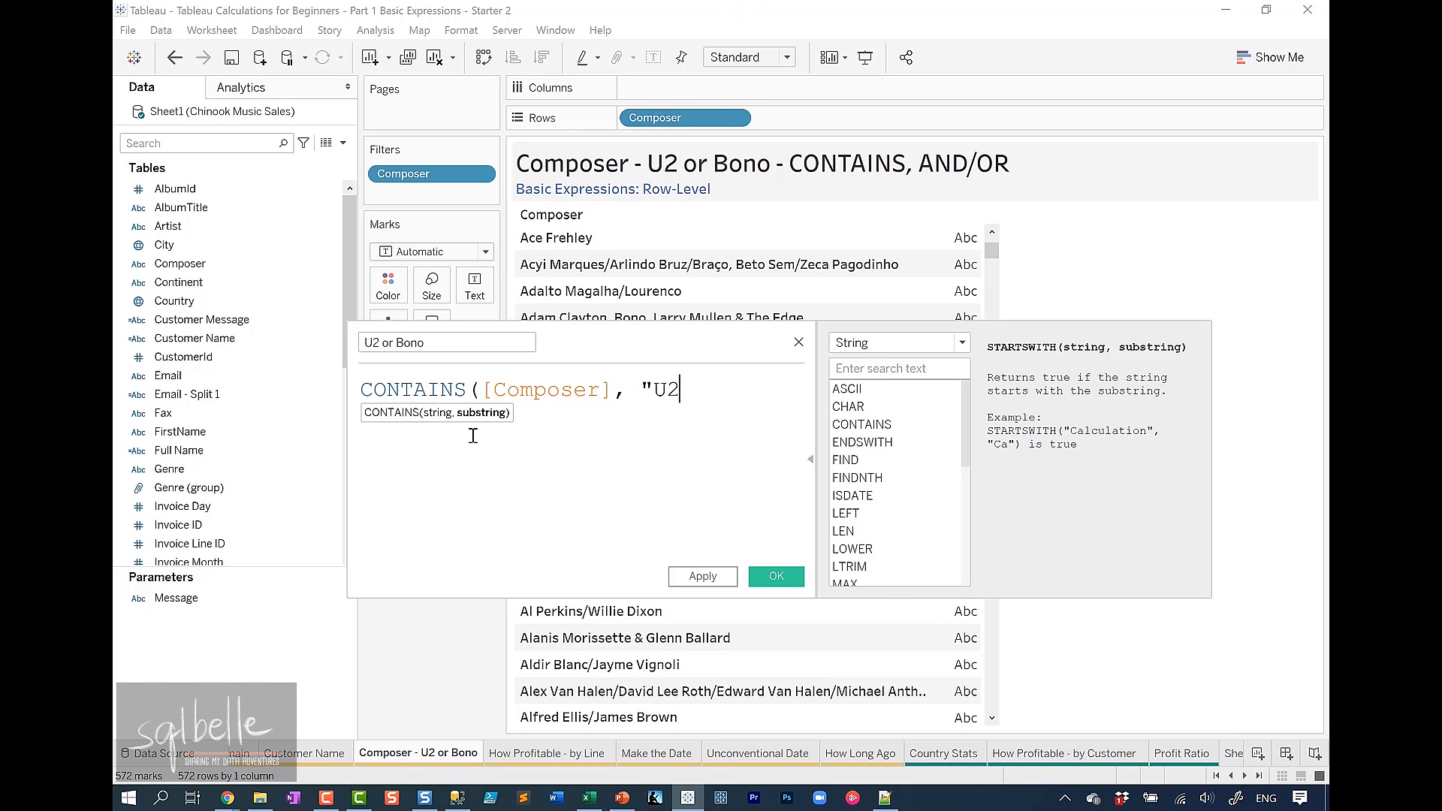
type("\")")
key("Return")
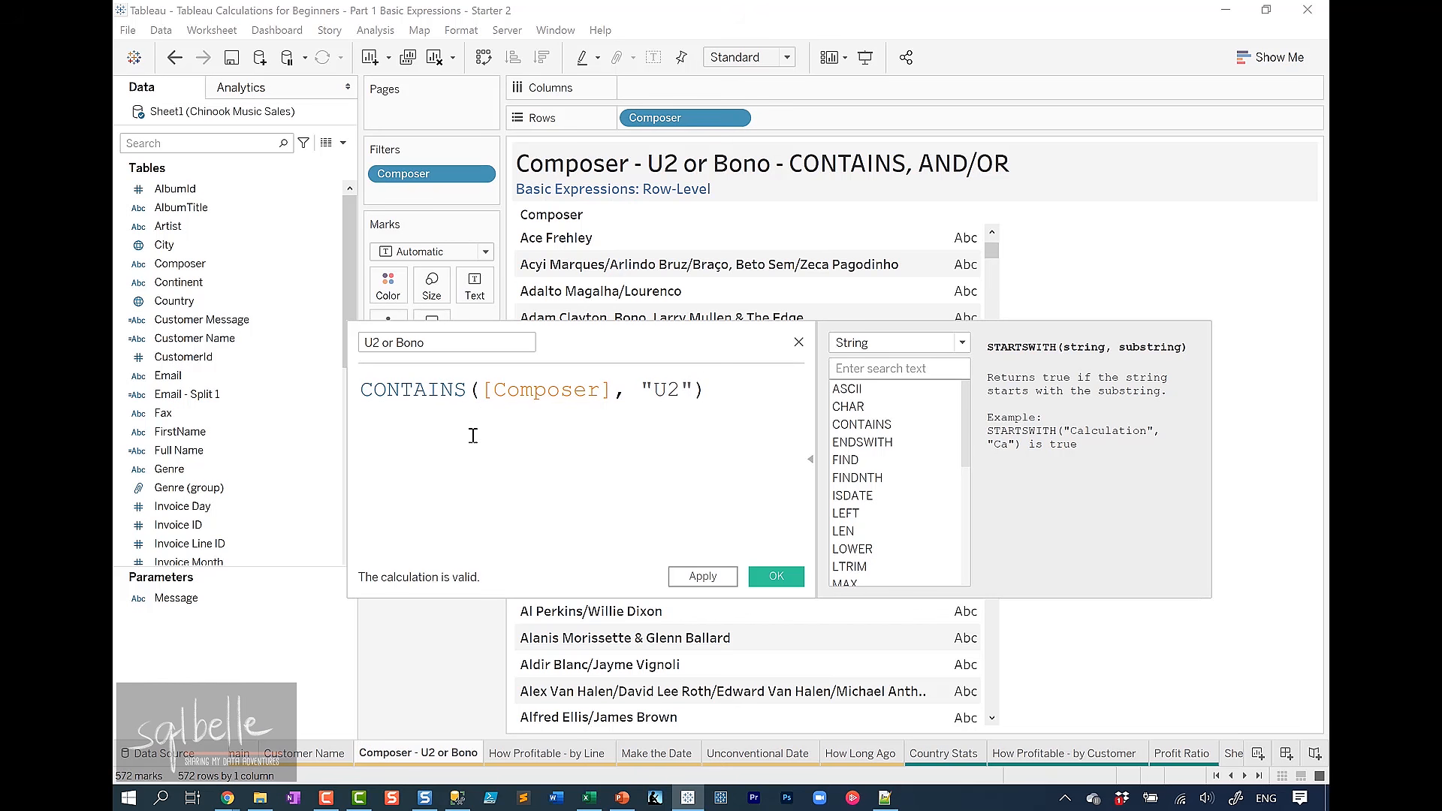
Add OR on a new line and duplicate the CONTAINS([Composer], "U2") condition below it
type("OR")
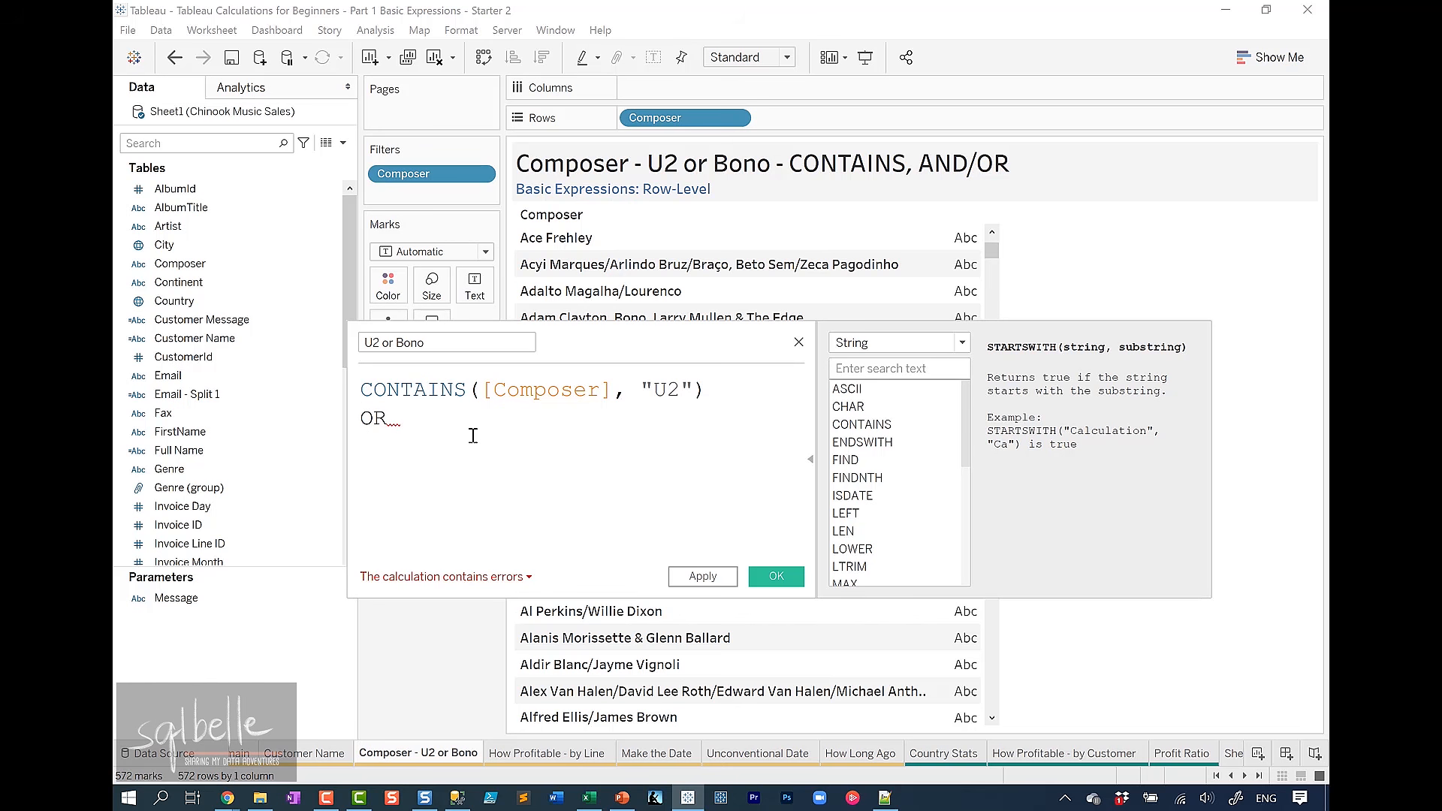
key("Return")
key("Up")
key("Up")
key("shift+End")
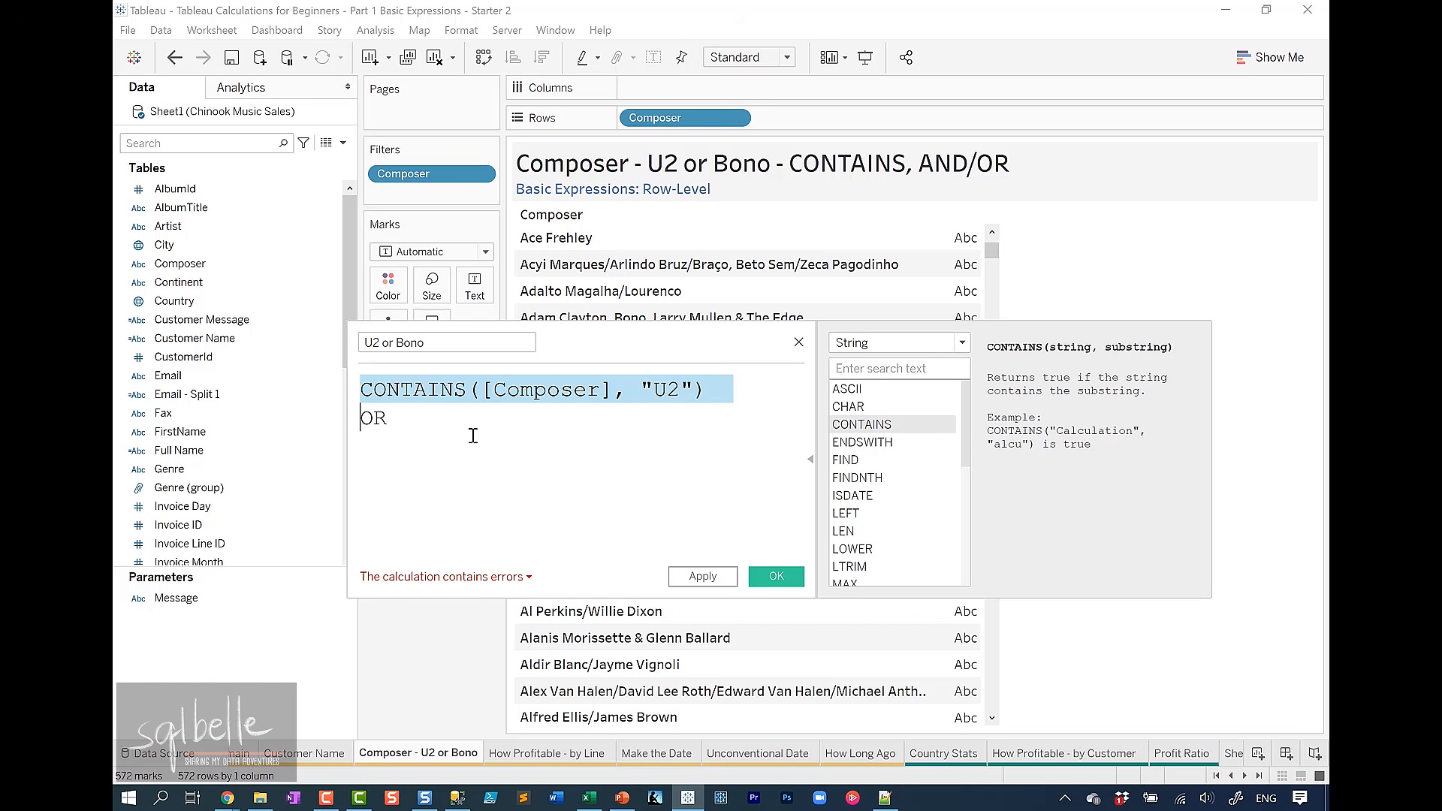
key("ctrl+c")
key("Down")
key("Down")
key("ctrl+v")
Change the search text in the second CONTAINS condition to "Bono"
key("Left")
key("Left")
key("shift+Left")
key("shift+Left")
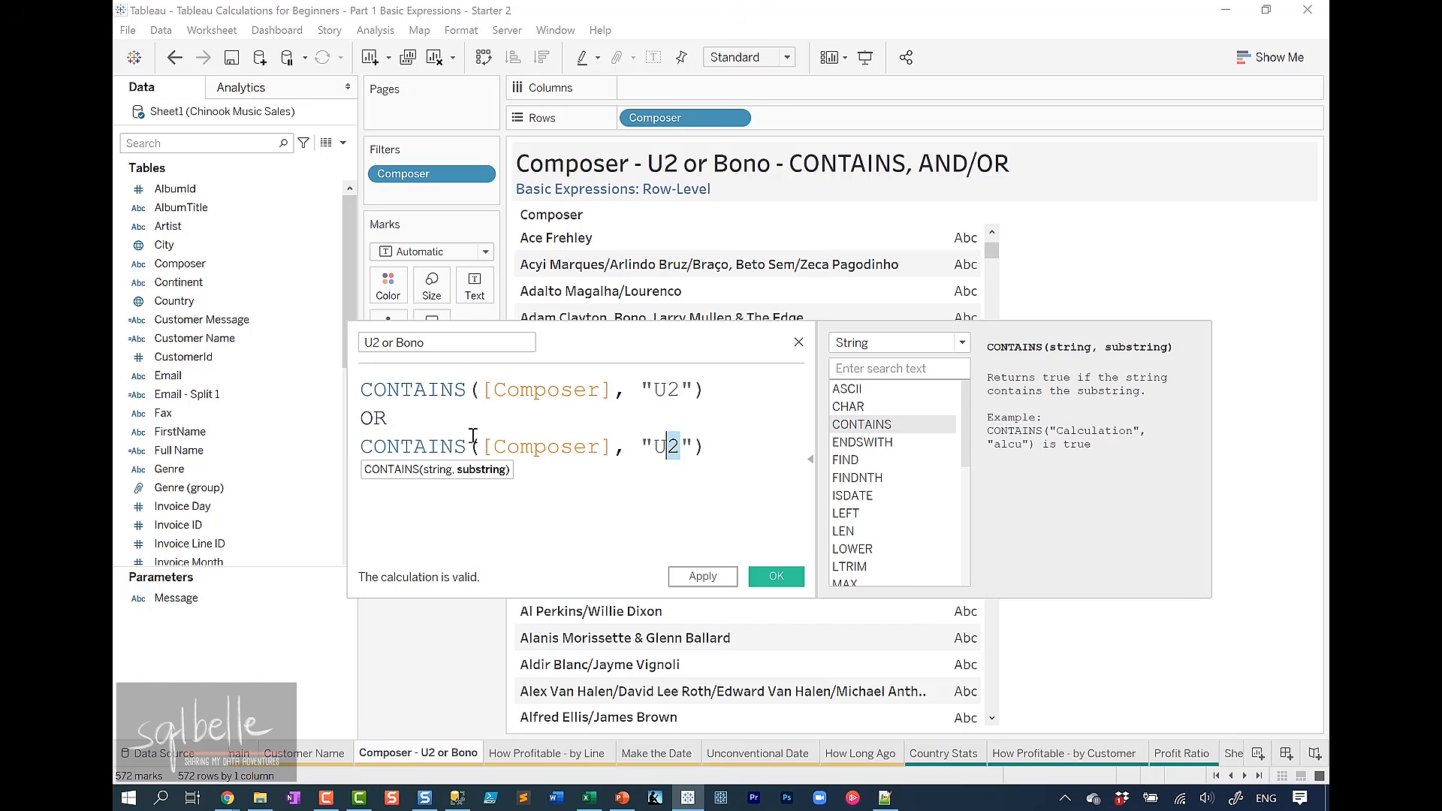
key("BackSpace")
type("B")
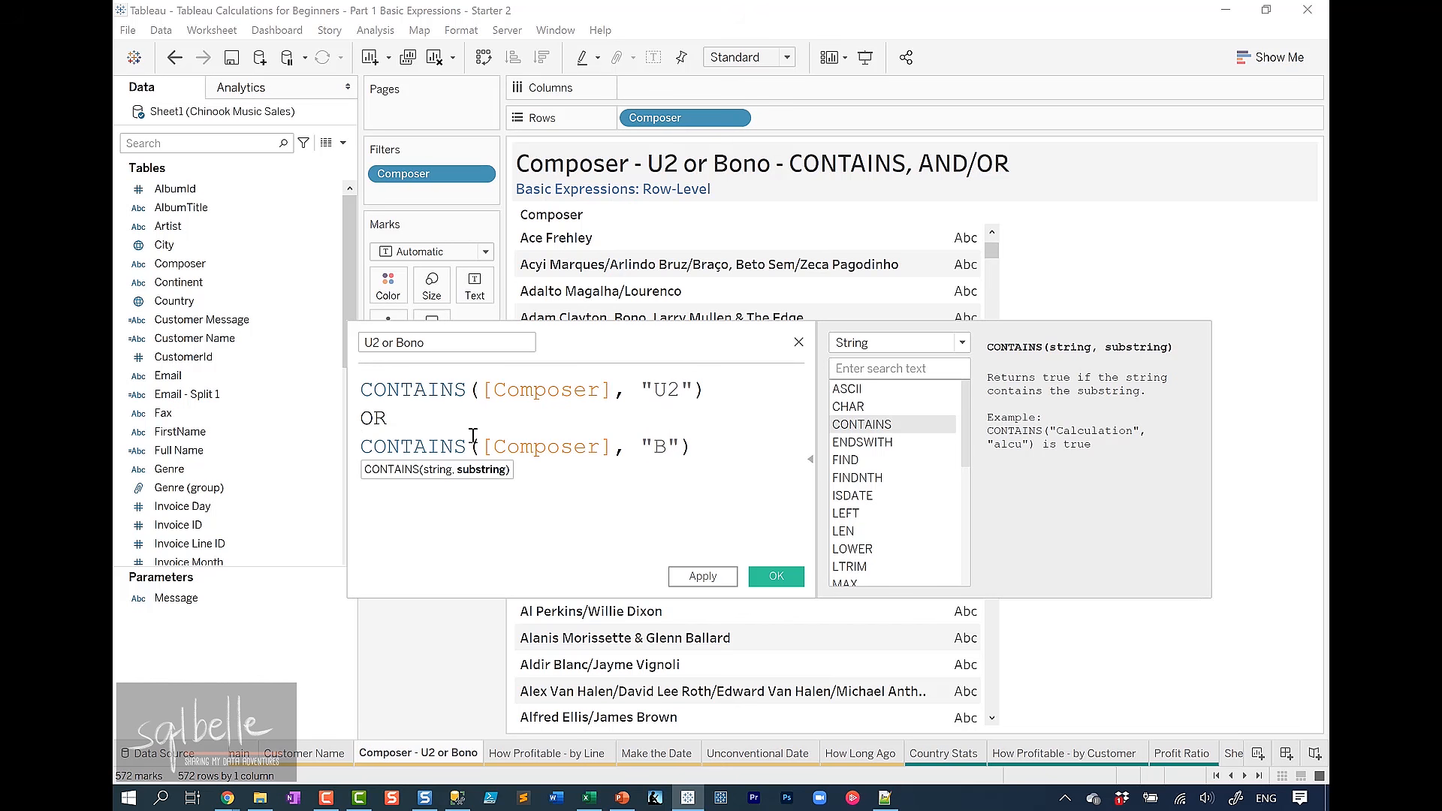
type("ono")
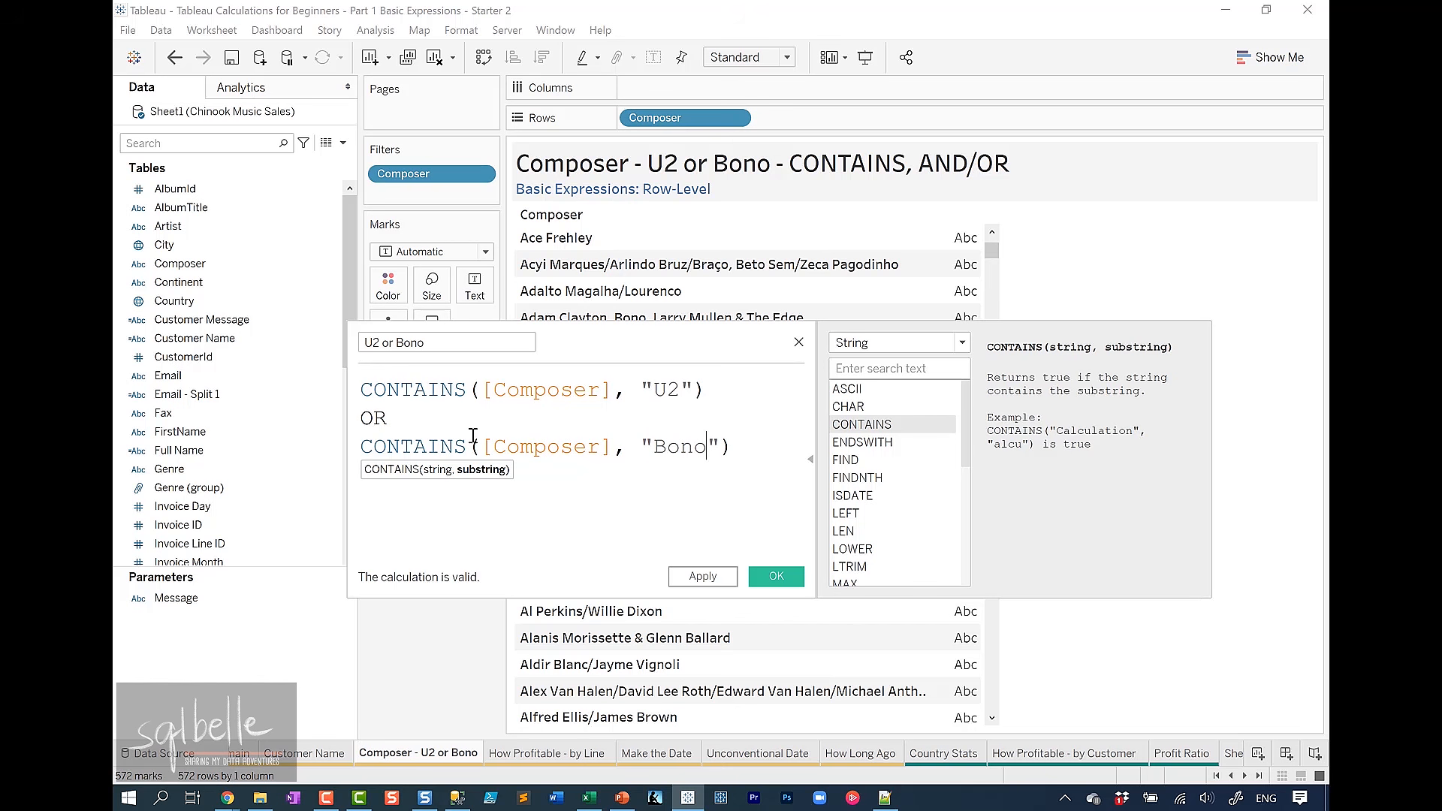
right_click(518, 433)
left_click(448, 423)
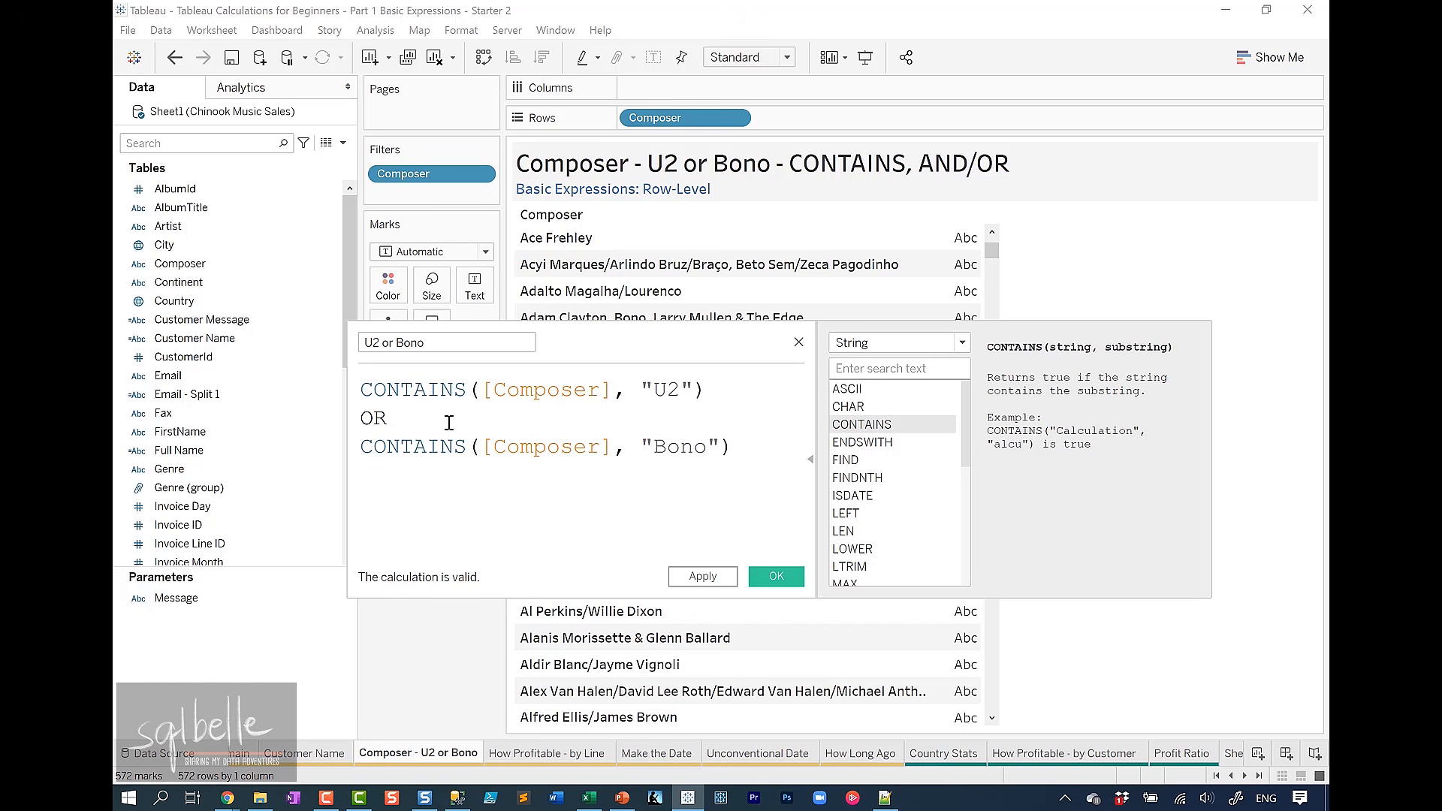
Apply the U2 or Bono calculation and add the field to Rows before Composer
left_click(732, 580)
left_click_drag(443, 361, 451, 451)
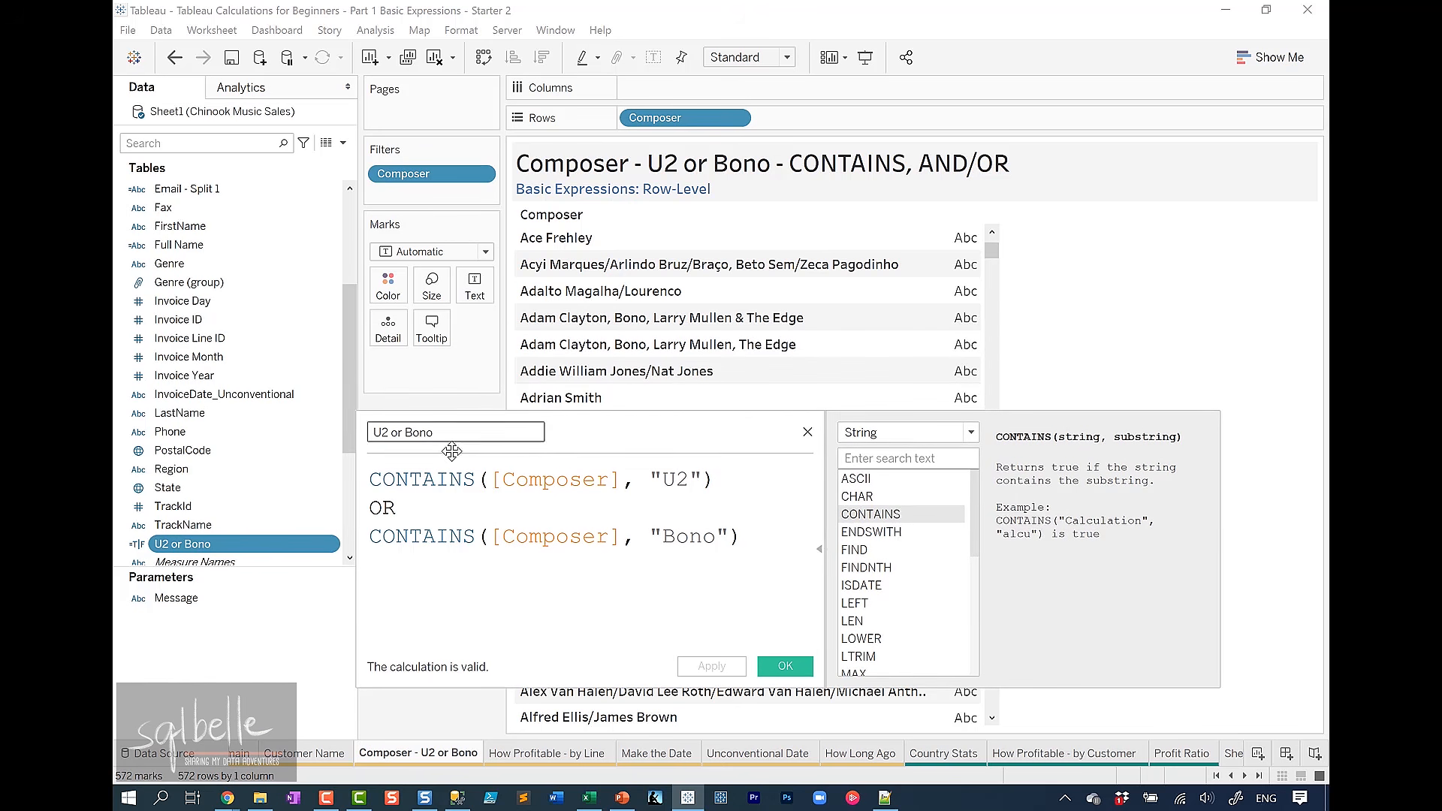
left_click_drag(182, 544, 646, 118)
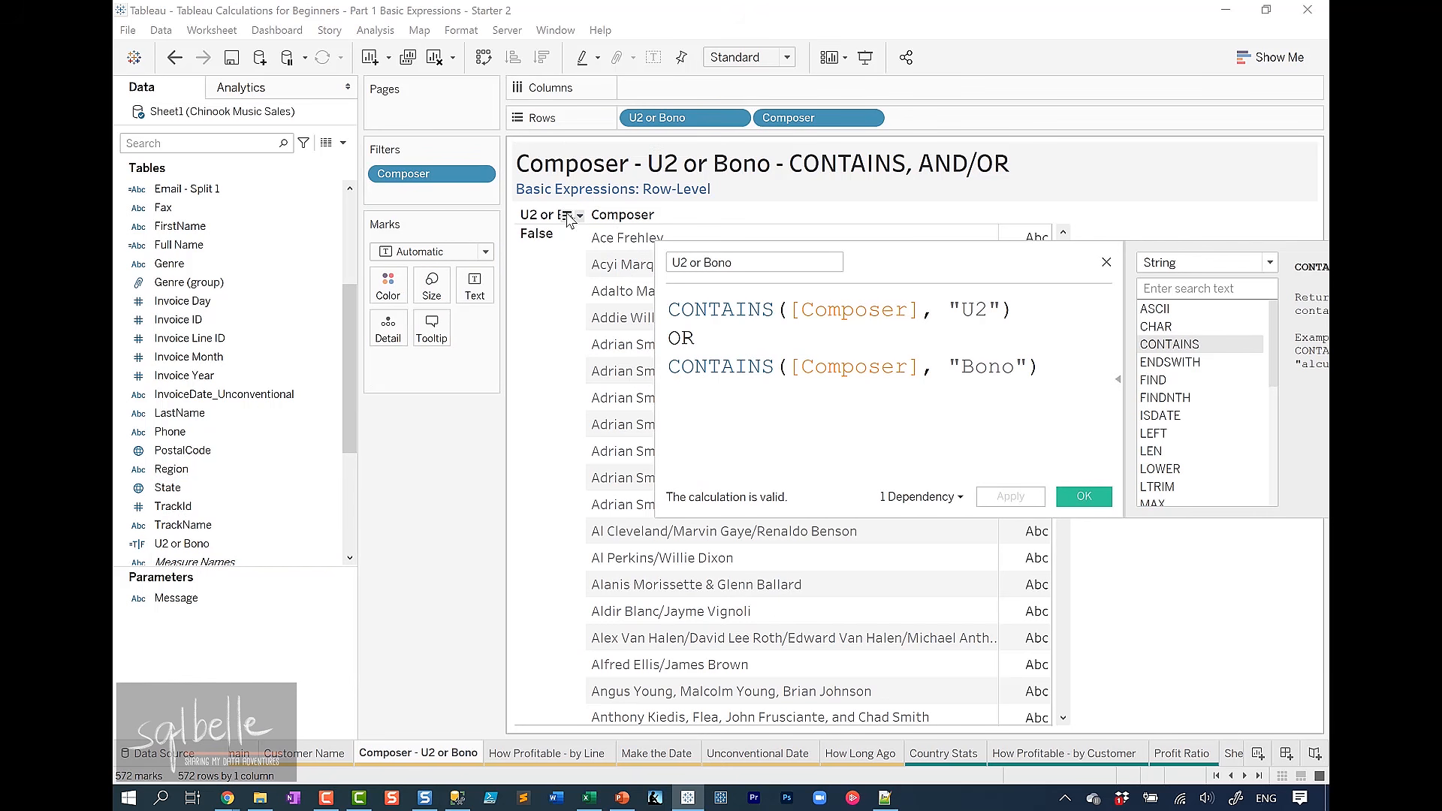
Sort the U2 or Bono column so True comes first and check the matching composers
left_click(569, 217)
left_click_drag(863, 271, 710, 371)
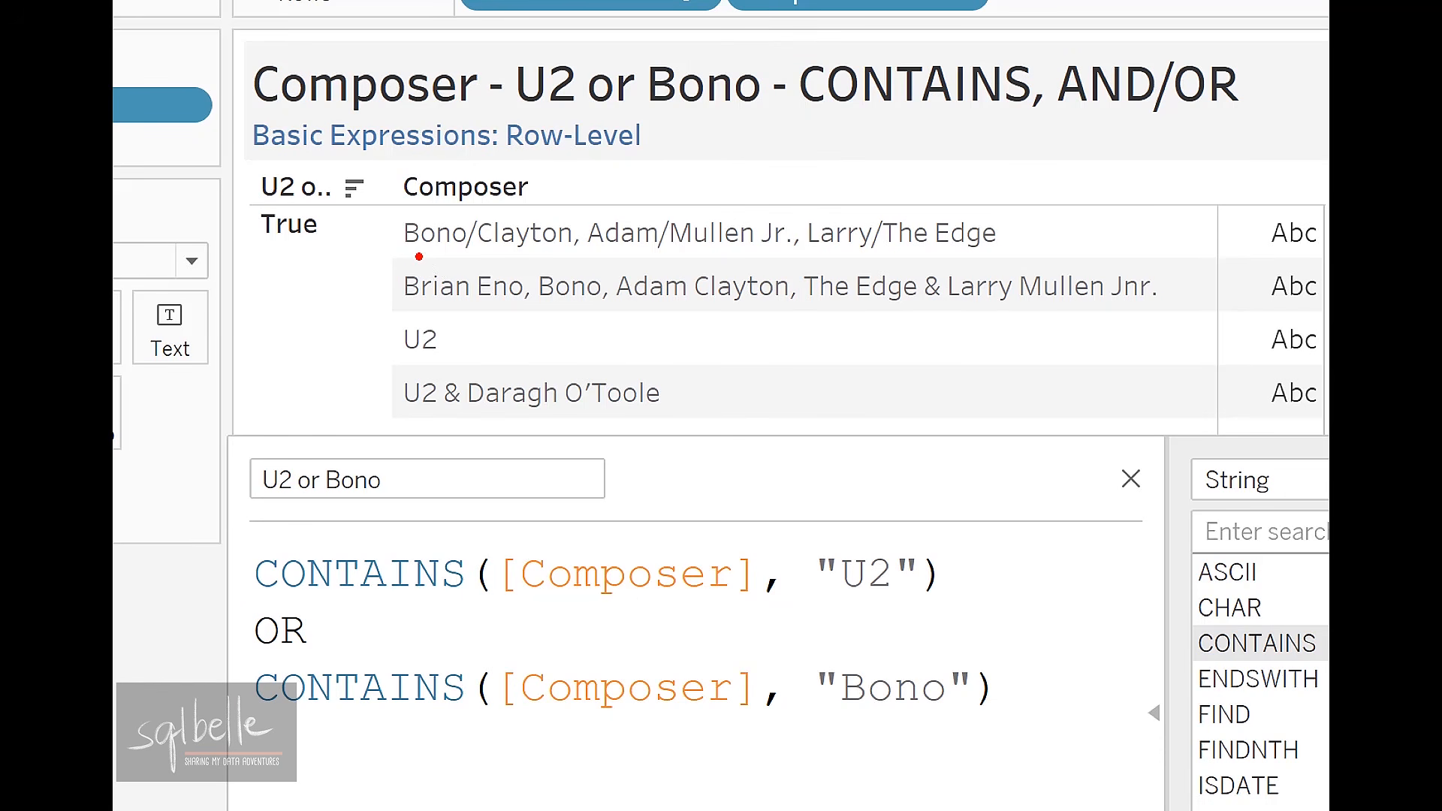
left_click_drag(419, 256, 447, 255)
left_click_drag(525, 311, 592, 310)
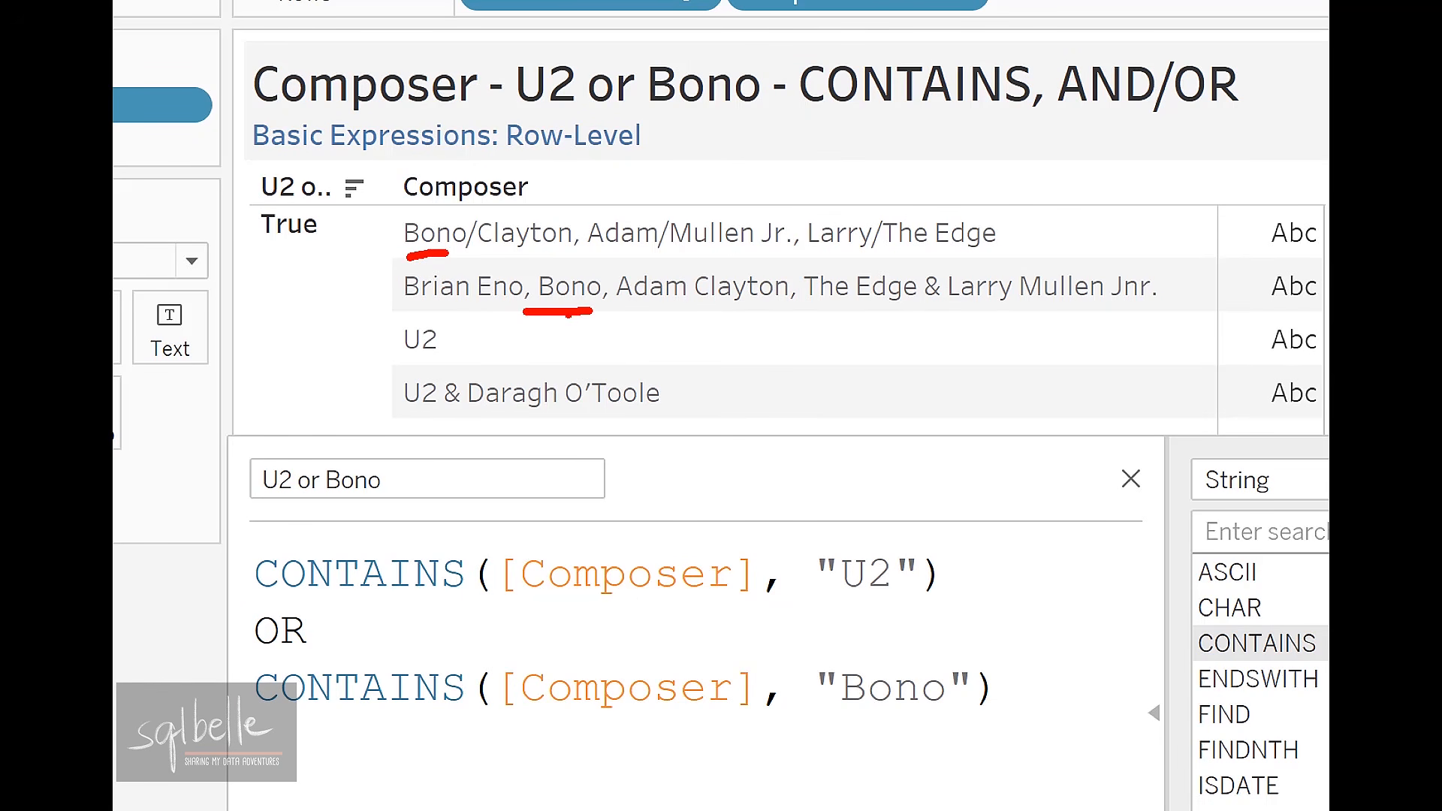
left_click_drag(416, 361, 464, 349)
left_click_drag(402, 417, 436, 412)
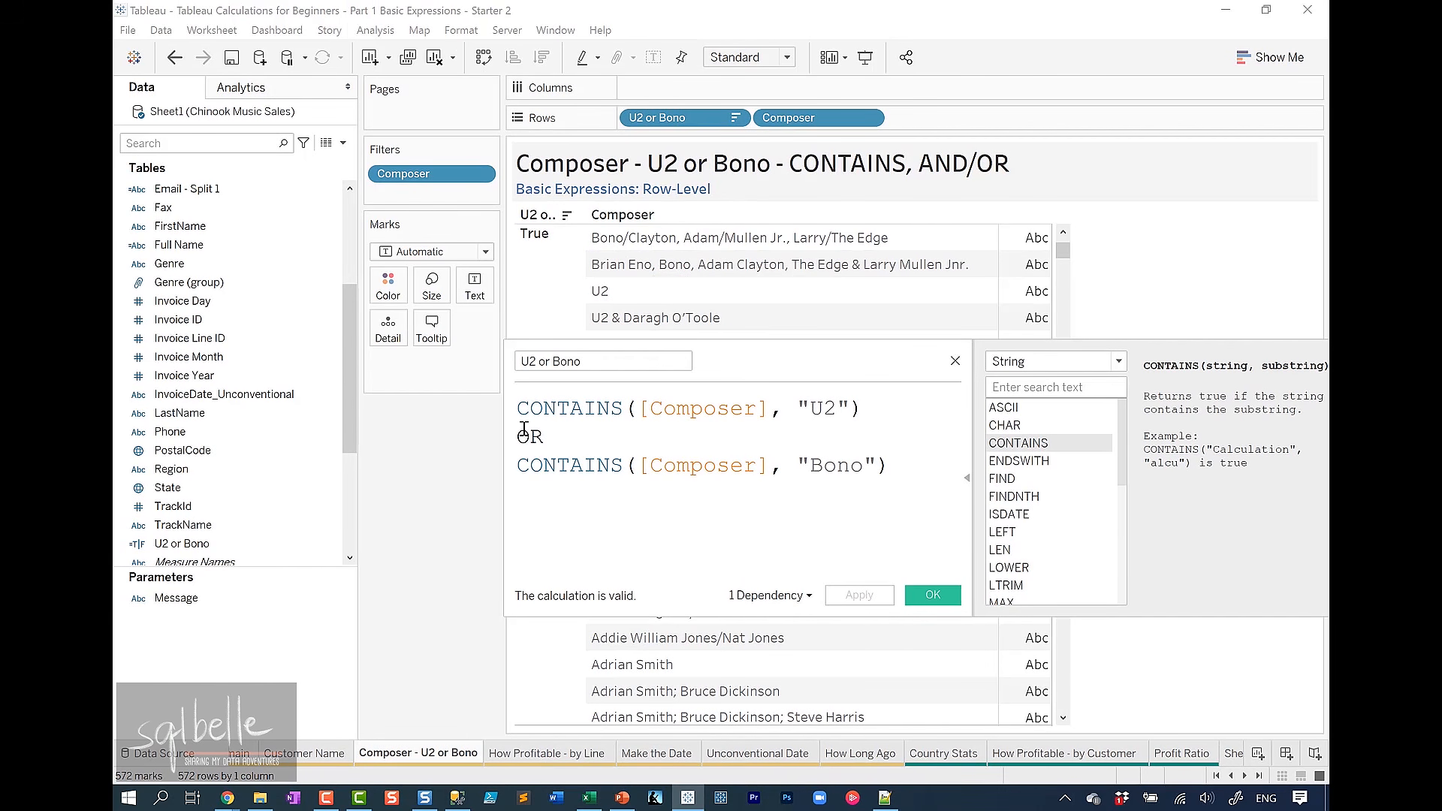
Replace OR with AND between the two CONTAINS conditions and apply the calculation
double_click(269, 622)
type("AND")
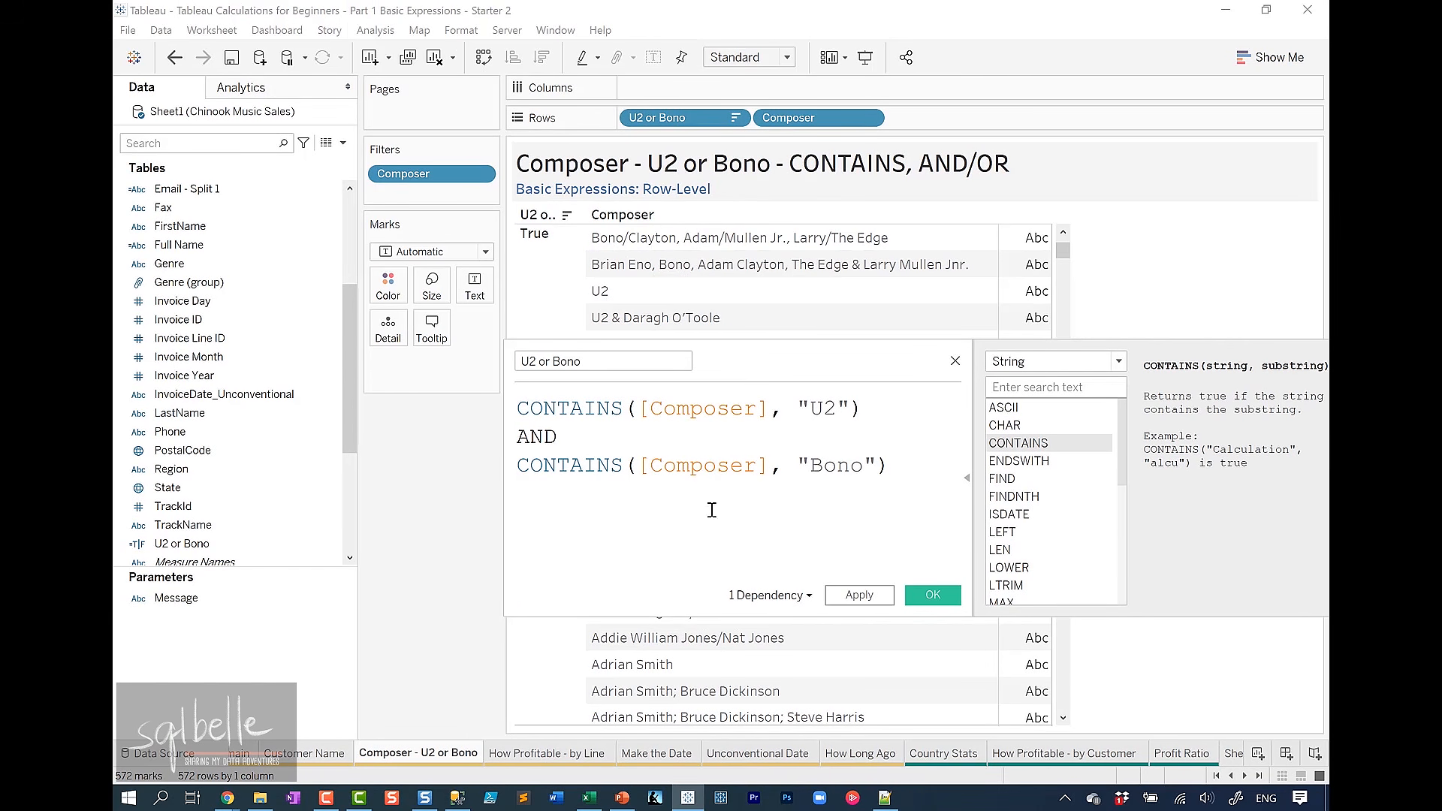
left_click(859, 595)
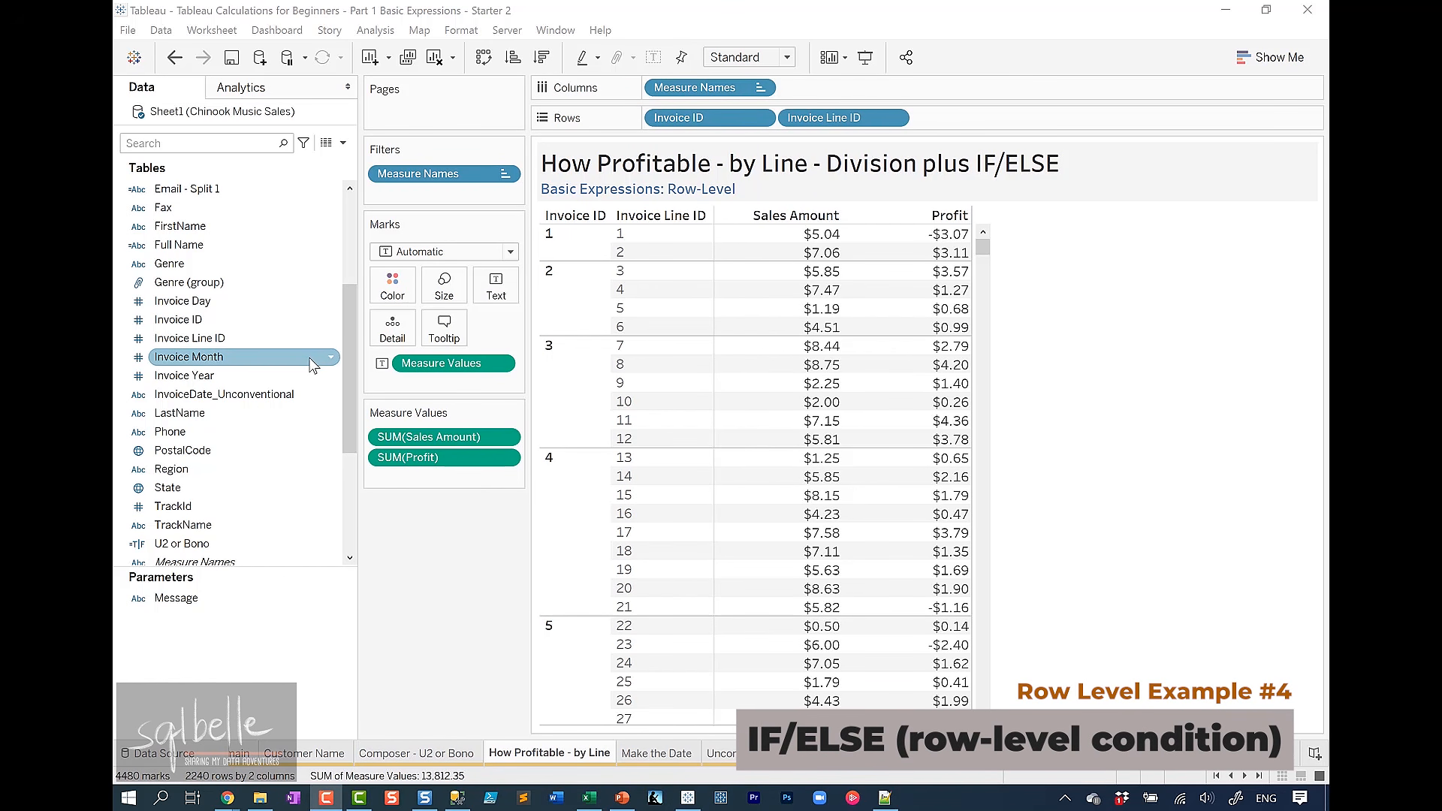
On the How Profitable - by Line sheet, create a calculated field named Profitable? with the formula [Profit] > 0
left_click(343, 142)
left_click(225, 158)
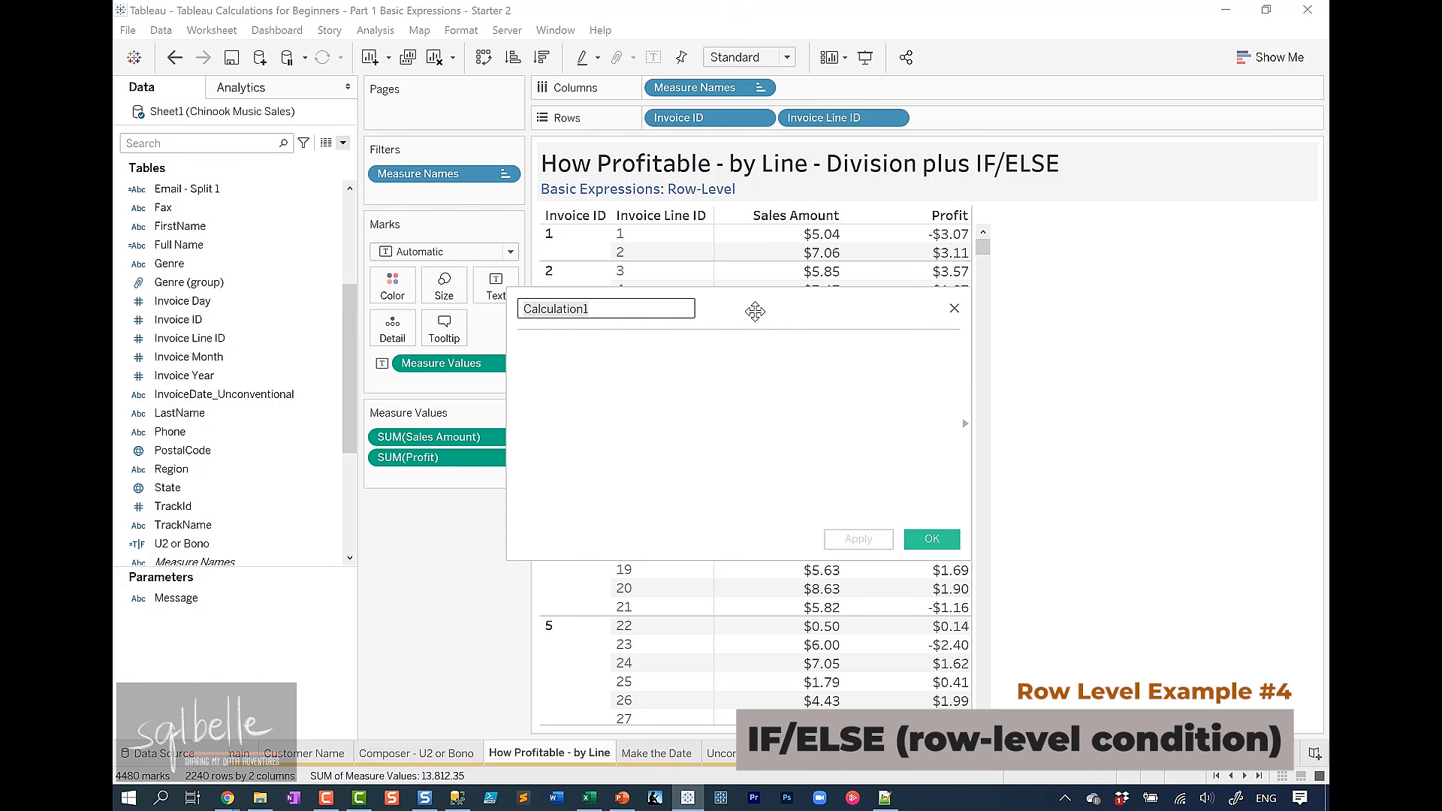
type("Profitable?")
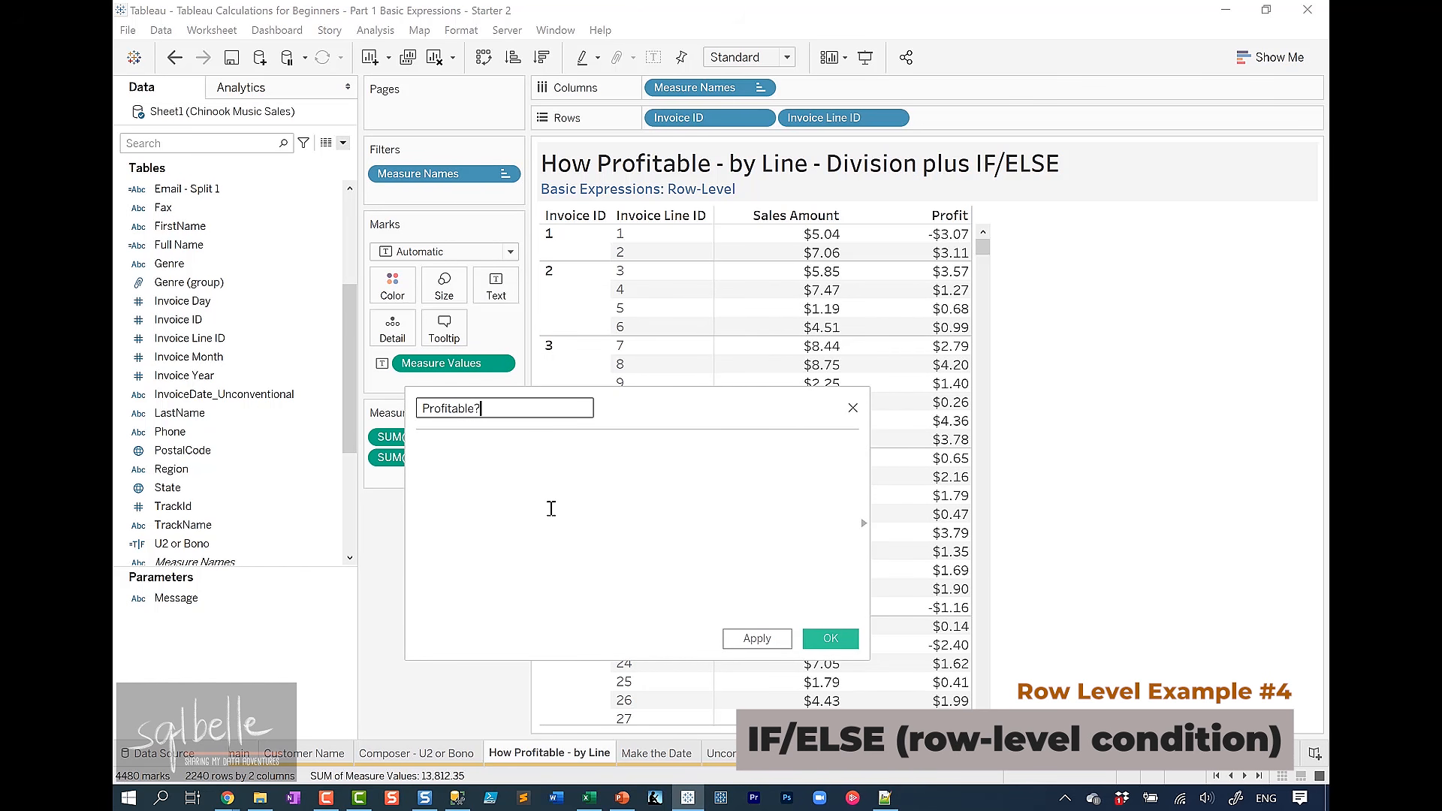
left_click(551, 509)
type("Profi")
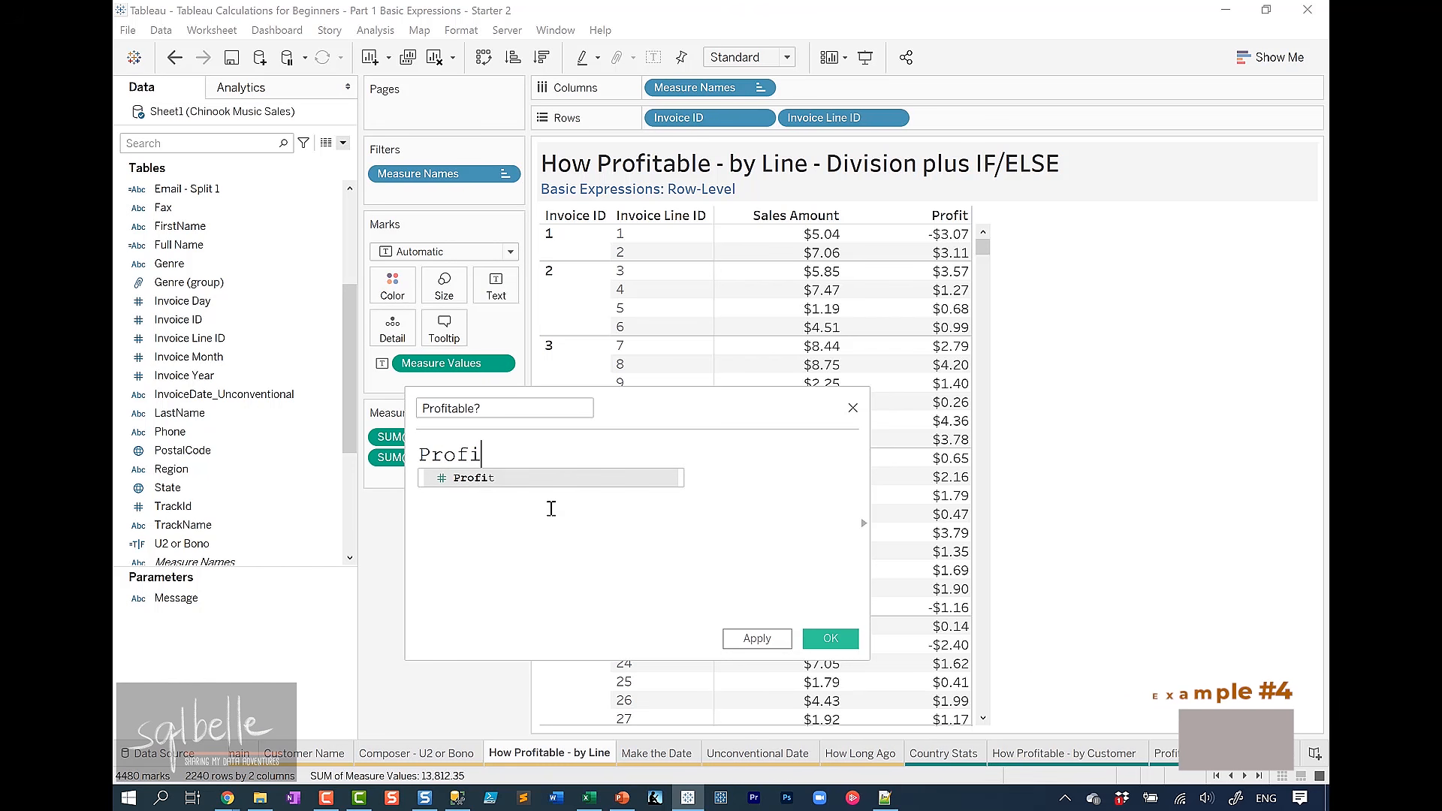
key("Return")
type("> 0")
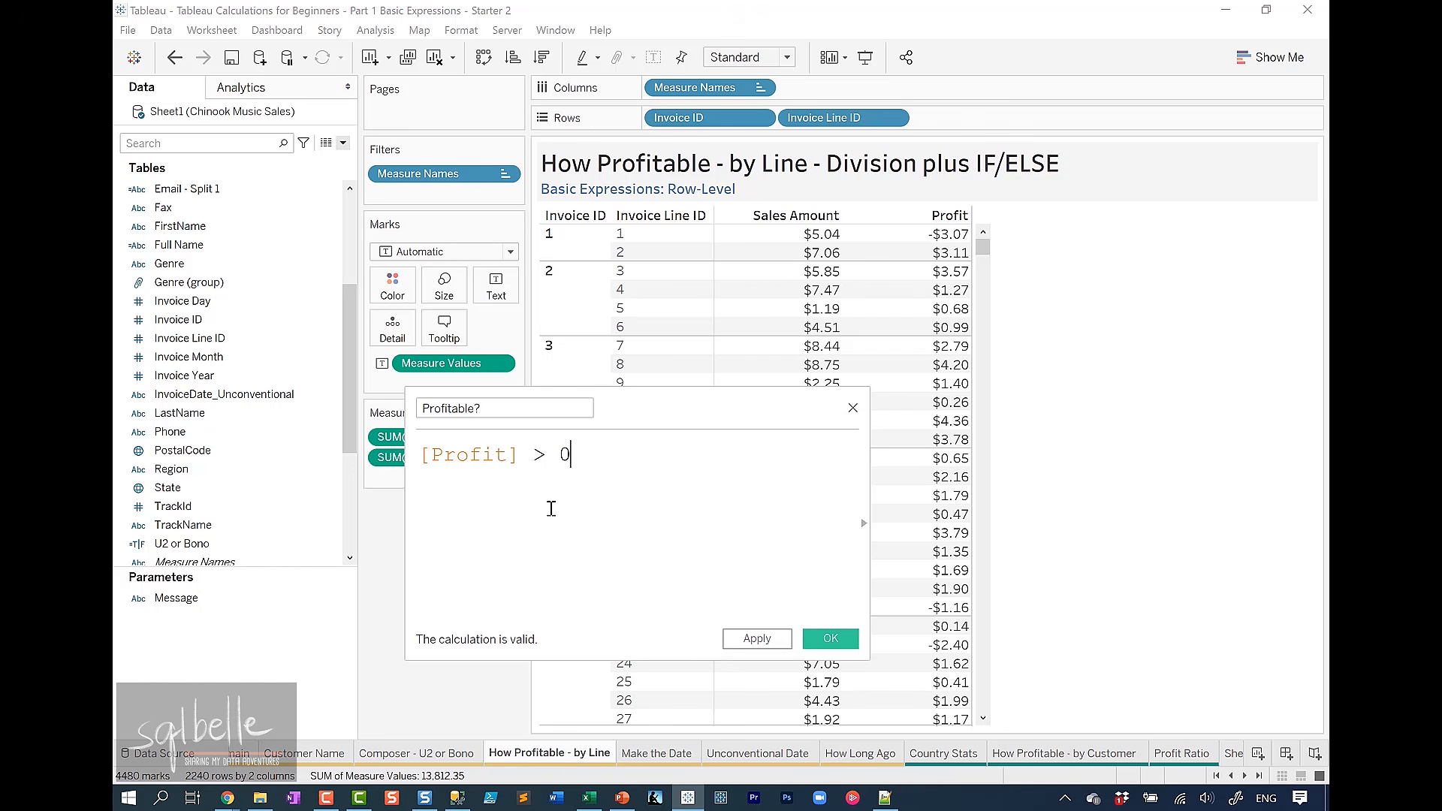
Apply the Profitable? calculation and add the field to Rows after Invoice Line ID
left_click(757, 639)
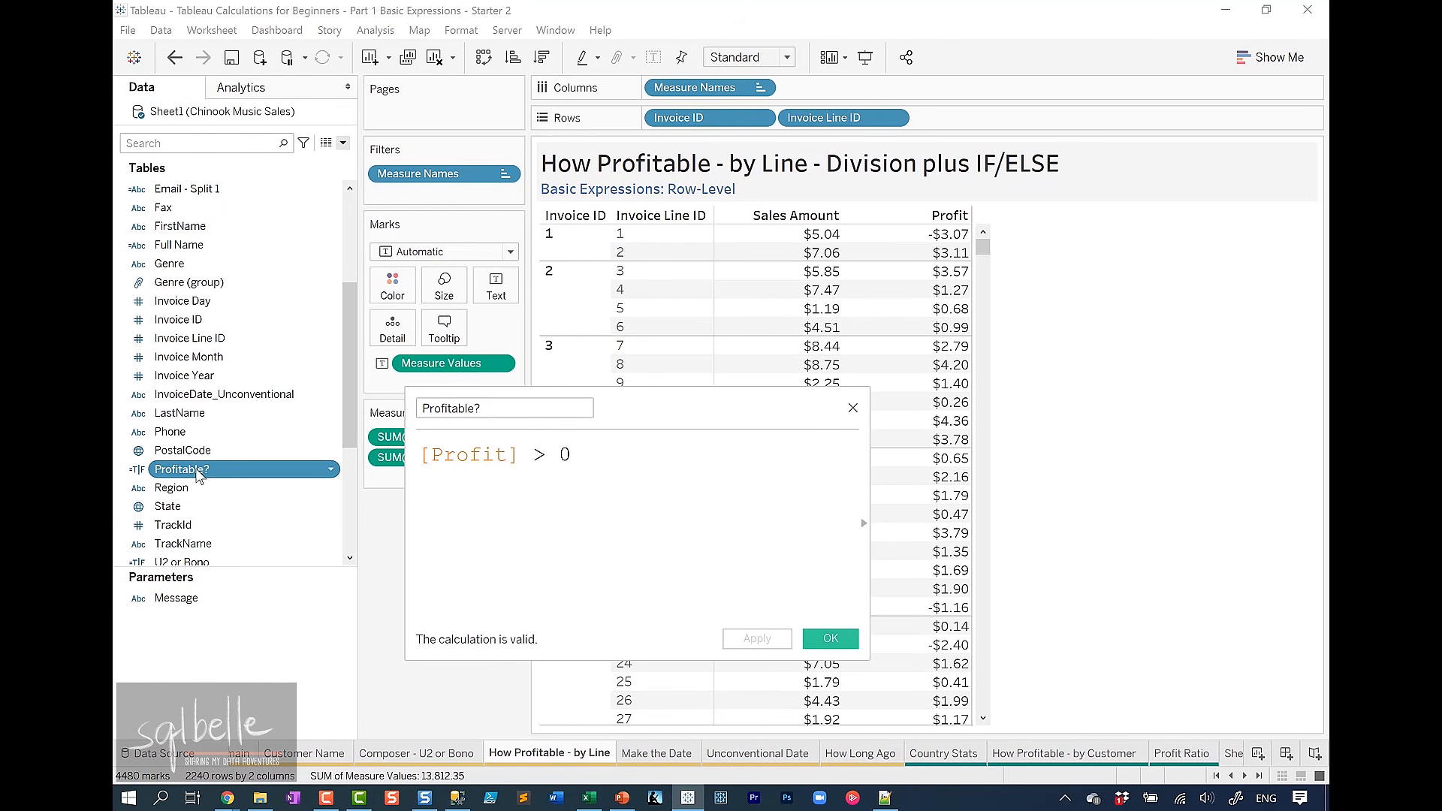
left_click_drag(210, 473, 977, 118)
left_click_drag(689, 403, 961, 300)
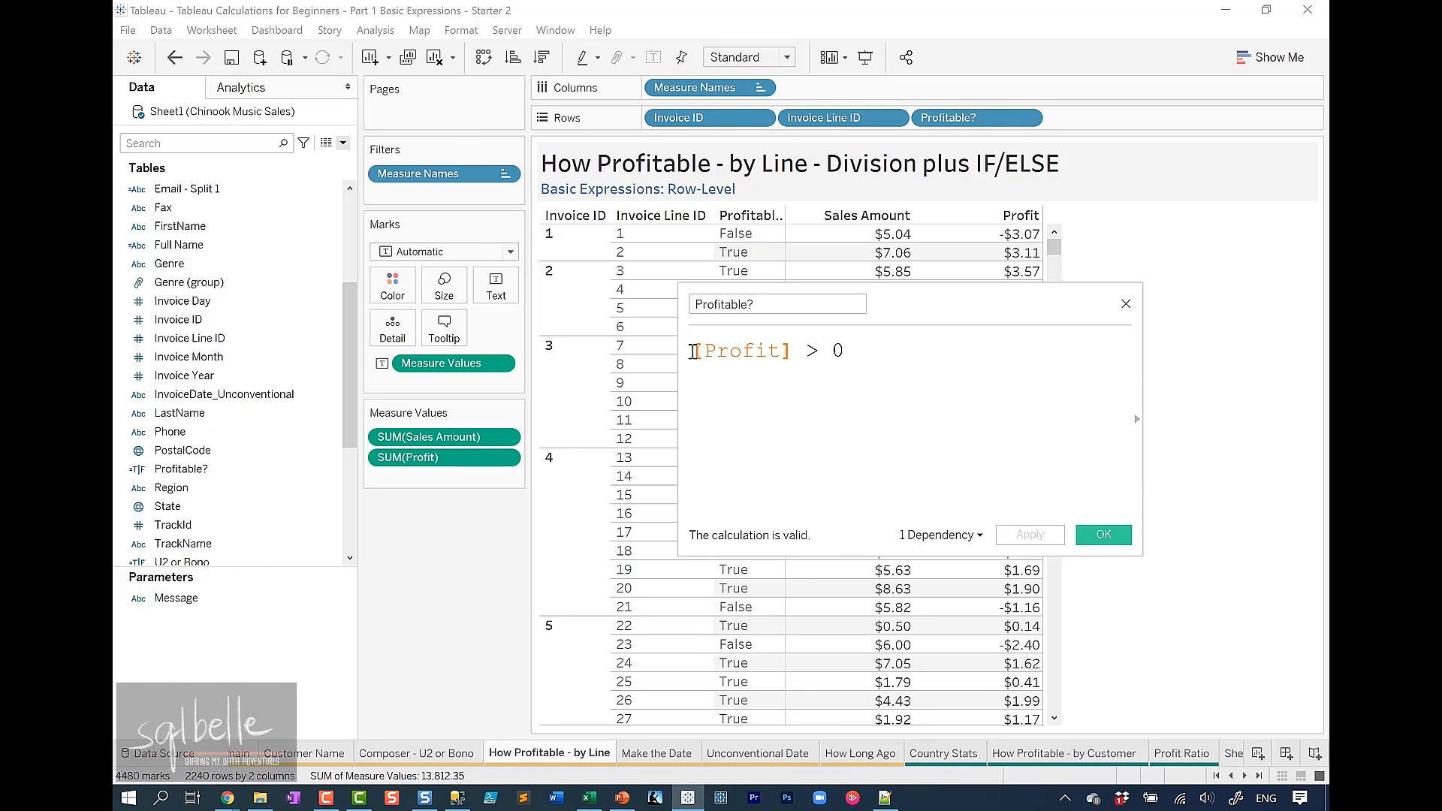
Turn the Profitable? formula into IF [Profit] > 0 with THEN "Profitable" on a new line
type("IF")
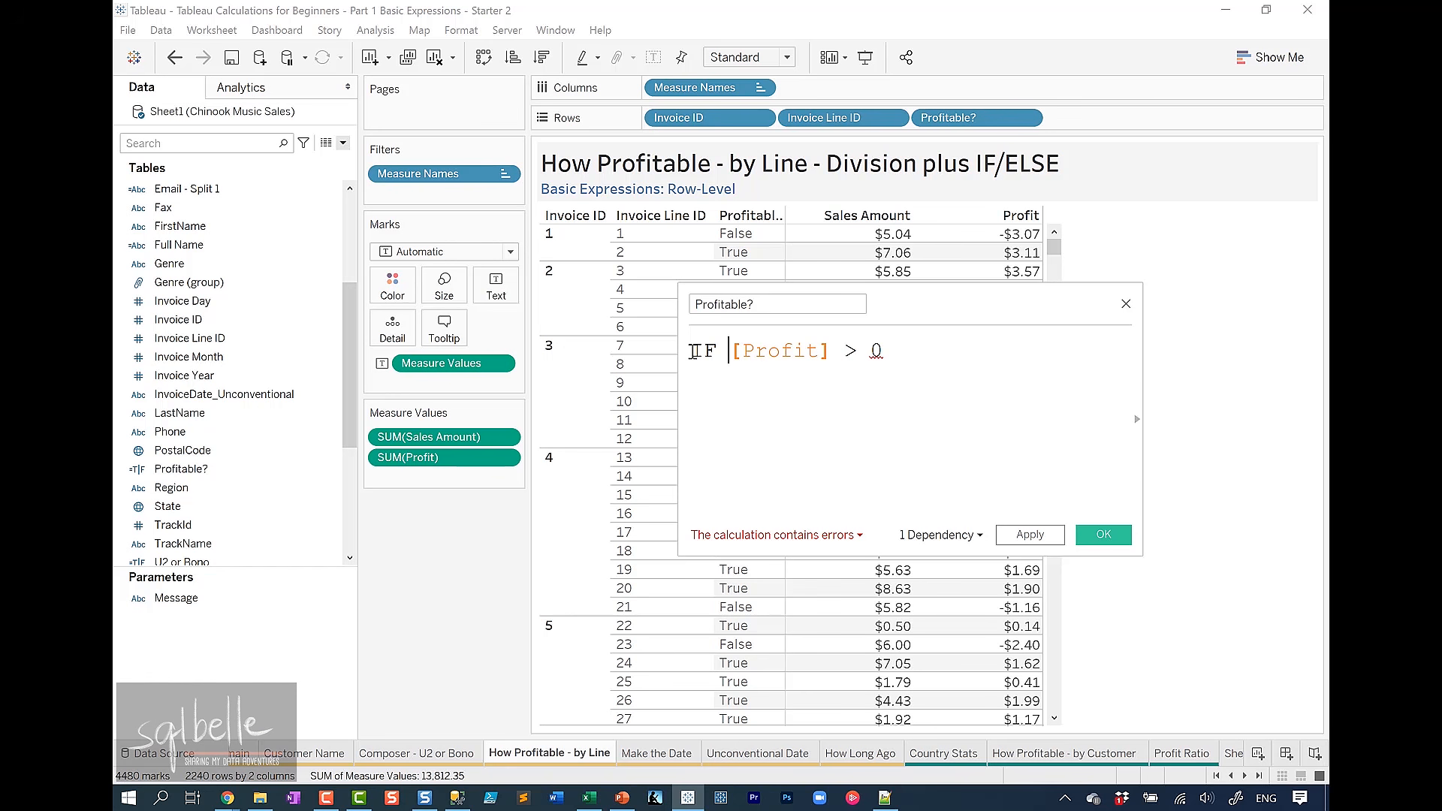
left_click(861, 537)
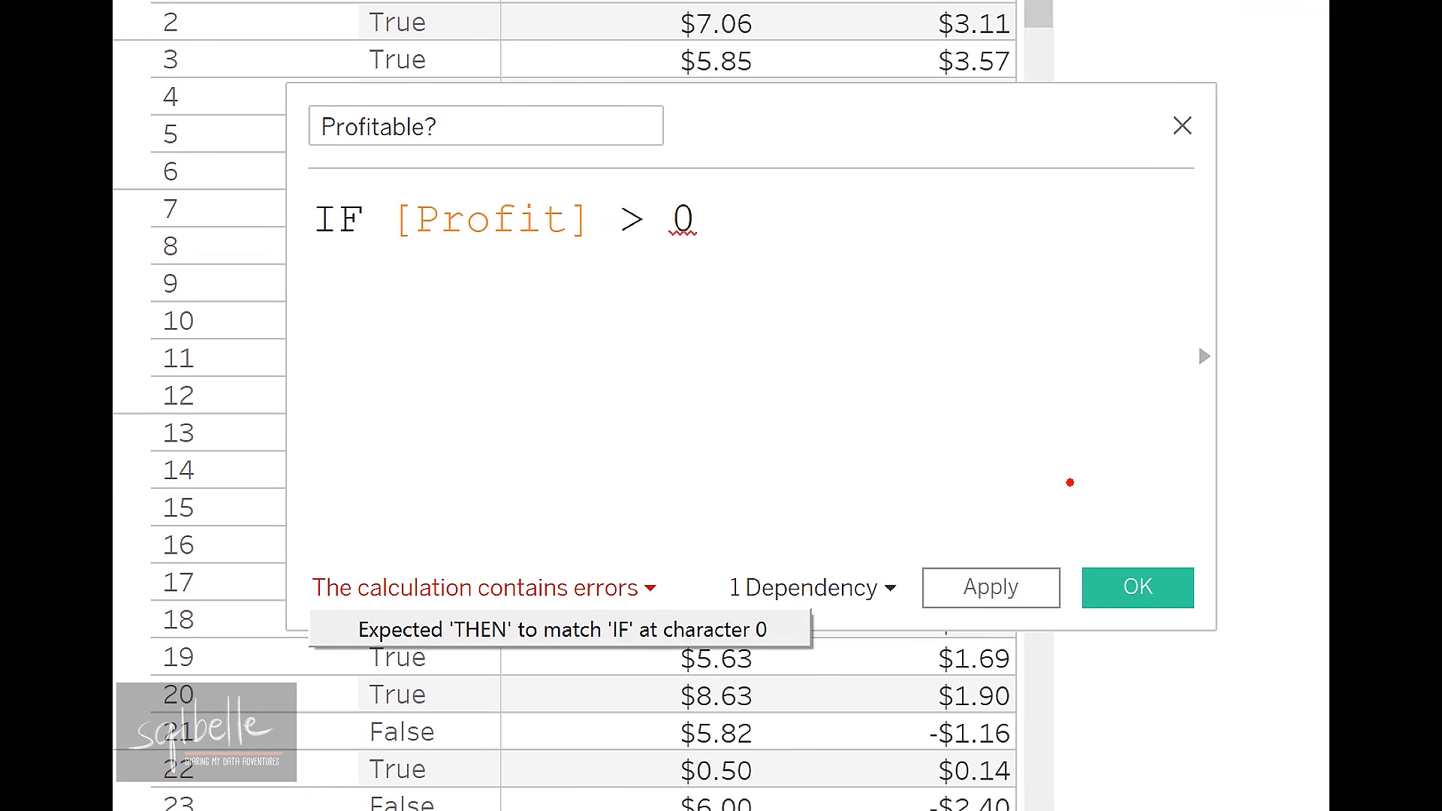
key("Return")
type("THEN")
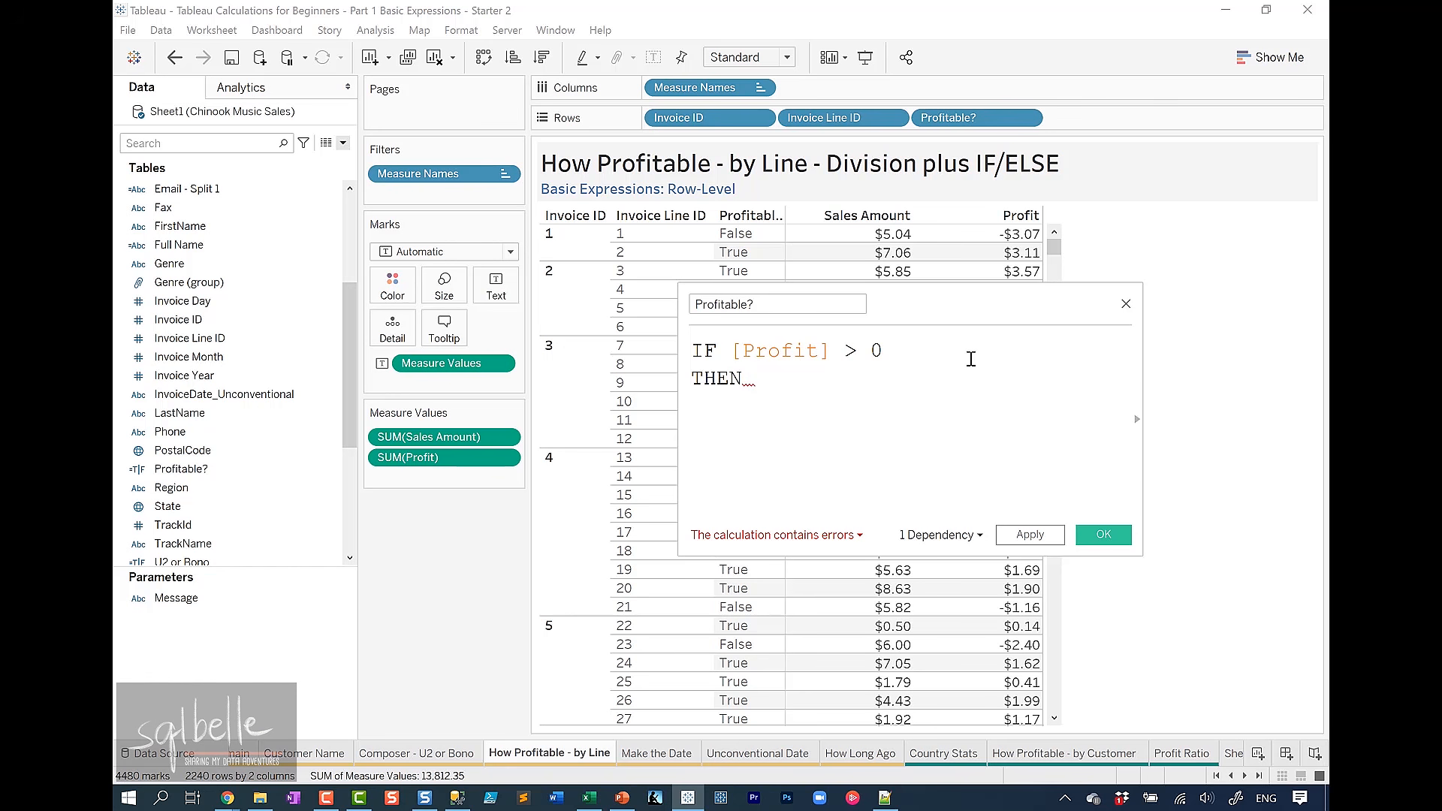
type("\"P")
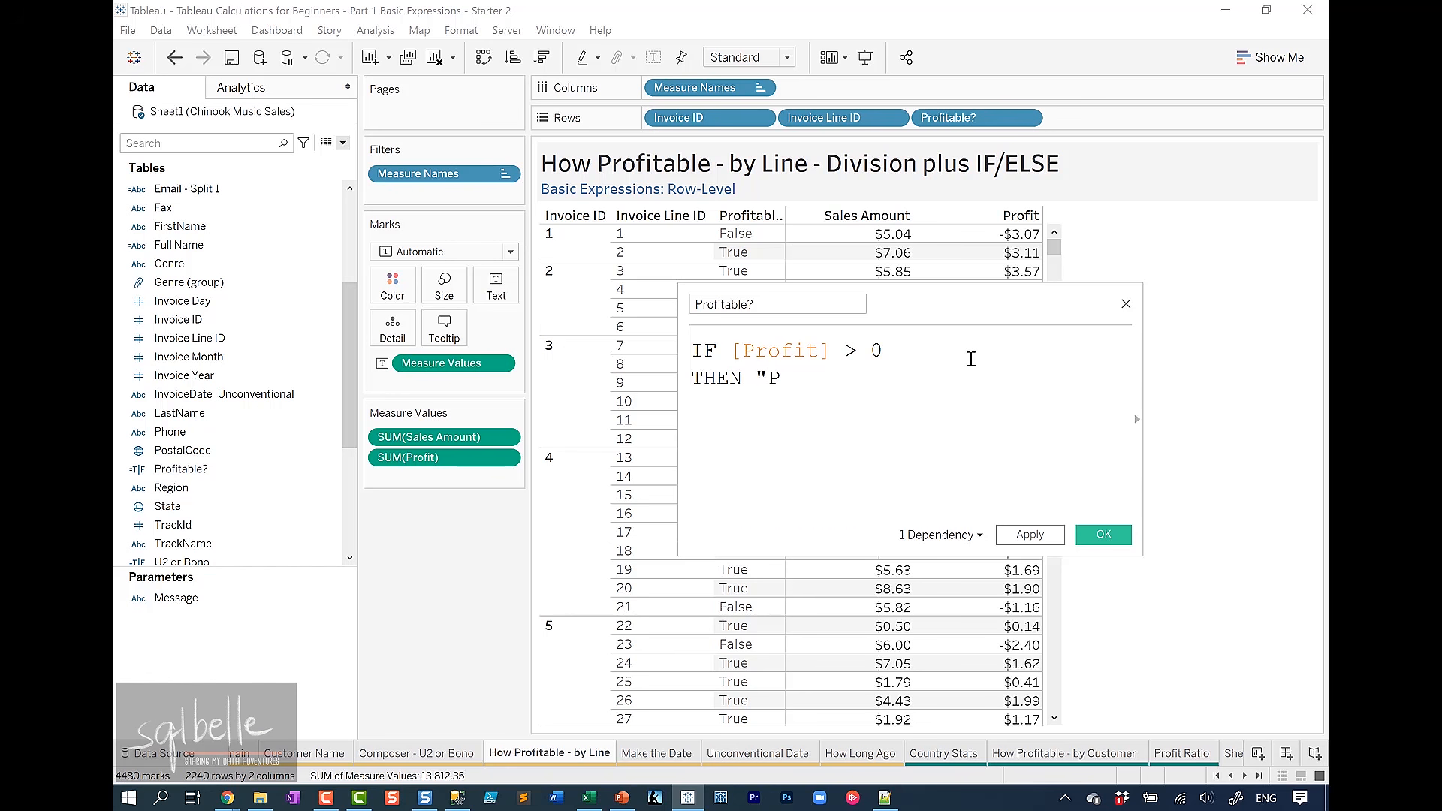
type("rofitable\"")
Finish the formula with ELSE "Not profitable" and END on new lines, apply it, and check the row labels
key("Return")
type("ELSE \"")
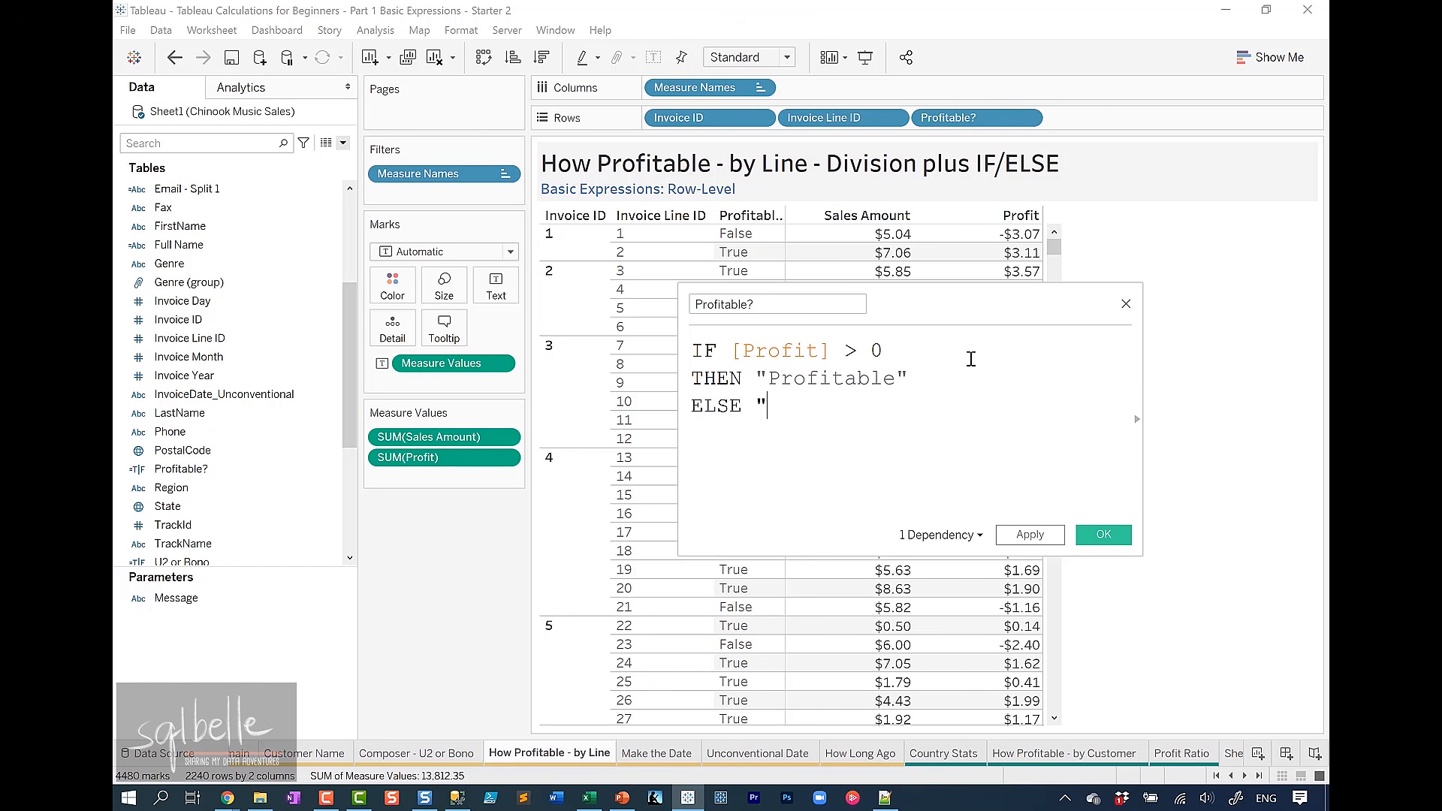
type("Not profitable\"")
key("Return")
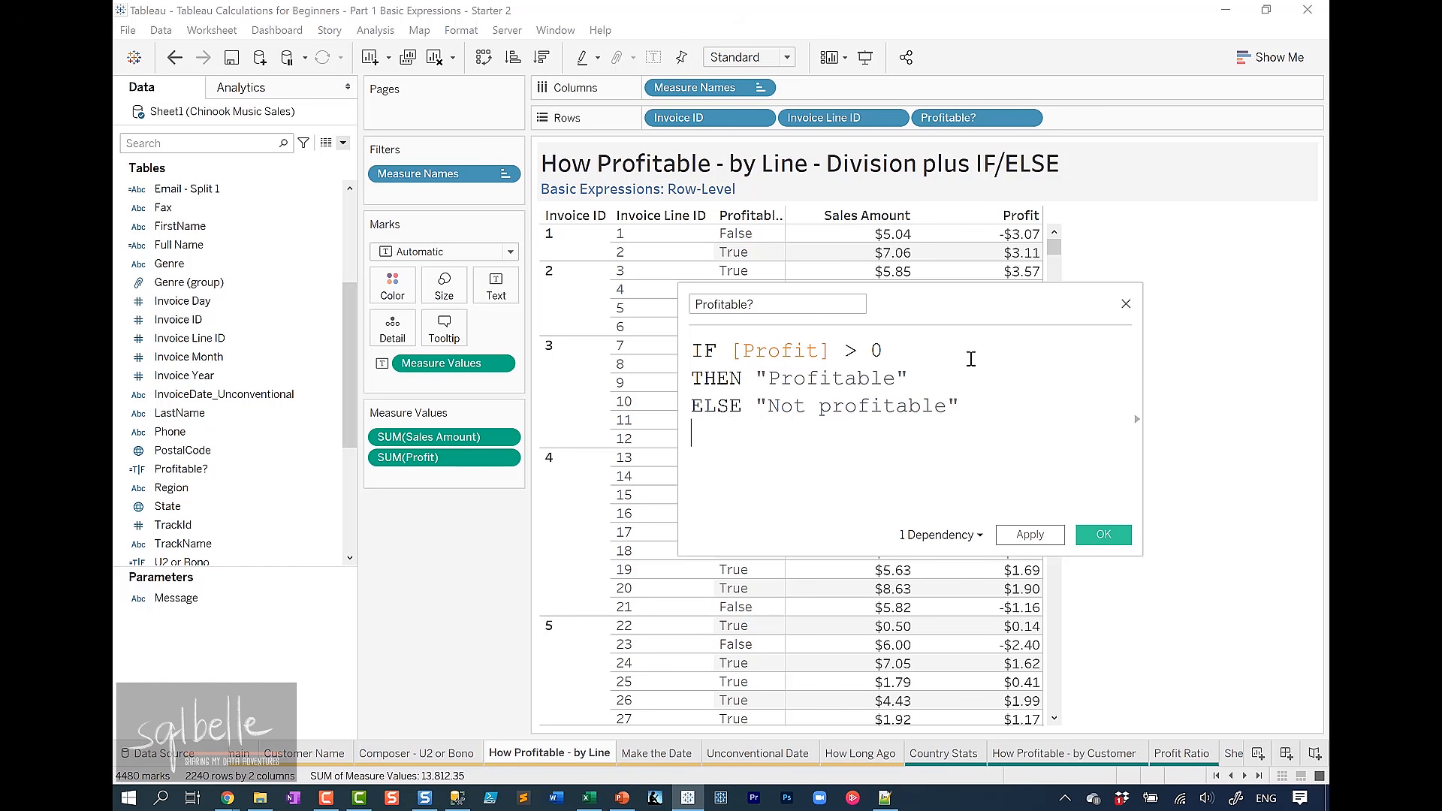
type("END")
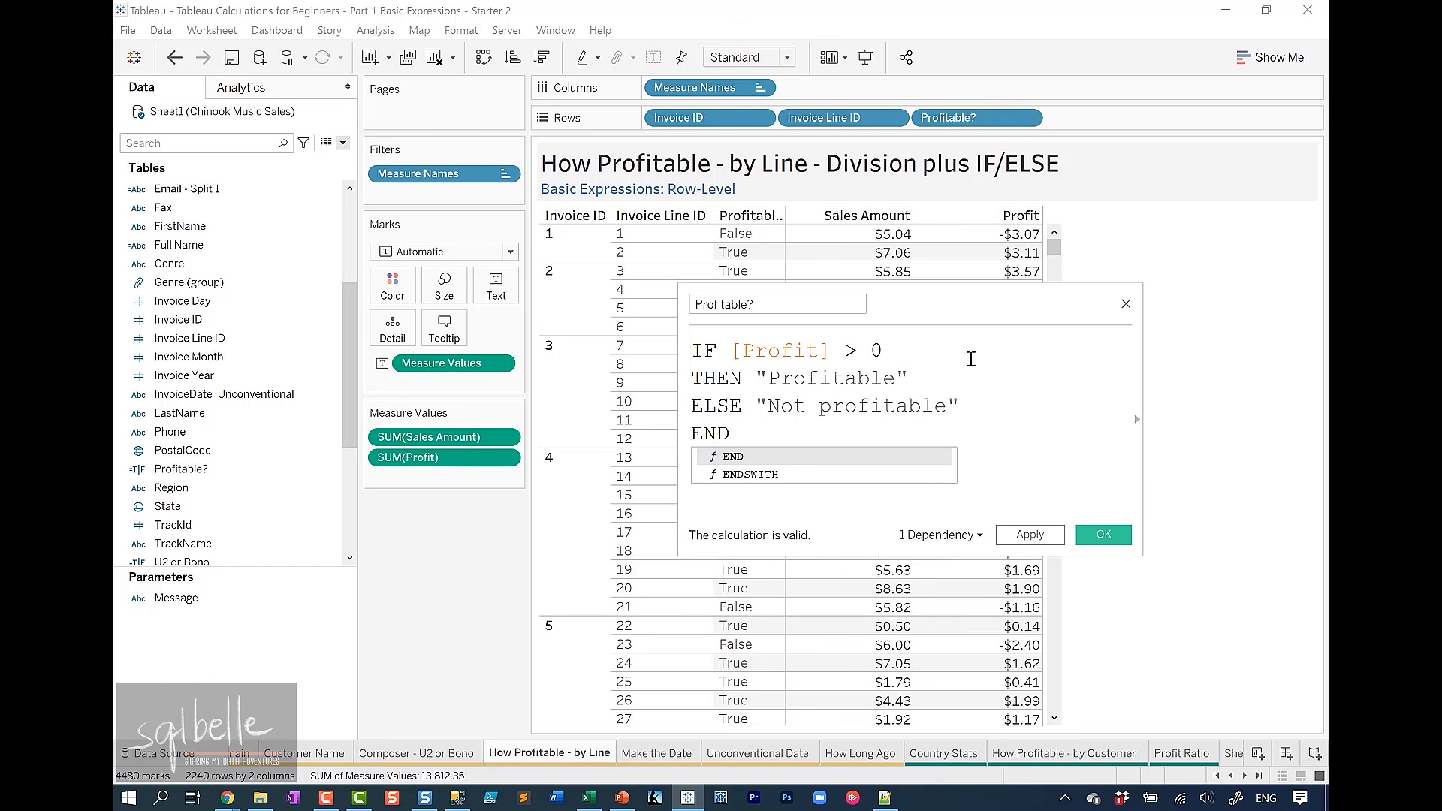
left_click(962, 372)
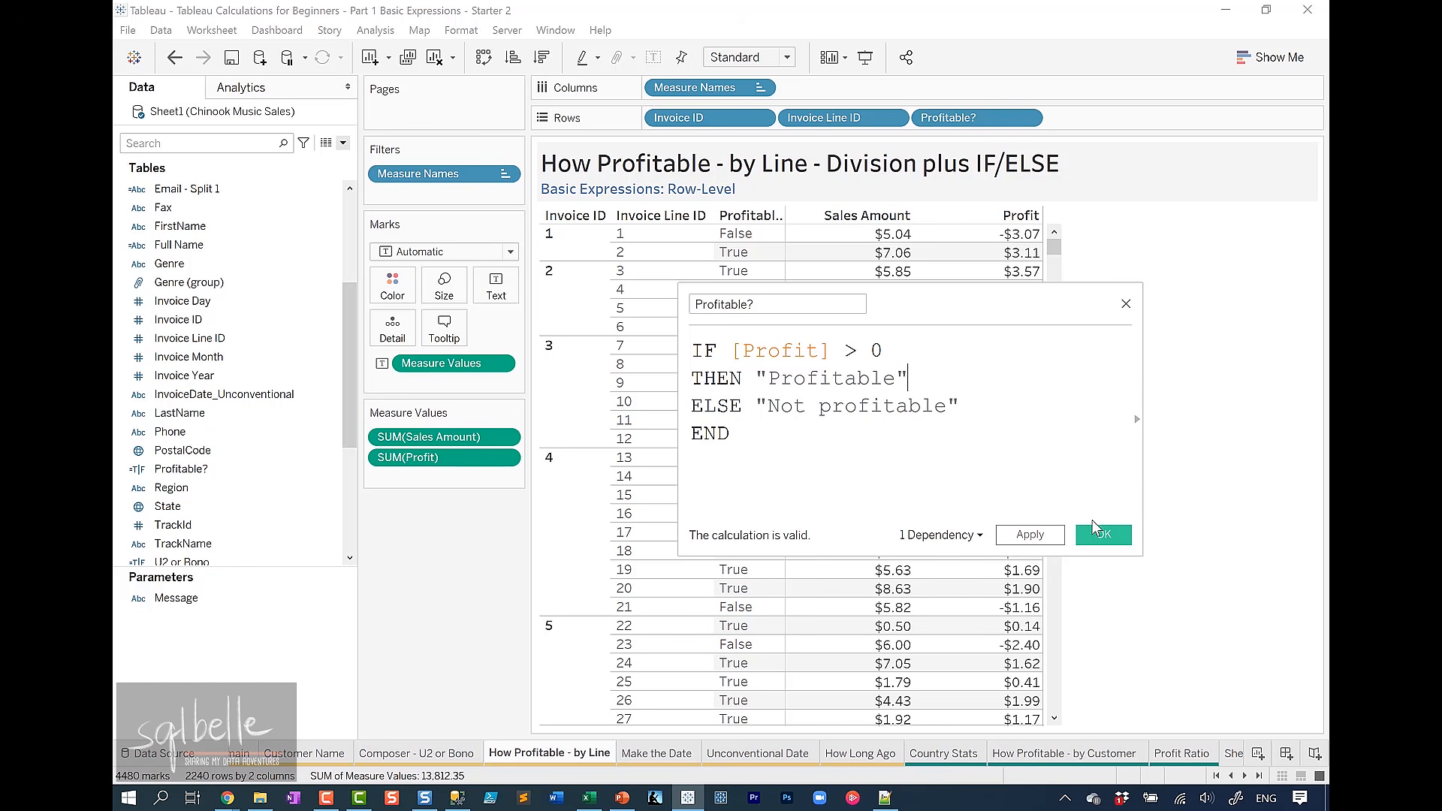
left_click(1030, 534)
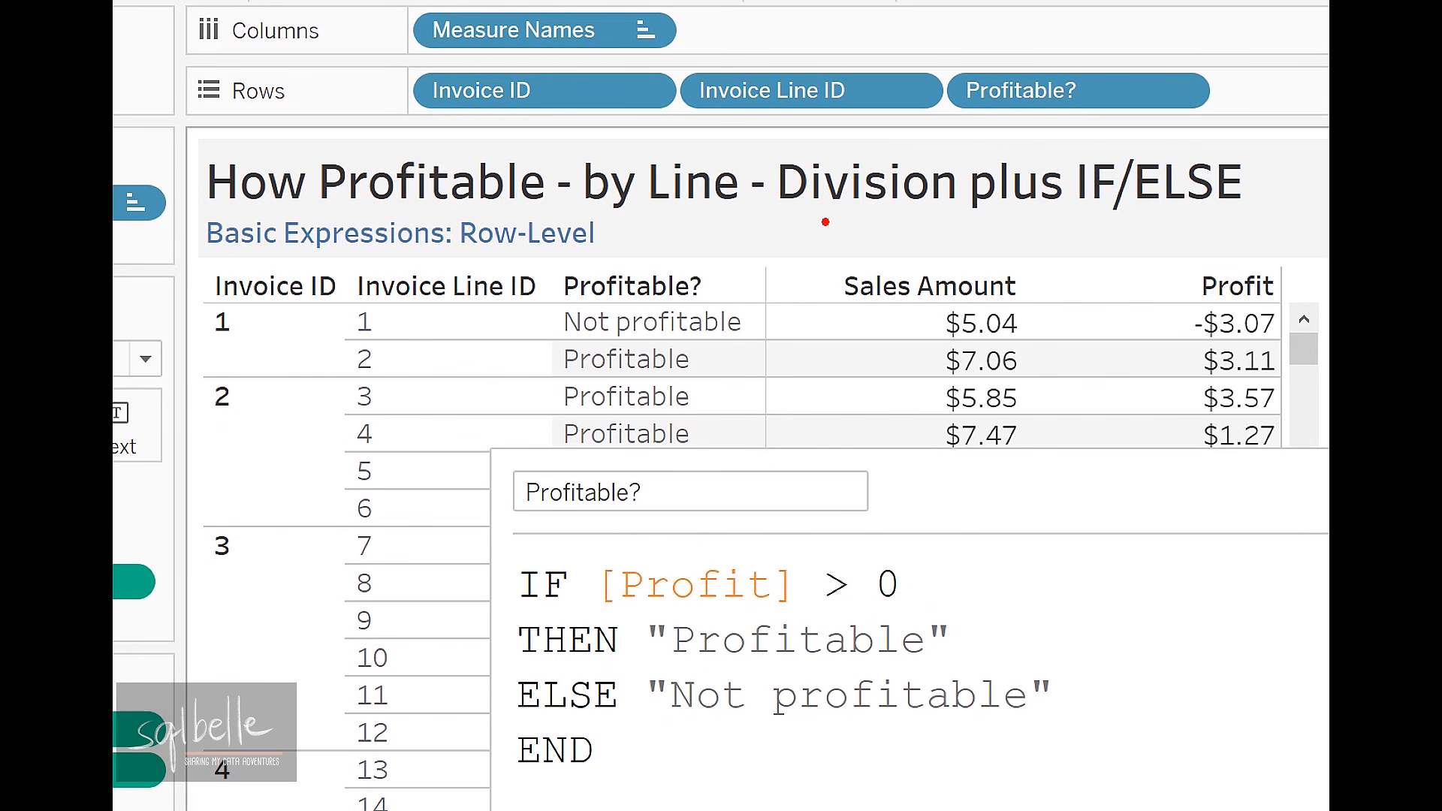
mouse_move(550, 303)
left_mouse_down()
mouse_move(624, 338)
mouse_move(750, 340)
left_mouse_up()
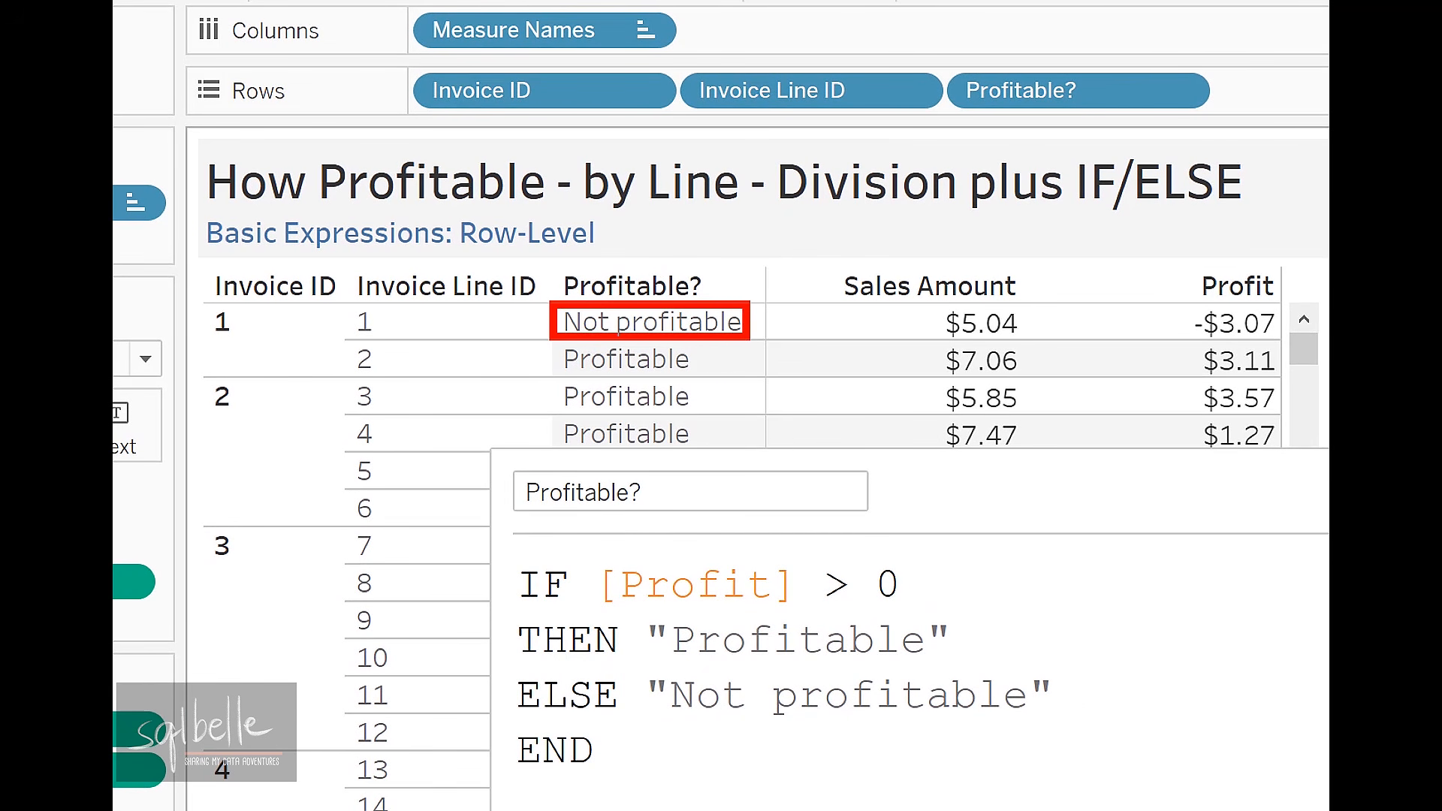
left_click_drag(547, 339, 698, 381)
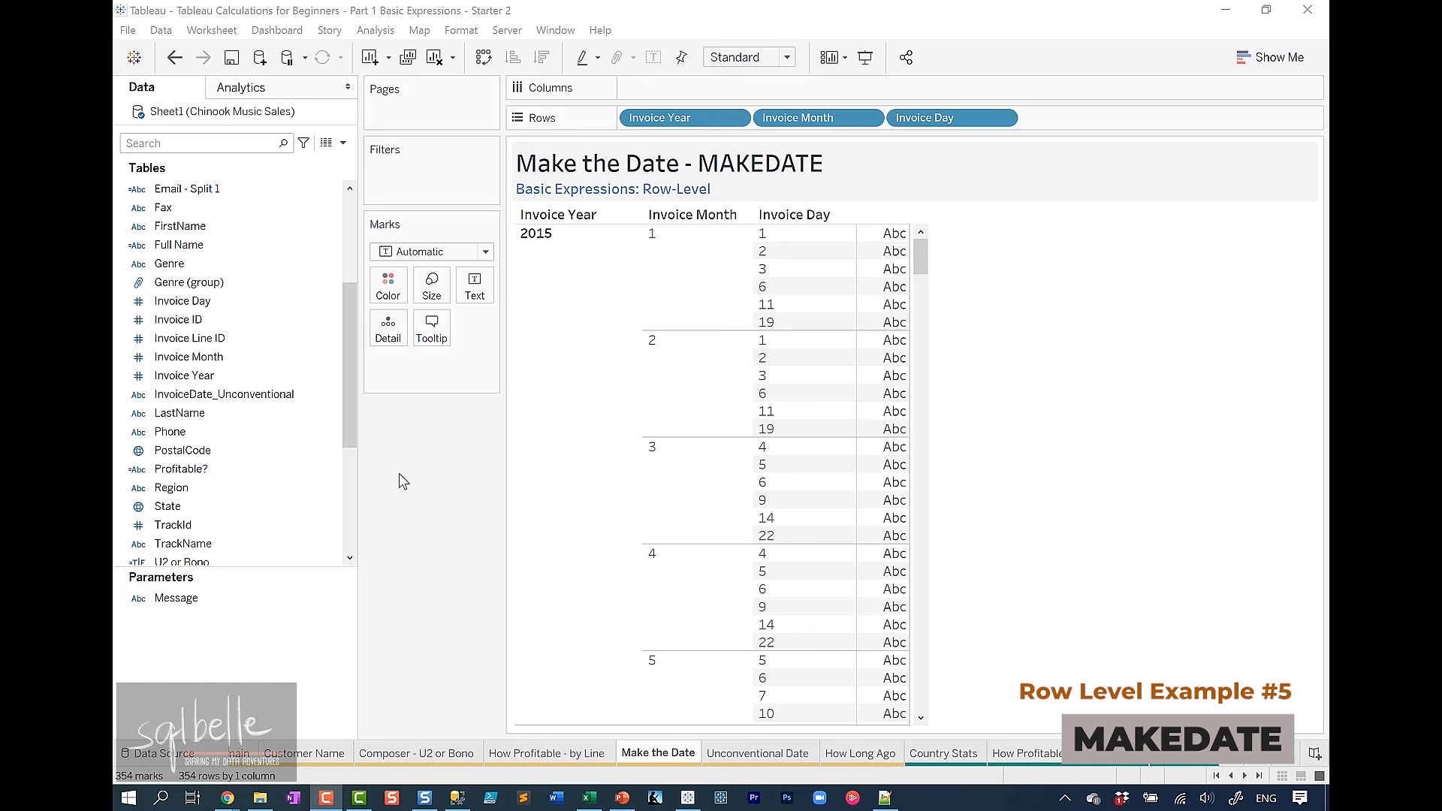
Start a new calculated field on the Make the Date sheet and look up MAKEDATE's arguments in the function reference
left_click(343, 145)
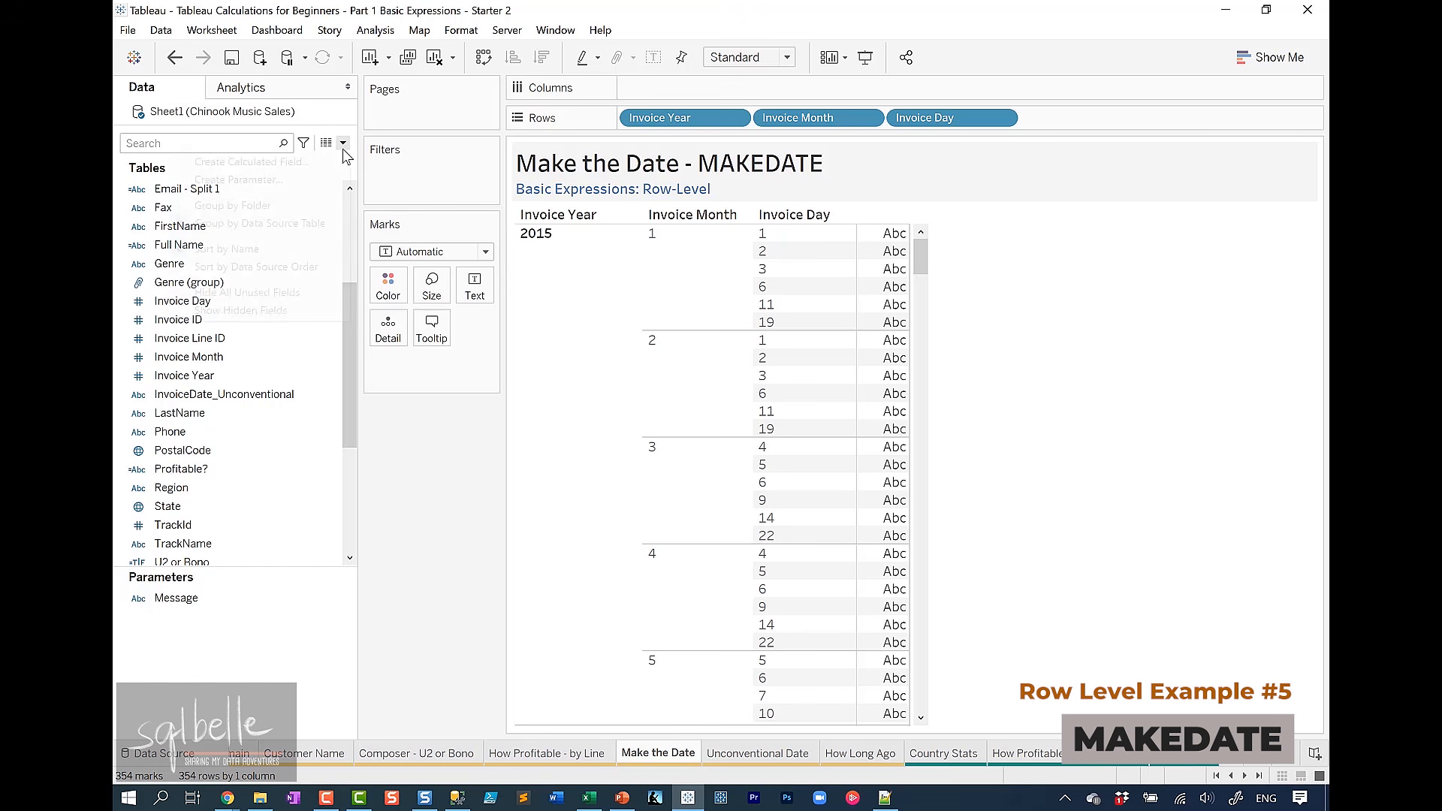
left_click(331, 162)
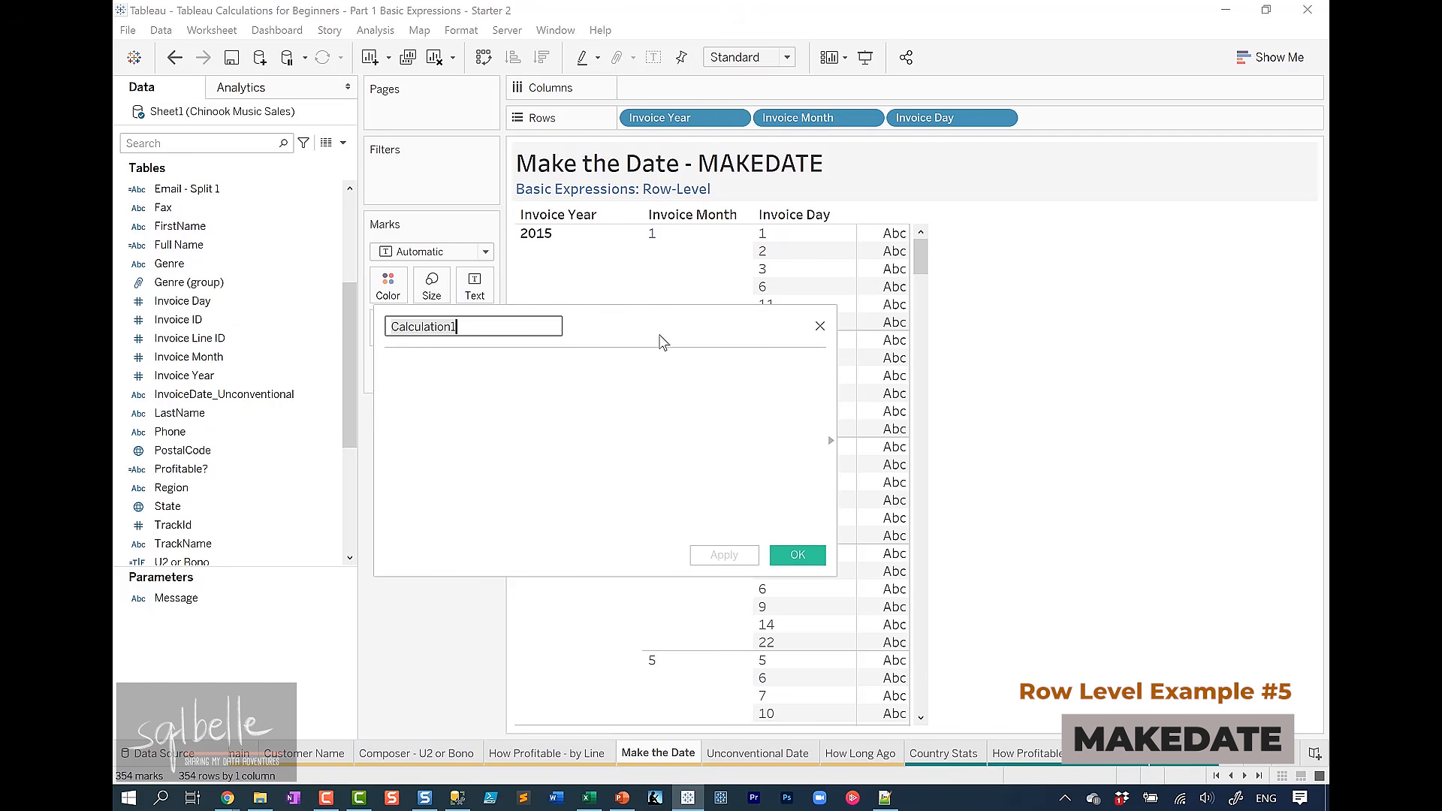
left_click_drag(660, 341, 610, 263)
left_click(779, 363)
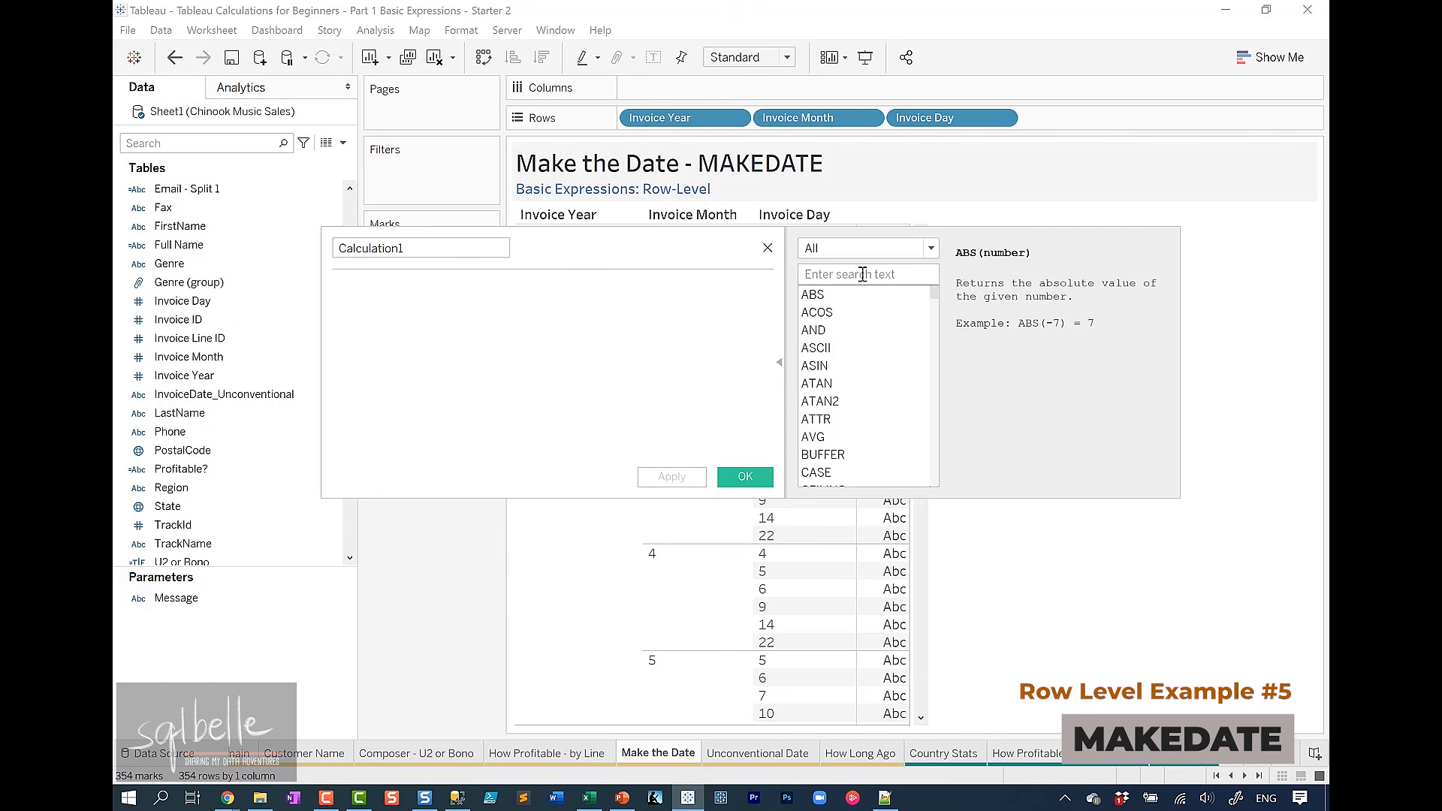
type("MAKEDATE")
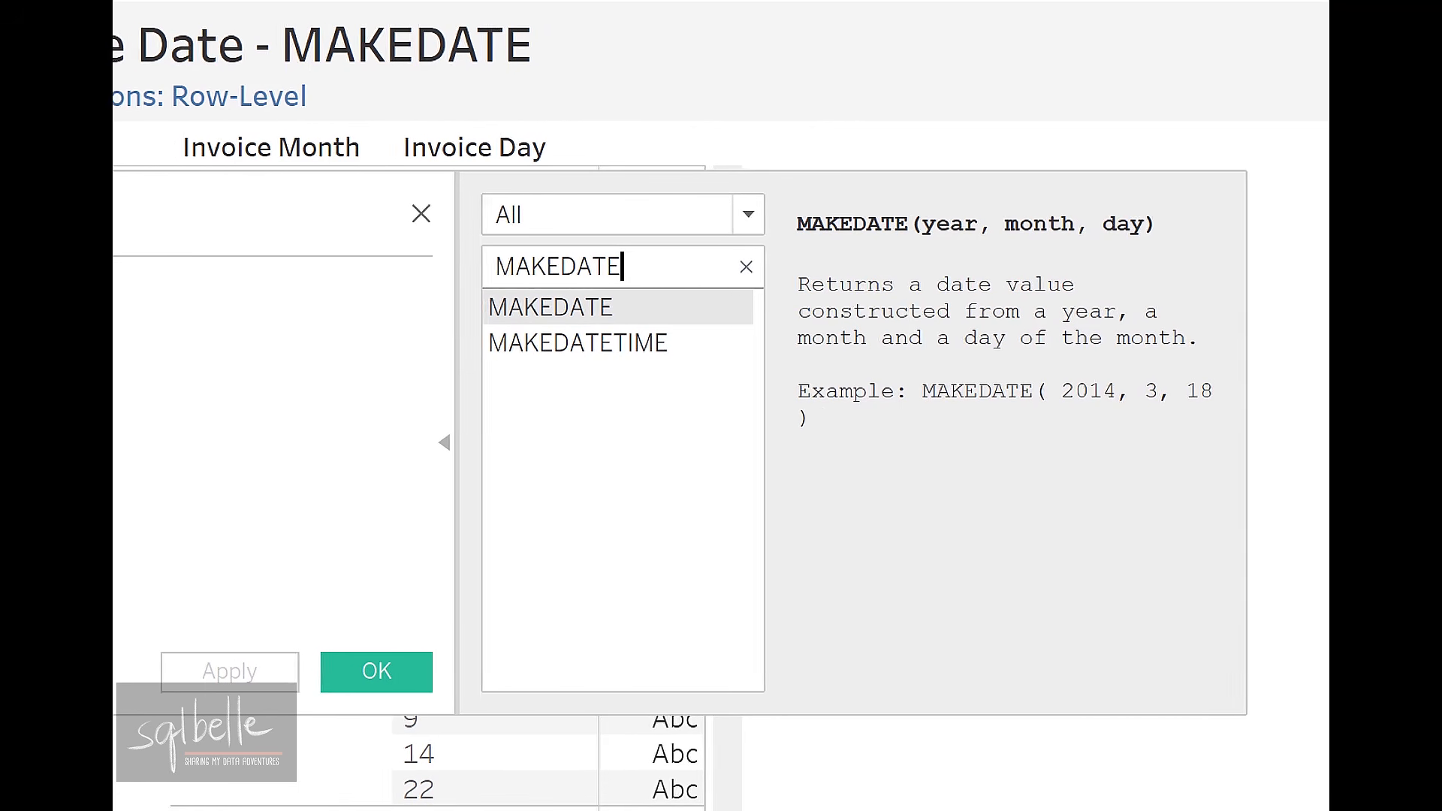
left_click(1002, 176)
mouse_move(993, 157)
left_mouse_down()
mouse_move(962, 197)
mouse_move(1027, 199)
left_mouse_up()
mouse_move(1111, 162)
left_mouse_down()
mouse_move(1102, 203)
mouse_move(1127, 187)
left_mouse_up()
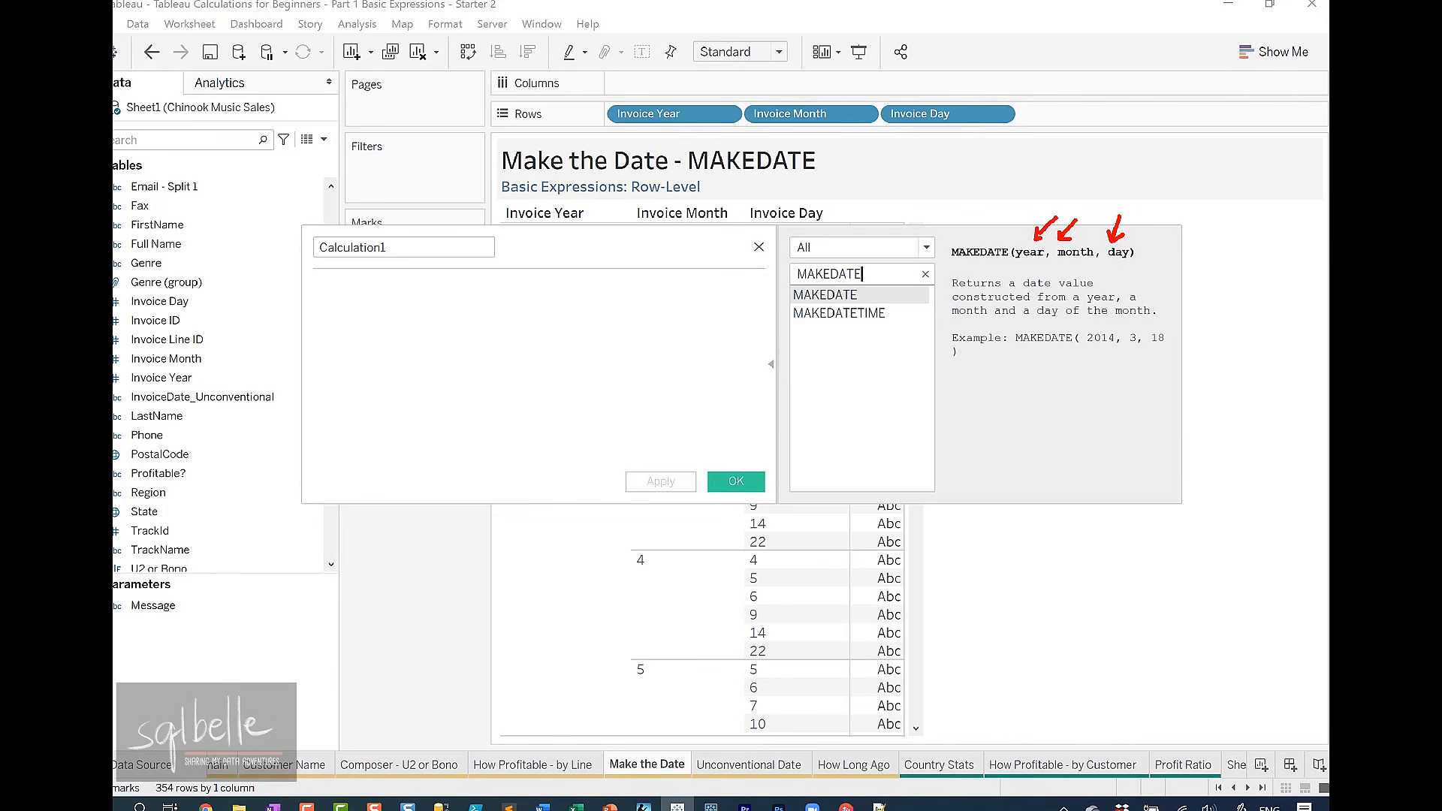
left_click(520, 375)
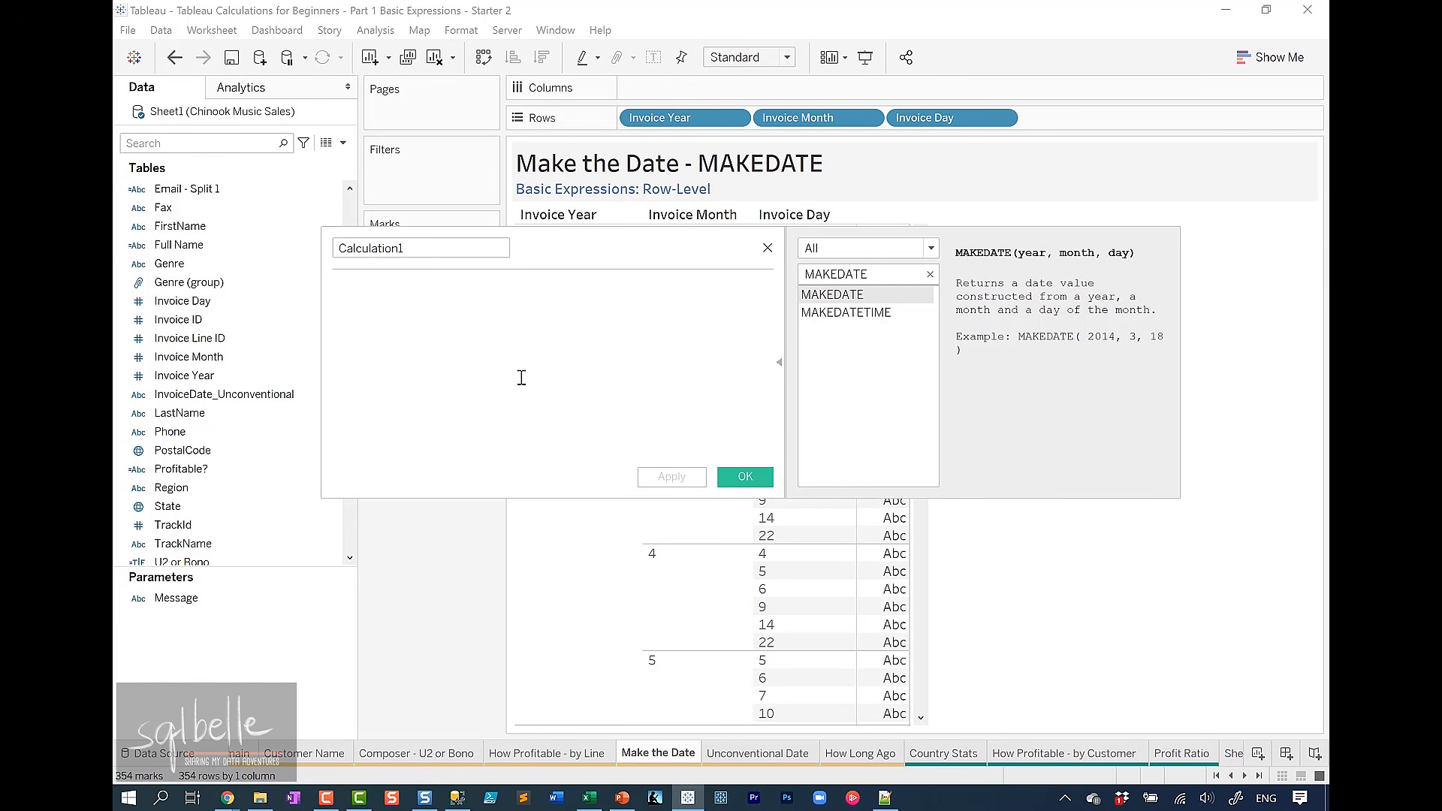
left_click_drag(584, 251, 643, 368)
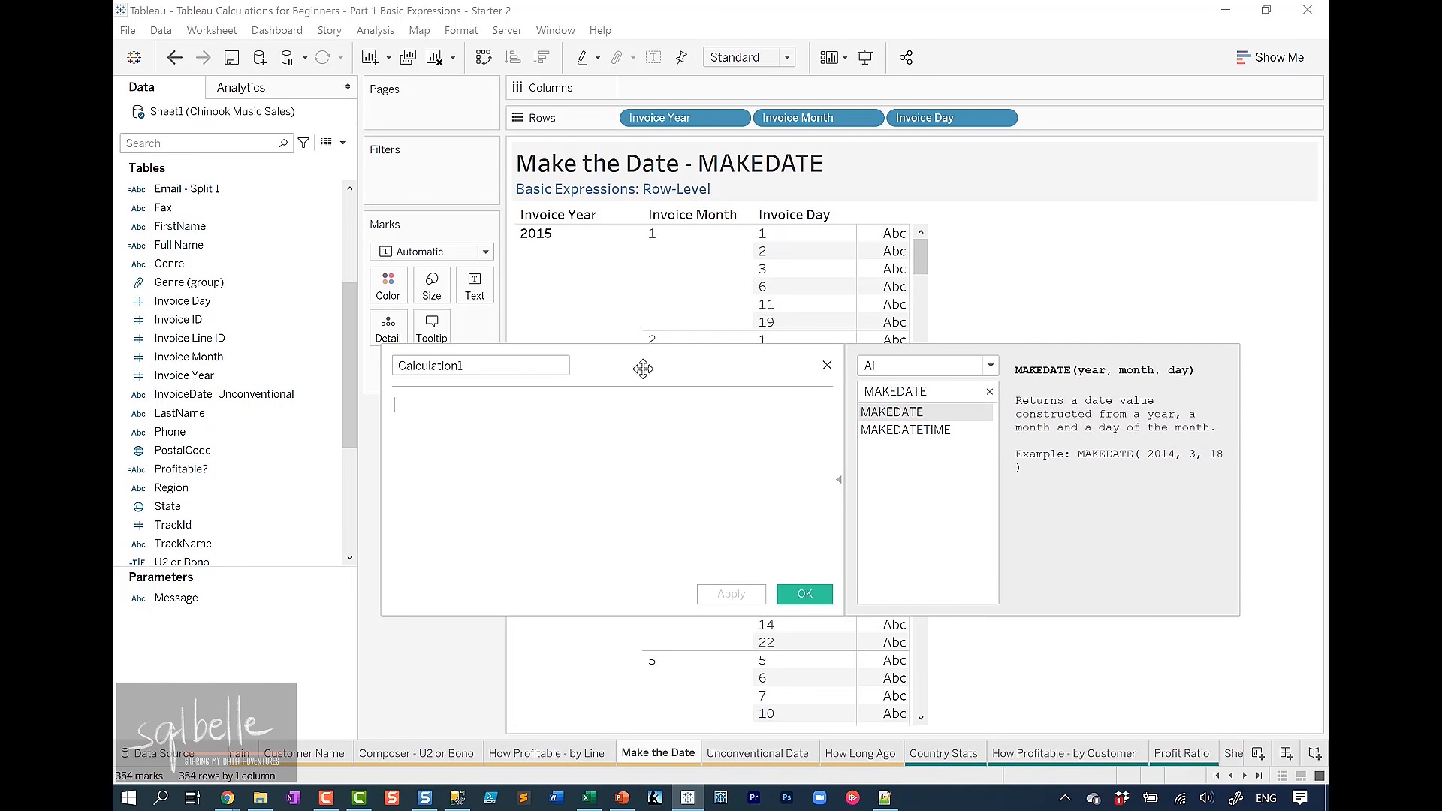
Name the calculation Invoice Date and start its formula with the MAKEDATE function and an opening parenthesis
double_click(449, 366)
type("Invoi")
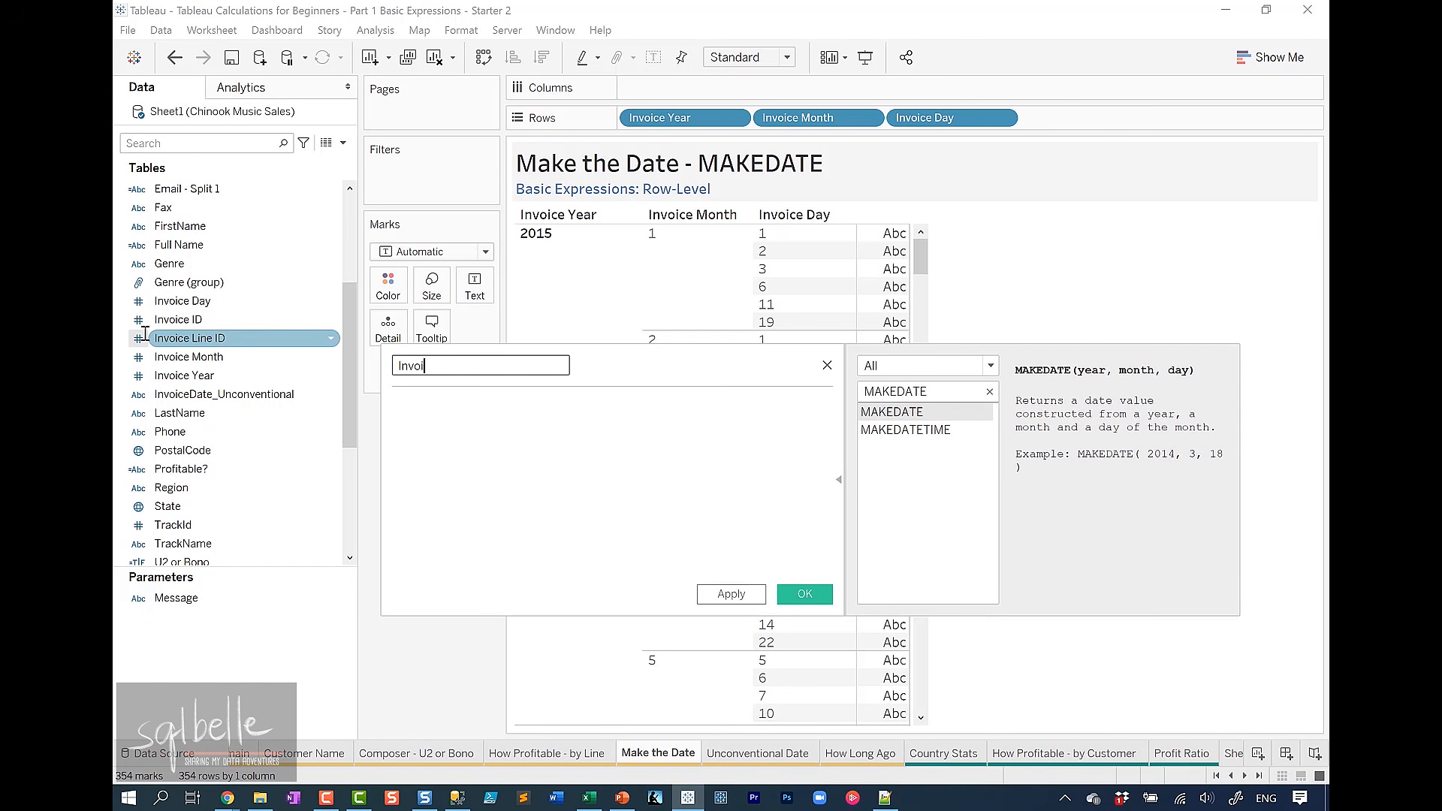
type("ce Date")
left_click(456, 432)
type("MA")
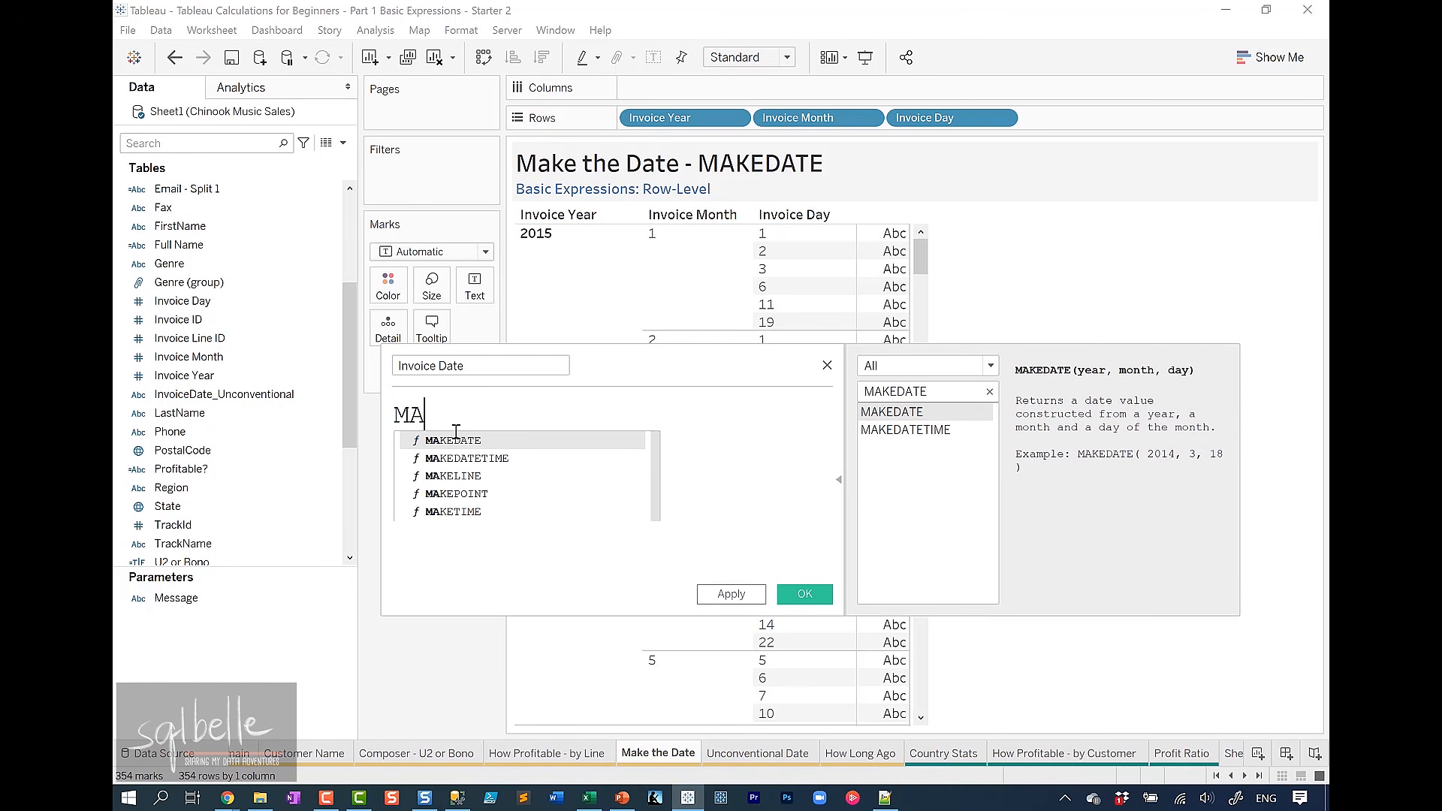
type("KEDATE")
key("Escape")
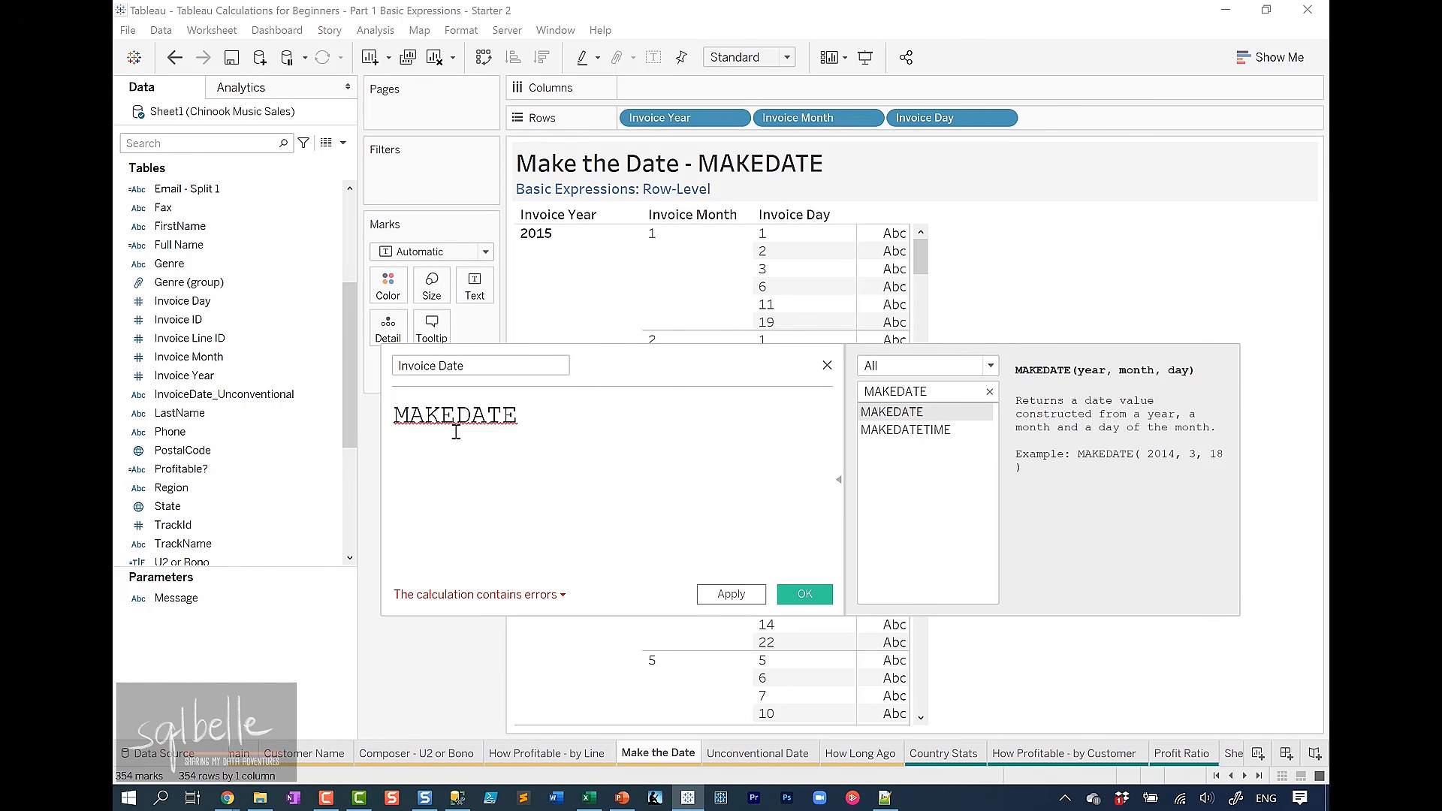
type("(")
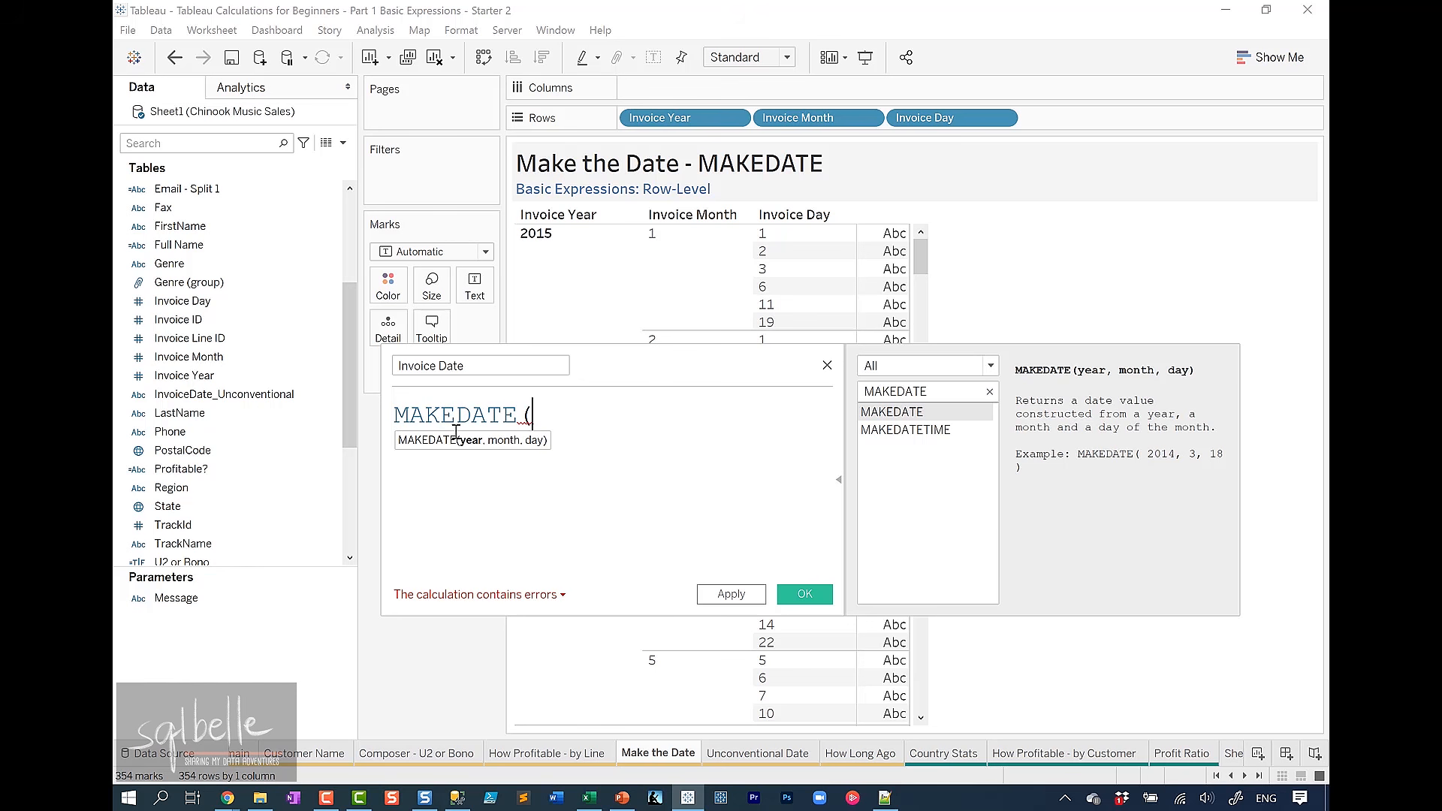
Insert the [Invoice Year] field as the year argument of MAKEDATE
type("In")
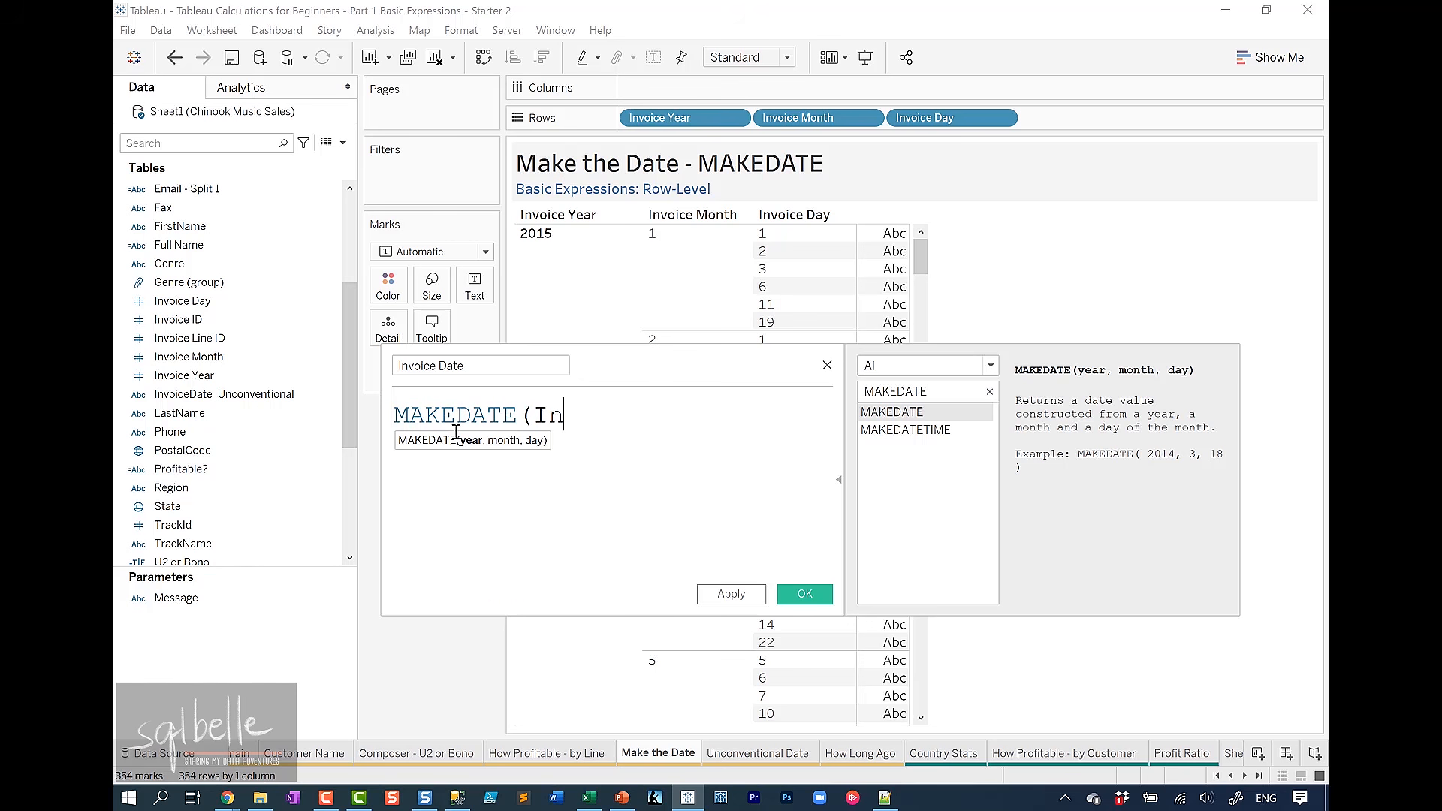
type("v")
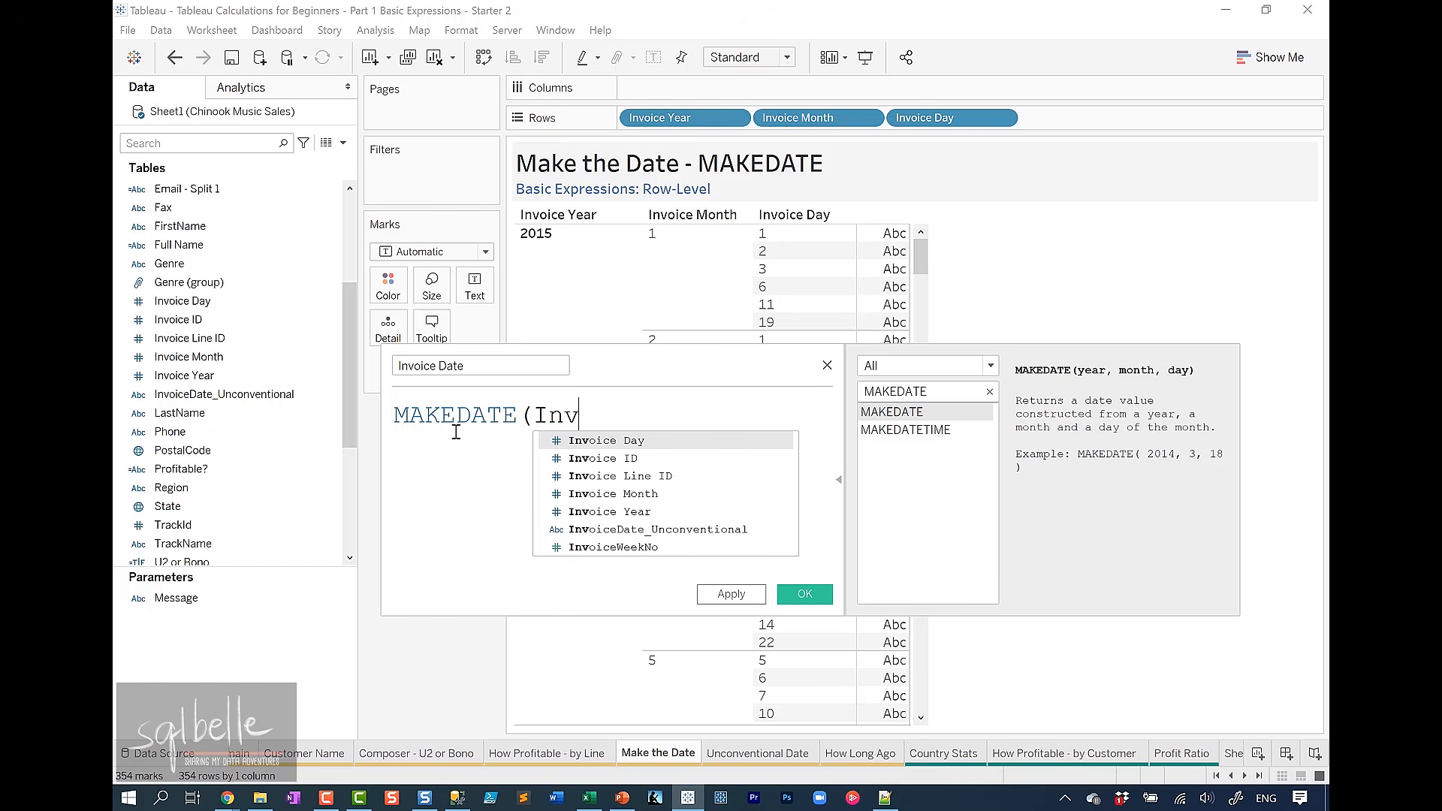
key("Down")
key("Down")
key("Down")
key("Down")
key("Return")
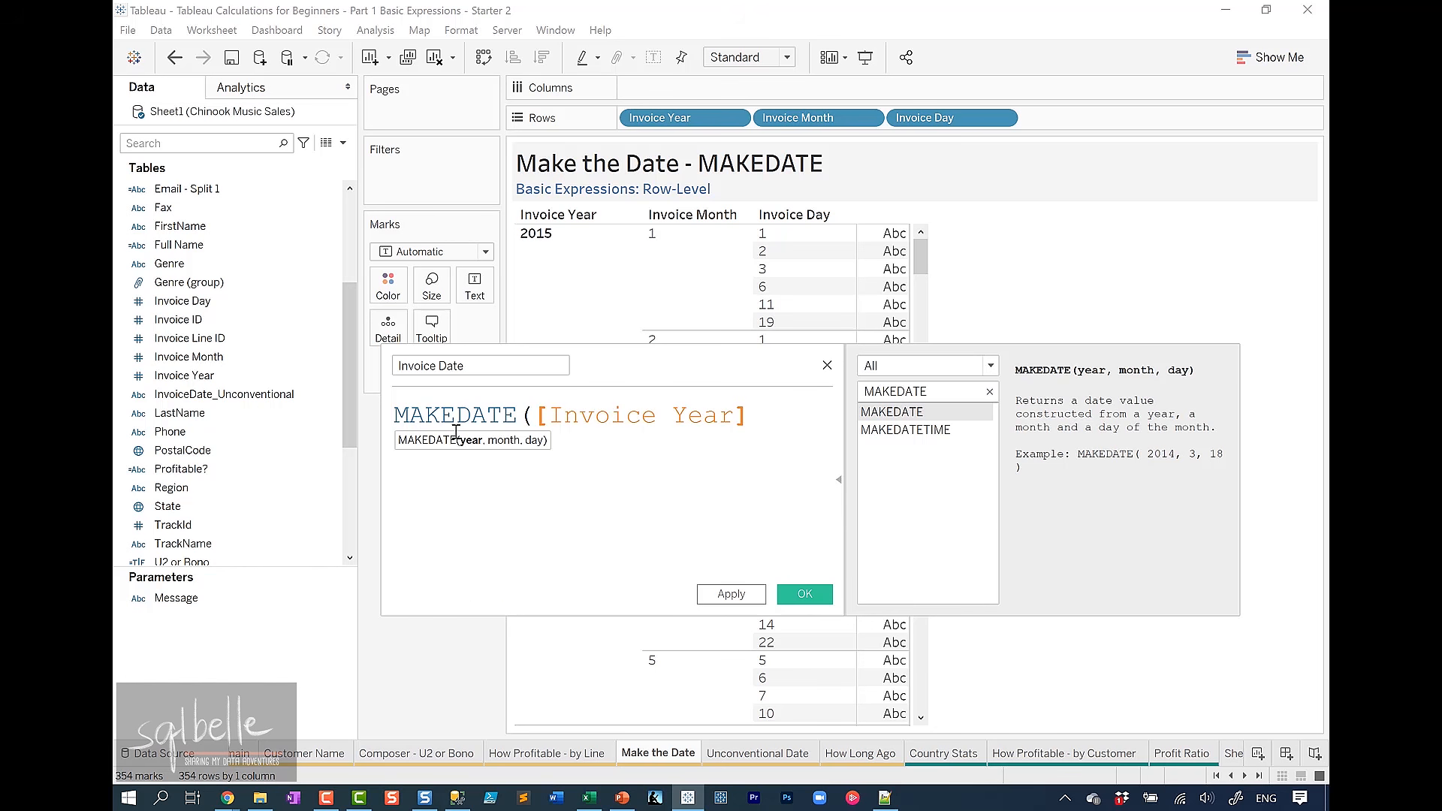
Complete MAKEDATE with [Invoice Month] on a new line and [Invoice Day], collapse the function reference, and apply the calculation
type(",")
key("Return")
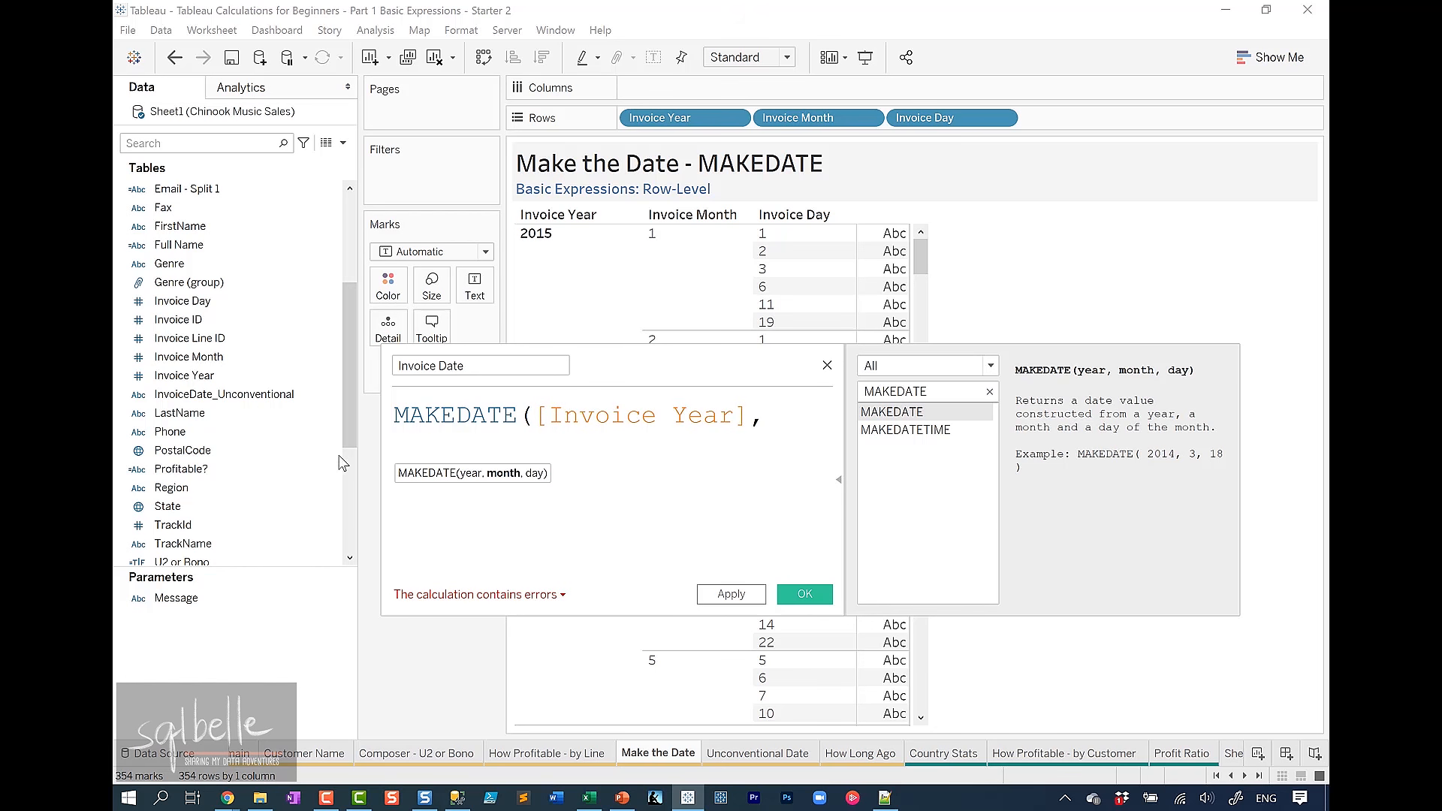
left_click_drag(184, 357, 485, 472)
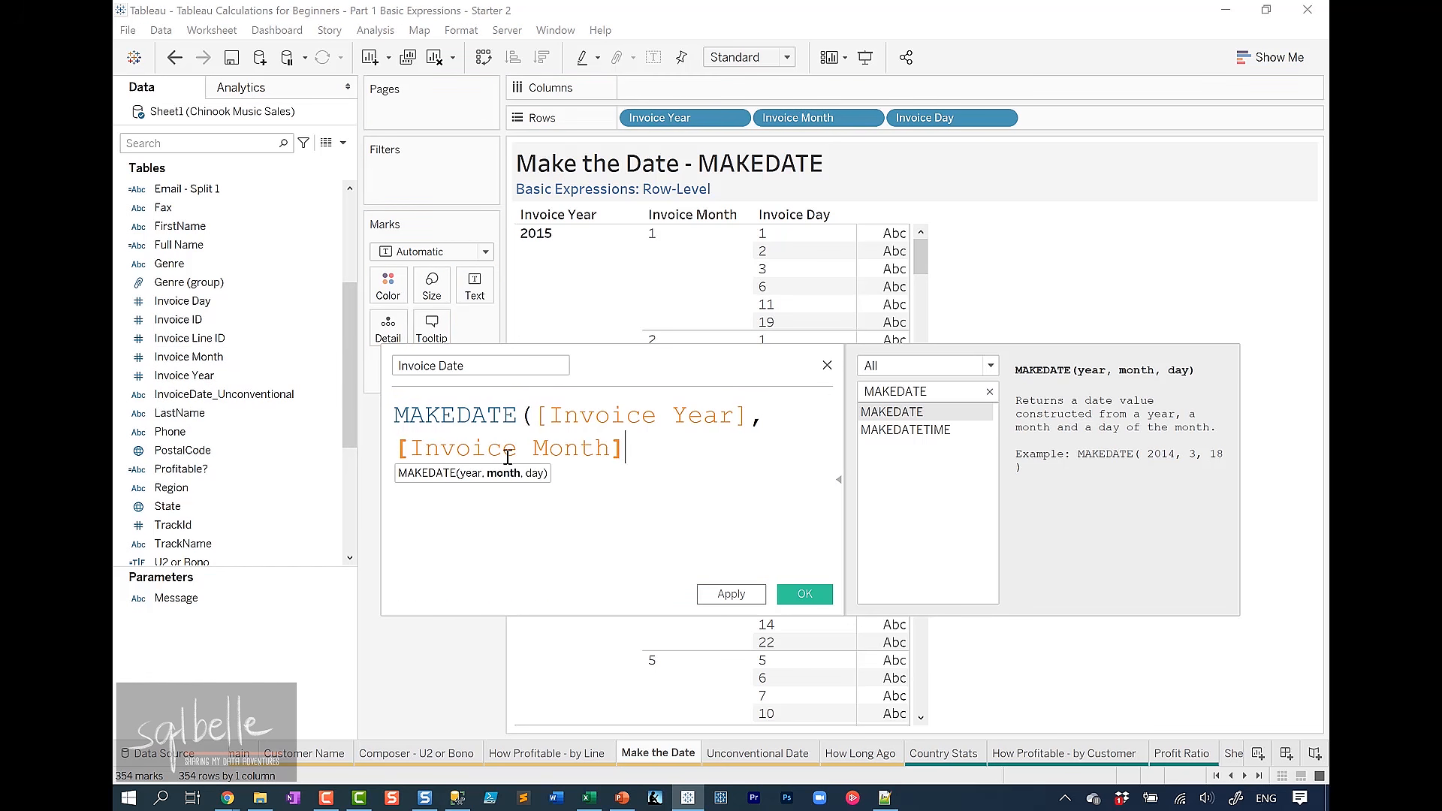
type(",")
left_click_drag(182, 300, 747, 461)
type(")")
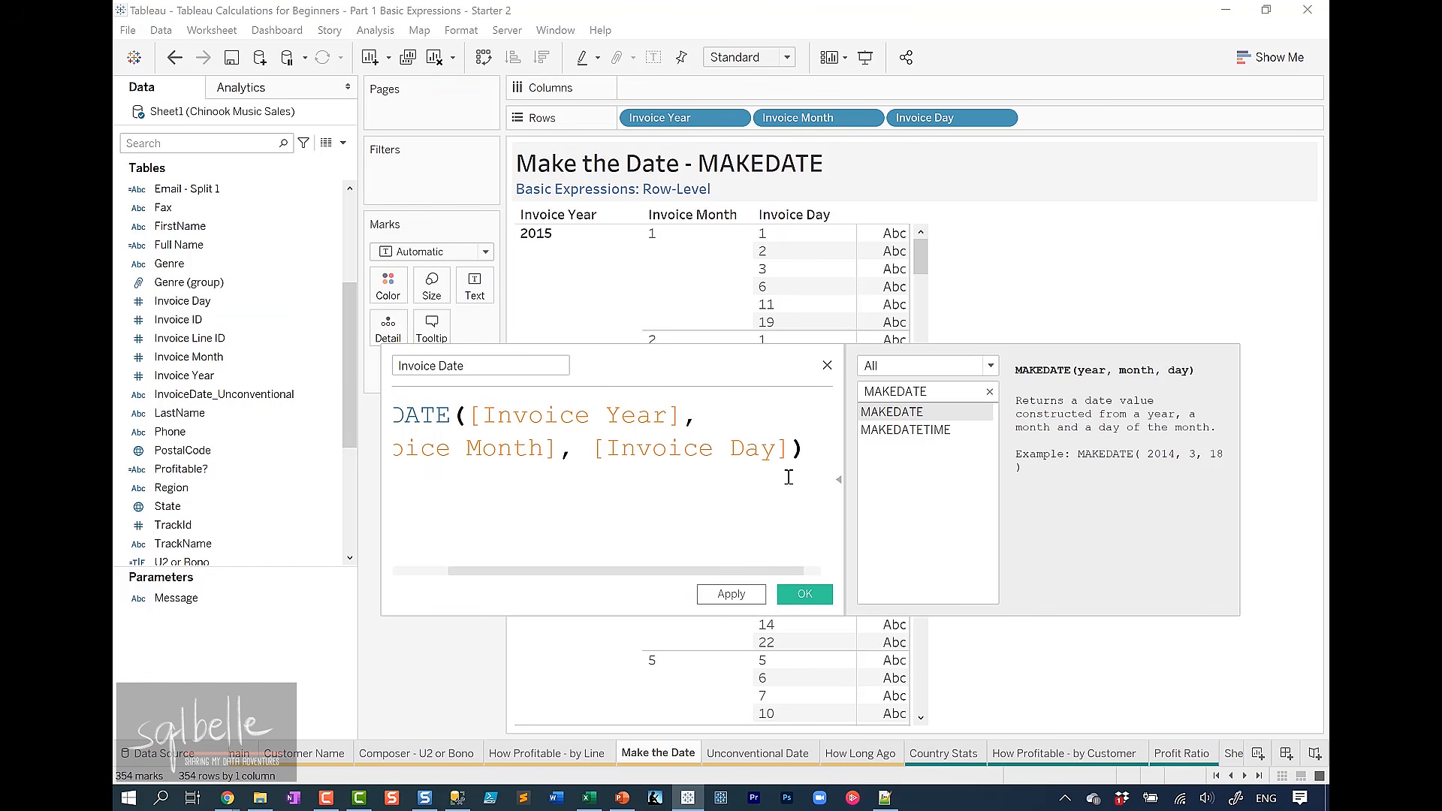
left_click(839, 479)
left_click(875, 594)
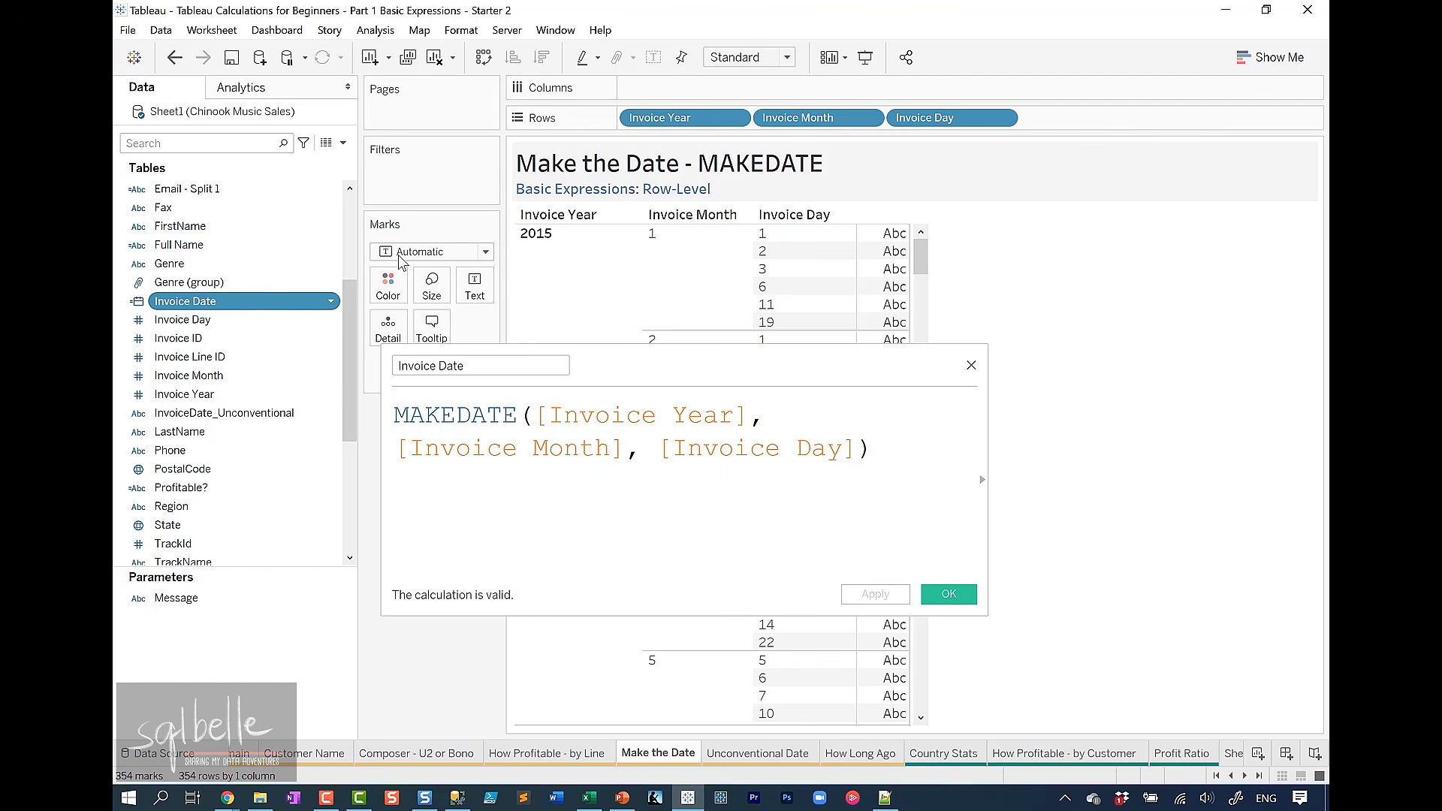
Add the calculated Invoice Date field to Rows after Invoice Day as a discrete date
left_click_drag(233, 306, 1051, 118)
left_click(654, 233)
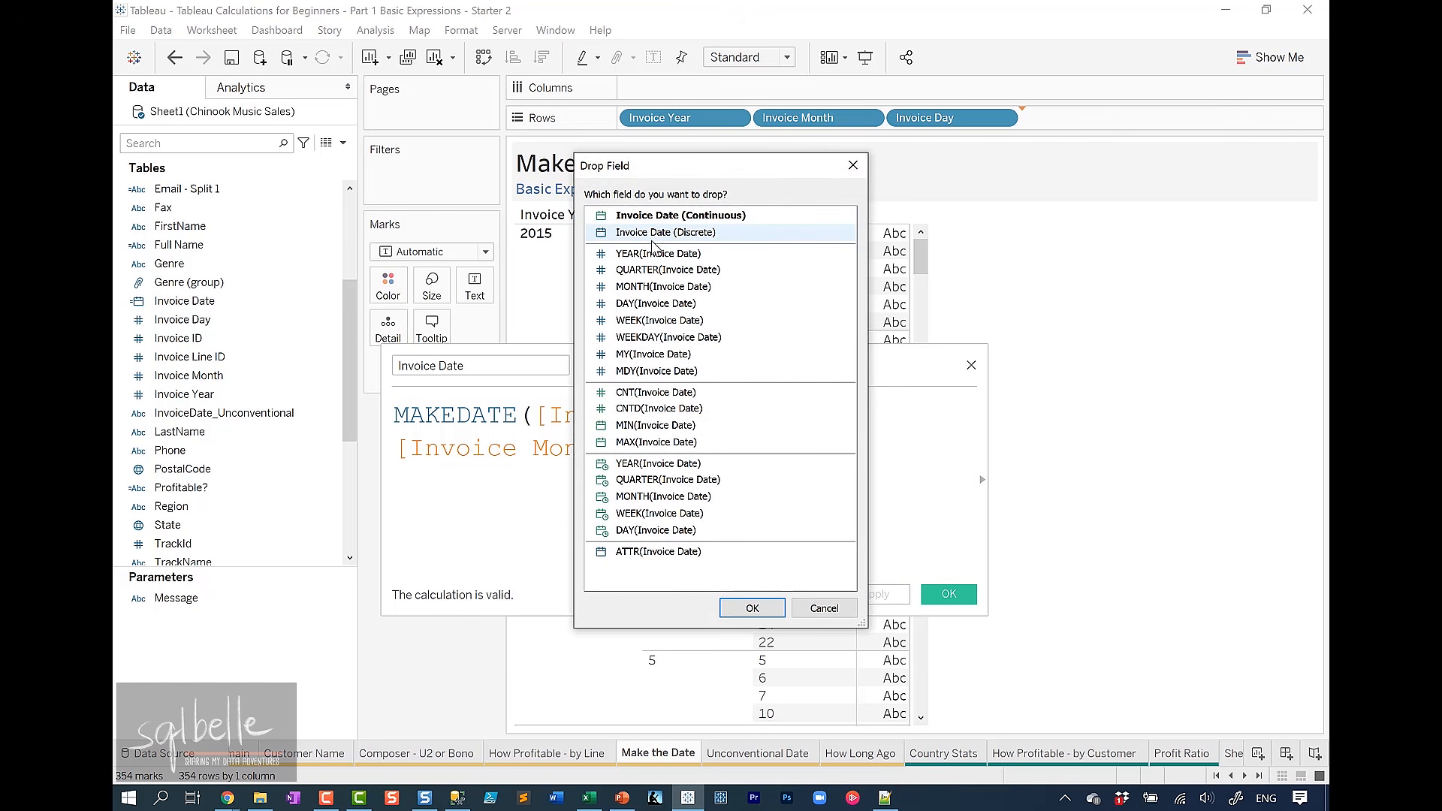
left_click(751, 606)
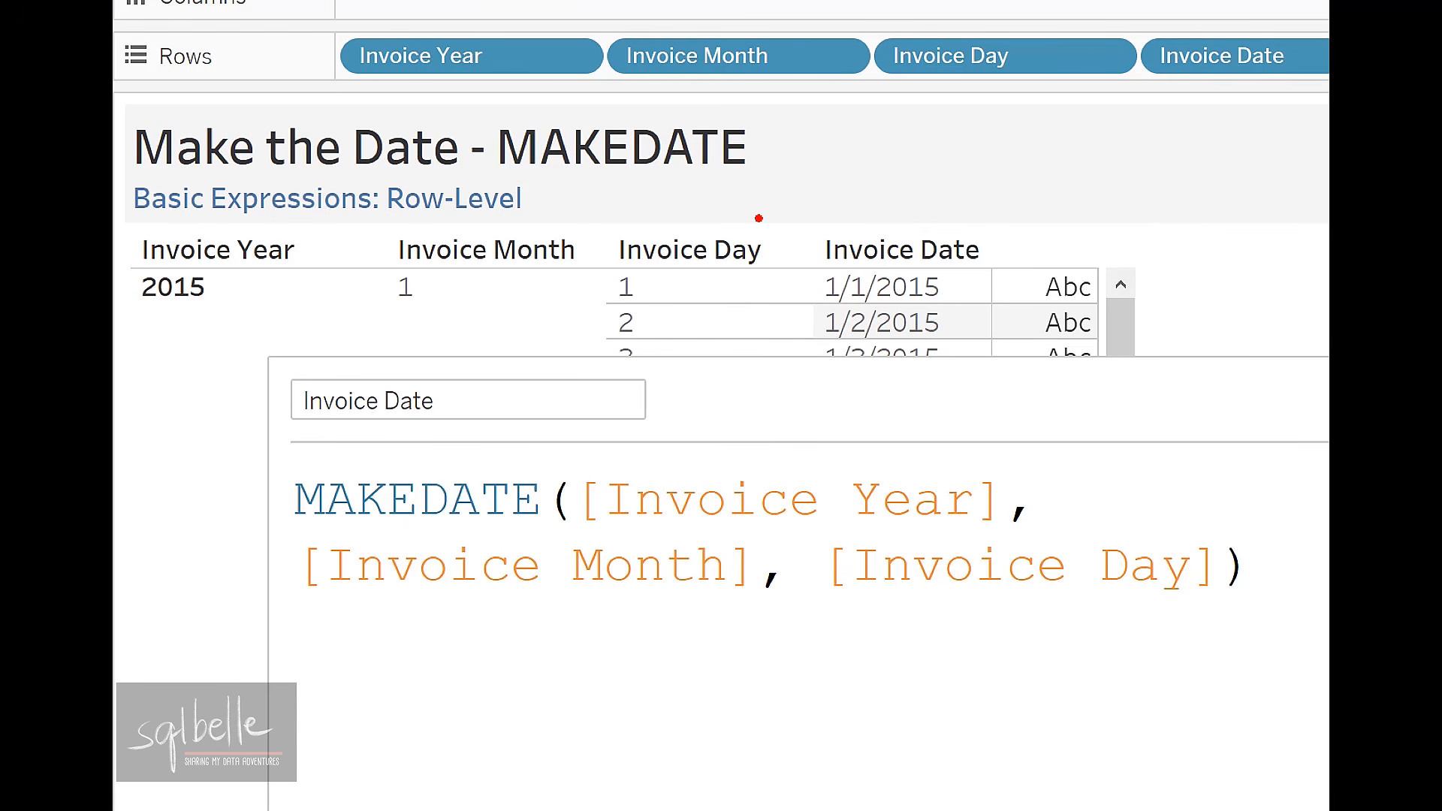
left_click_drag(425, 316, 470, 298)
left_click_drag(674, 308, 713, 282)
left_click_drag(237, 288, 276, 265)
mouse_move(810, 264)
left_mouse_down()
mouse_move(882, 302)
mouse_move(972, 305)
left_mouse_up()
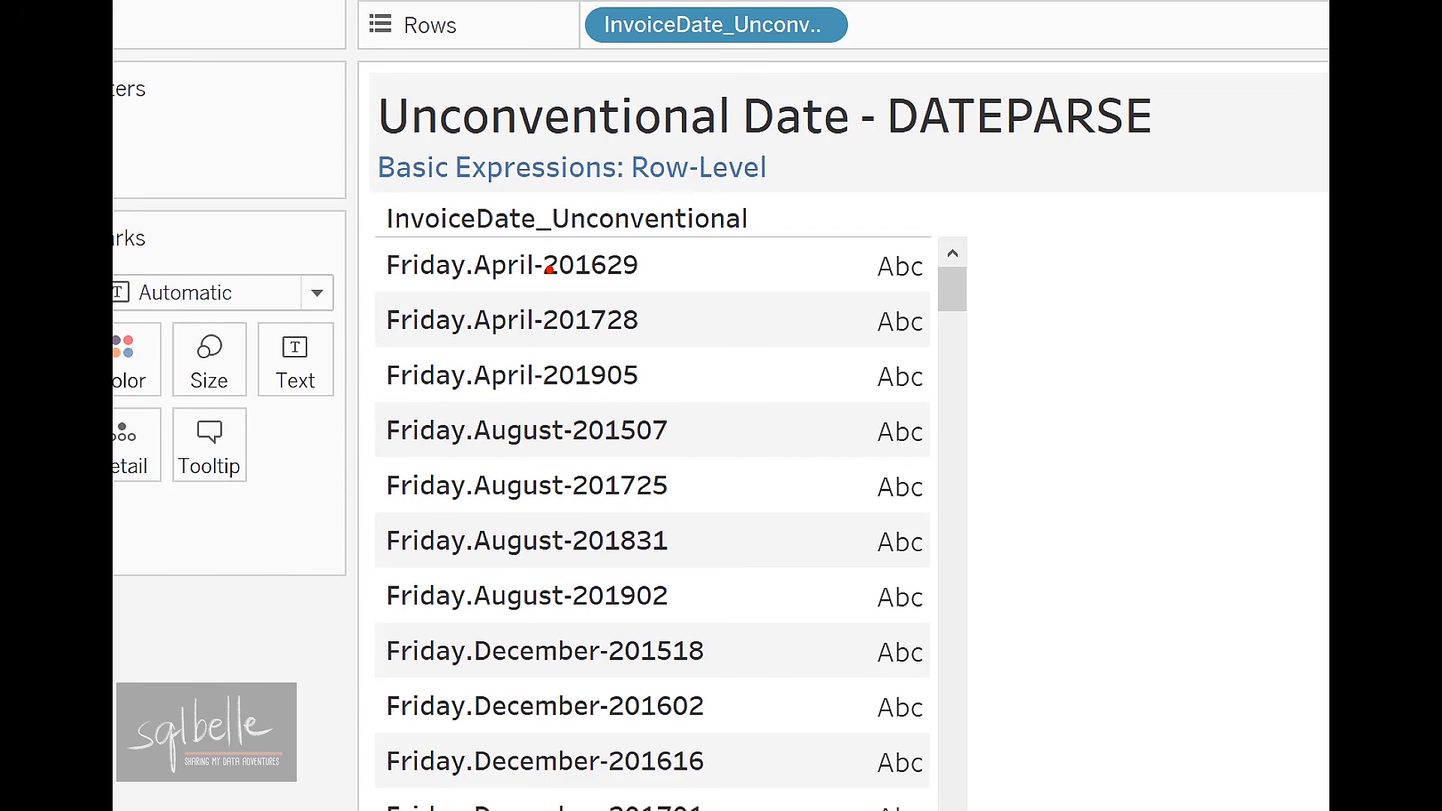
left_click_drag(522, 246, 546, 246)
left_click_drag(432, 284, 653, 283)
left_click(467, 283)
left_click(540, 283)
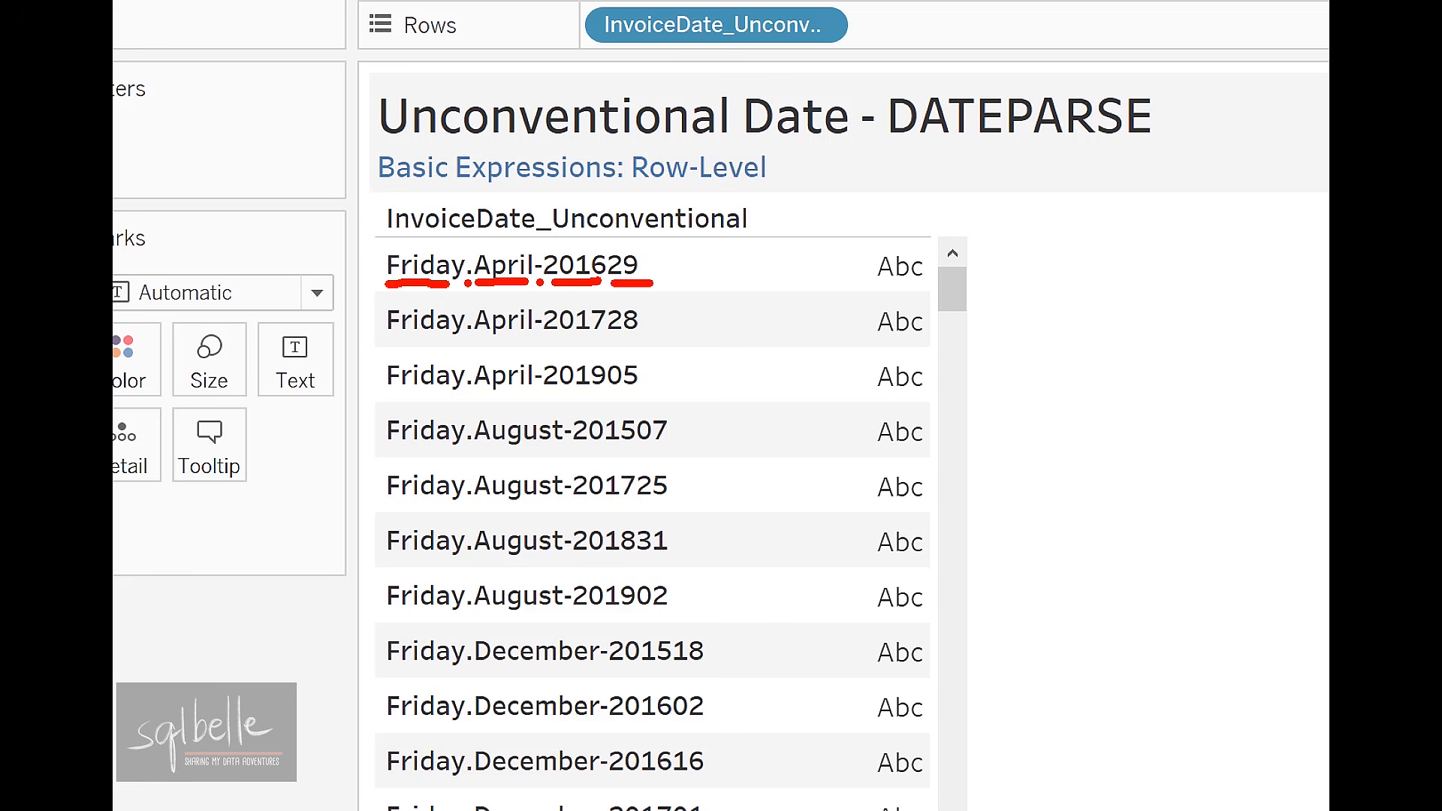
key("Escape")
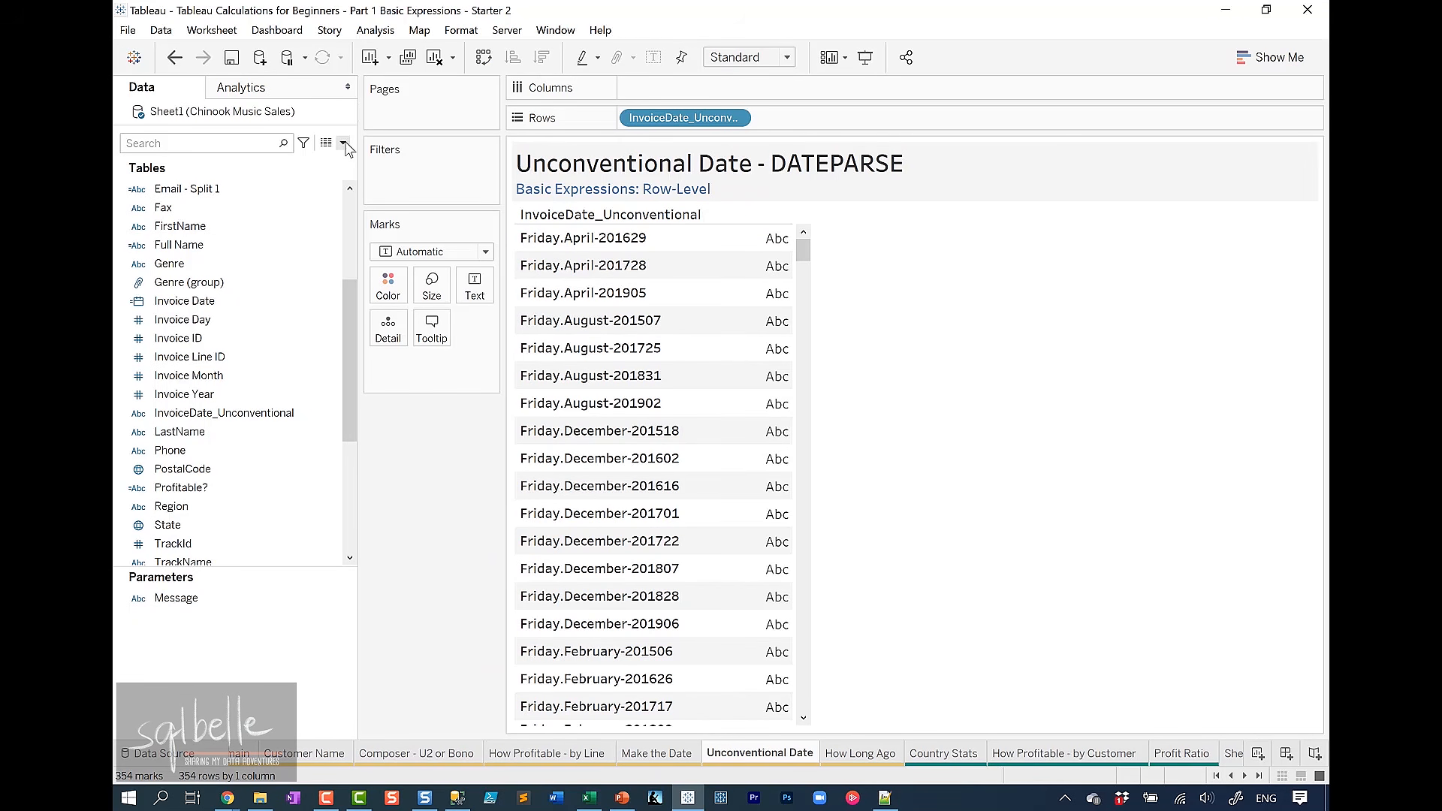
Create a new calculated field named Invoice Date 2 on the Unconventional Date sheet
left_click(345, 145)
left_click(327, 159)
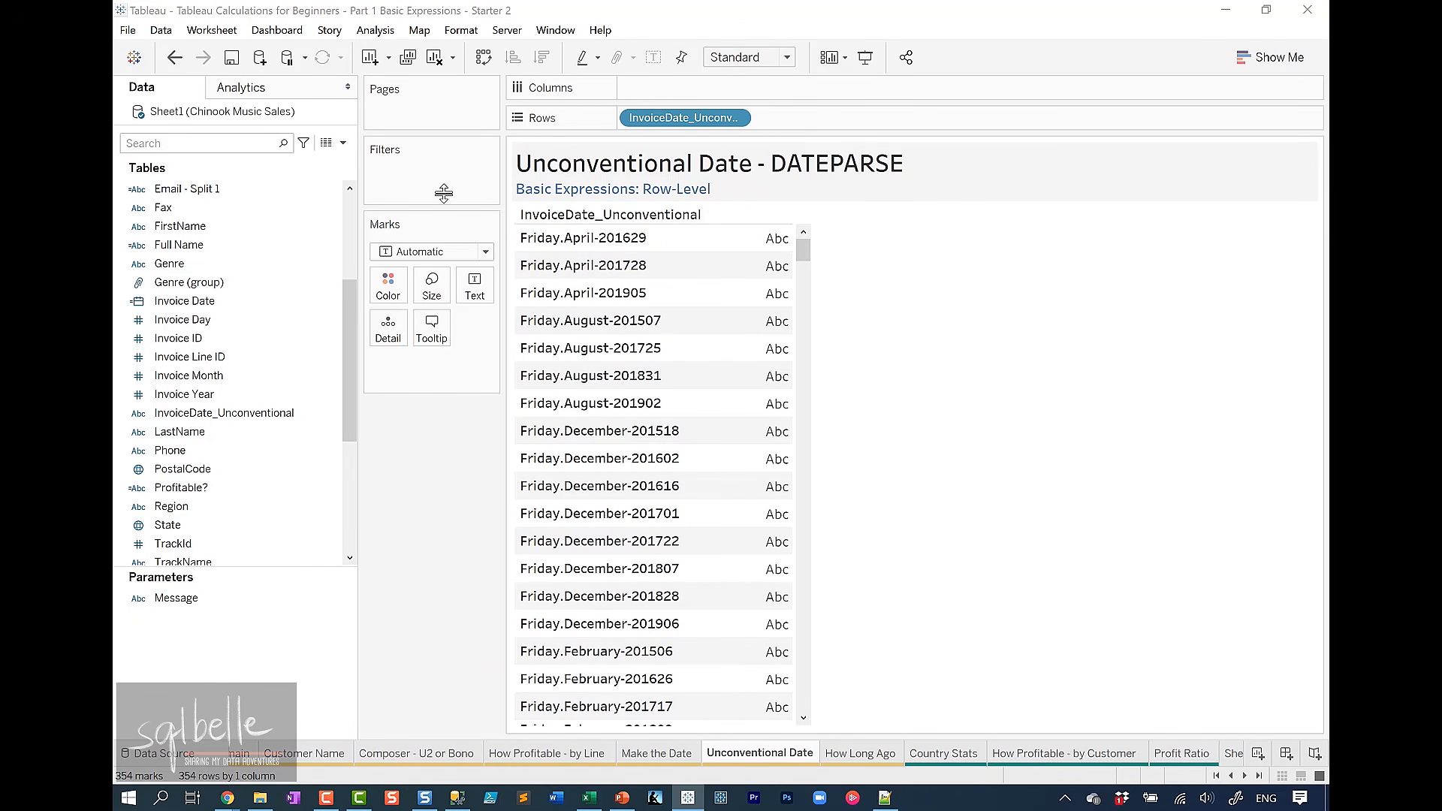
left_click_drag(783, 289, 731, 358)
type("In")
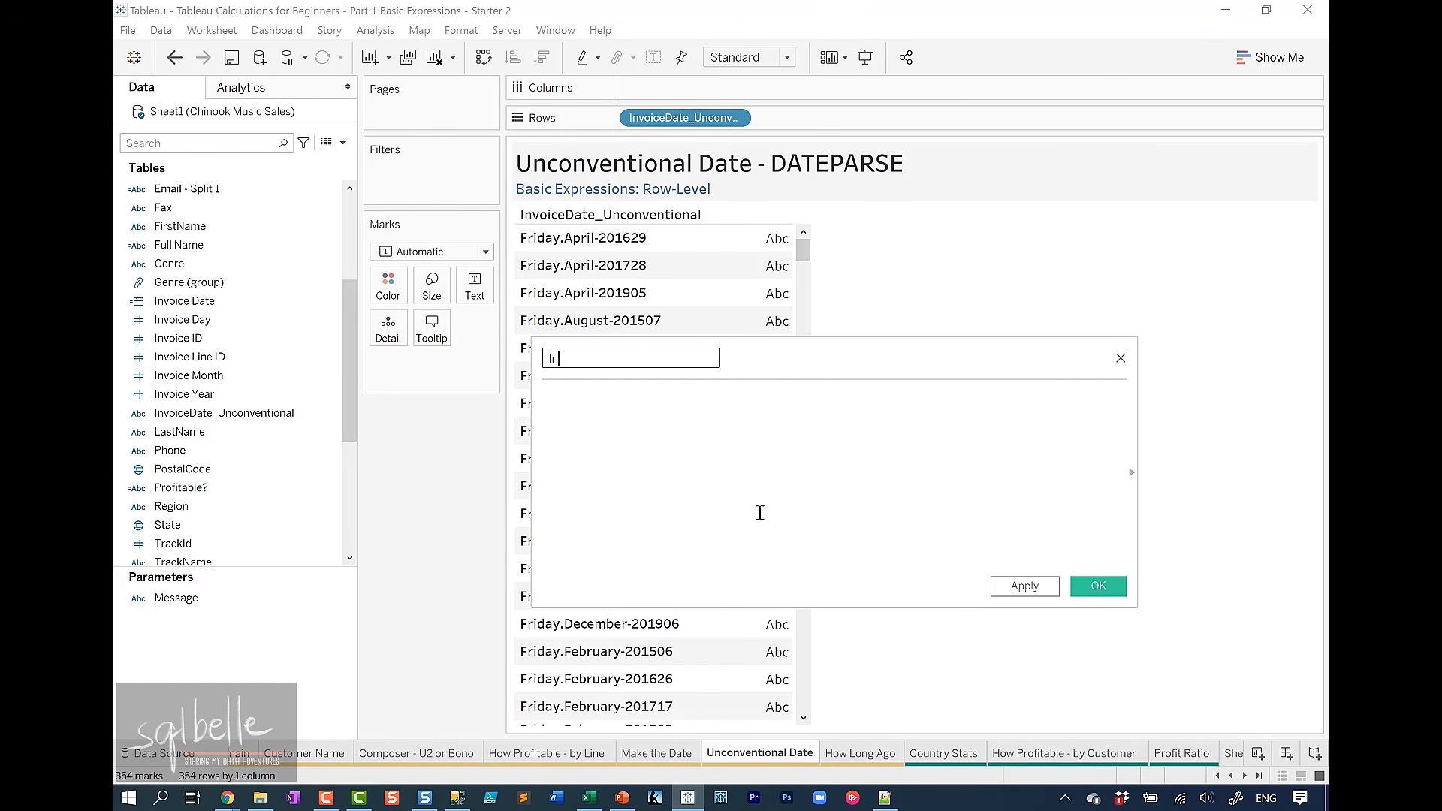
type("voice Date 2")
Start the formula with DATEPARSE and enter "EEEE.MMMM-yyyydd" as its format argument, followed by a comma
left_click(749, 470)
type("DATEPAR")
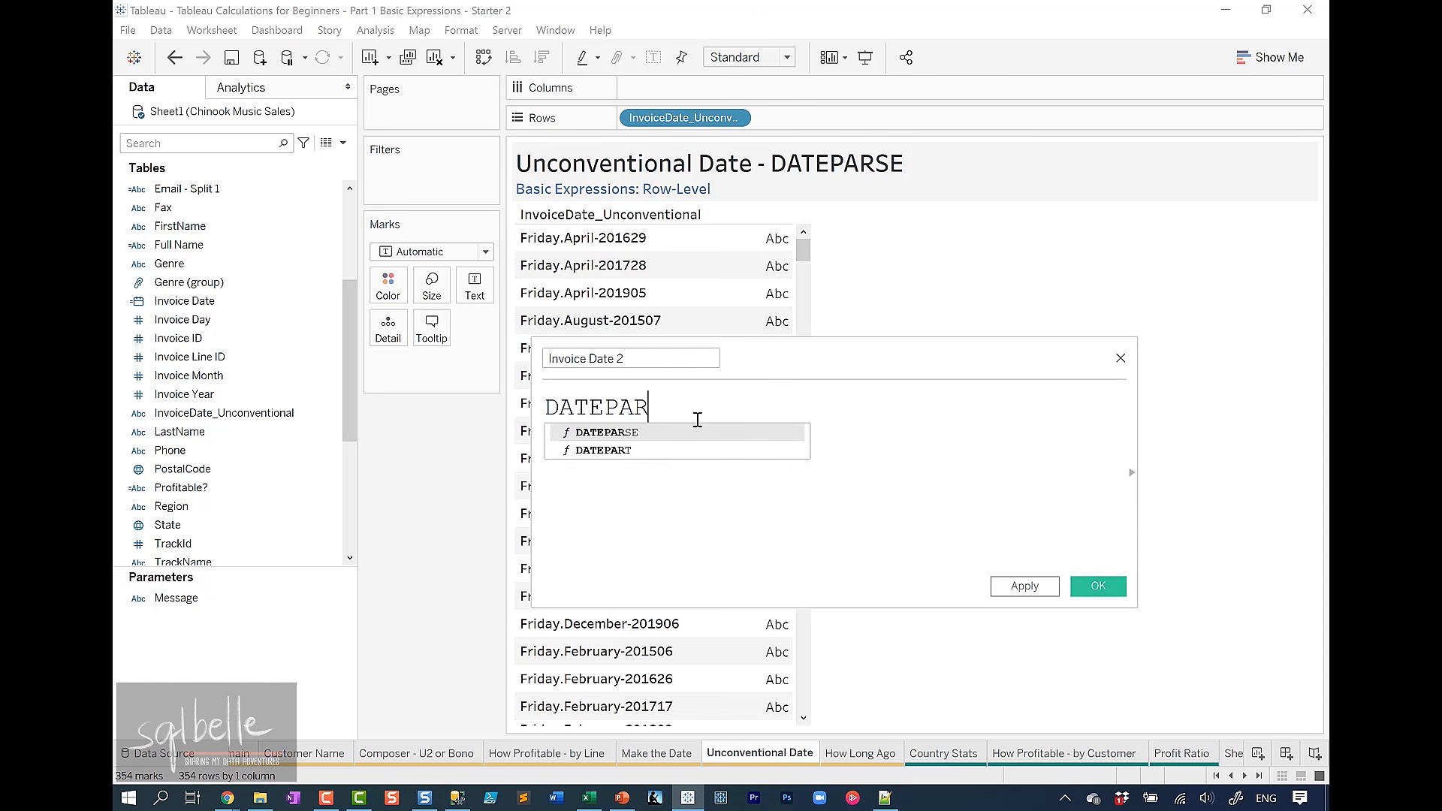
type("SE(\"E")
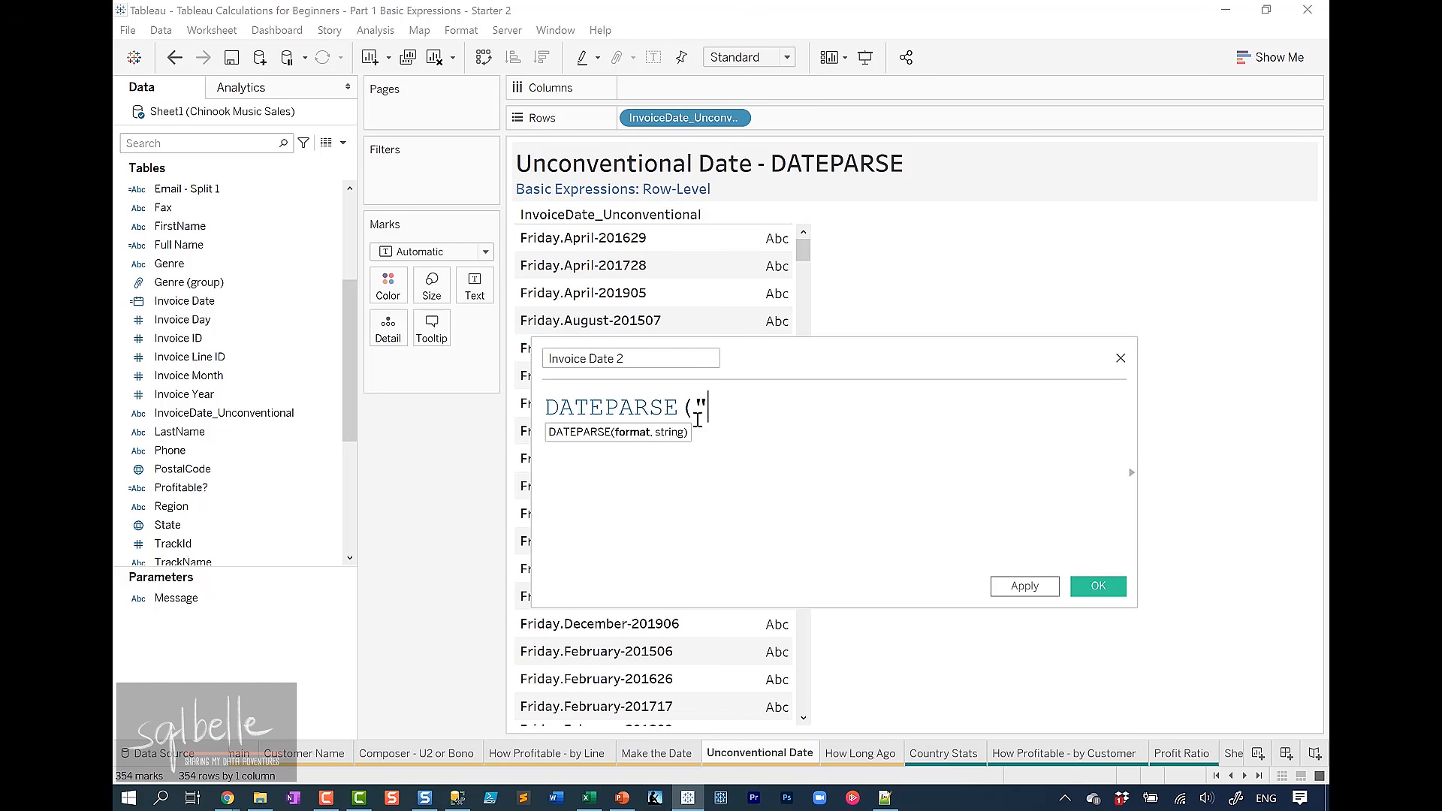
type("EEE")
type(".MMMM")
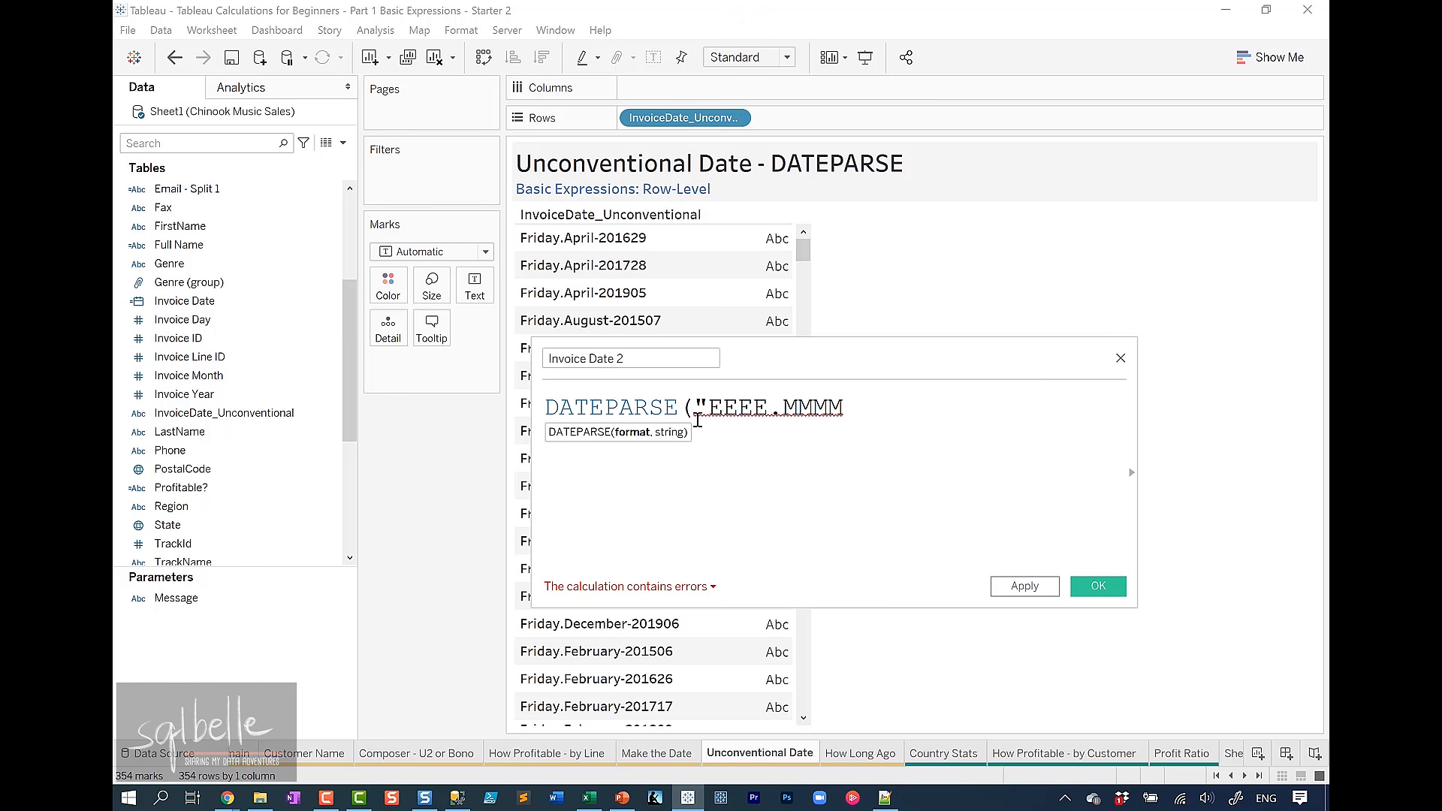
type("-yyyydd")
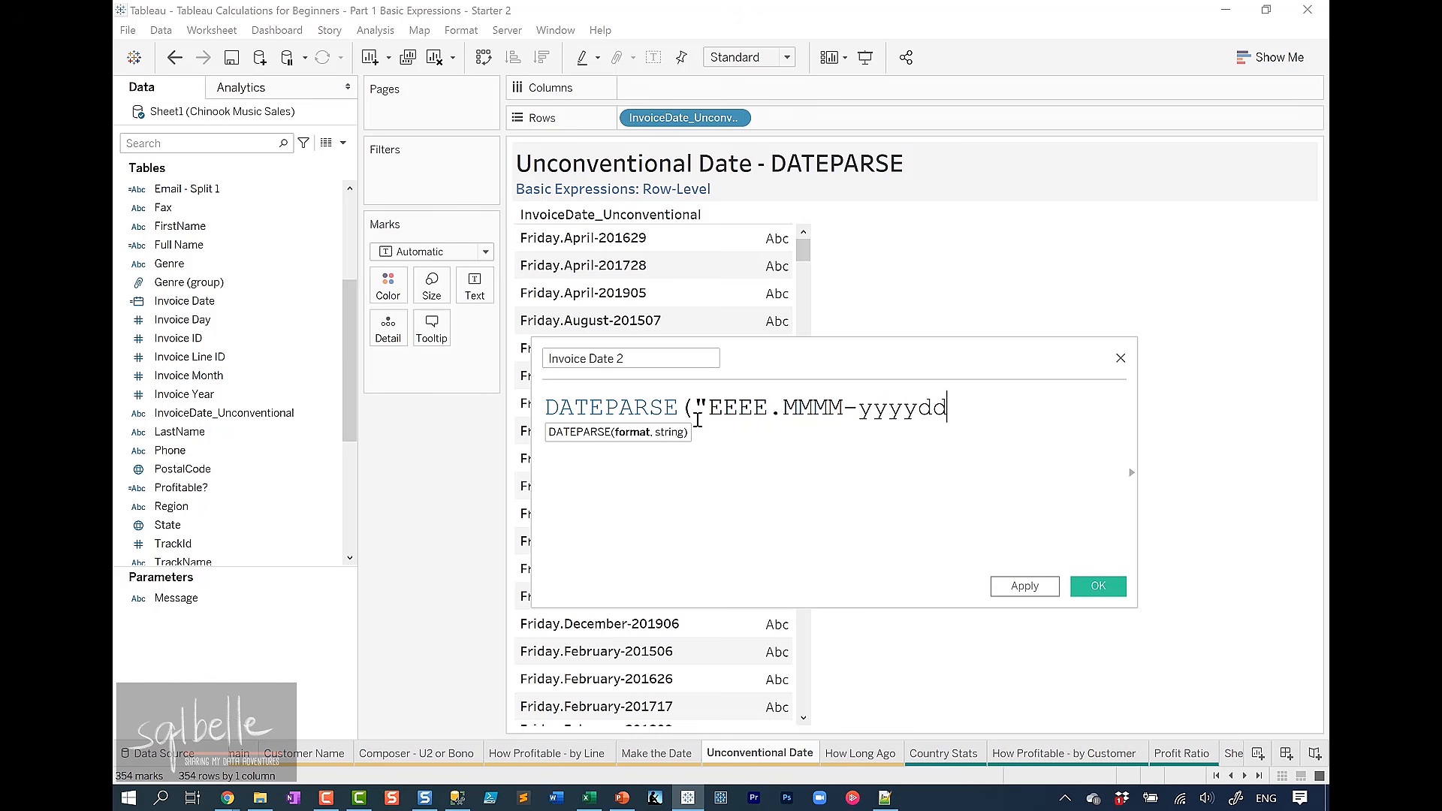
type("\",")
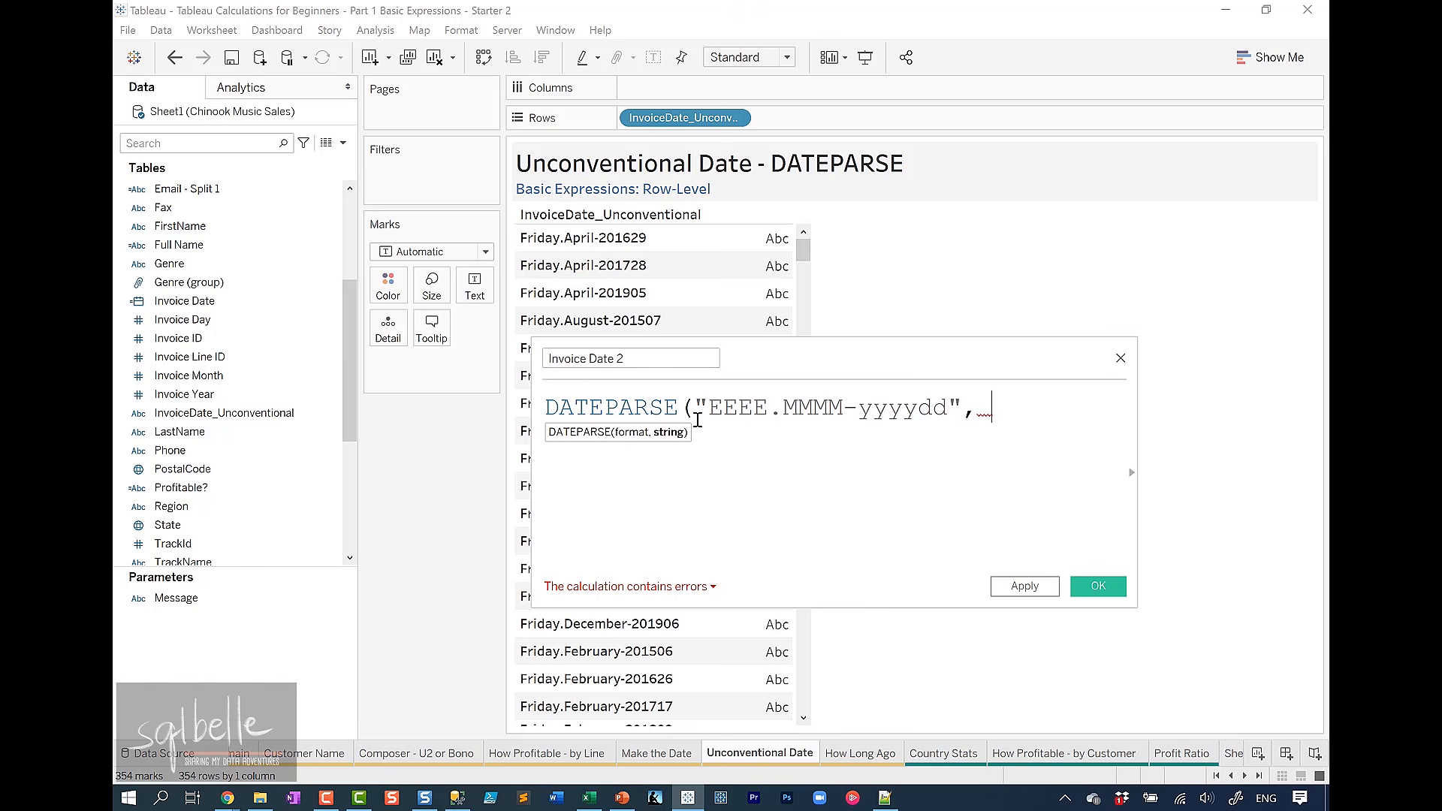
Complete DATEPARSE with [InvoiceDate_Unconventional] as the string argument, close the parenthesis, and apply the calculation
type("Invoi")
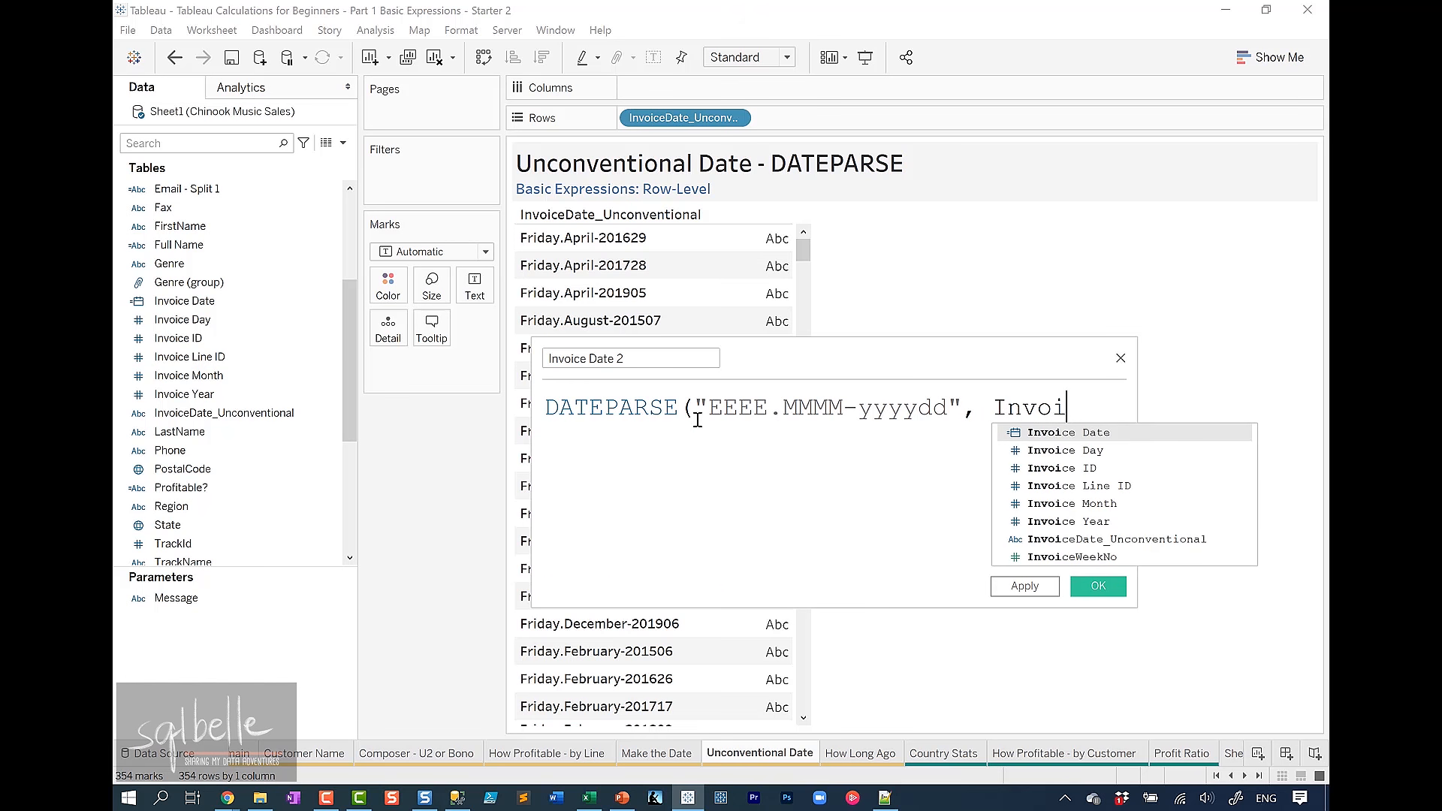
key("Down")
key("Down")
key("Down")
key("Down")
key("Down")
key("Down")
key("Return")
type(")")
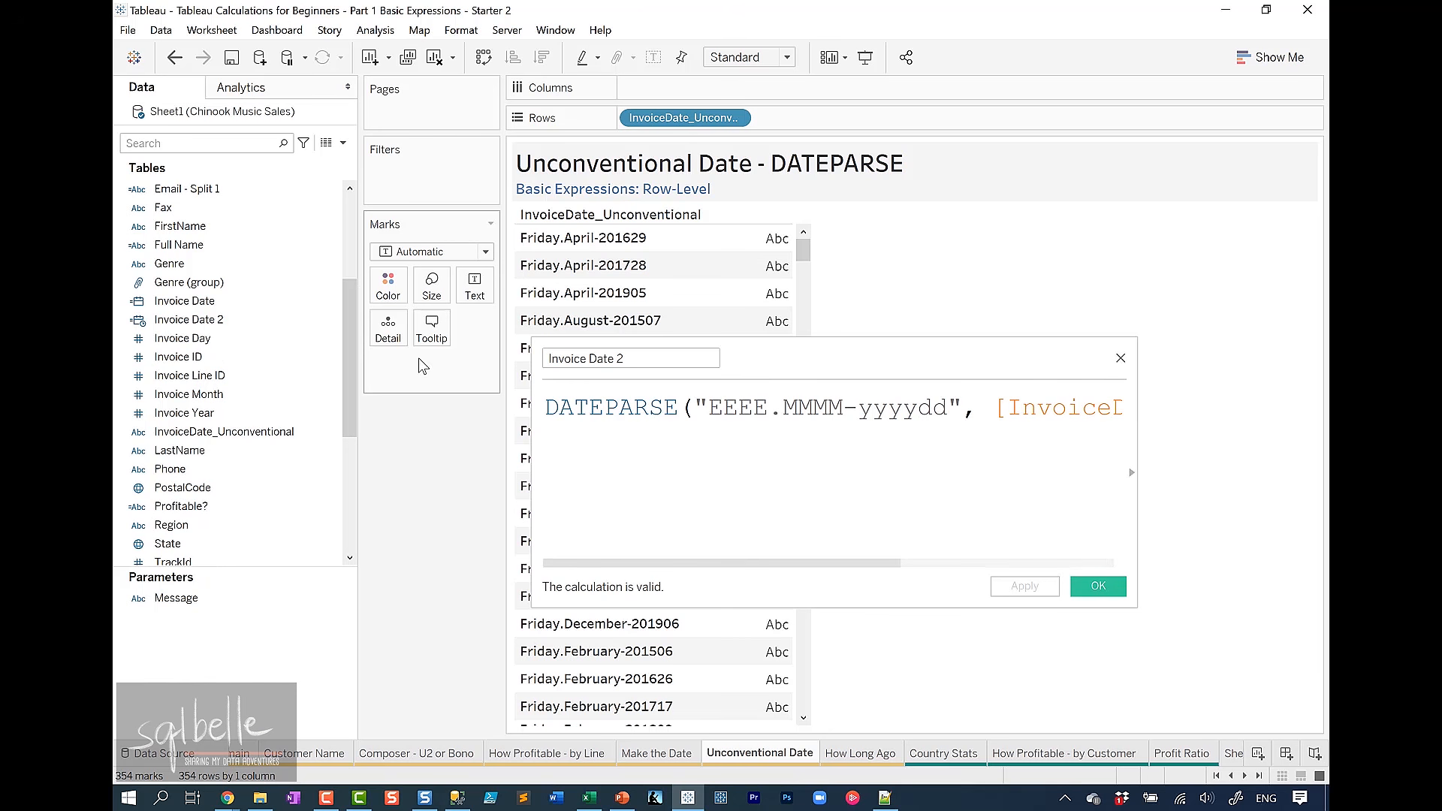
Add Invoice Date 2 to Rows after InvoiceDate_Unconventional as a discrete date
left_click_drag(227, 313, 986, 124)
double_click(757, 176)
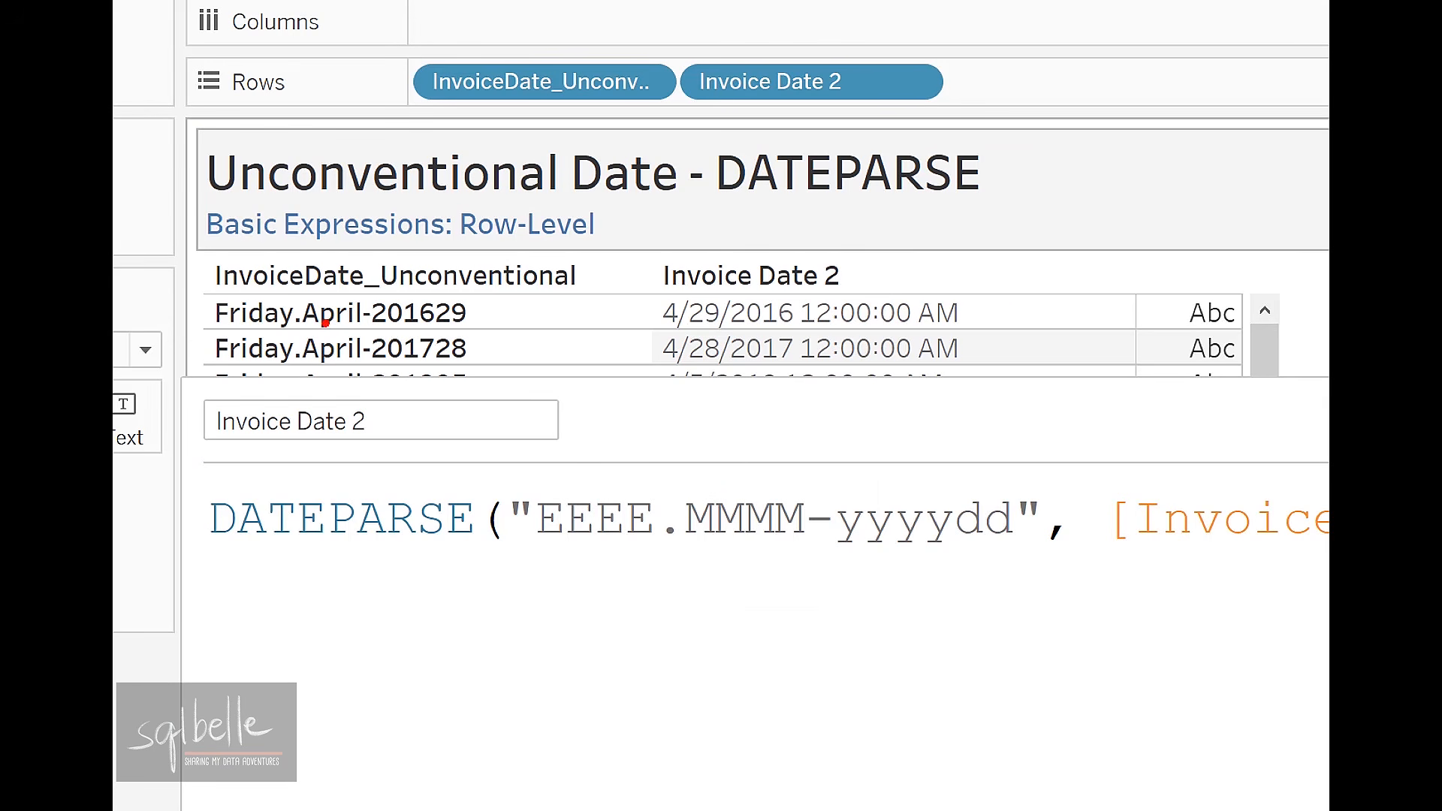
left_click_drag(319, 329, 349, 324)
left_click_drag(451, 328, 474, 317)
left_click_drag(385, 327, 420, 326)
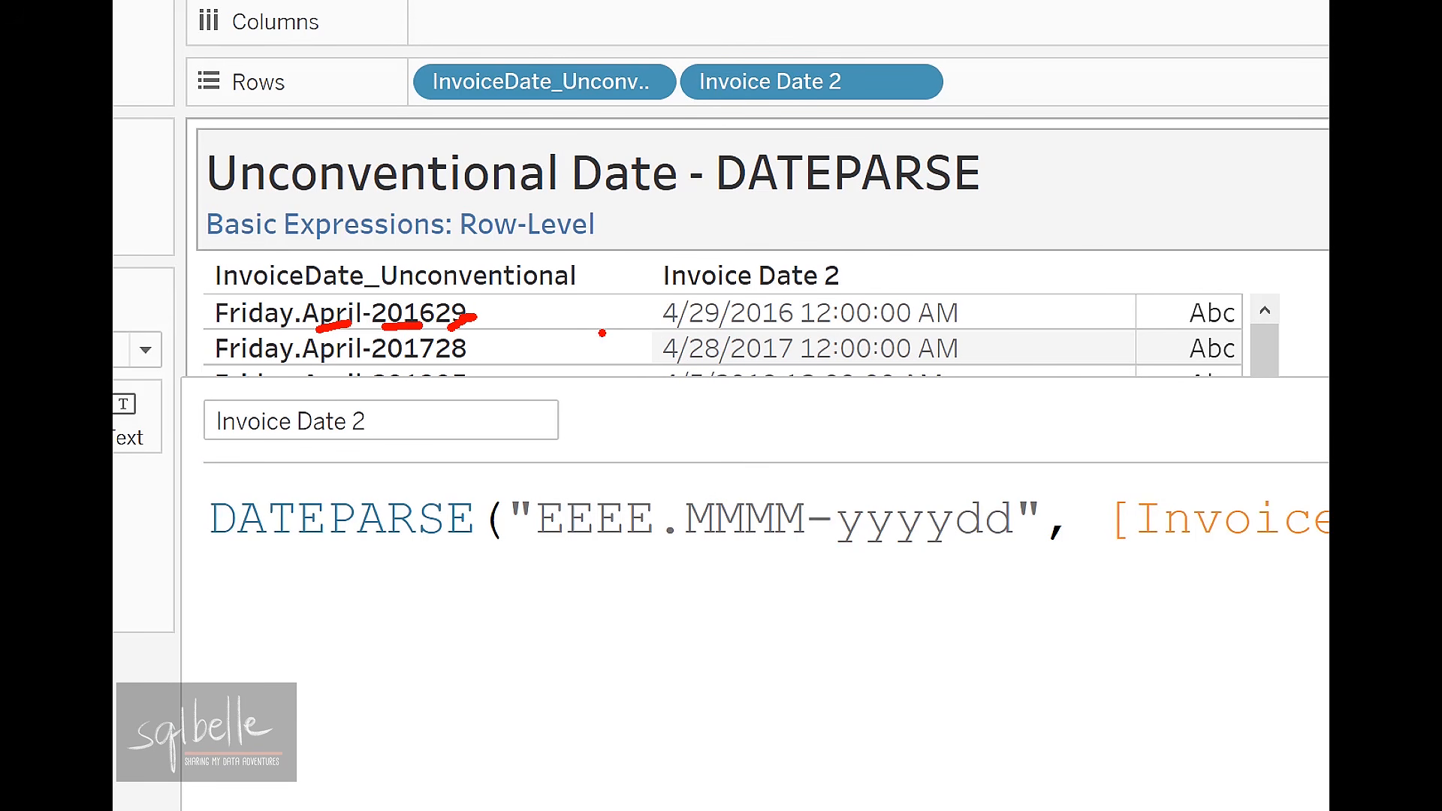
mouse_move(660, 295)
left_mouse_down()
mouse_move(759, 332)
mouse_move(997, 331)
left_mouse_up()
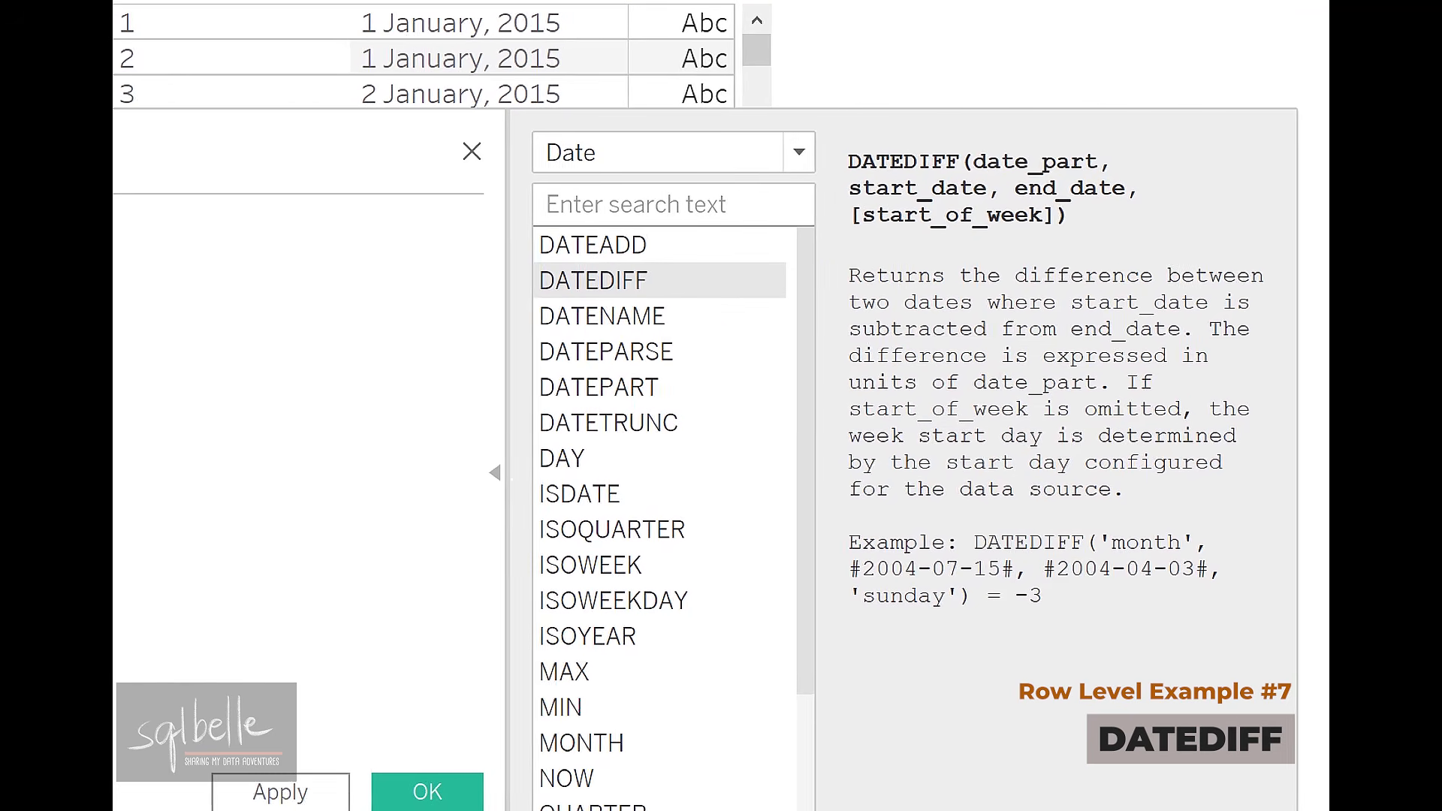
left_click_drag(979, 180, 1062, 183)
left_click_drag(892, 199, 933, 202)
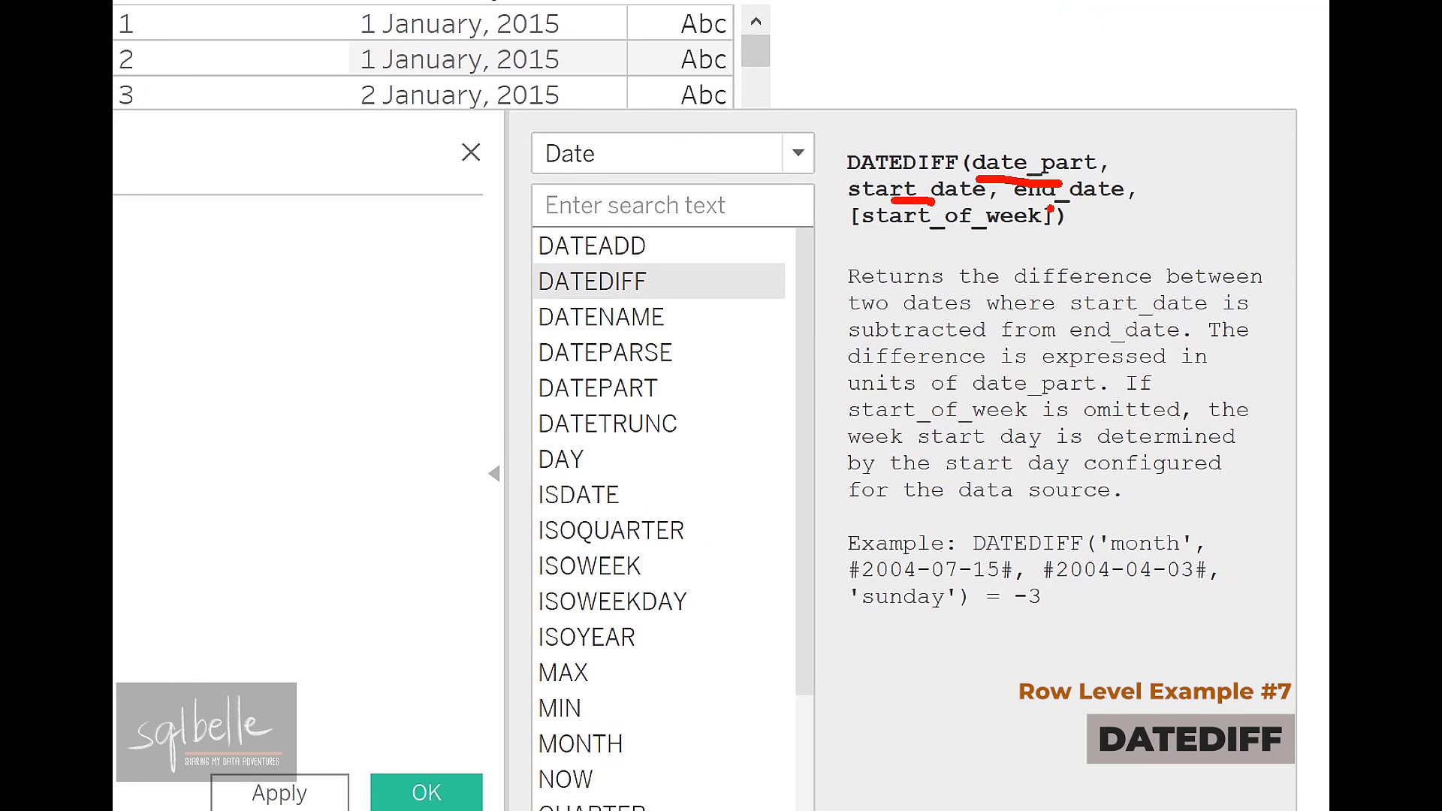
left_click_drag(1050, 212, 1094, 193)
left_click_drag(874, 237, 1039, 239)
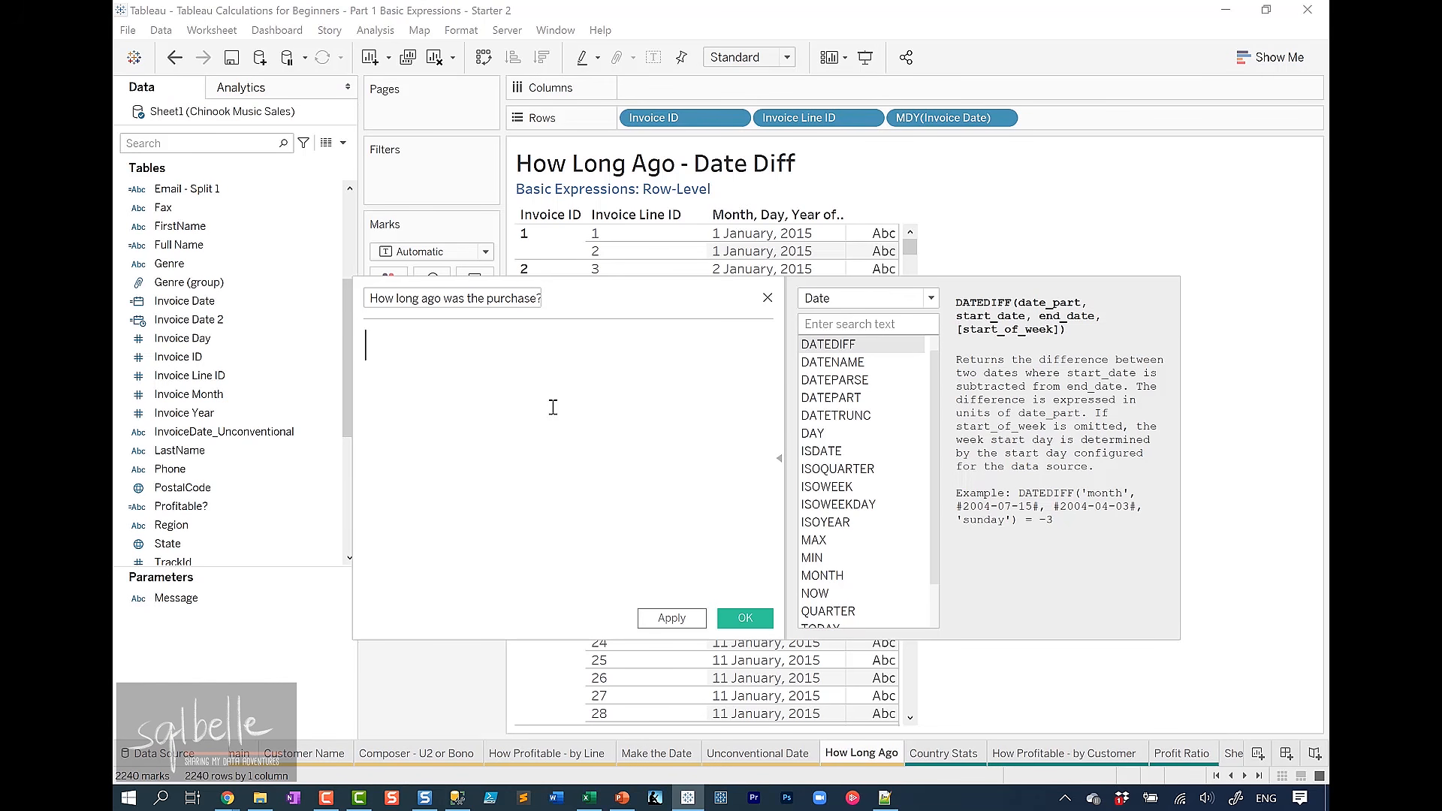
Write the purchase-age formula DATEDIFF('day', [Invoice Date], TODAY()) with each argument on its own line, and apply it
type("DATEDIFF('day'")
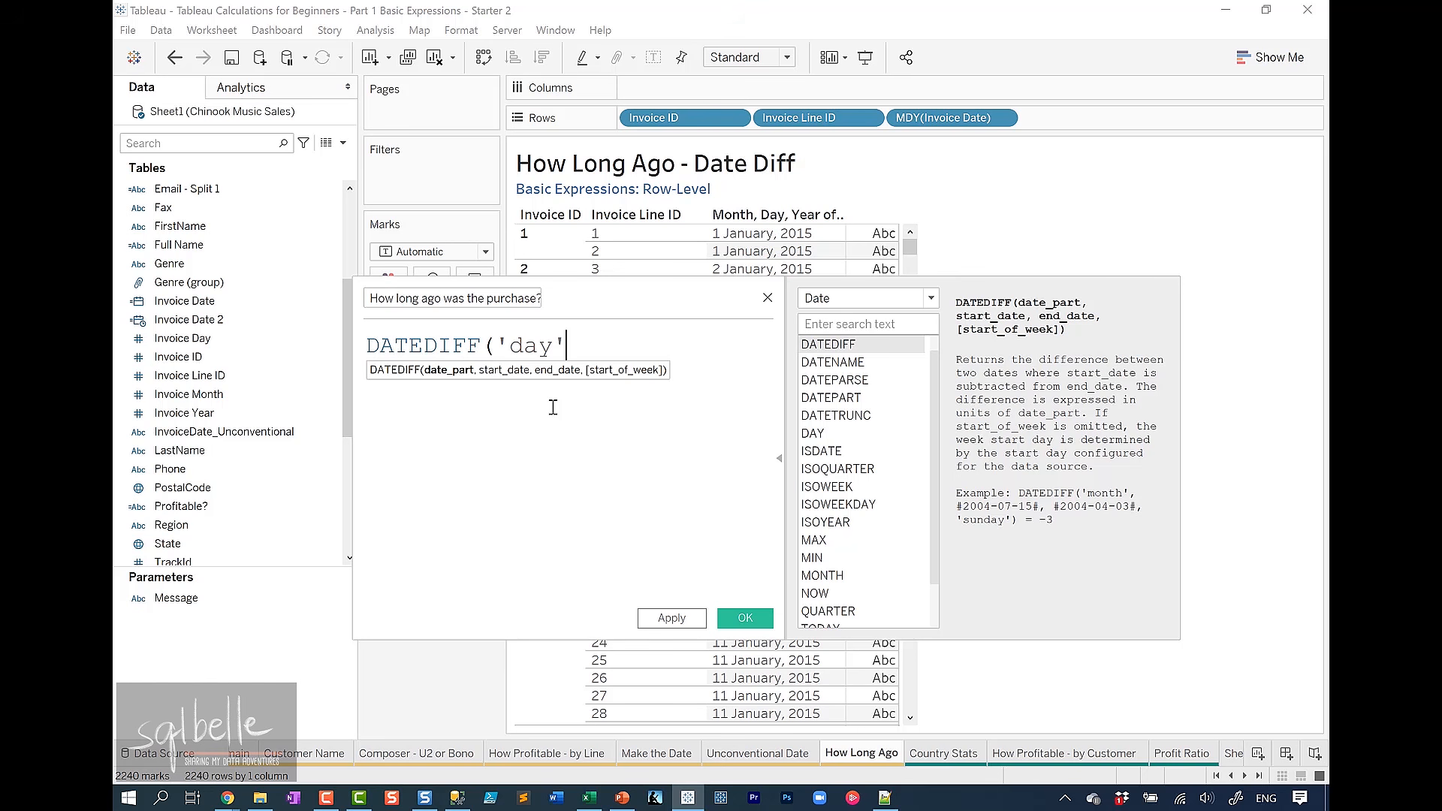
type(",")
key("Return")
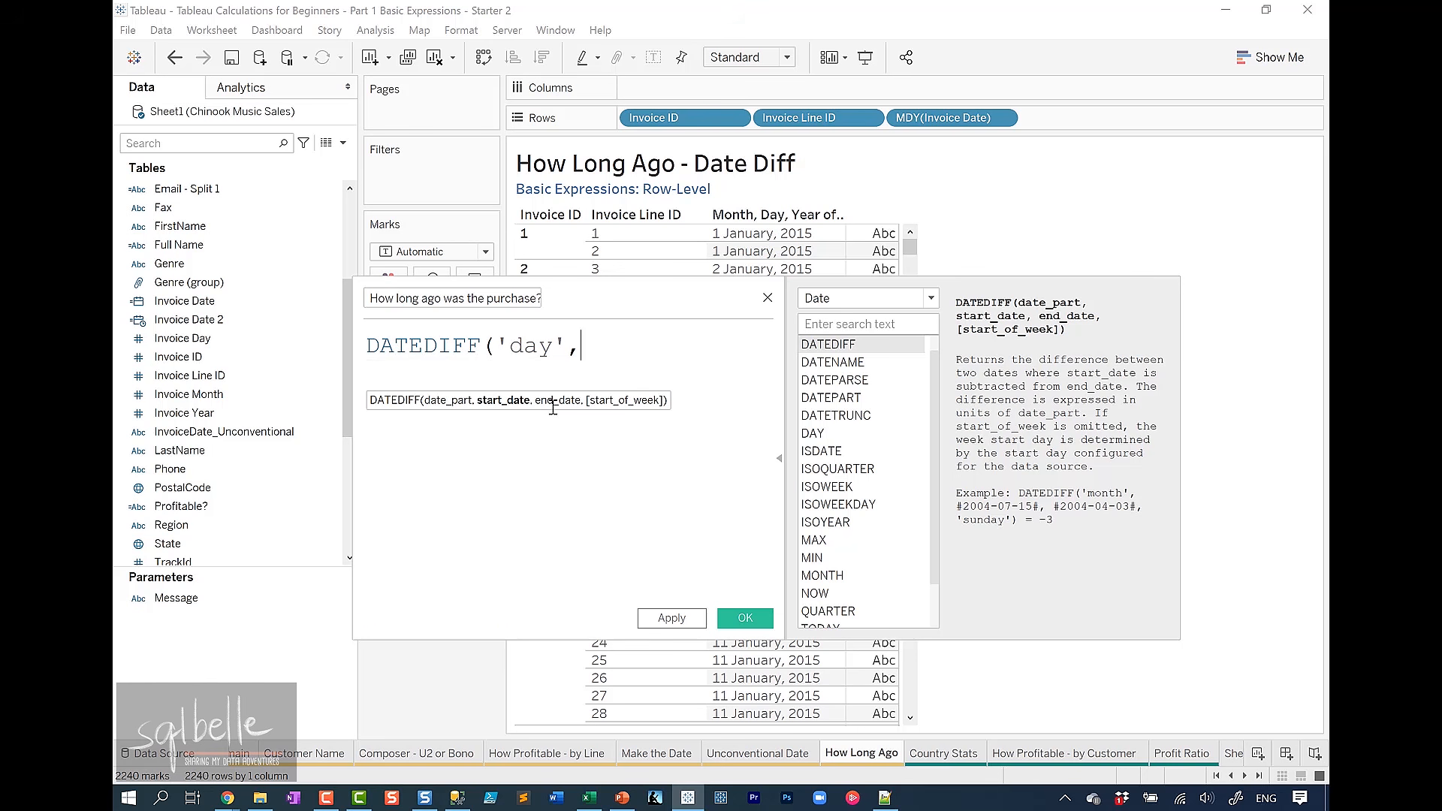
type("Invoi")
key("Return")
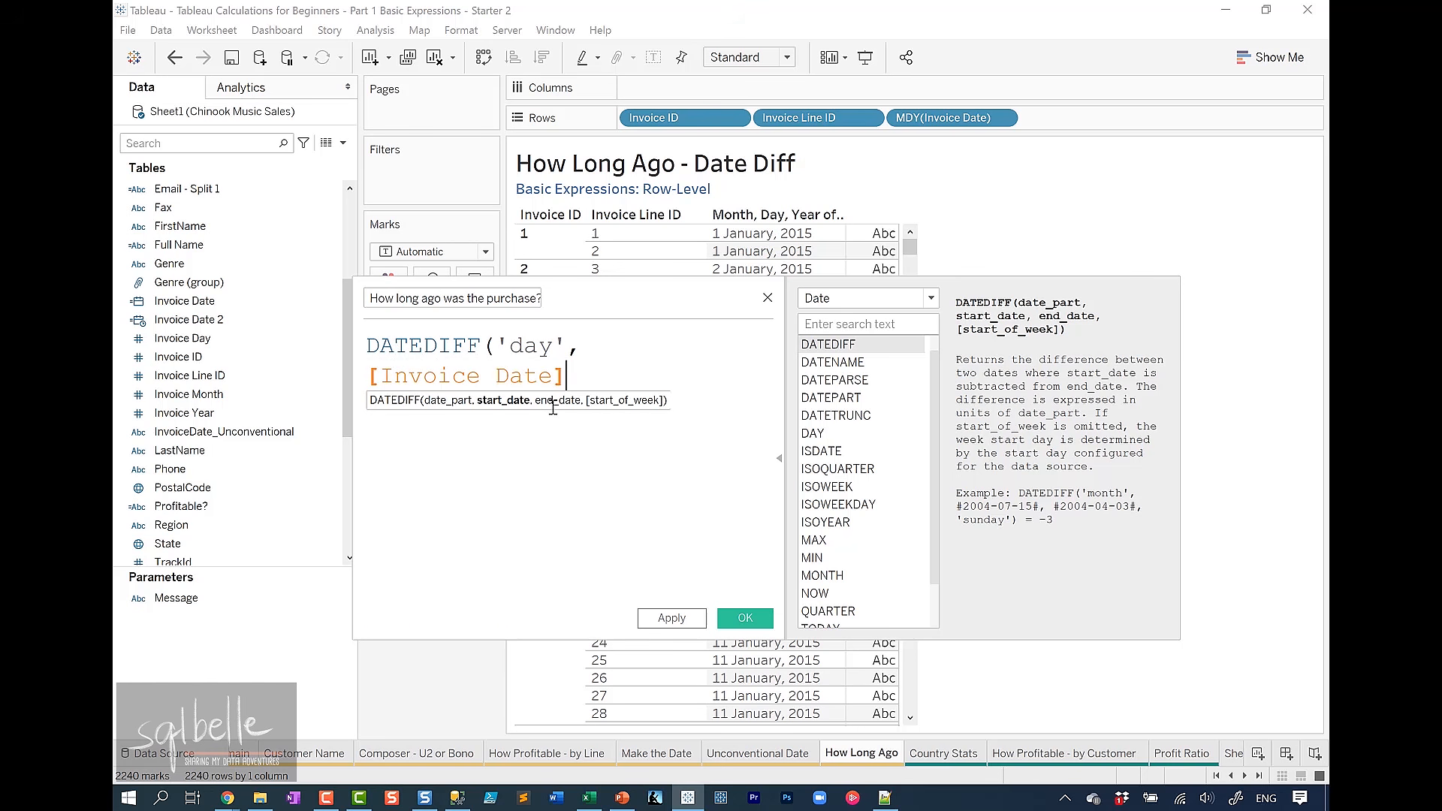
type(",")
key("Return")
type("TODAY())")
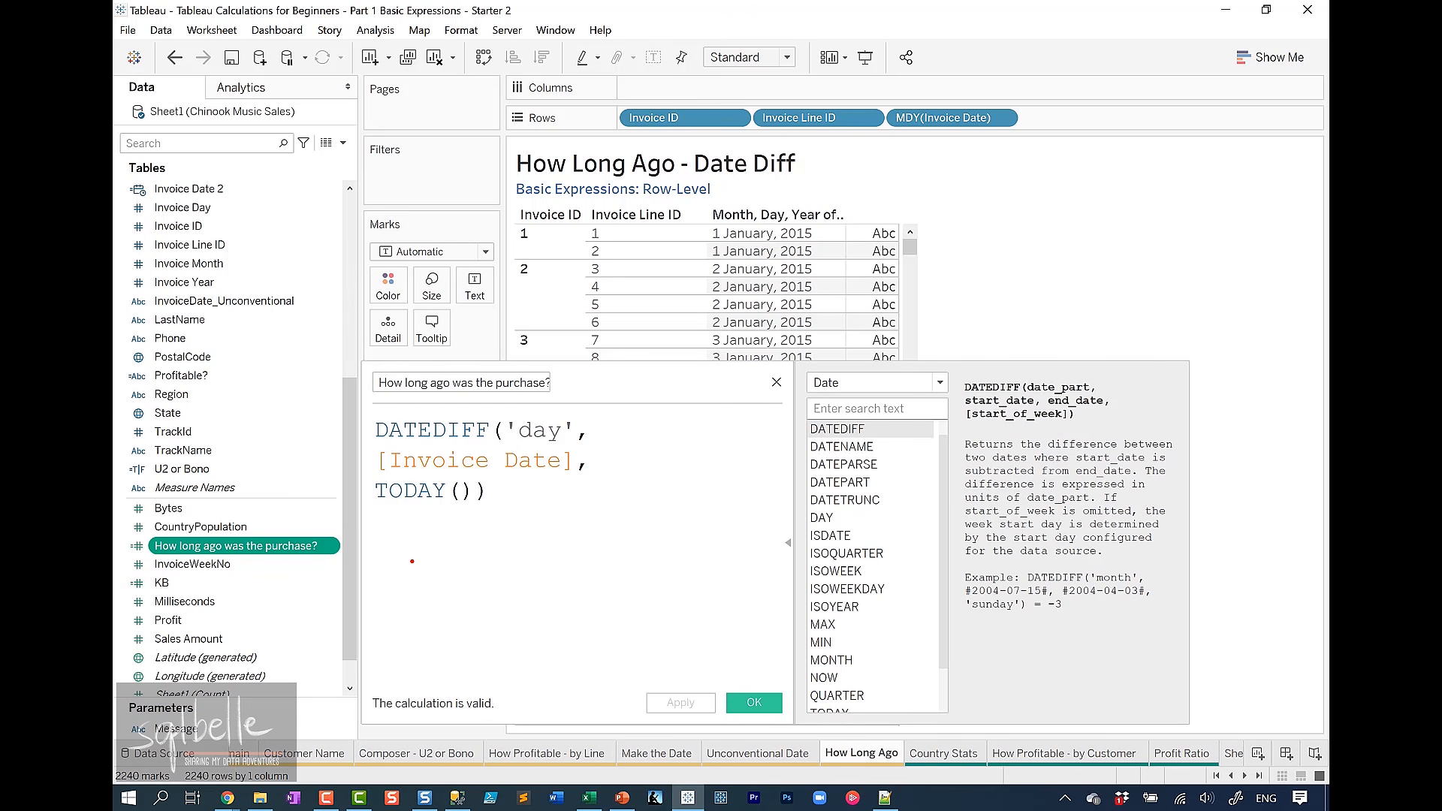
mouse_move(354, 453)
left_mouse_down()
mouse_move(288, 523)
mouse_move(313, 529)
left_mouse_up()
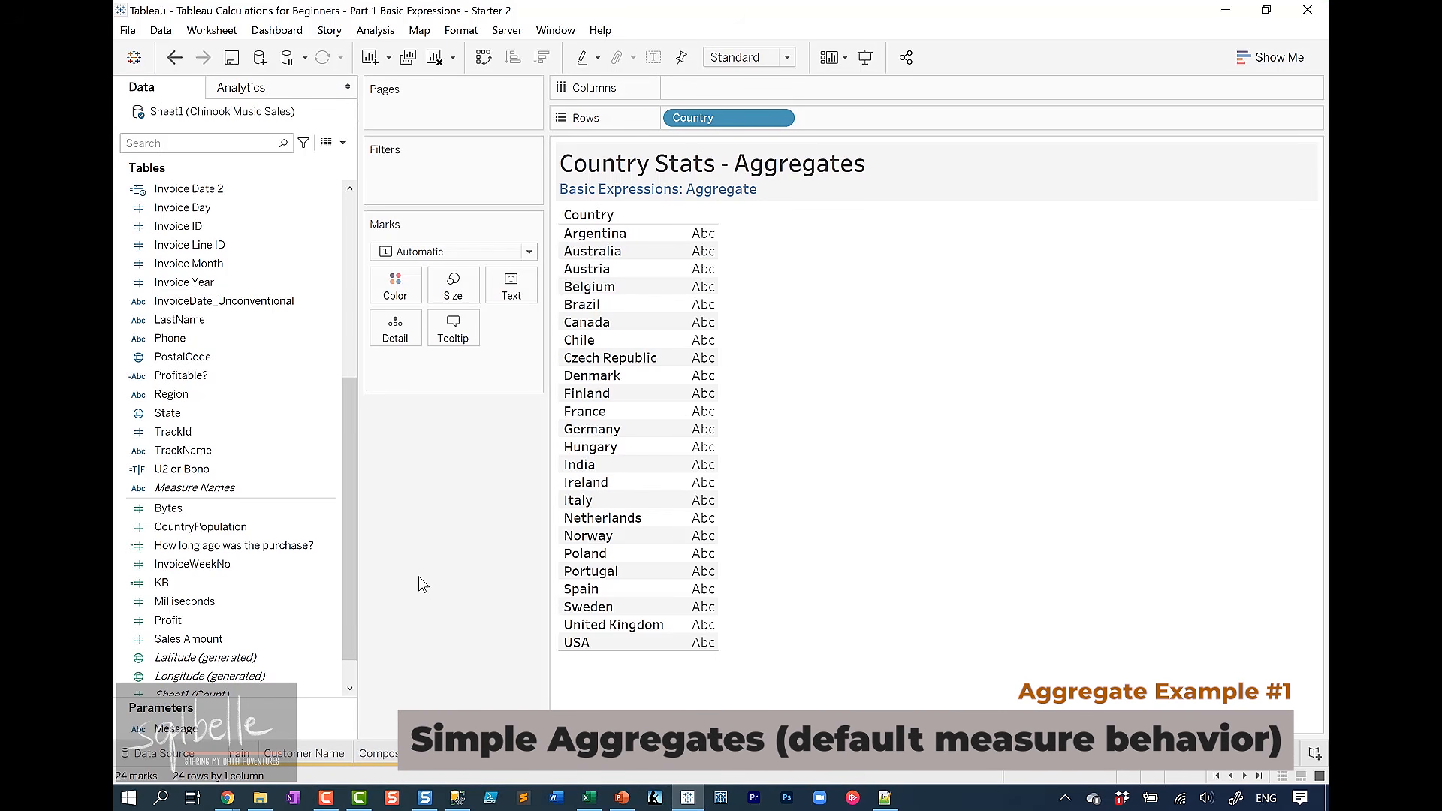
Add Profit to Columns as a sum to chart it for each country
left_click_drag(187, 638, 785, 97)
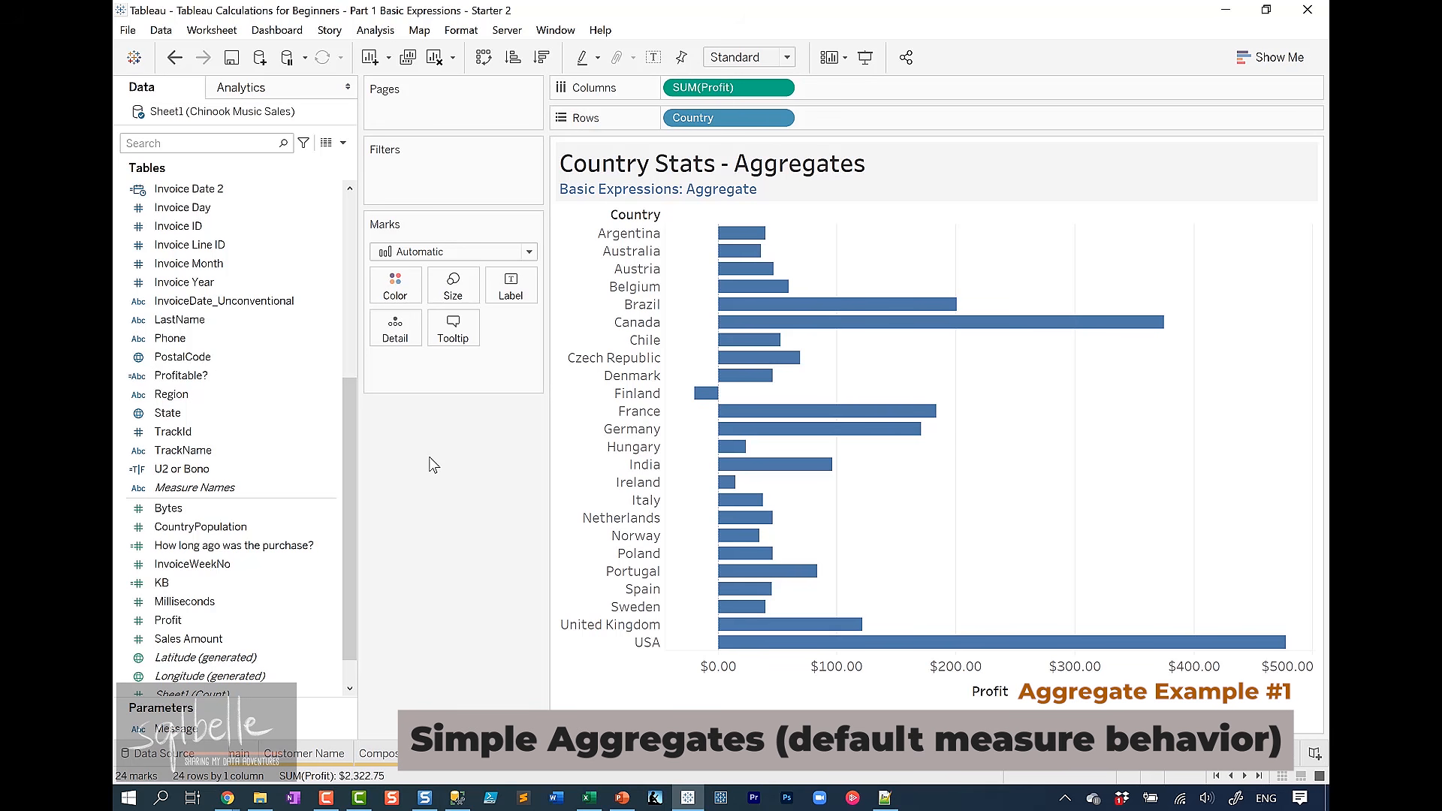
mouse_move(746, 351)
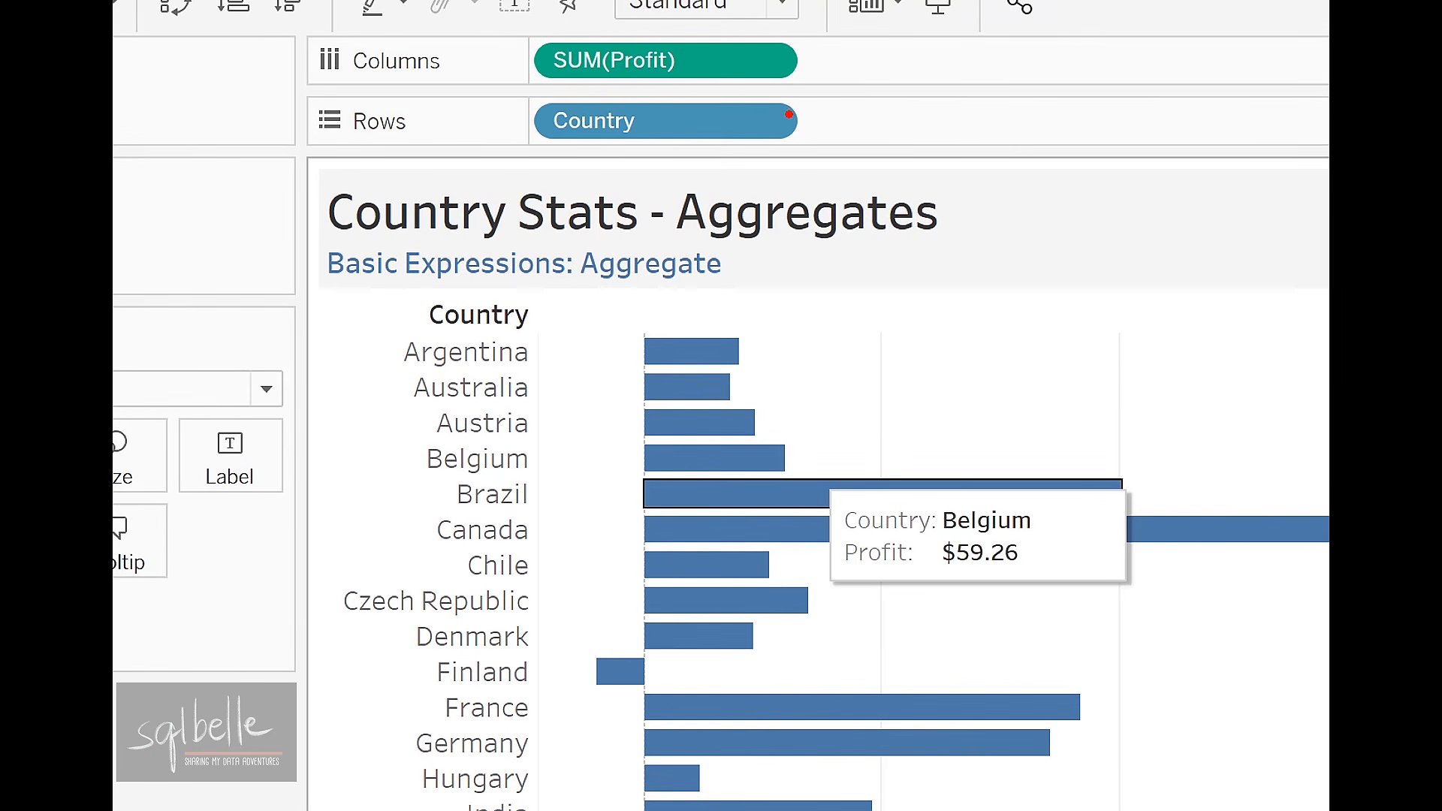
left_click_drag(520, 31, 609, 84)
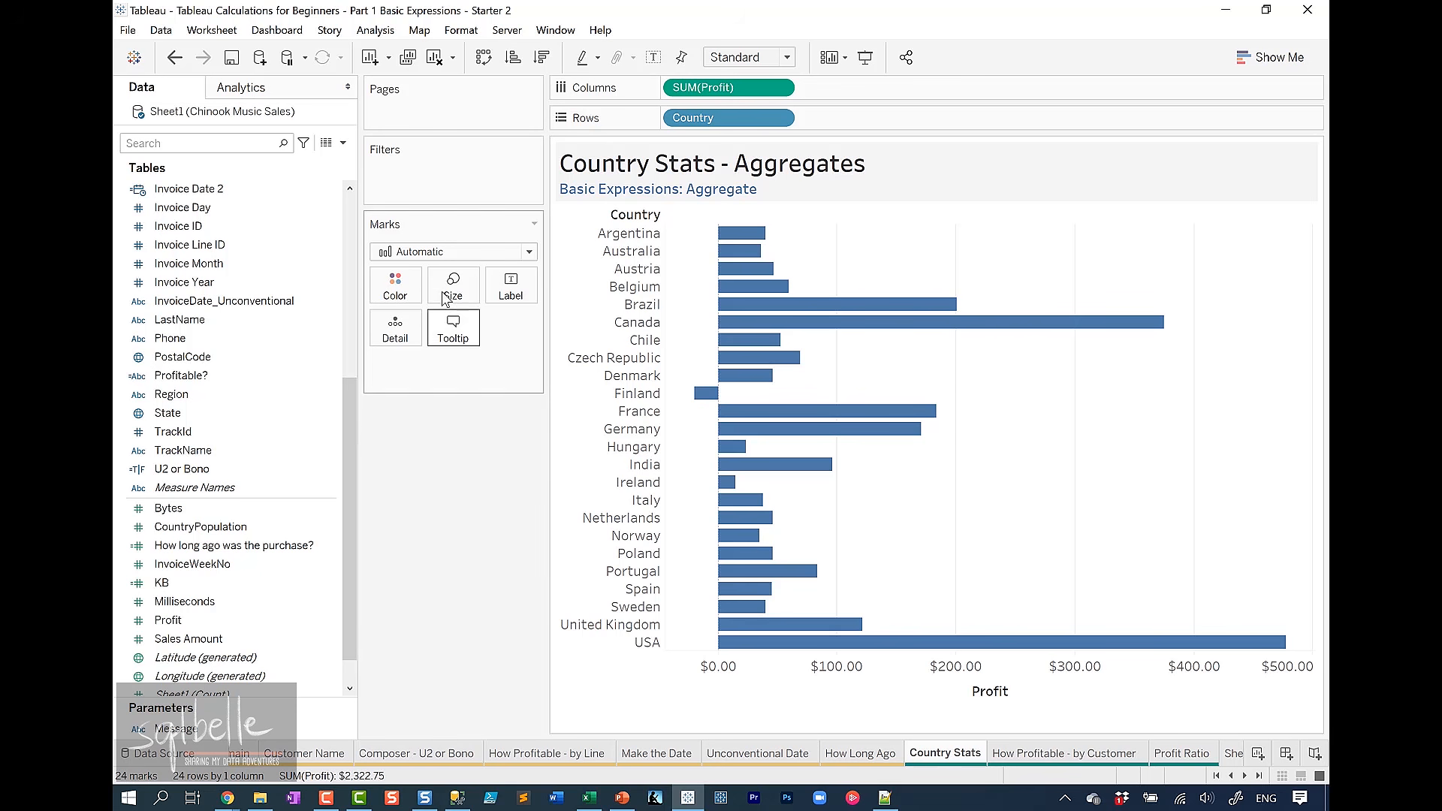
View the full underlying data behind Argentina's profit bar
left_click(747, 239)
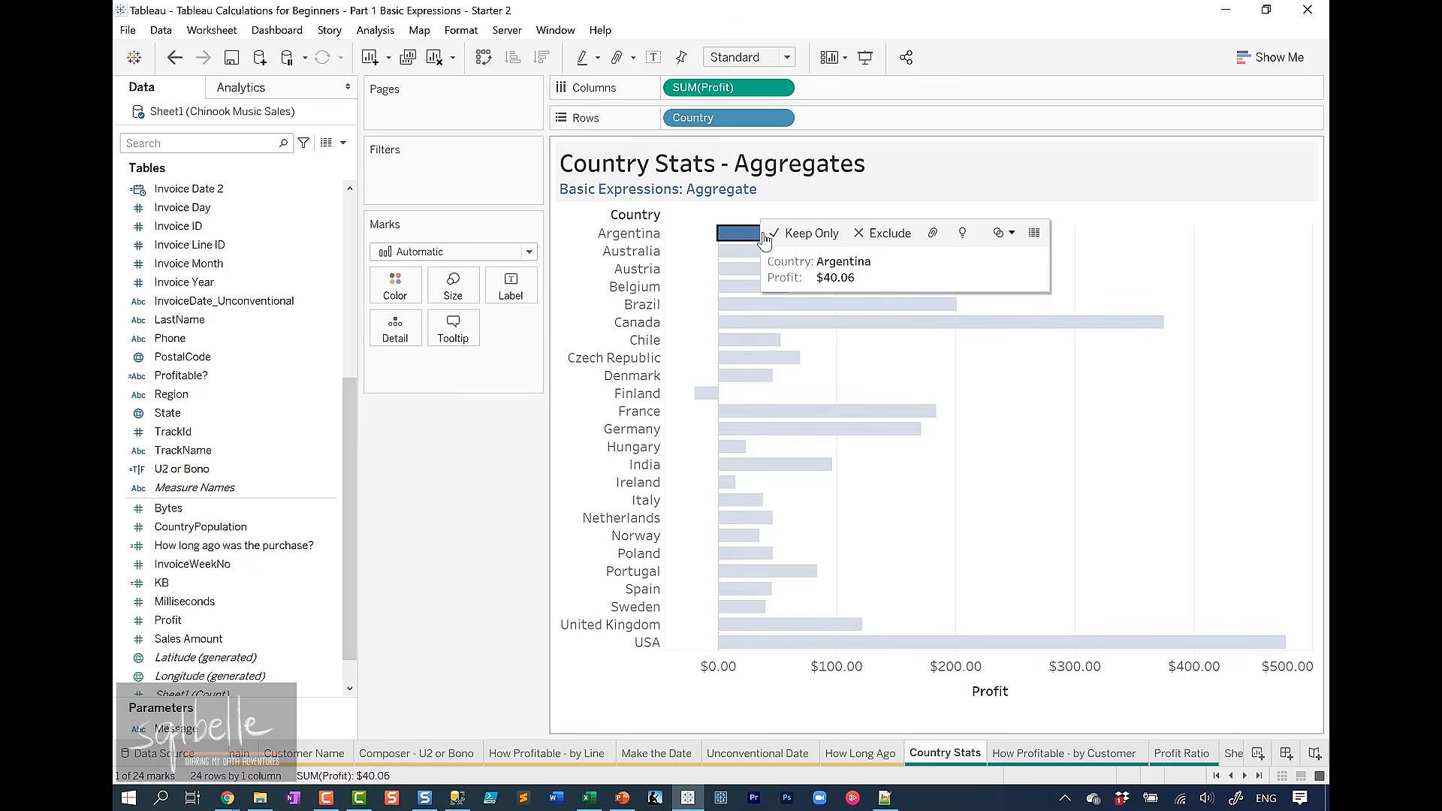
left_click(1033, 234)
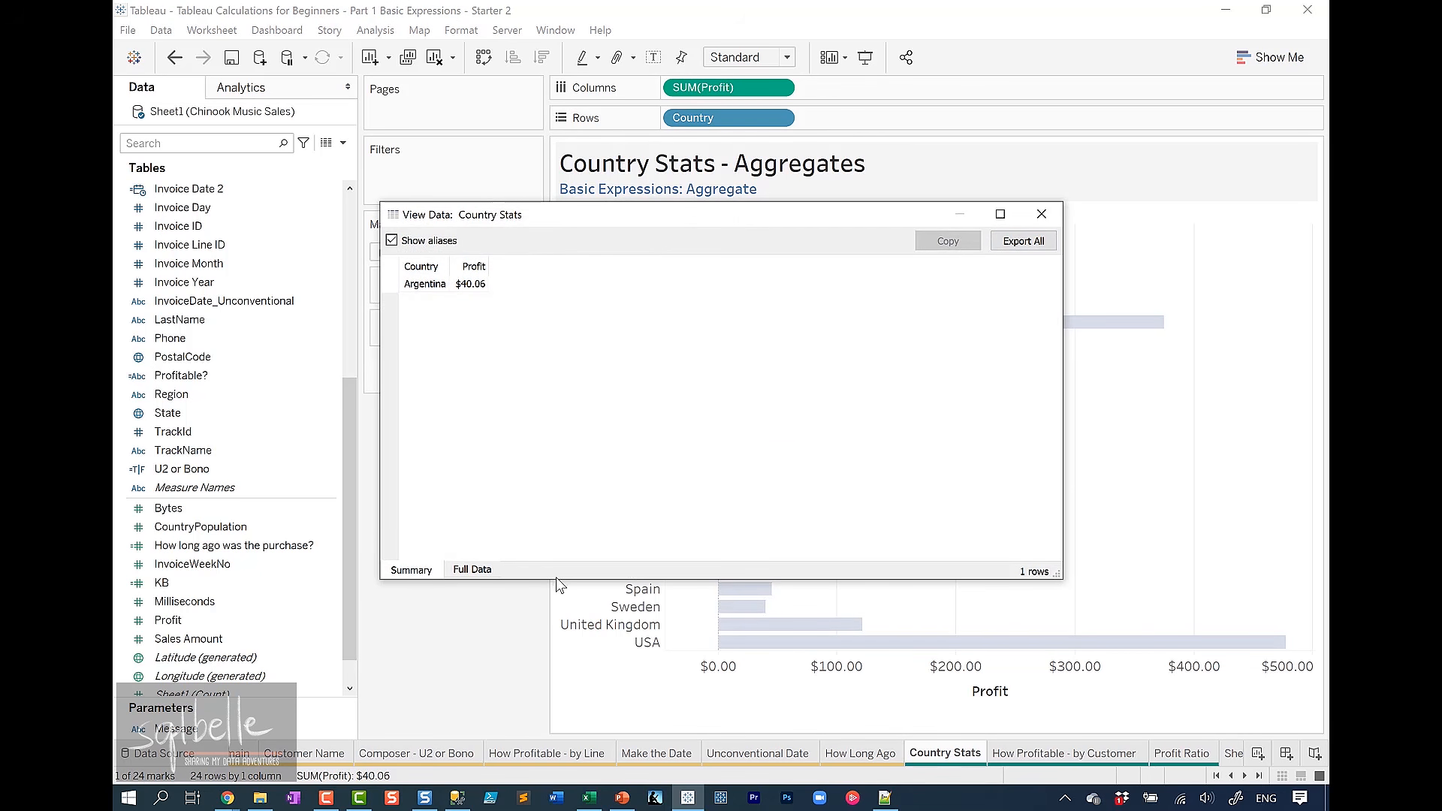
left_click(472, 571)
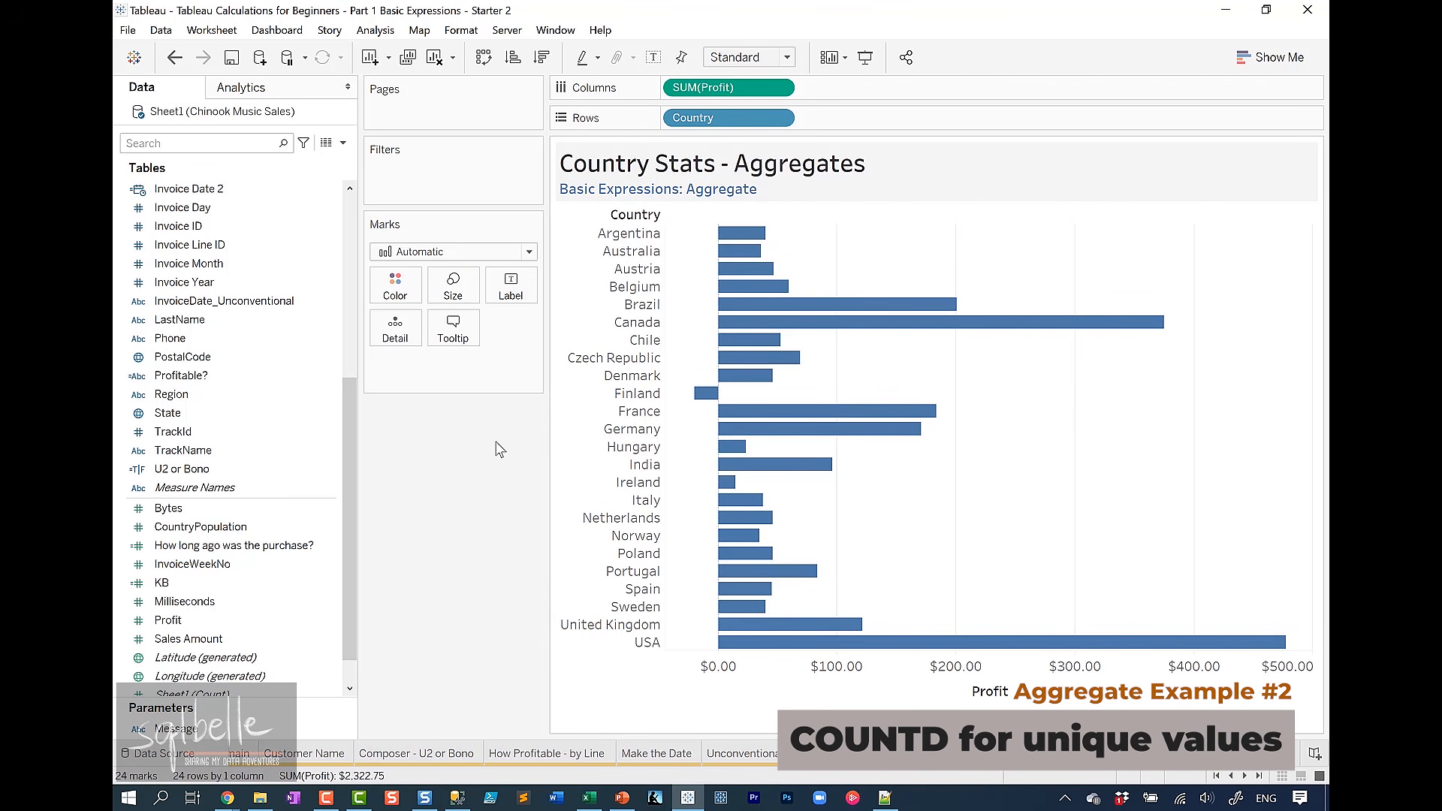
Create a calculated field named "# Customers"
left_click(343, 144)
left_click(248, 159)
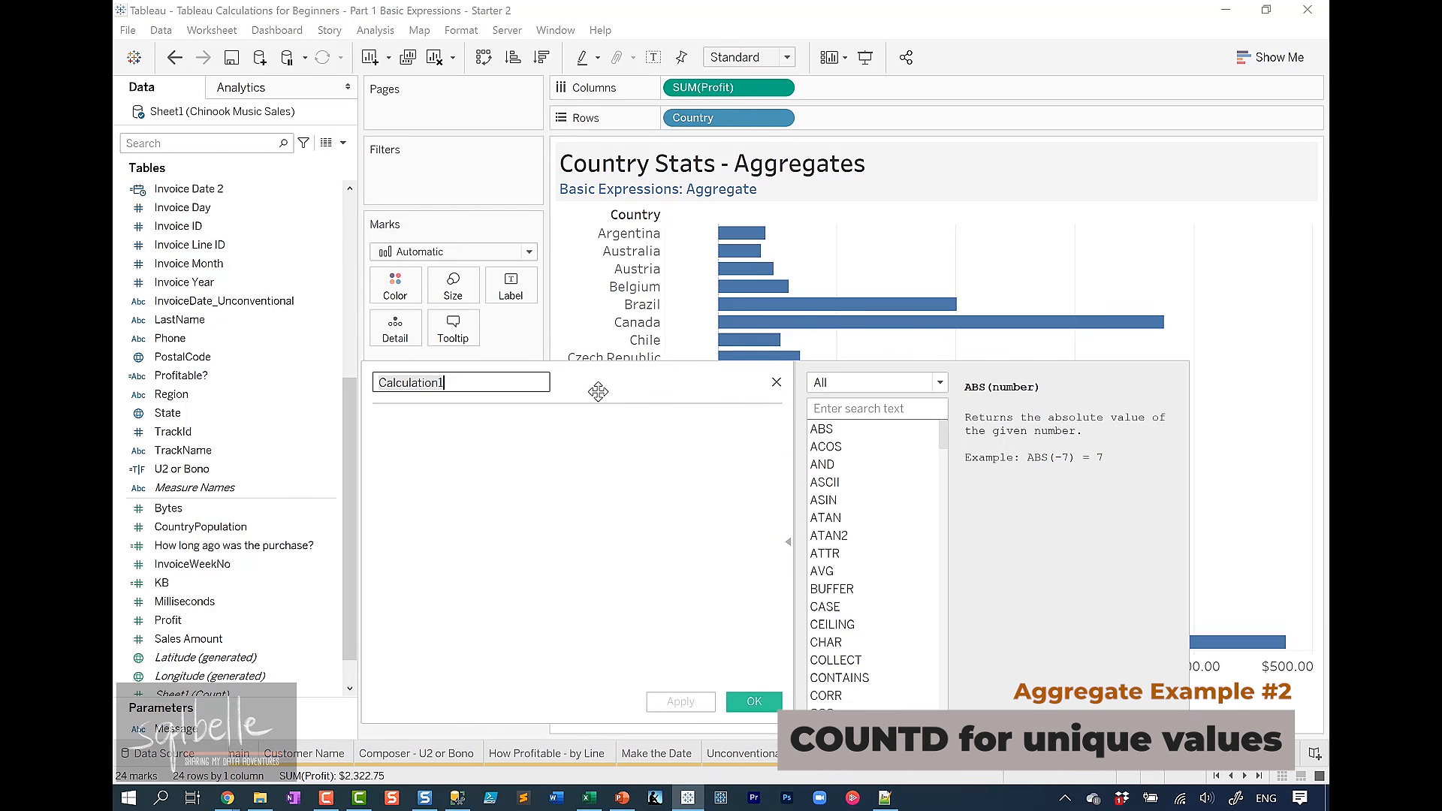
type("Customer")
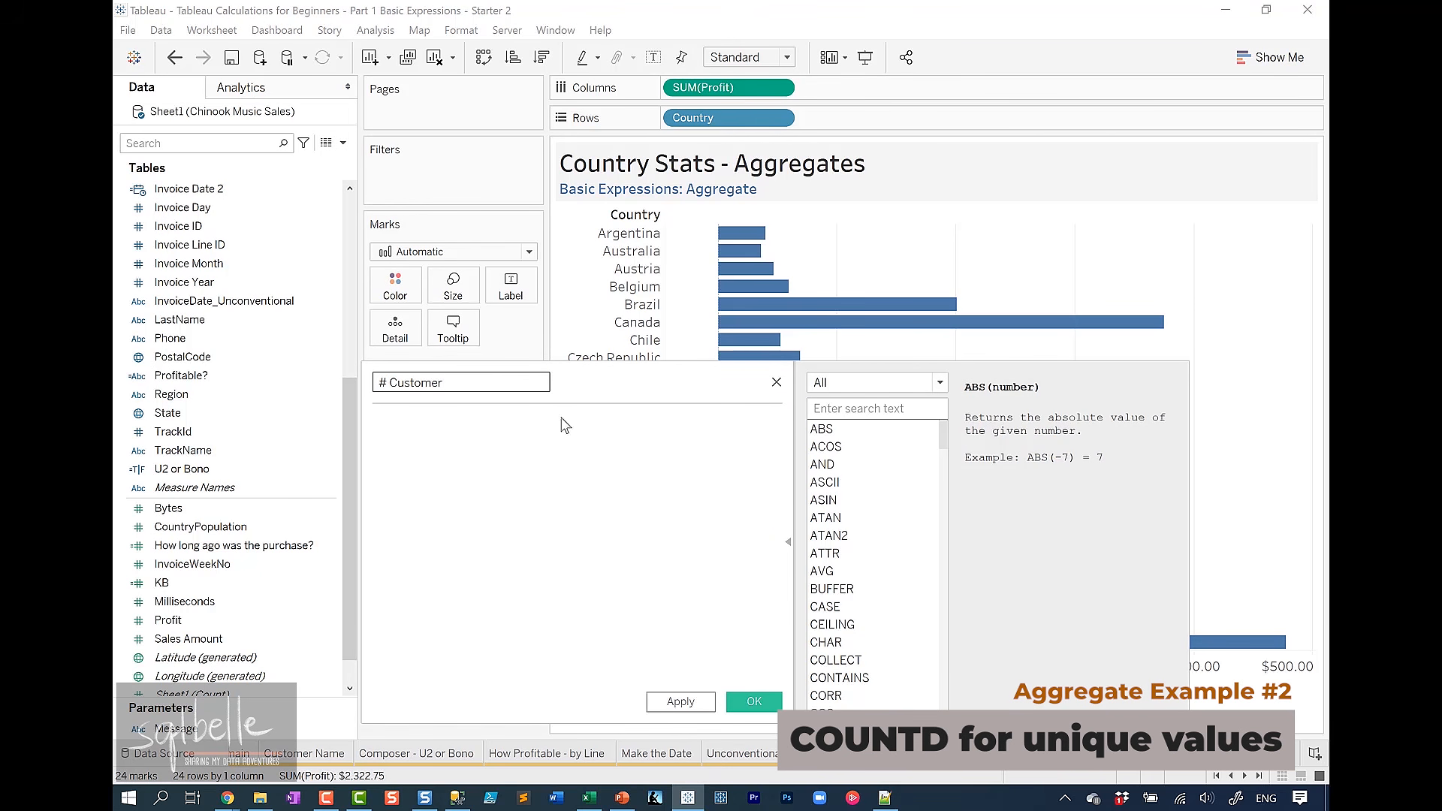
type("s")
Write the formula COUNTD([CustomerId]) to count the unique customers
left_click(601, 467)
type("COUNTD(")
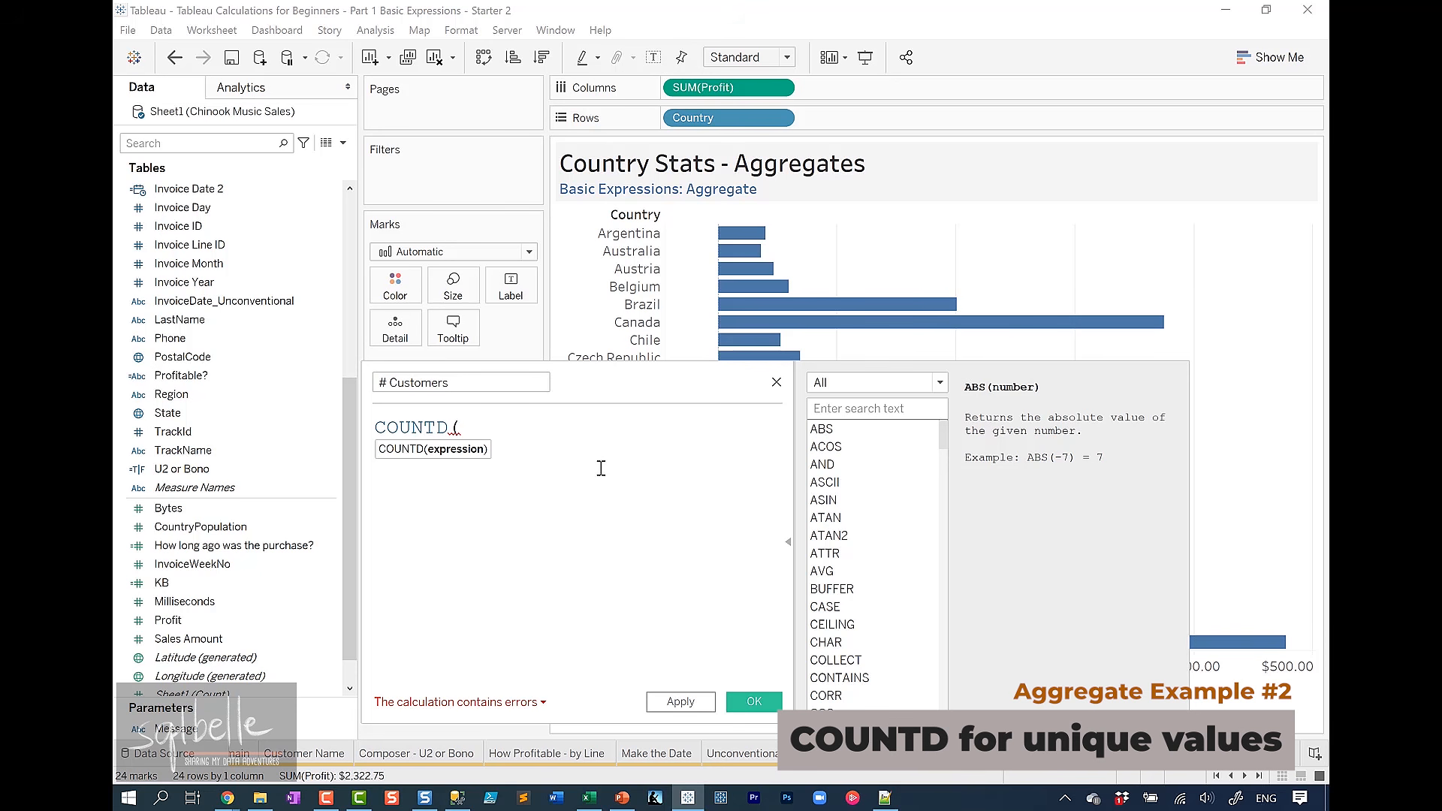
type("Cus")
key("Down")
key("Down")
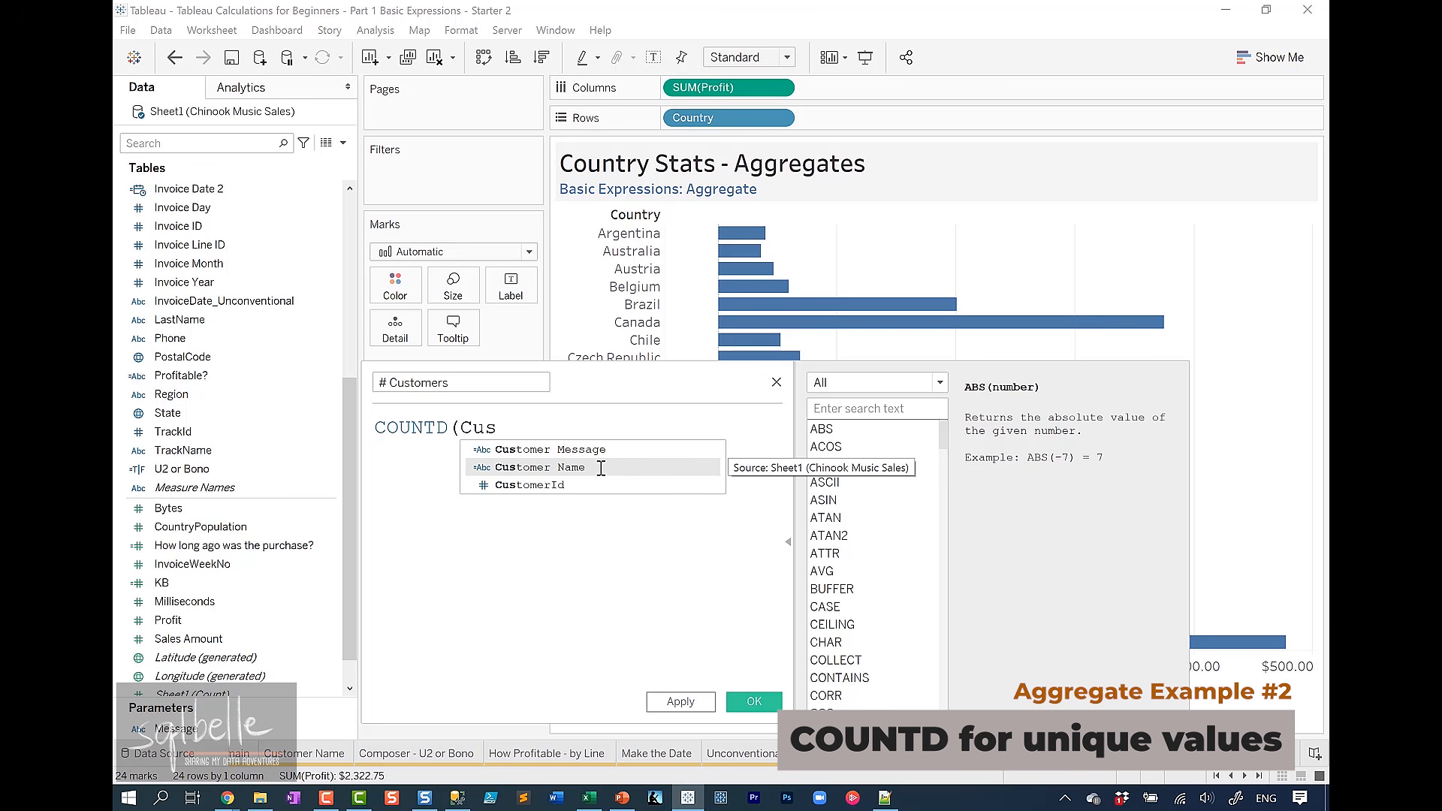
key("Return")
type(")")
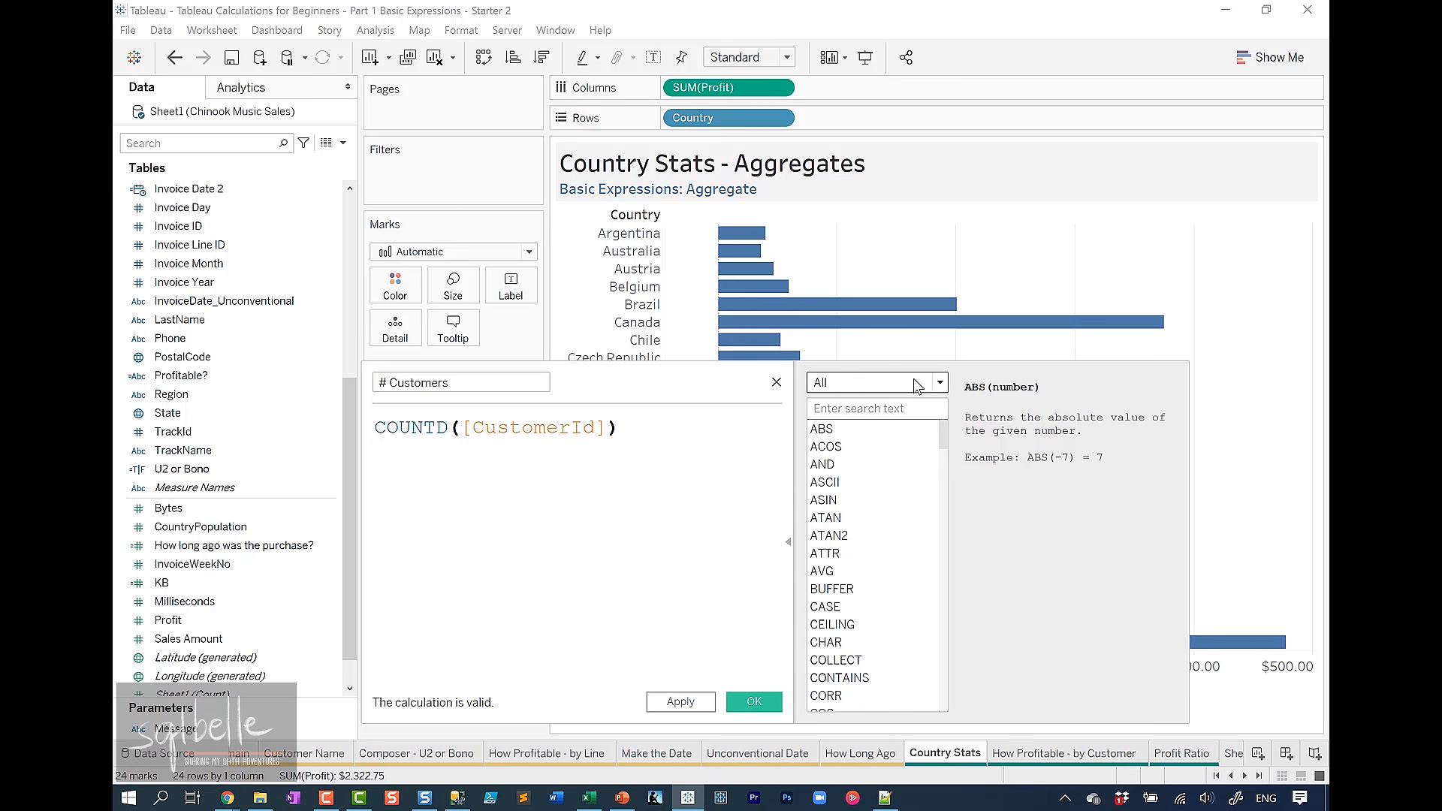
Limit the function reference to the Aggregate category and review its functions, then save the calculation
left_click(917, 386)
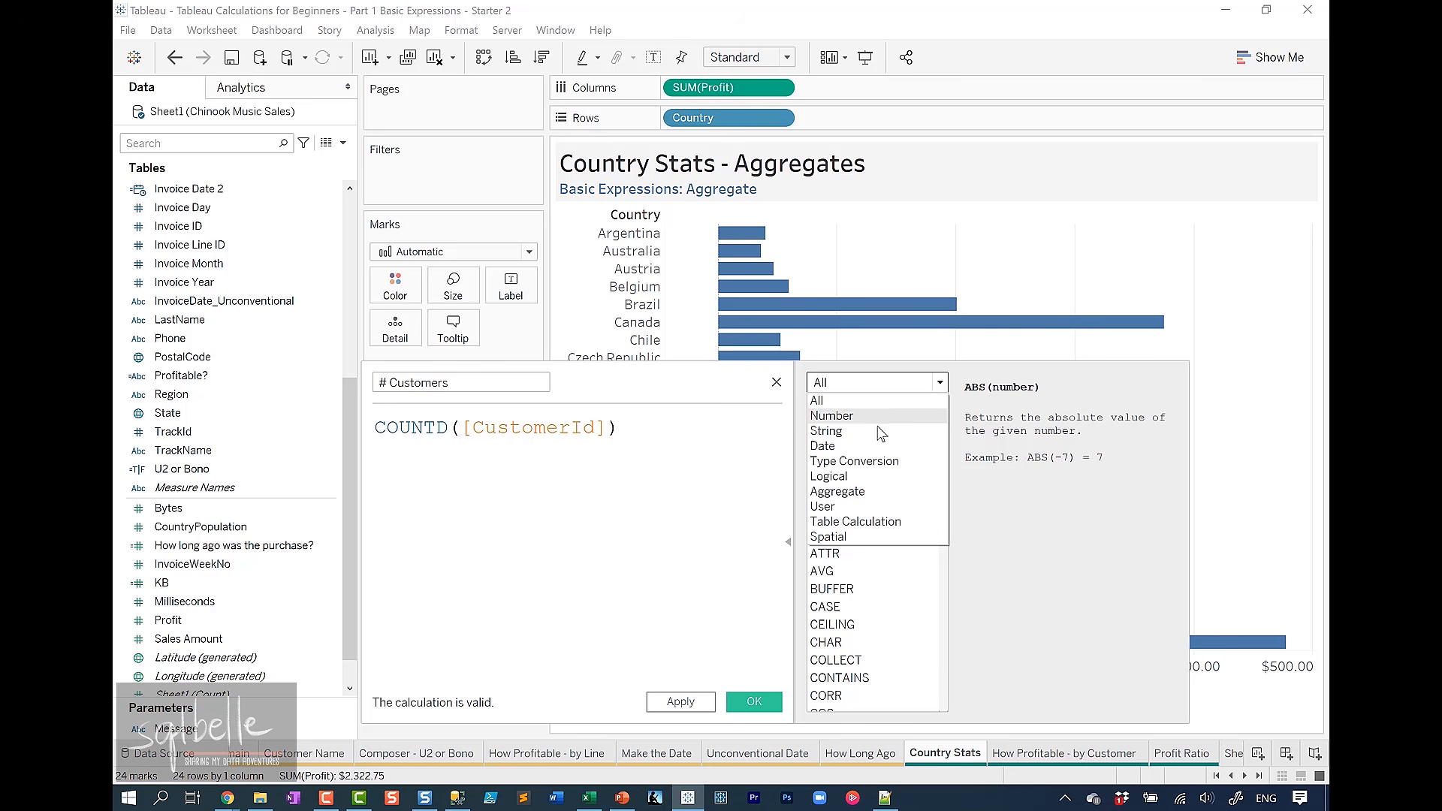
left_click(838, 492)
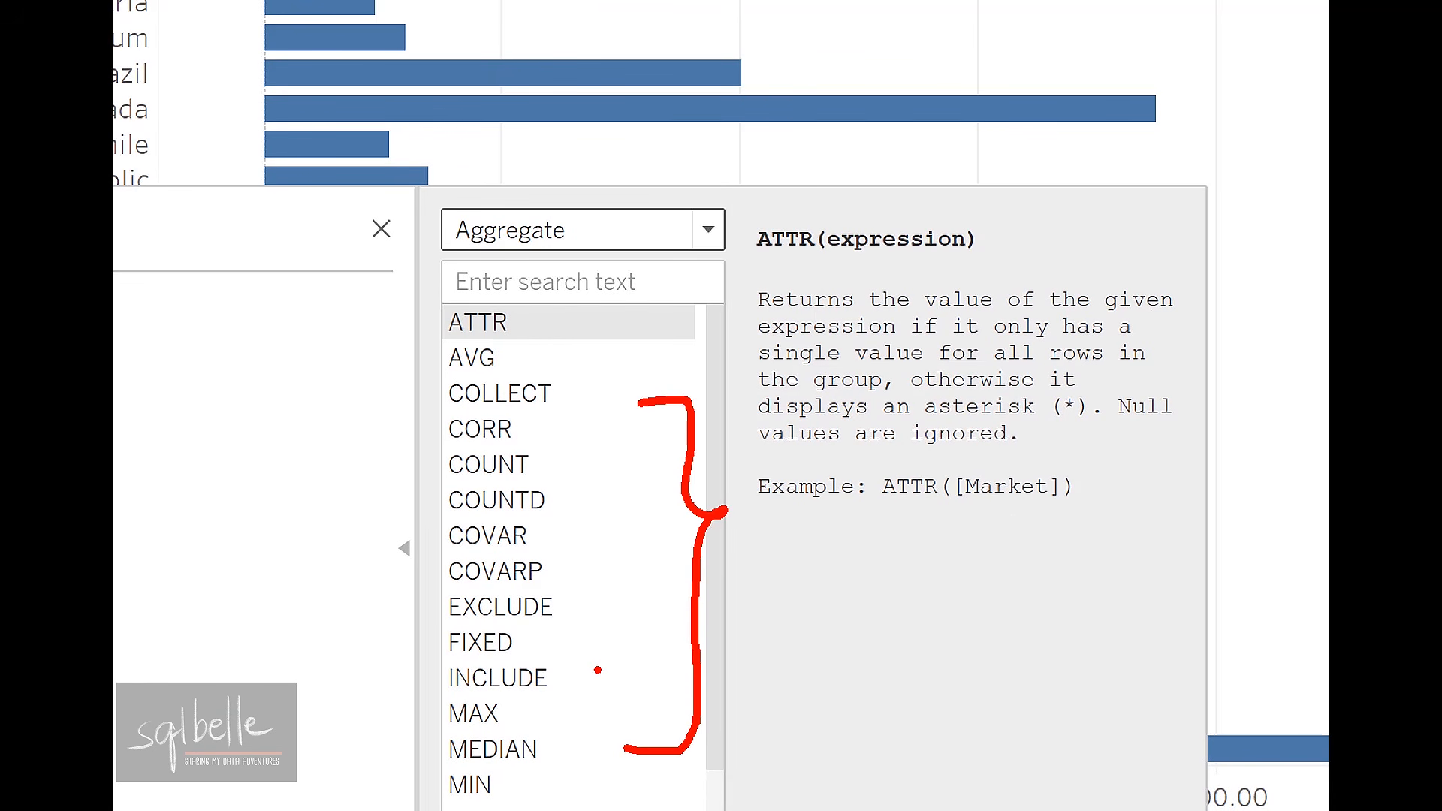
key("Escape")
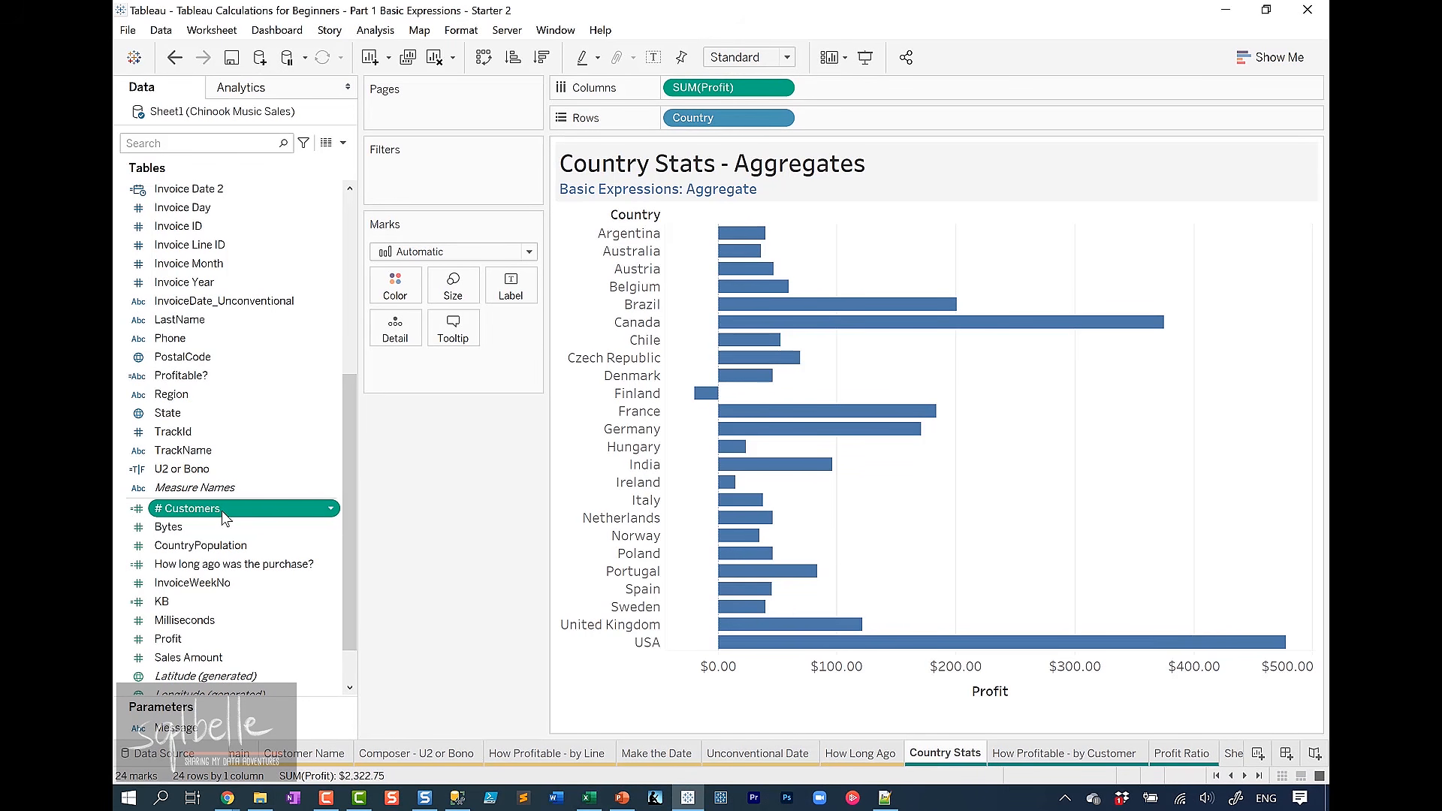
Add # Customers to Columns beside SUM(Profit)
left_click_drag(222, 514, 857, 88)
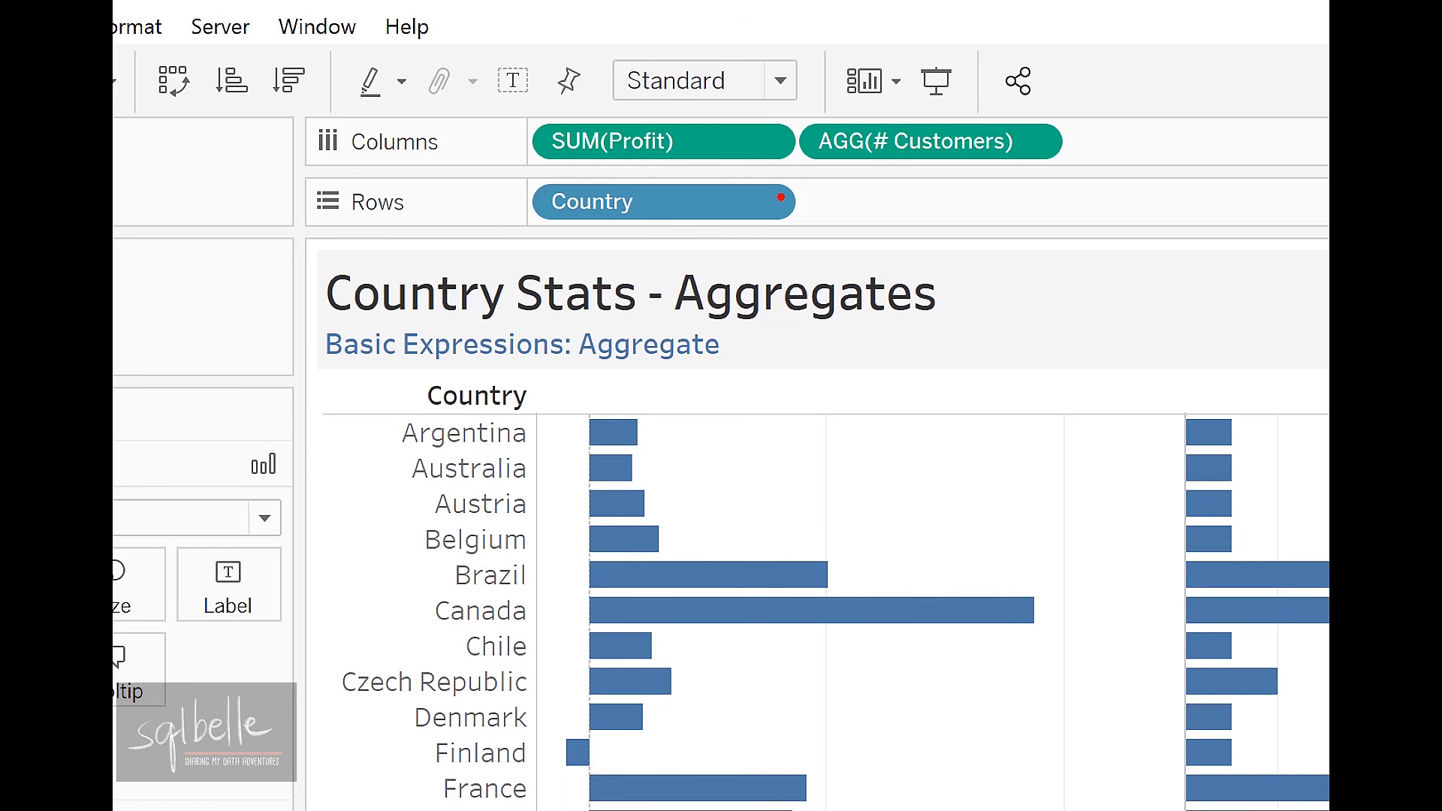
left_click_drag(792, 111, 1091, 166)
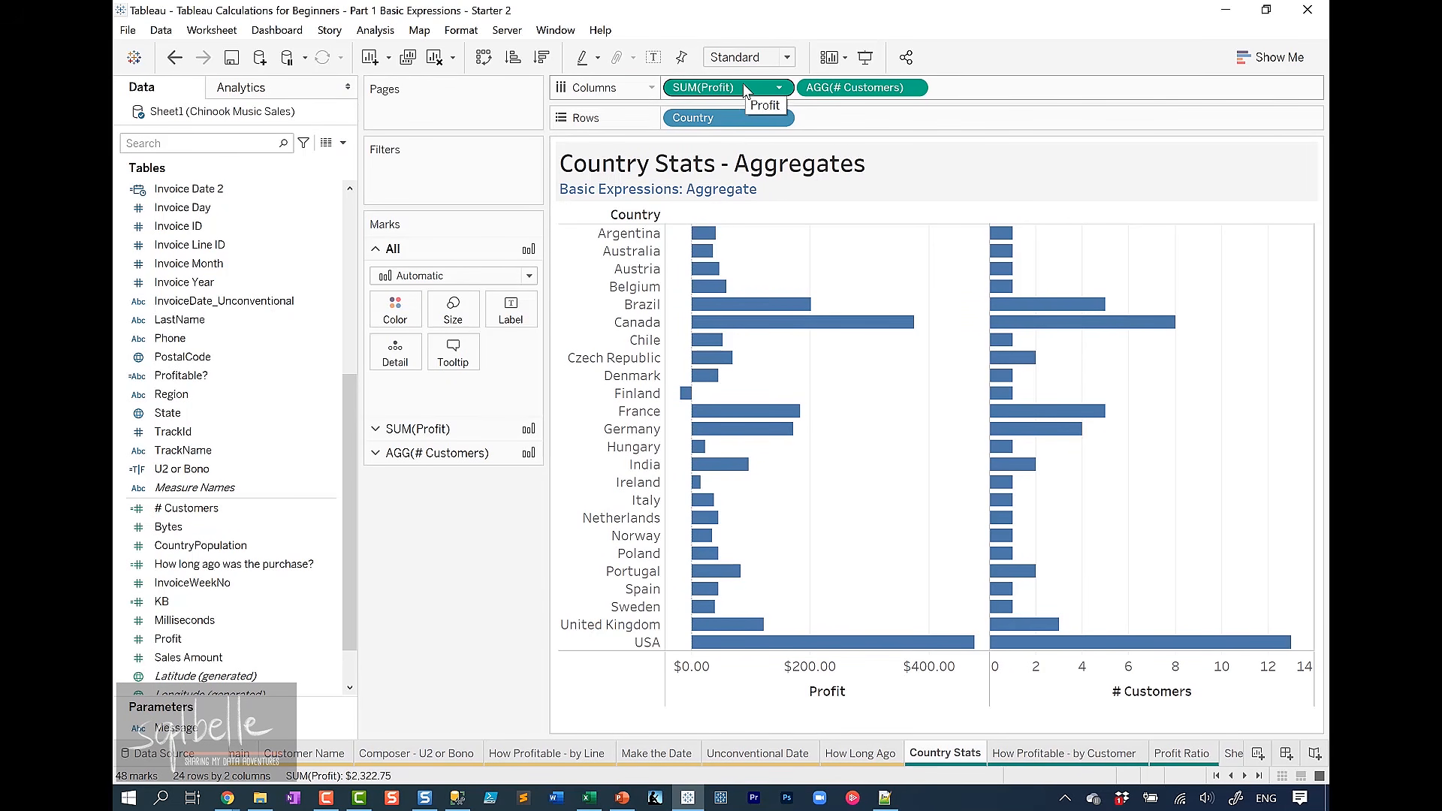
Examine which aggregations are offered for SUM(Profit) on Columns and which options AGG(# Customers) has
scroll(350, 529, "down", 1)
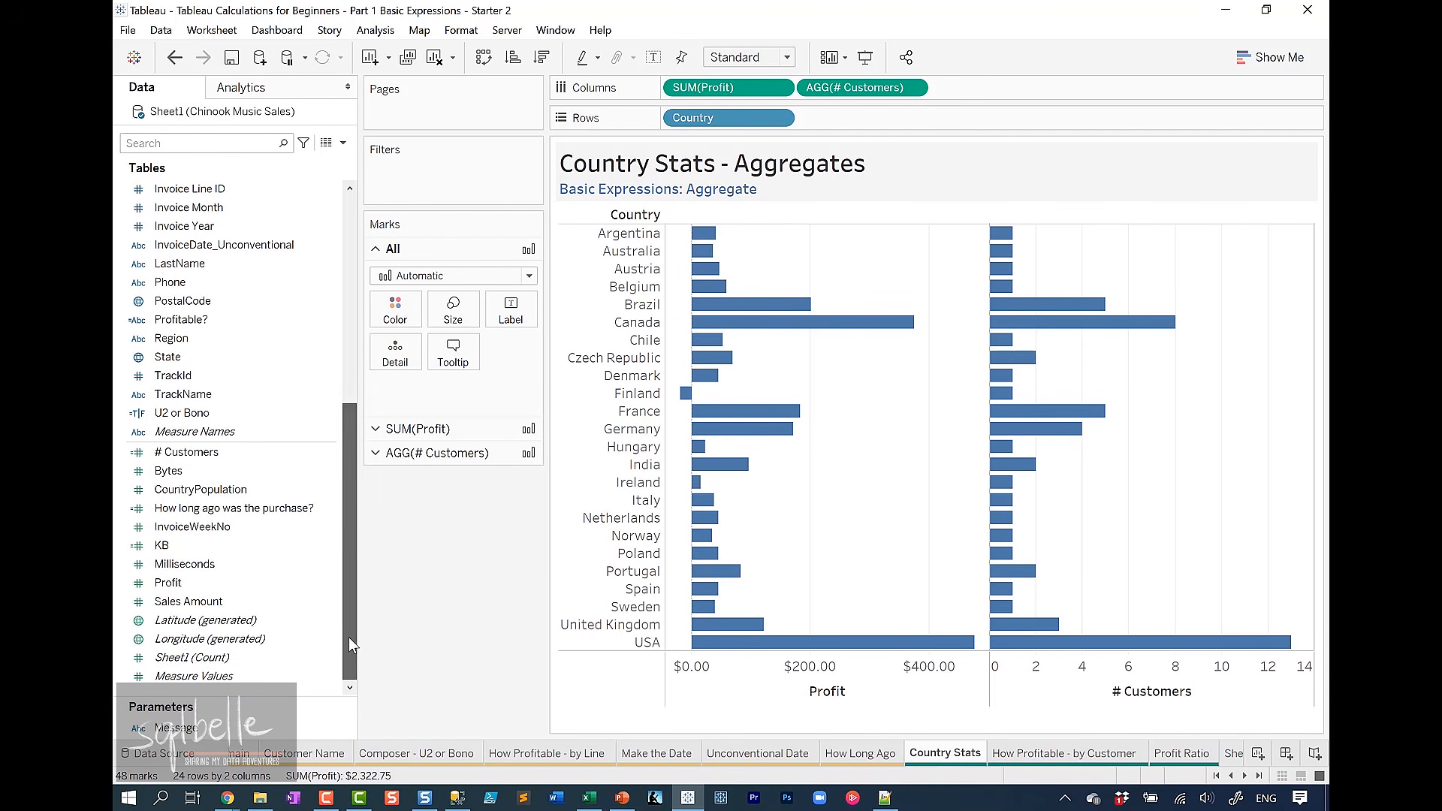
left_click(180, 583)
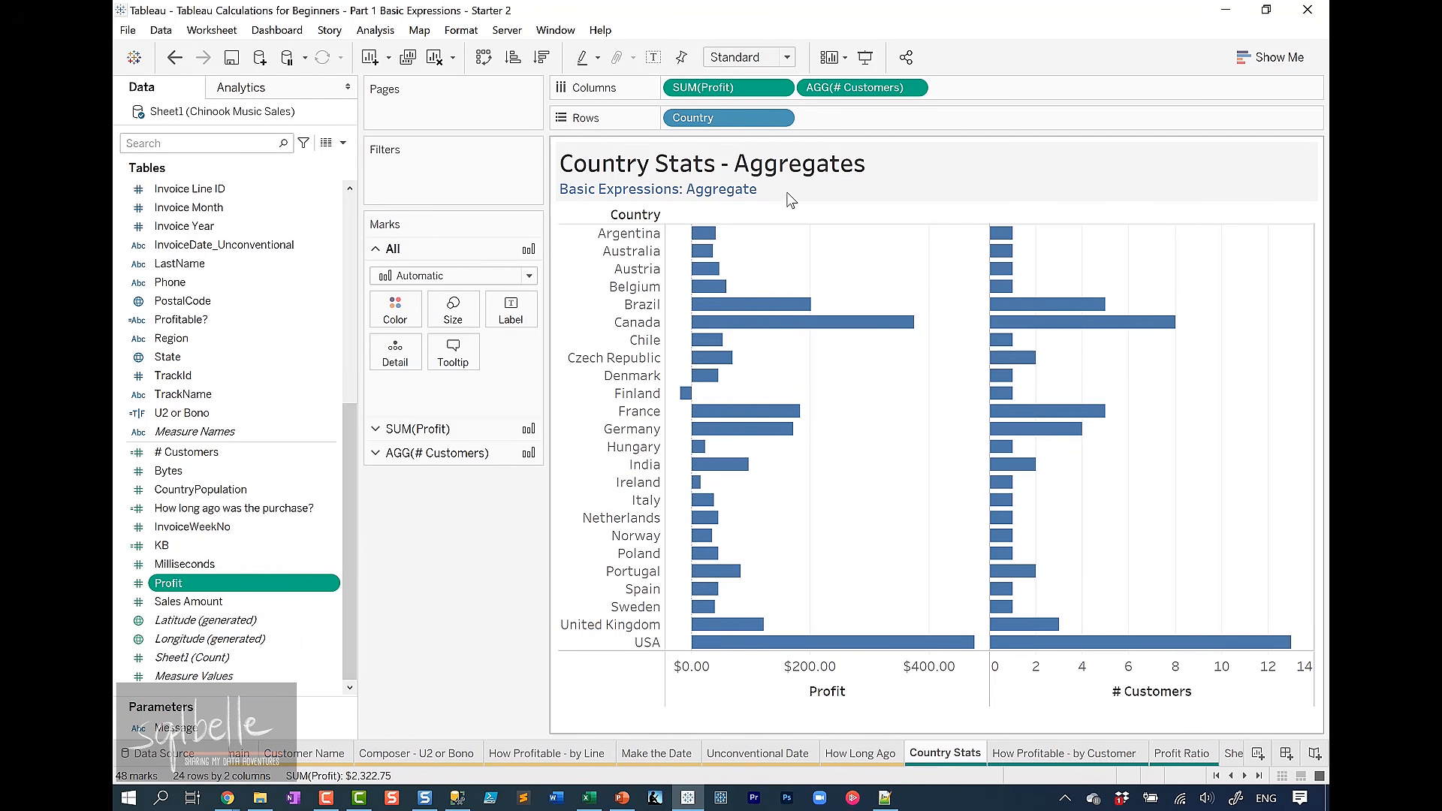
left_click(778, 90)
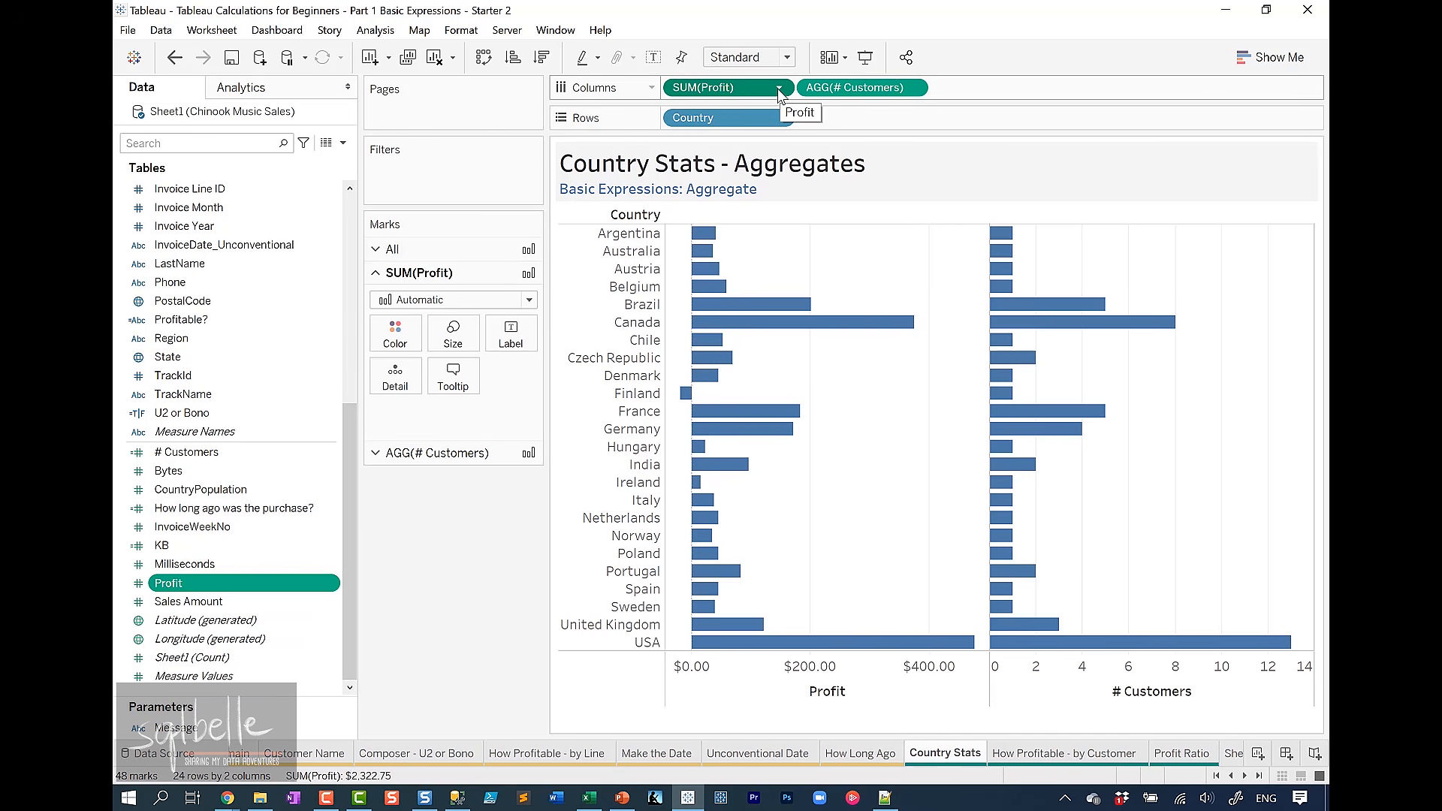
left_click(779, 89)
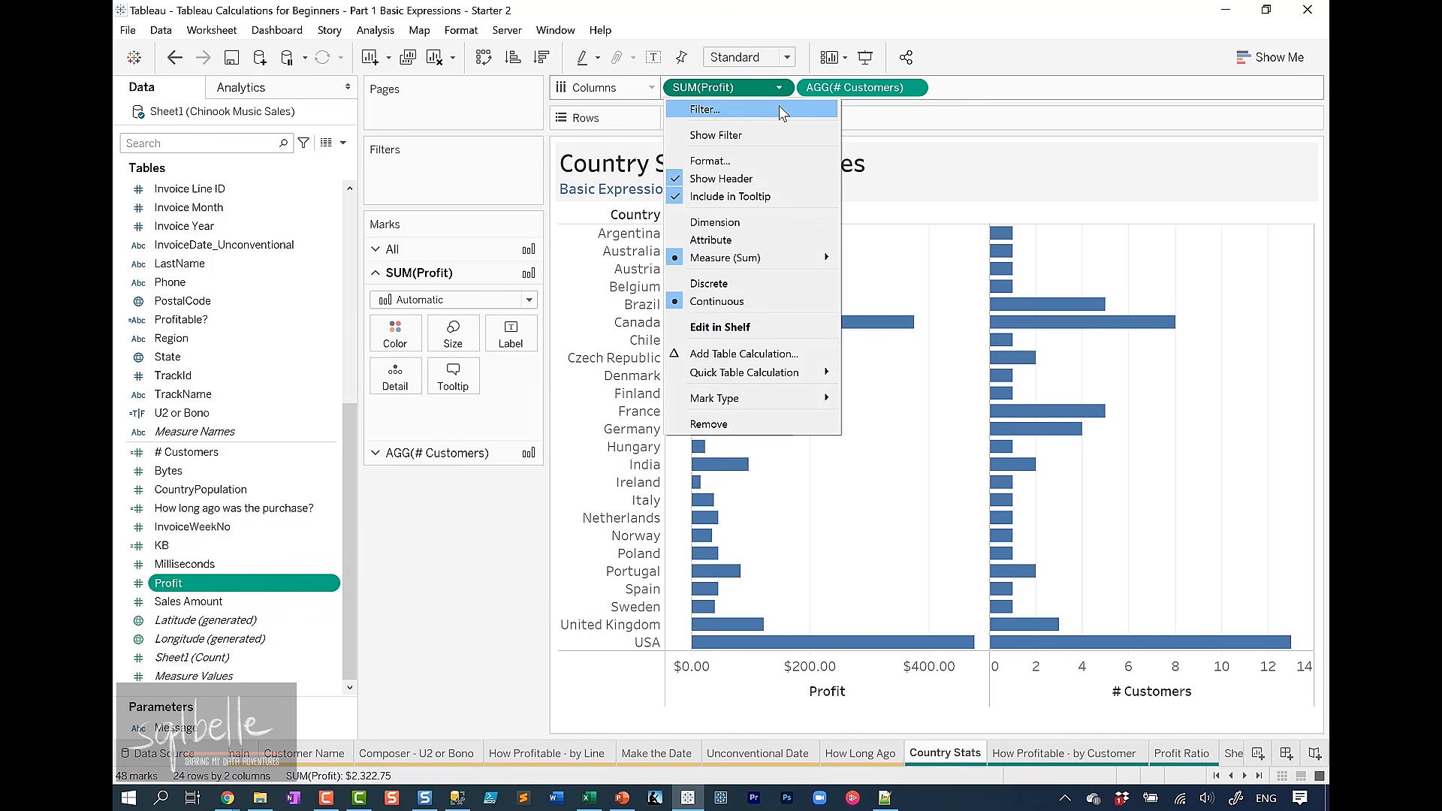
mouse_move(736, 257)
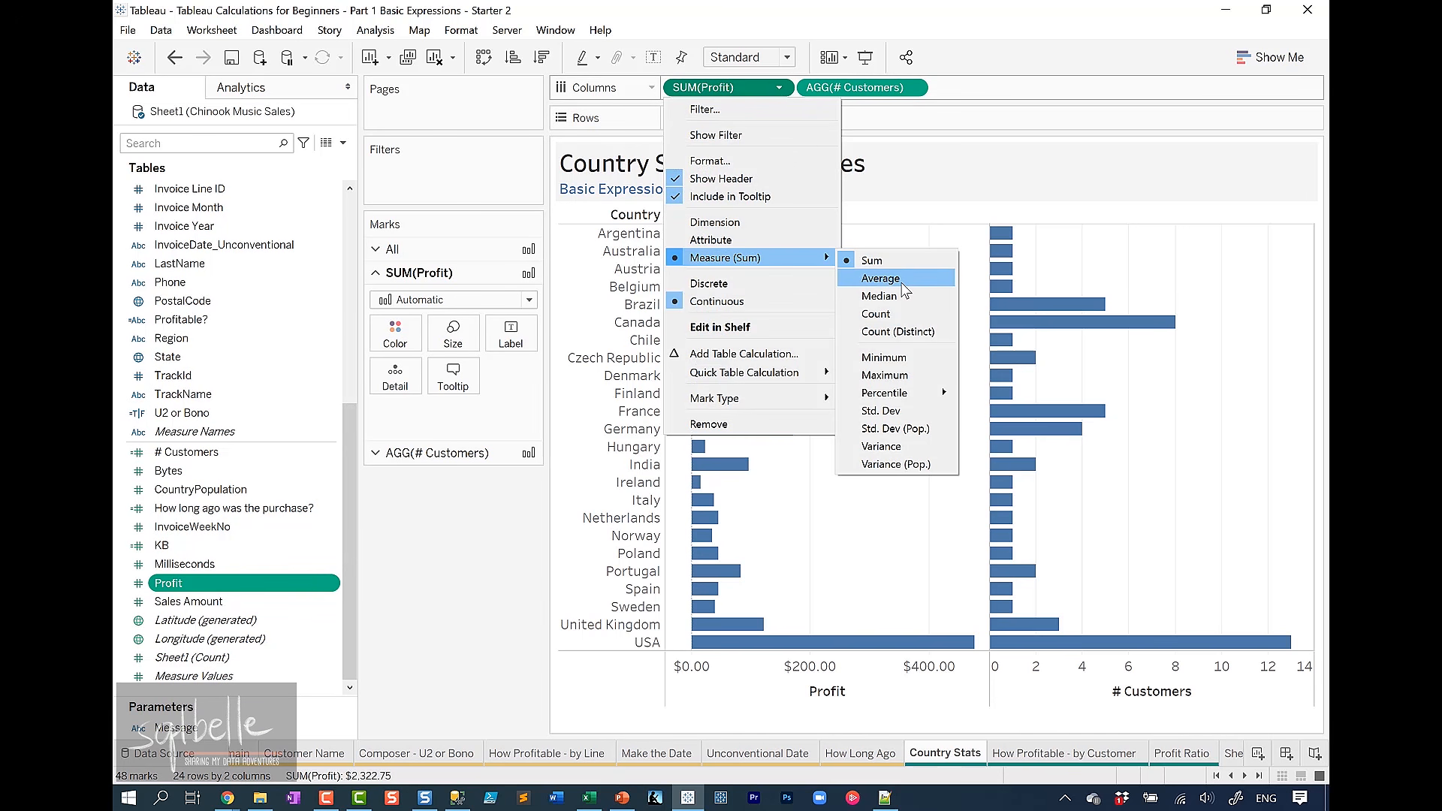
left_click(945, 61)
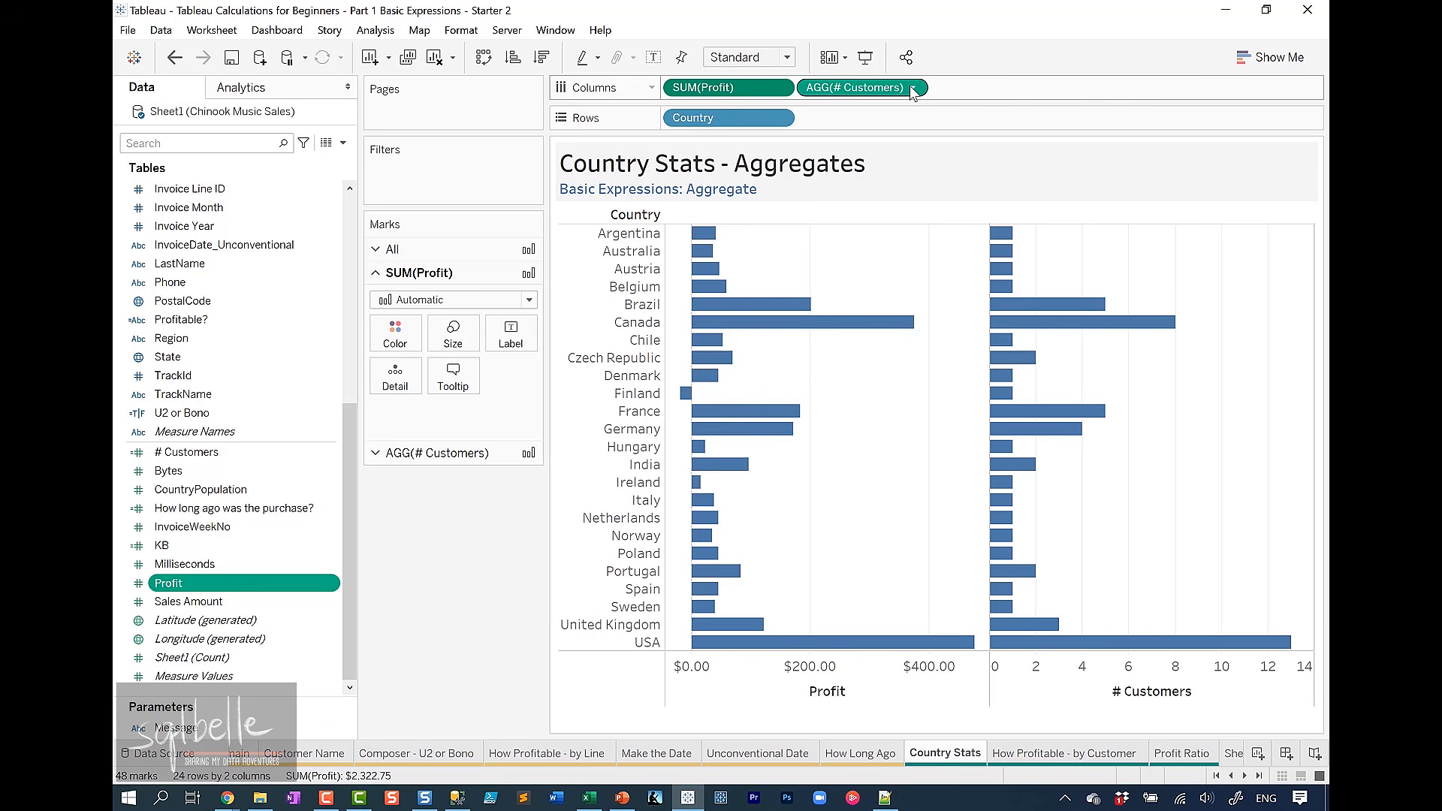
left_click(913, 89)
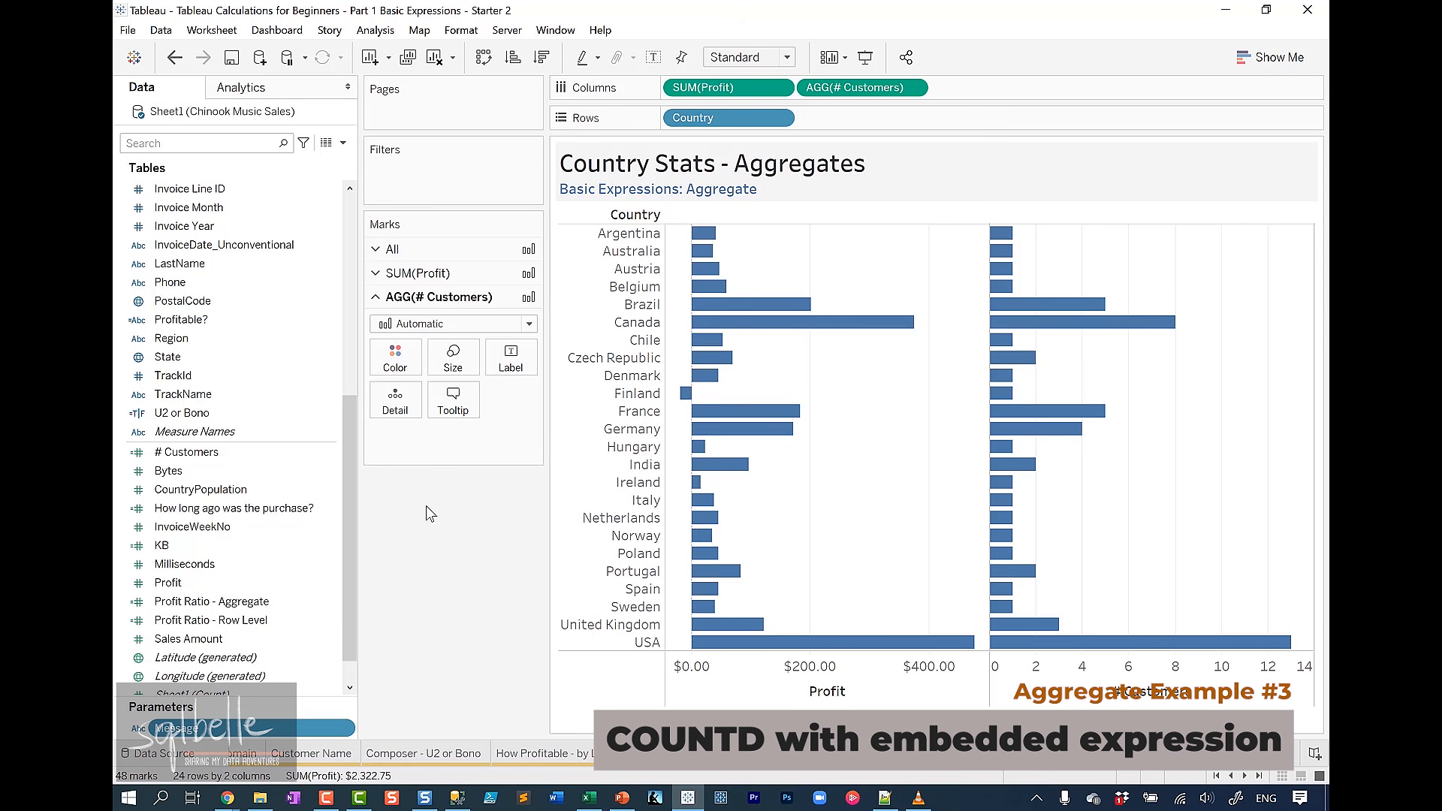
Create another calculated field and name it "# Profitable Customers"
left_click(344, 143)
left_click(225, 155)
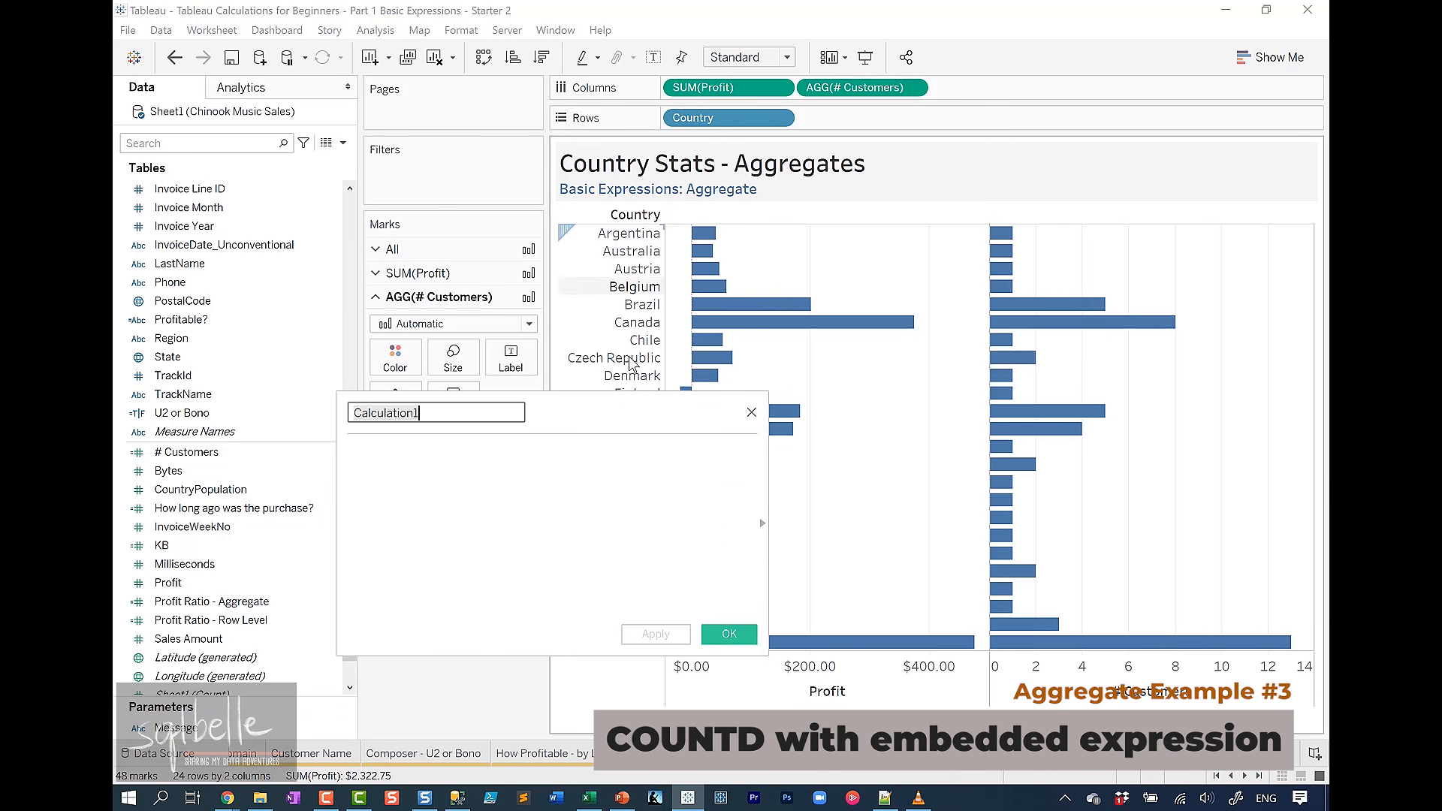
left_click_drag(602, 421, 609, 442)
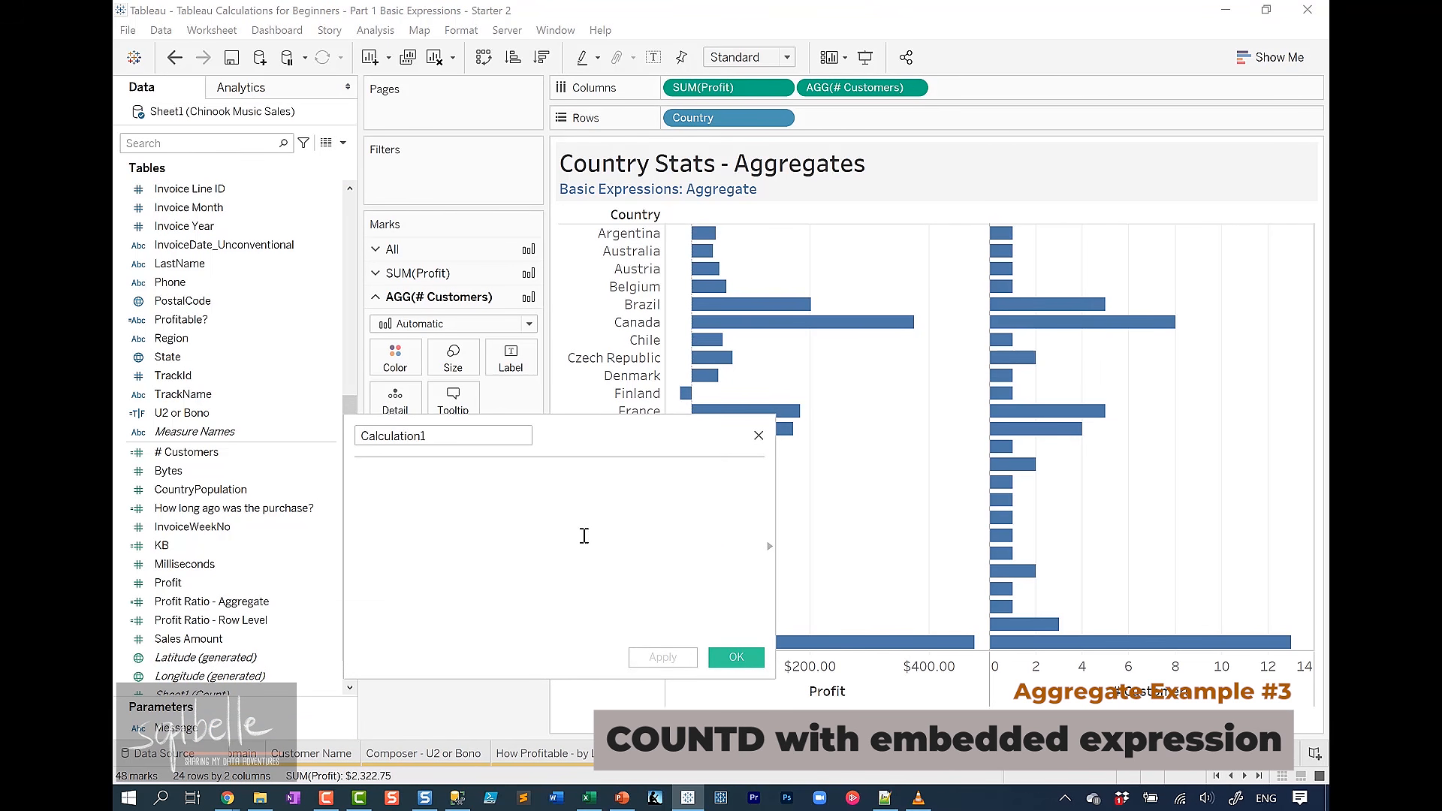
key("shift+Tab")
key("BackSpace")
type("# Profitable Customers")
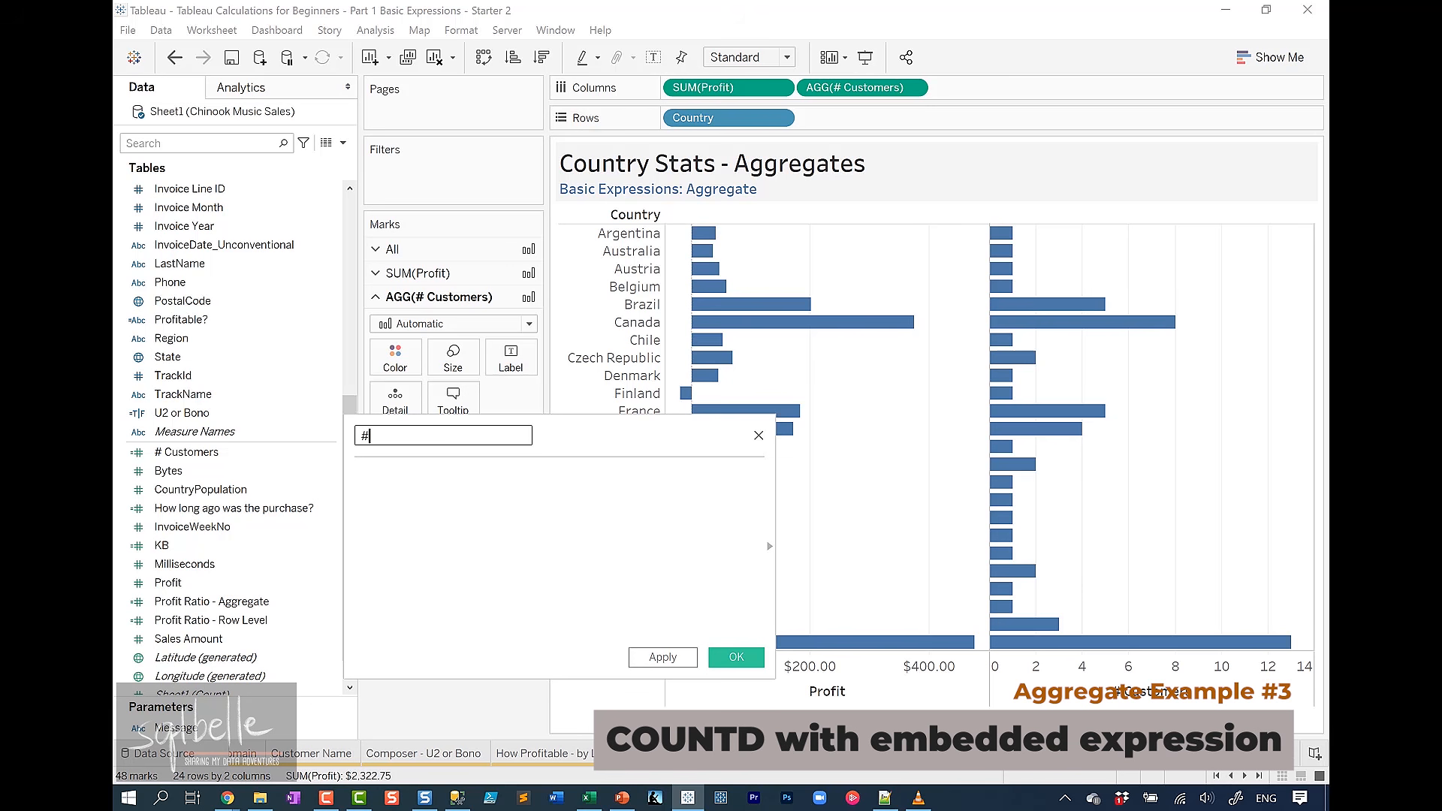
Start the formula with COUNTD( and put the condition IF [Profit]>0 on the line below
left_click(426, 488)
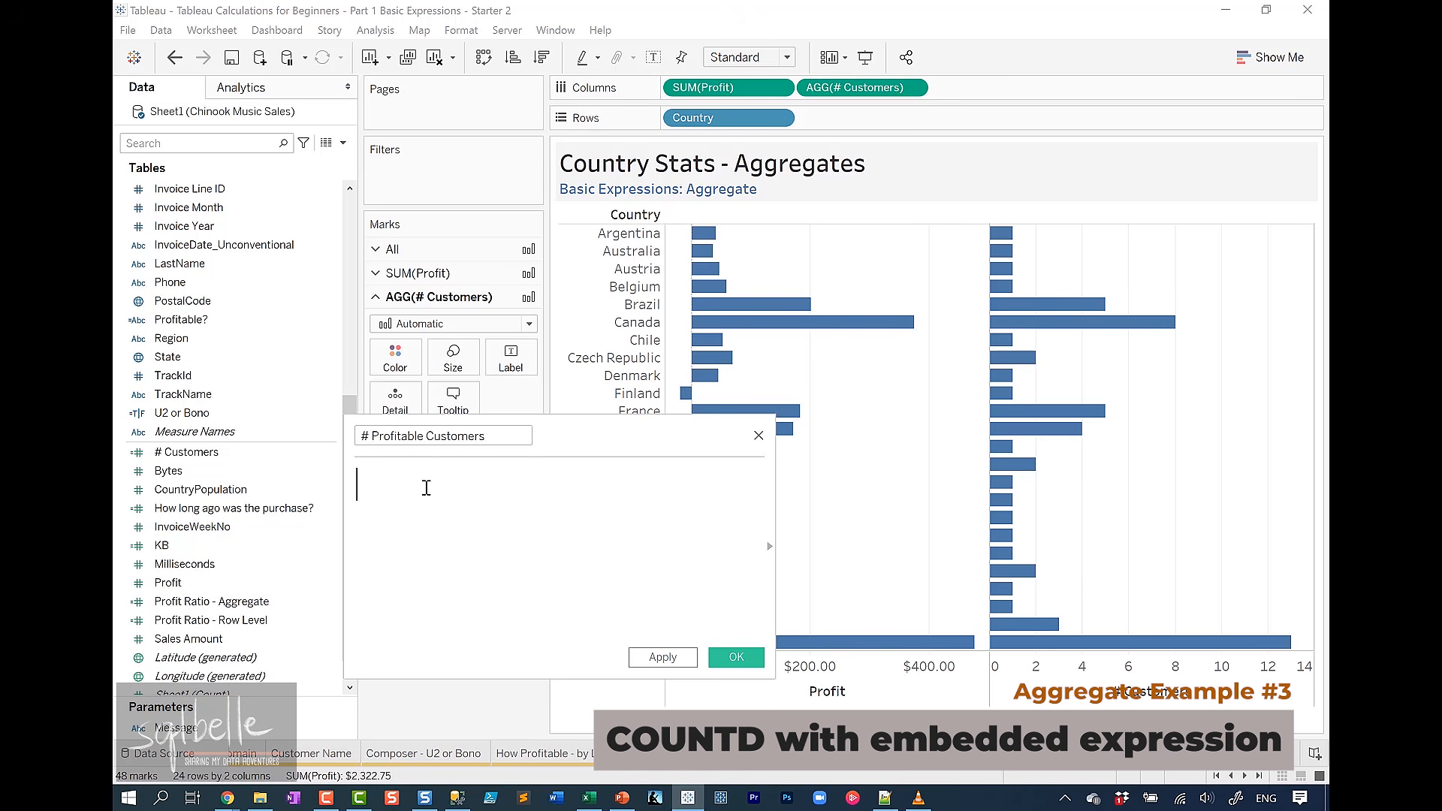
type("COUNTD(")
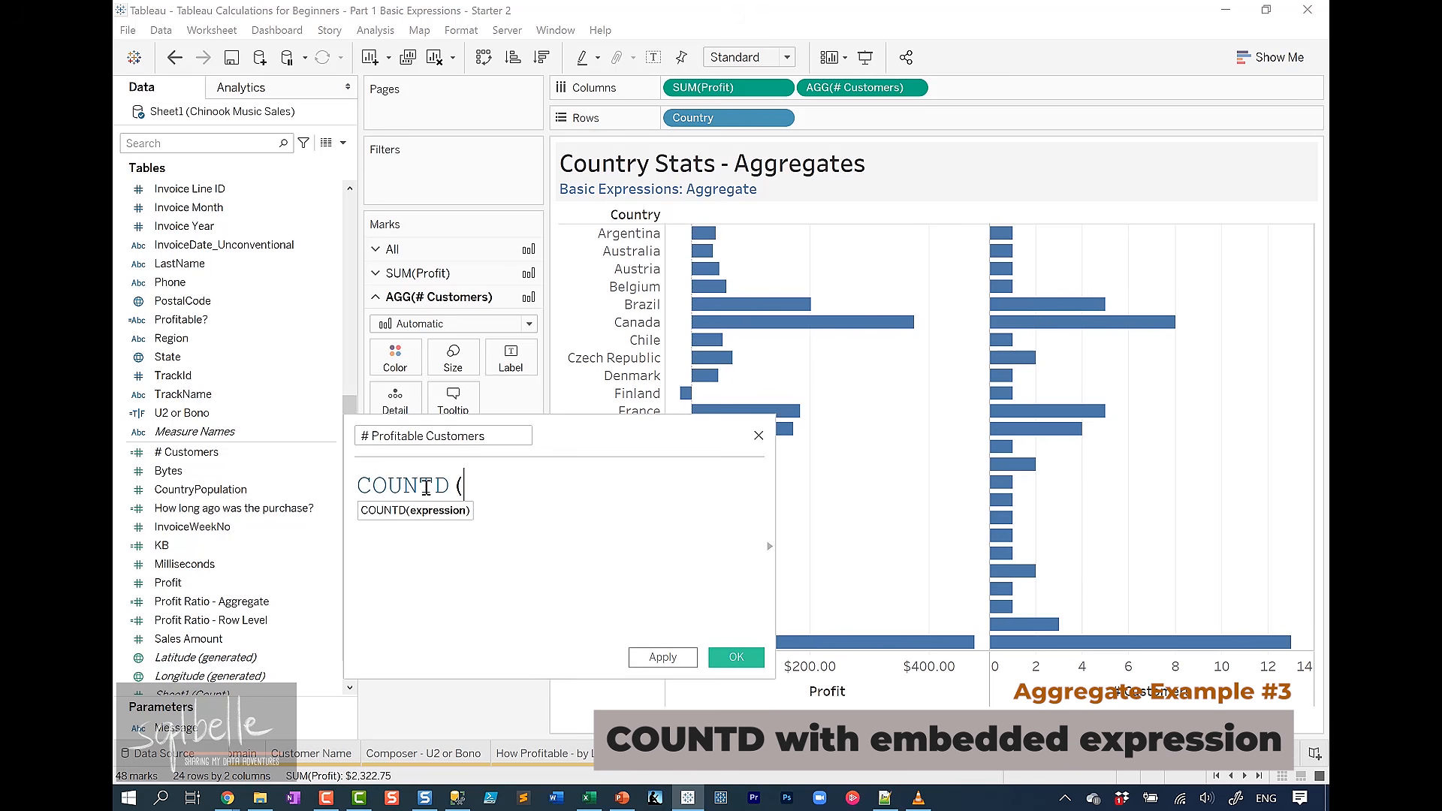
key("Return")
type("IF")
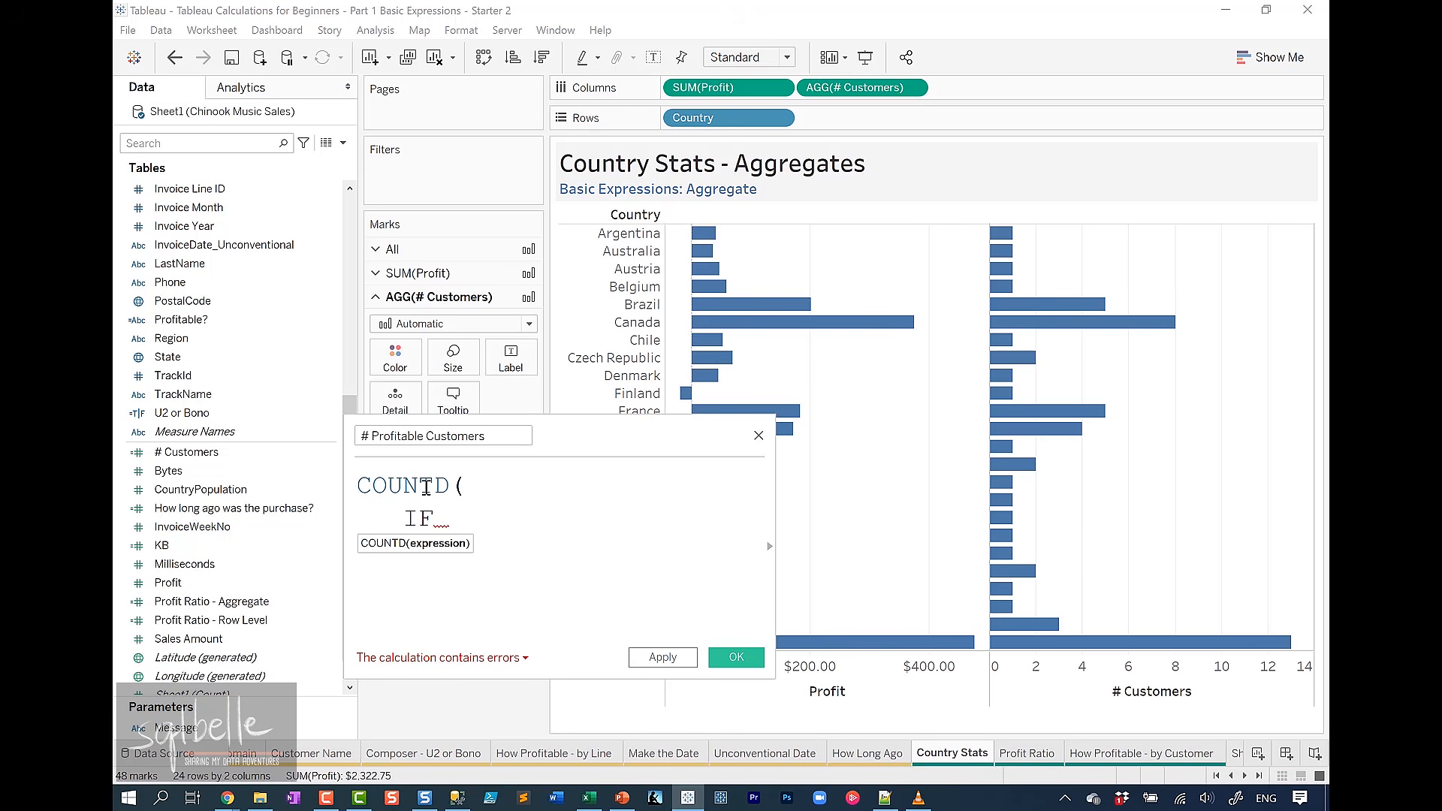
type(" Profi")
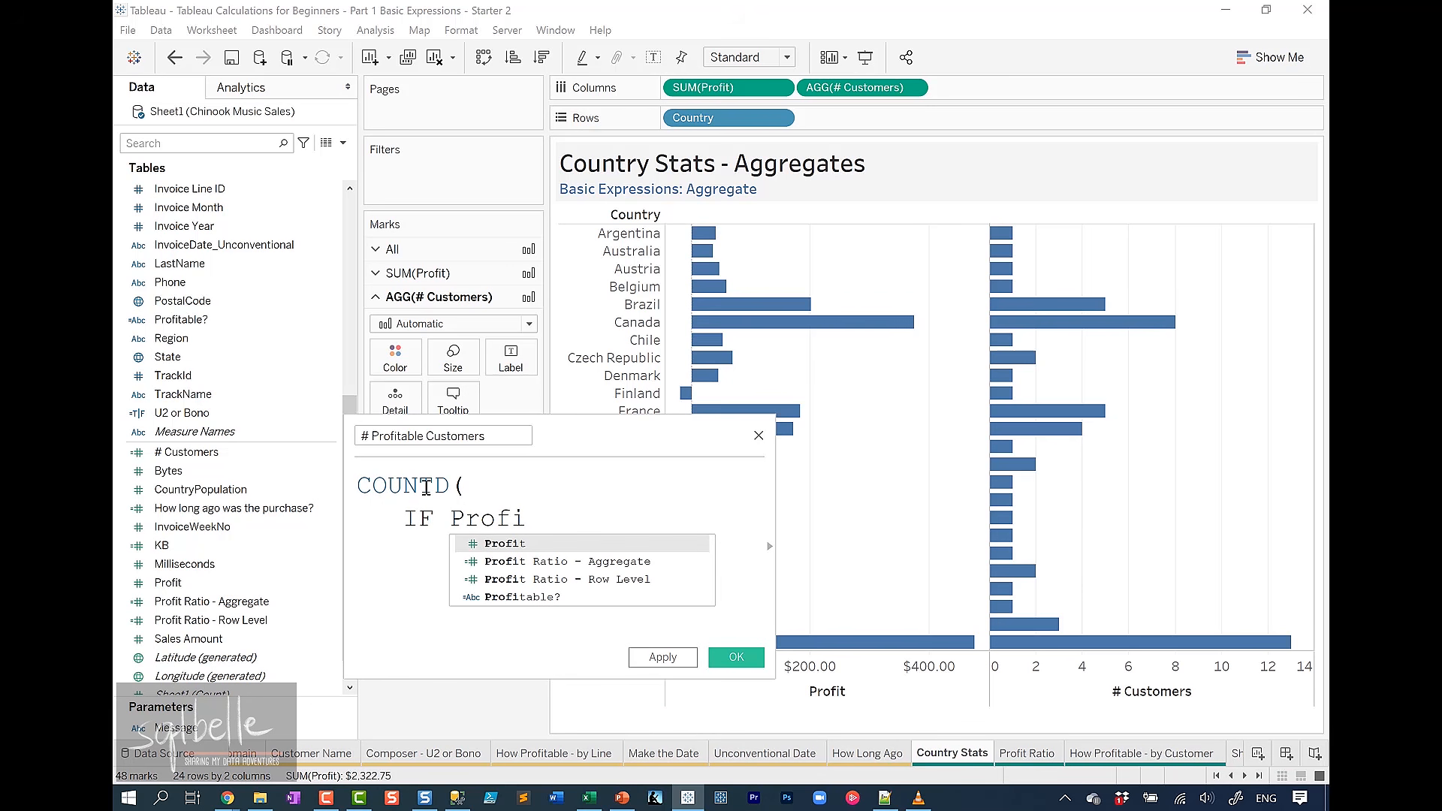
key("Return")
type(">0")
key("Return")
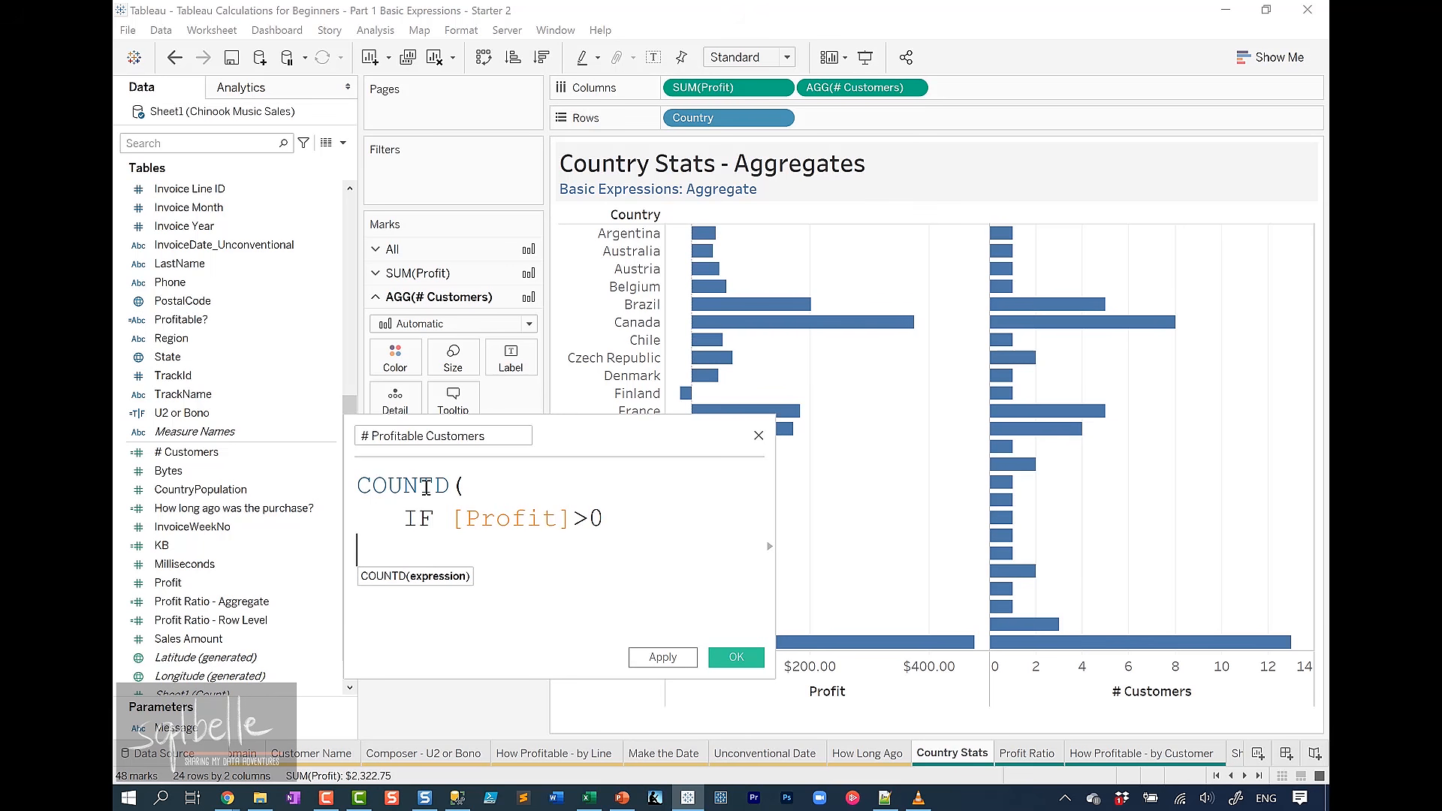
Complete the formula with THEN [CustomerId], END and the closing parenthesis, each on its own line
type("Cust")
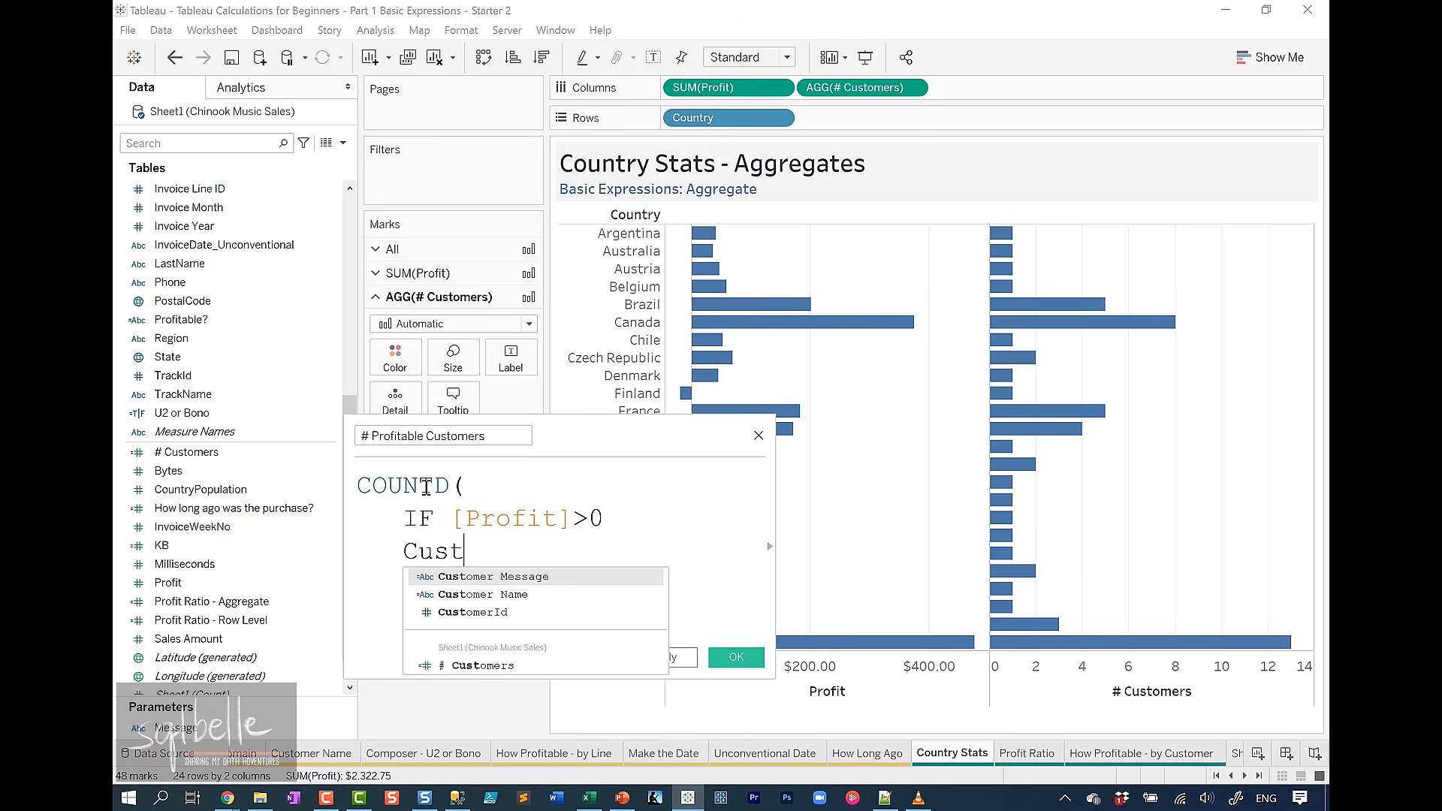
type("i")
key("BackSpace")
type("ome")
key("Down")
key("Down")
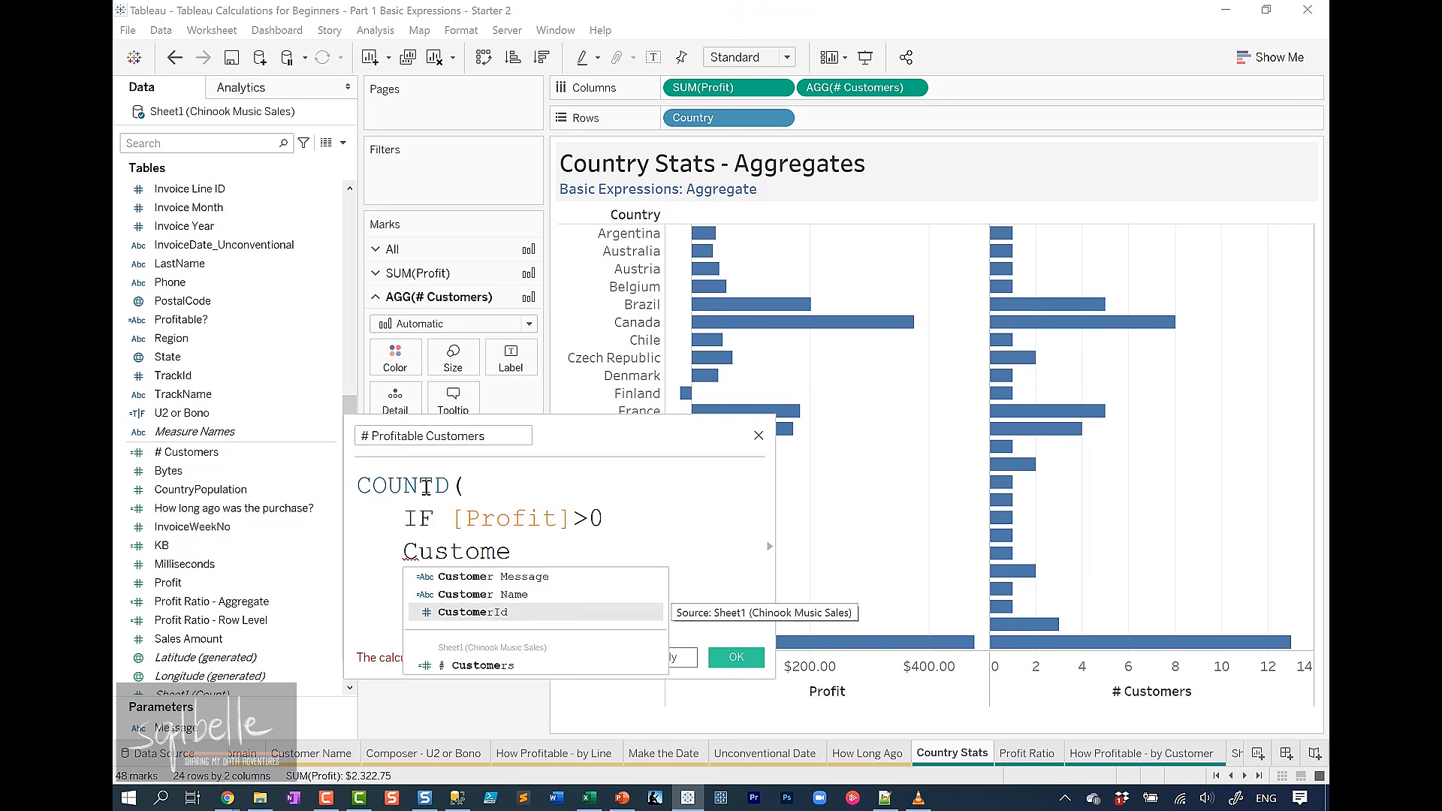
key("Return")
key("Return")
type("END")
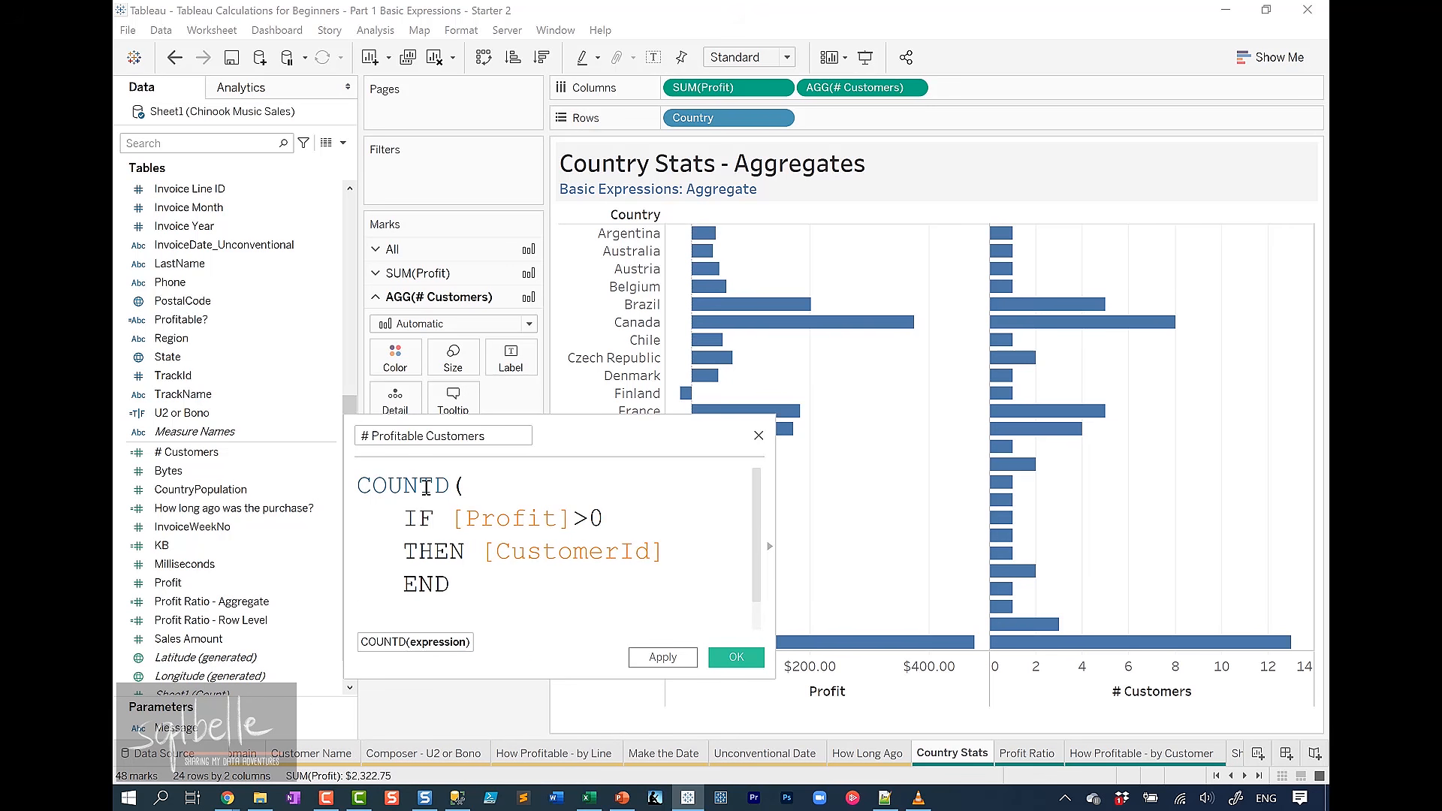
key("Return")
type(")")
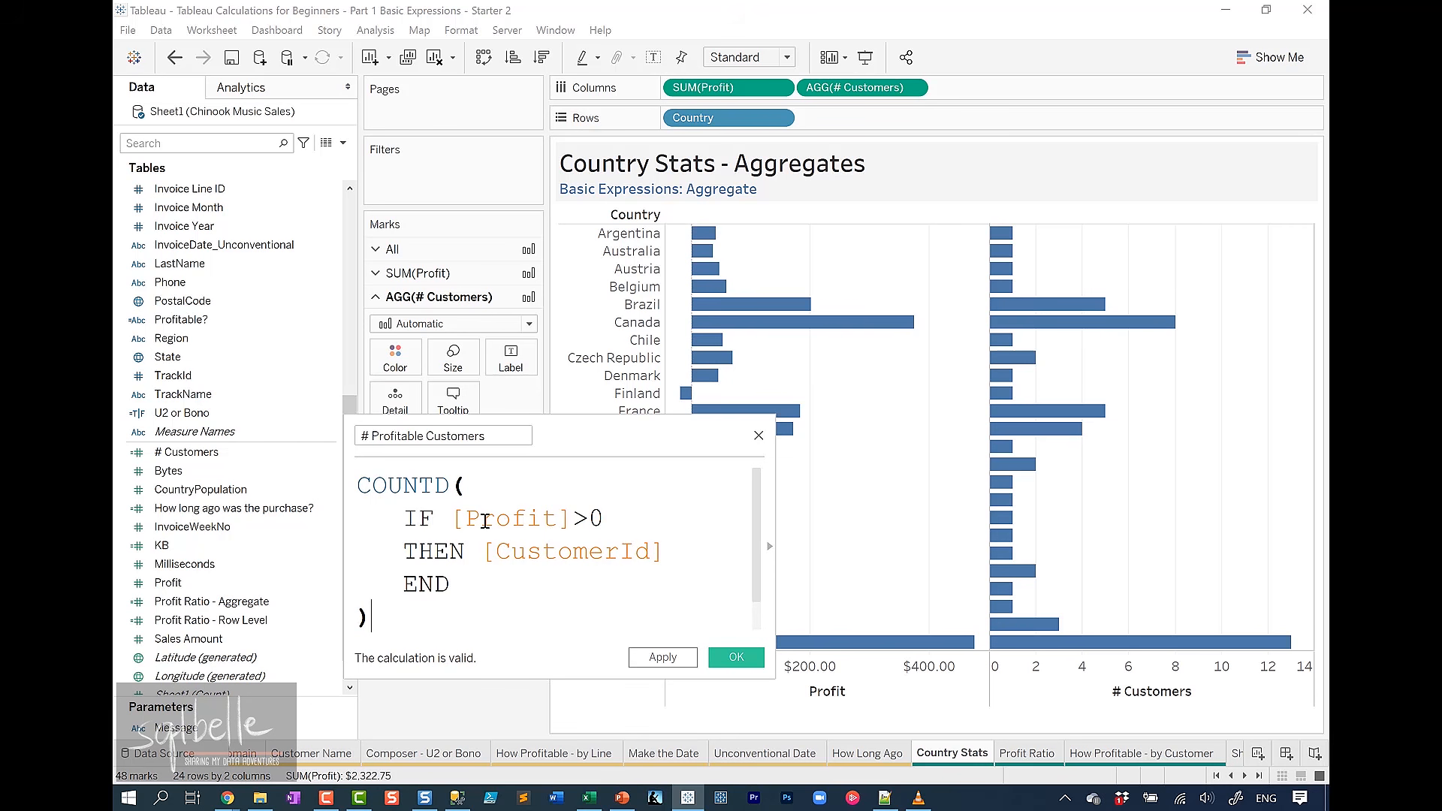
left_click_drag(404, 552, 686, 554)
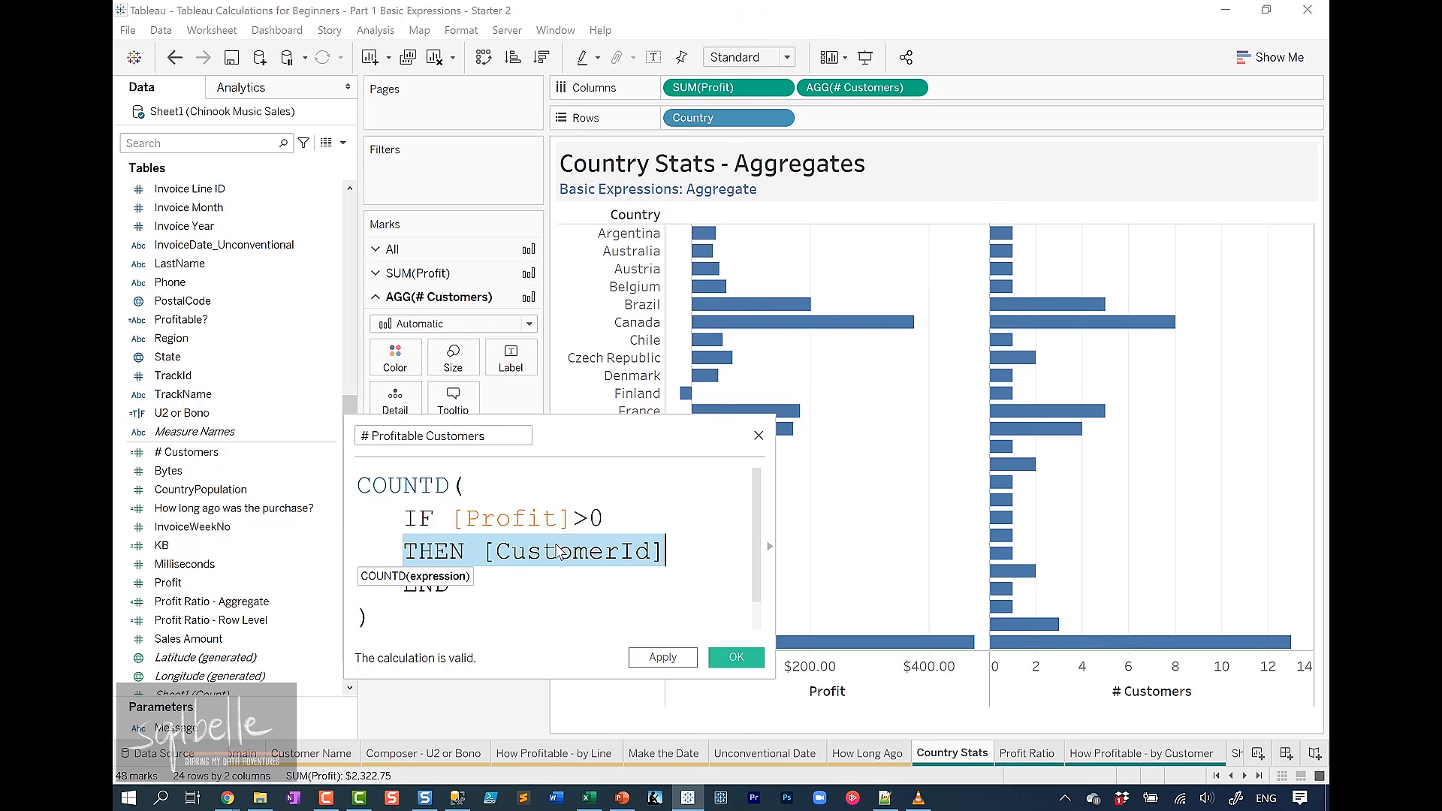
left_click(404, 485)
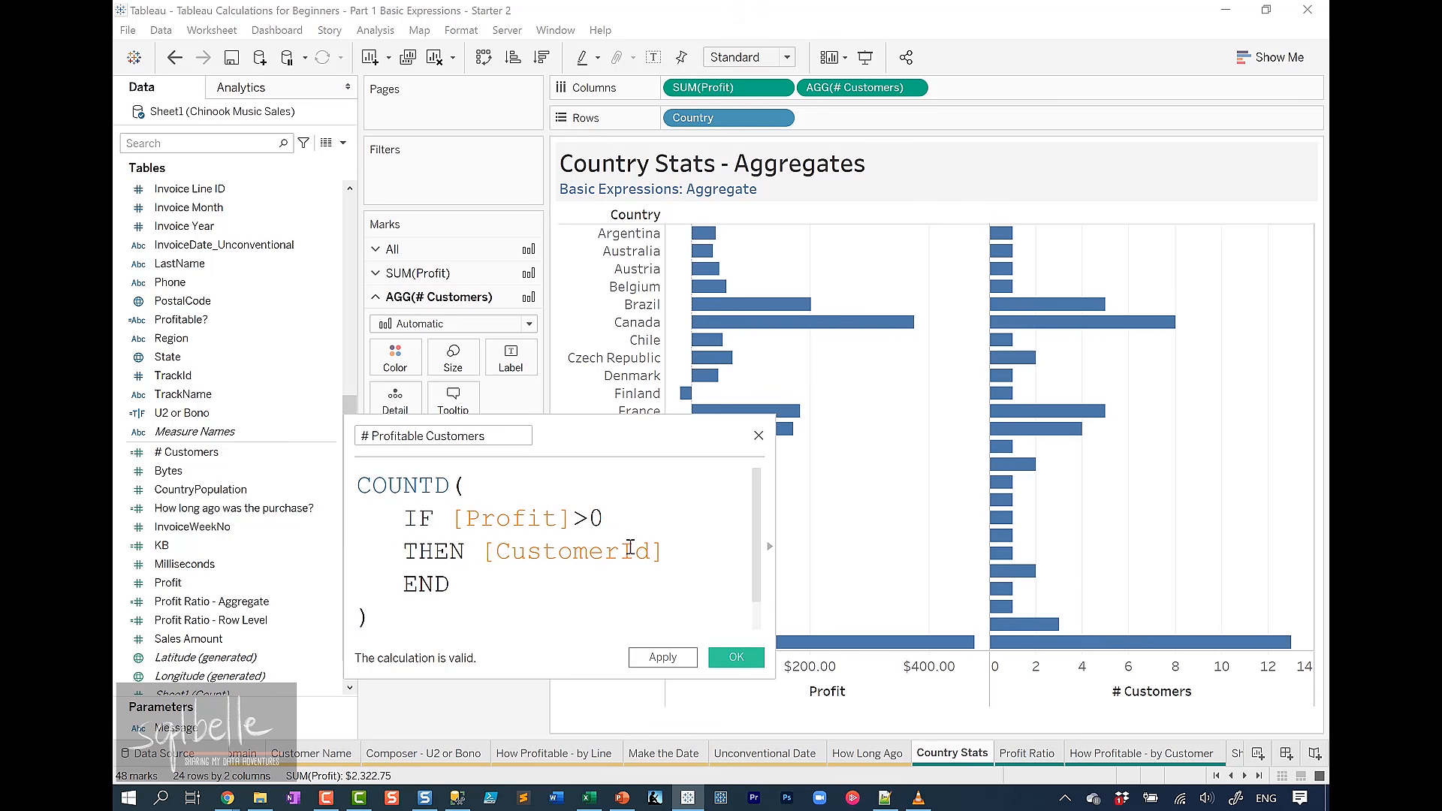
left_click(682, 550)
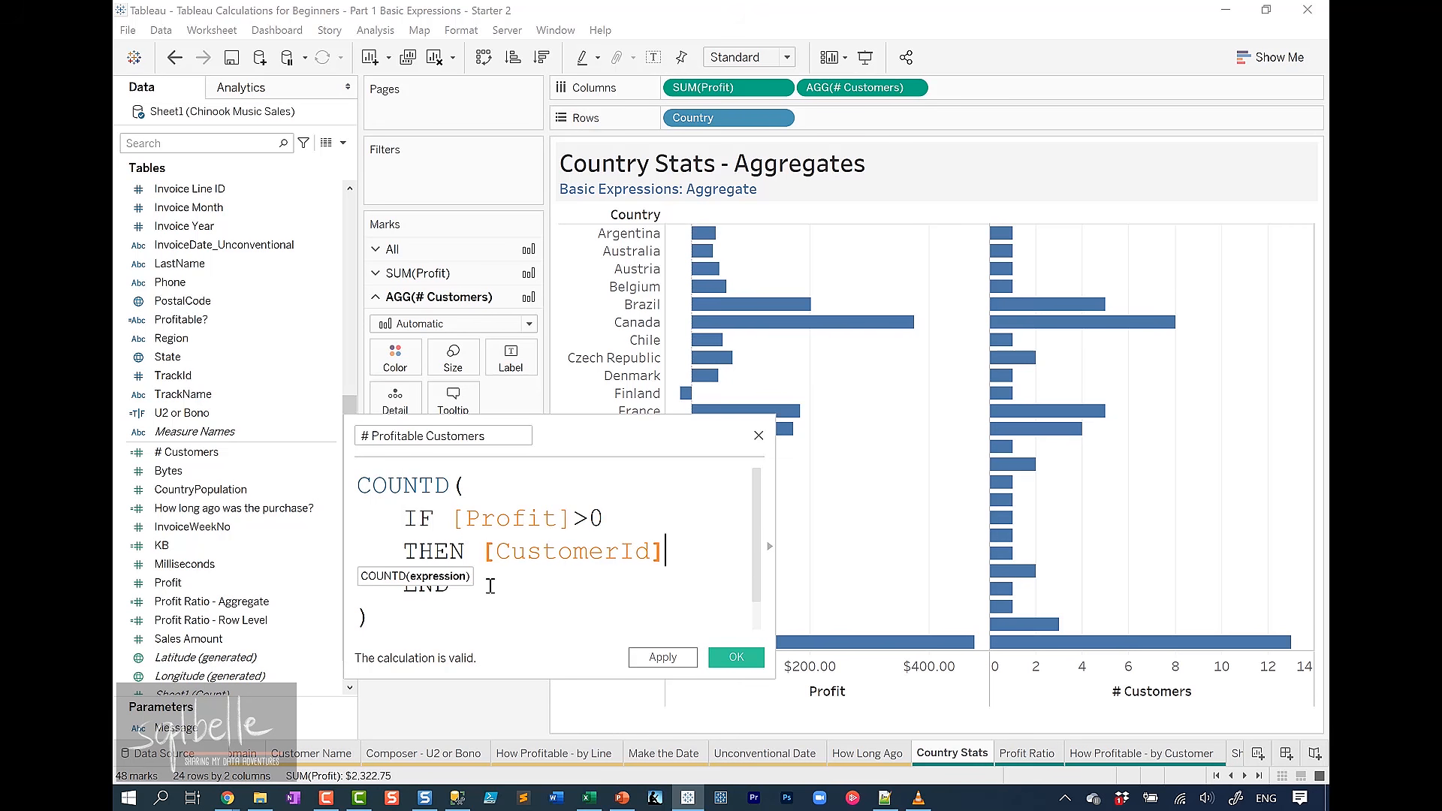
left_click_drag(483, 585, 321, 506)
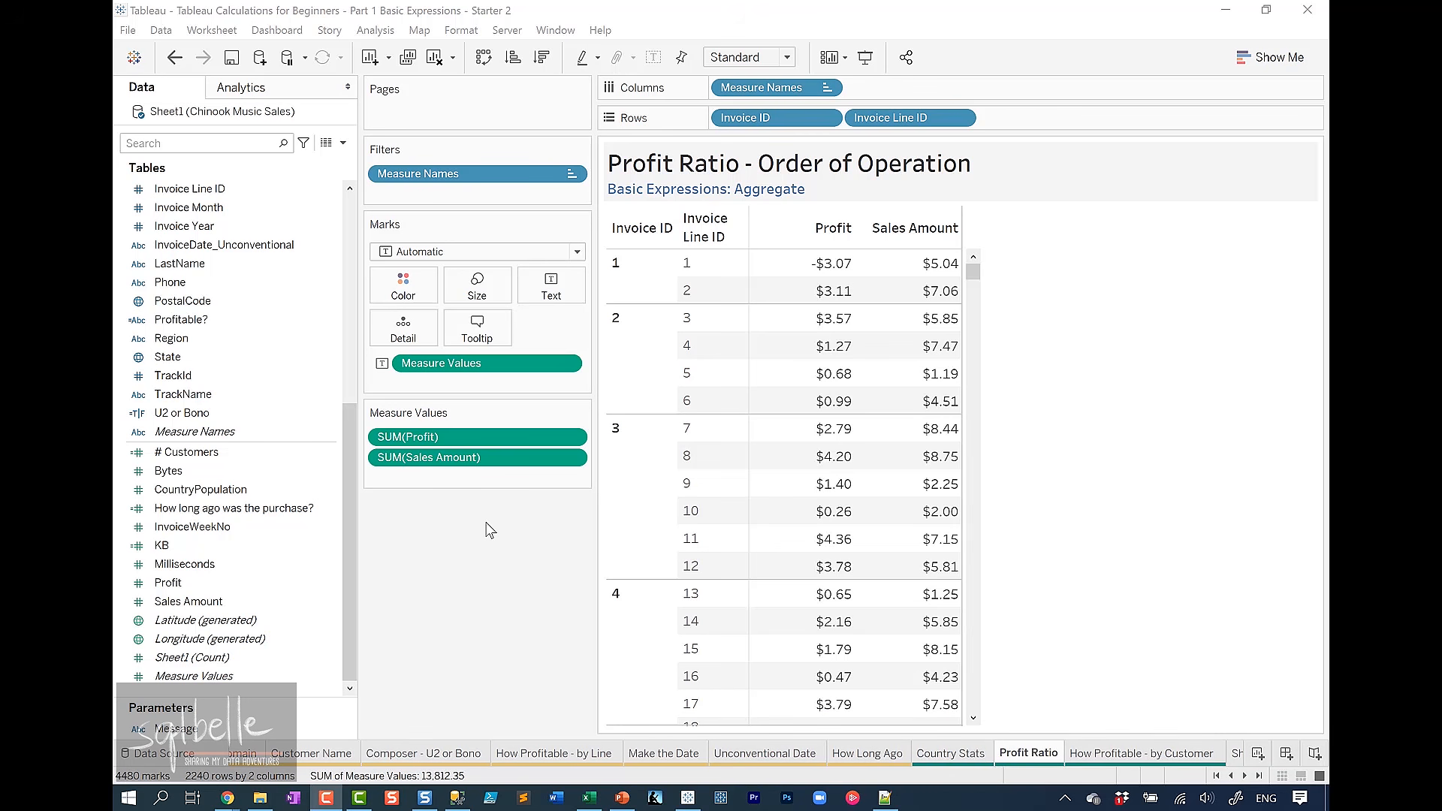
Create a calculated field named "Profit Ratio - Row Level" with the formula [Profit]/[Sales Amount]
left_click(343, 143)
left_click(225, 155)
type("P")
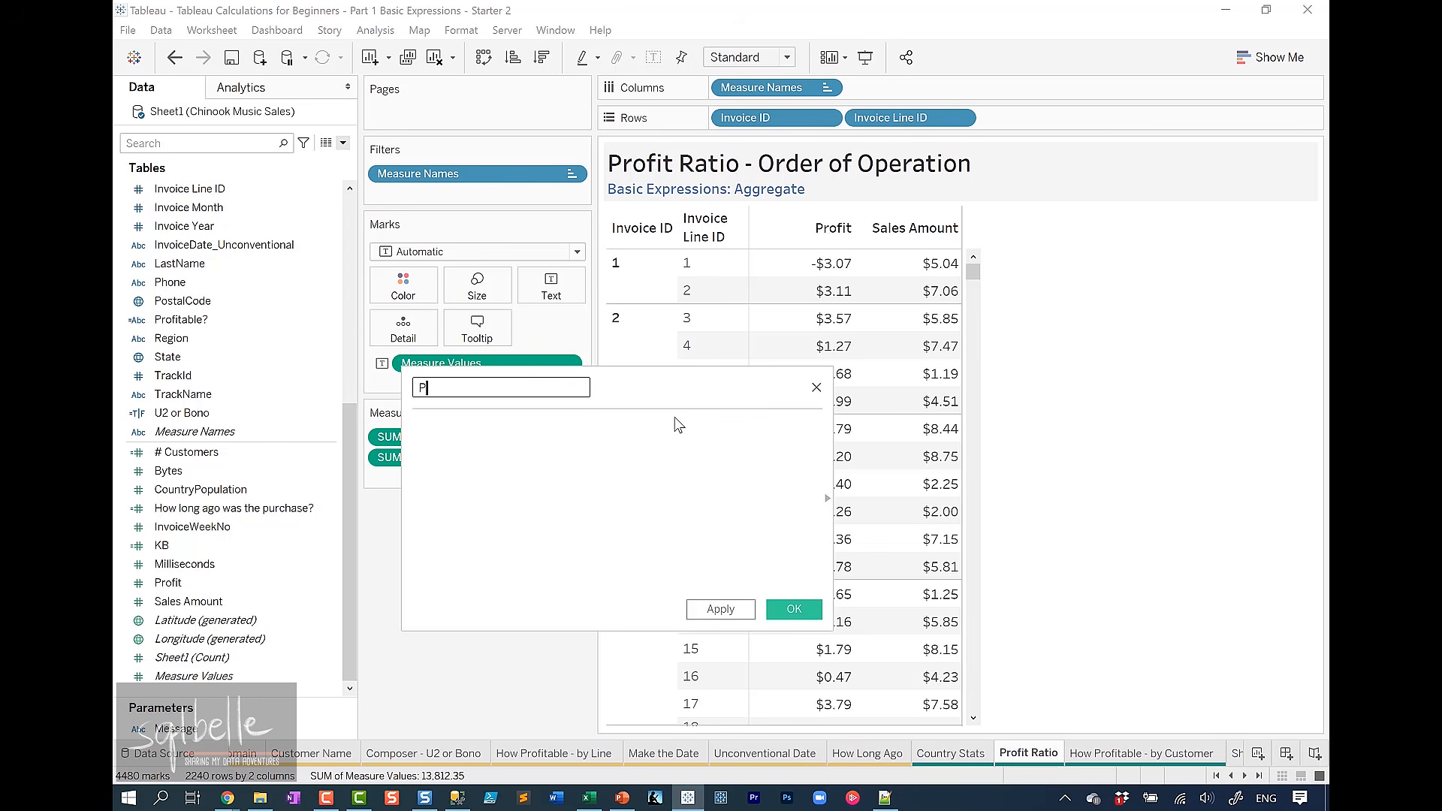
type("rofit Ratio - Row Level")
left_click(590, 497)
type("Pro")
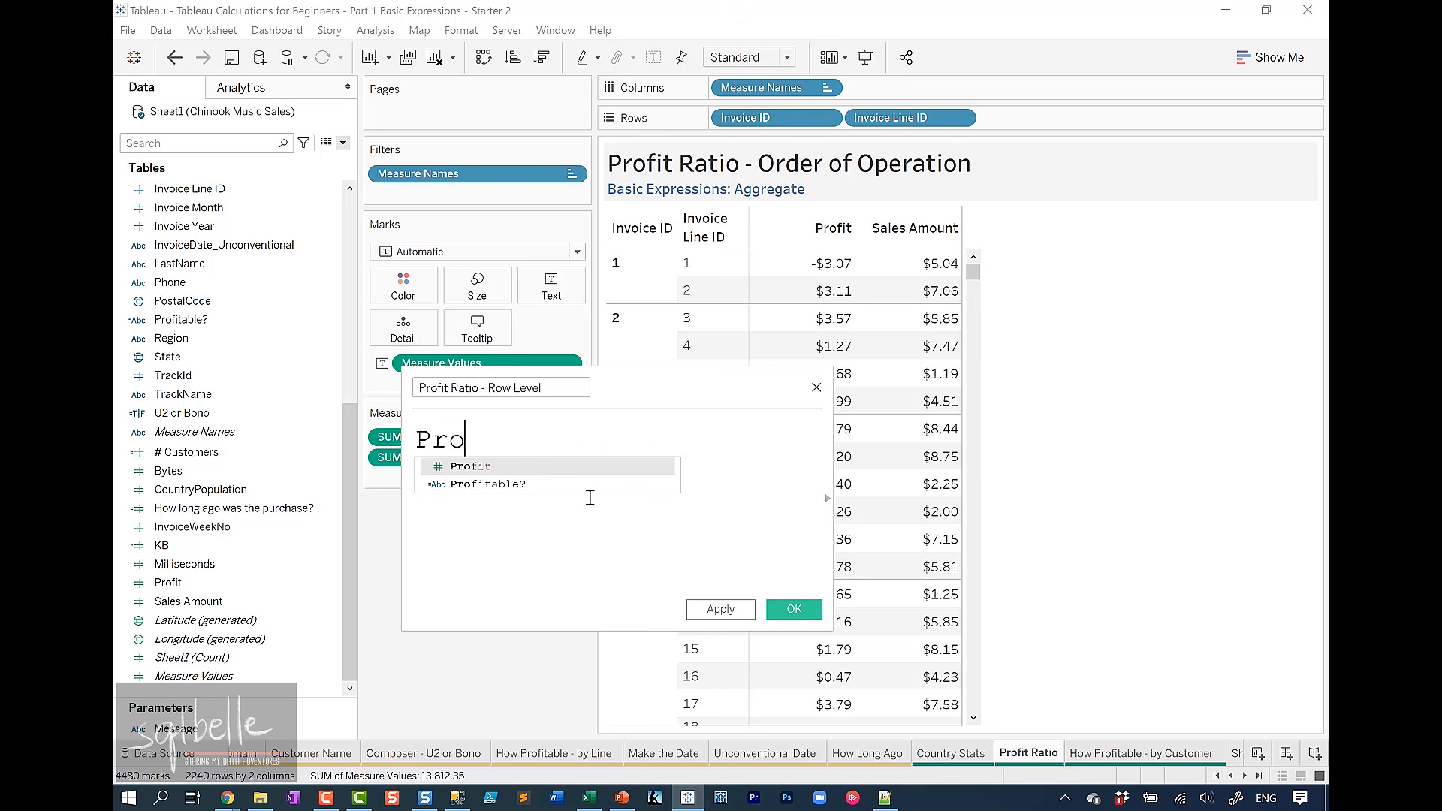
key("Return")
type("/[")
type("Sa")
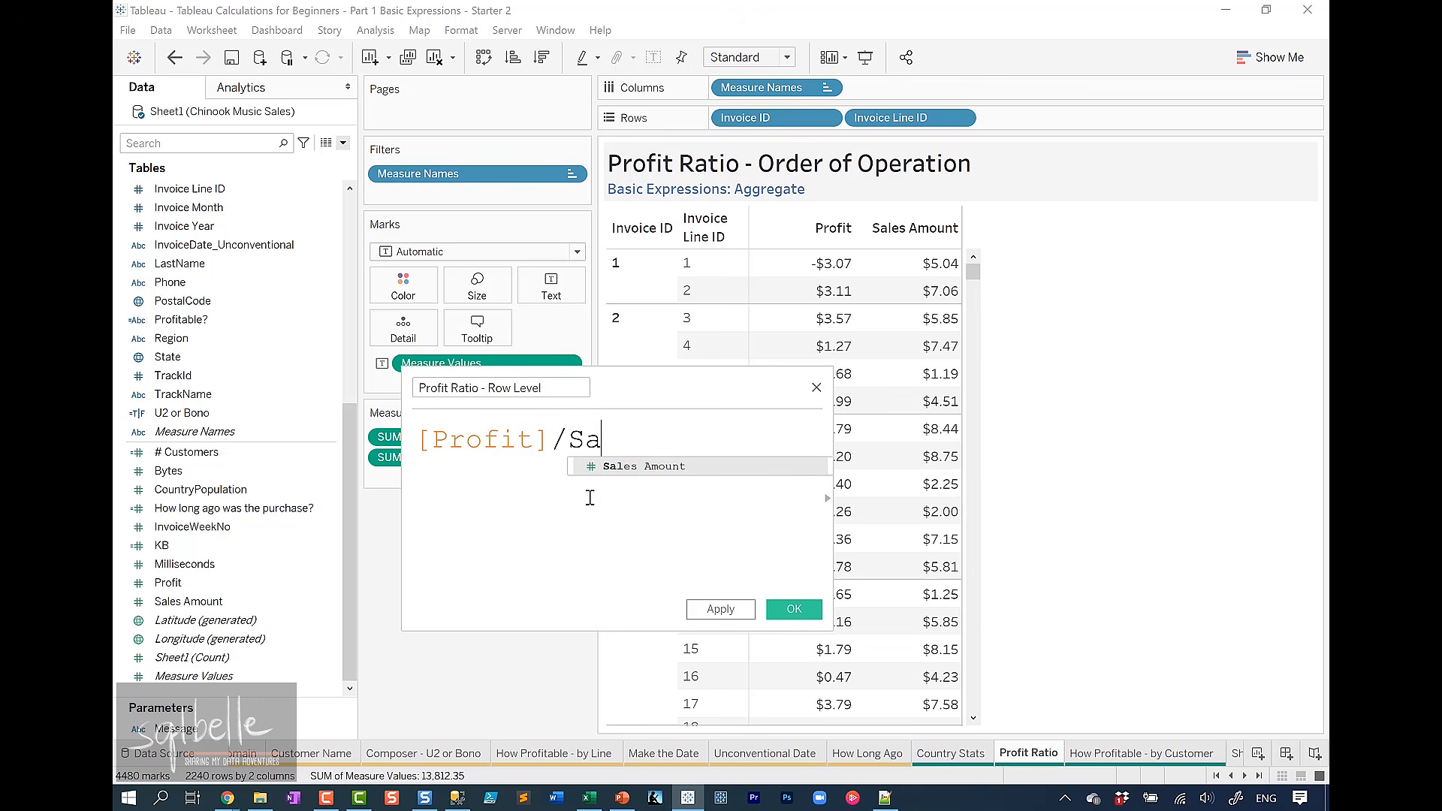
key("Return")
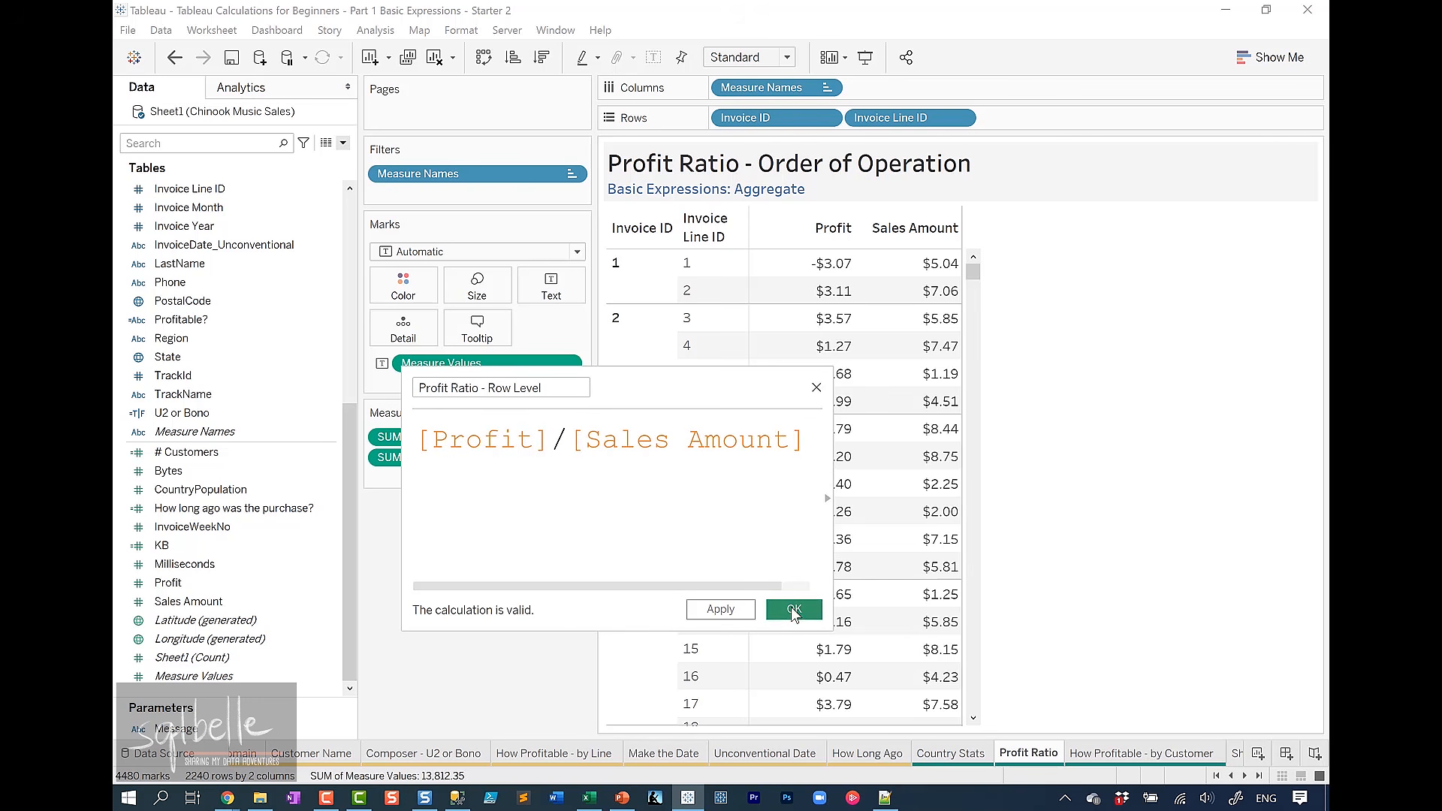
left_click(794, 609)
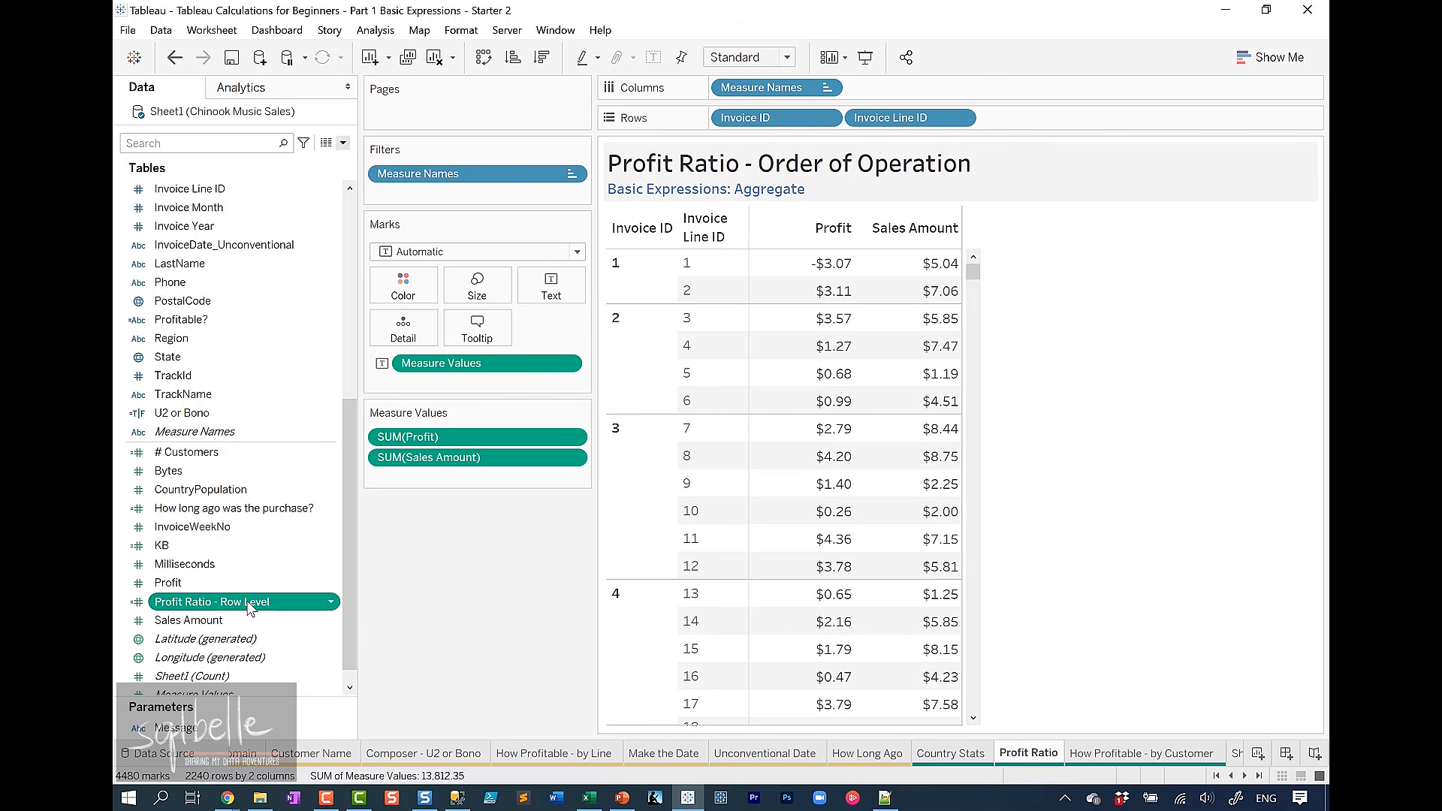
Set the default number format of Profit Ratio - Row Level to Percentage with 2 decimal places
right_click(248, 602)
mouse_move(359, 503)
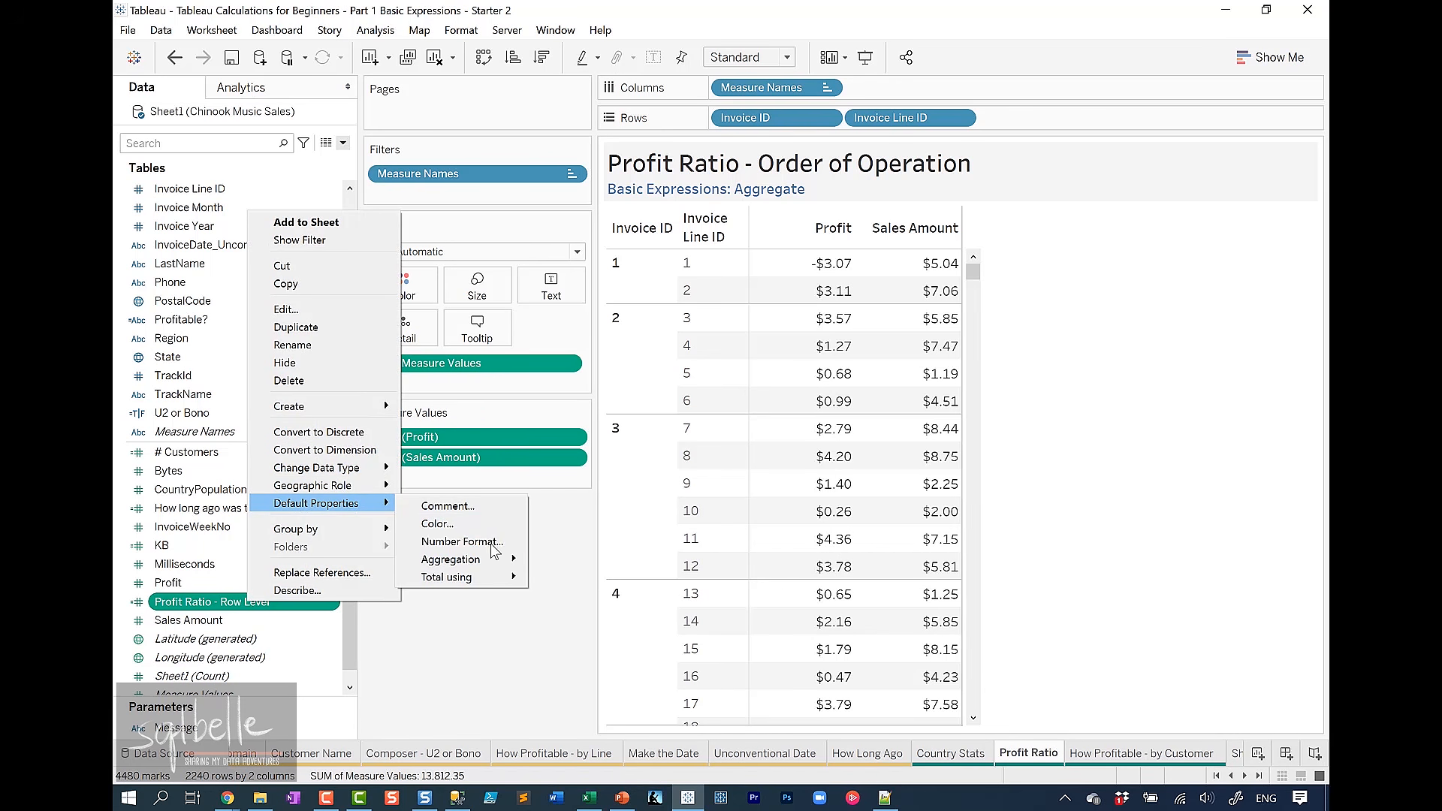
left_click(492, 542)
left_click(586, 371)
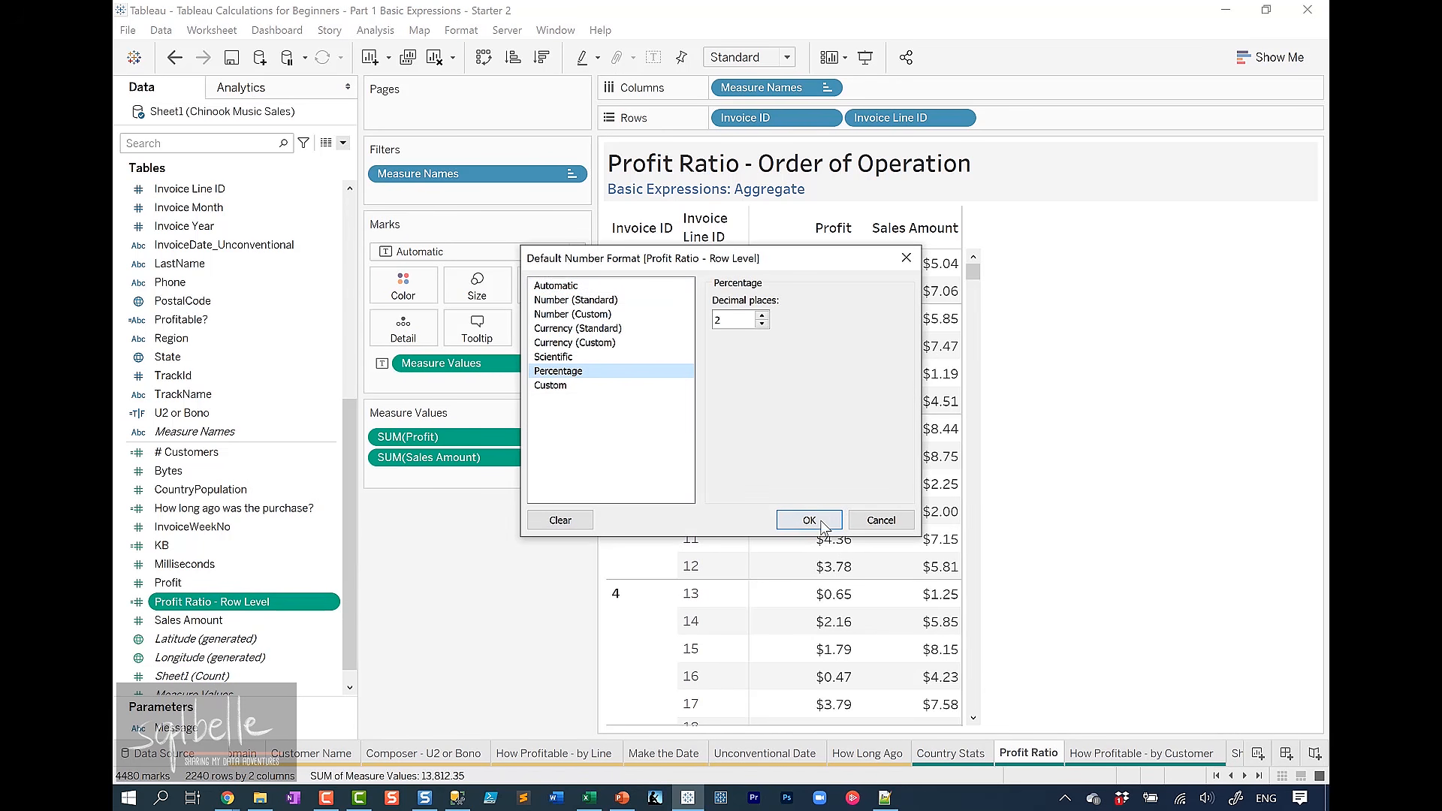
left_click(809, 520)
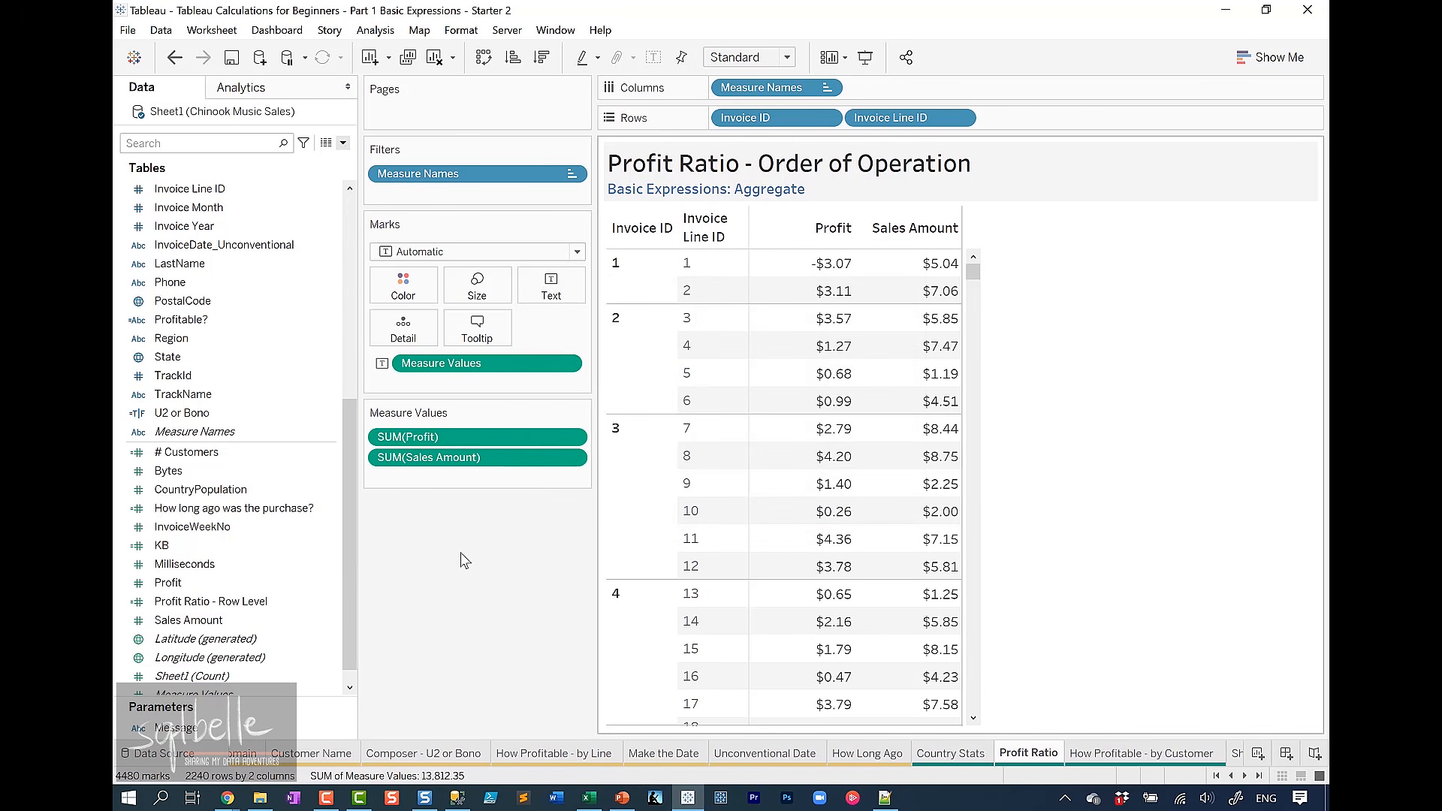
Create a calculated field named "Profit Ratio - Aggregate" with the formula SUM(Profit)/SUM([Sales Amount])
left_click(343, 143)
left_click(240, 160)
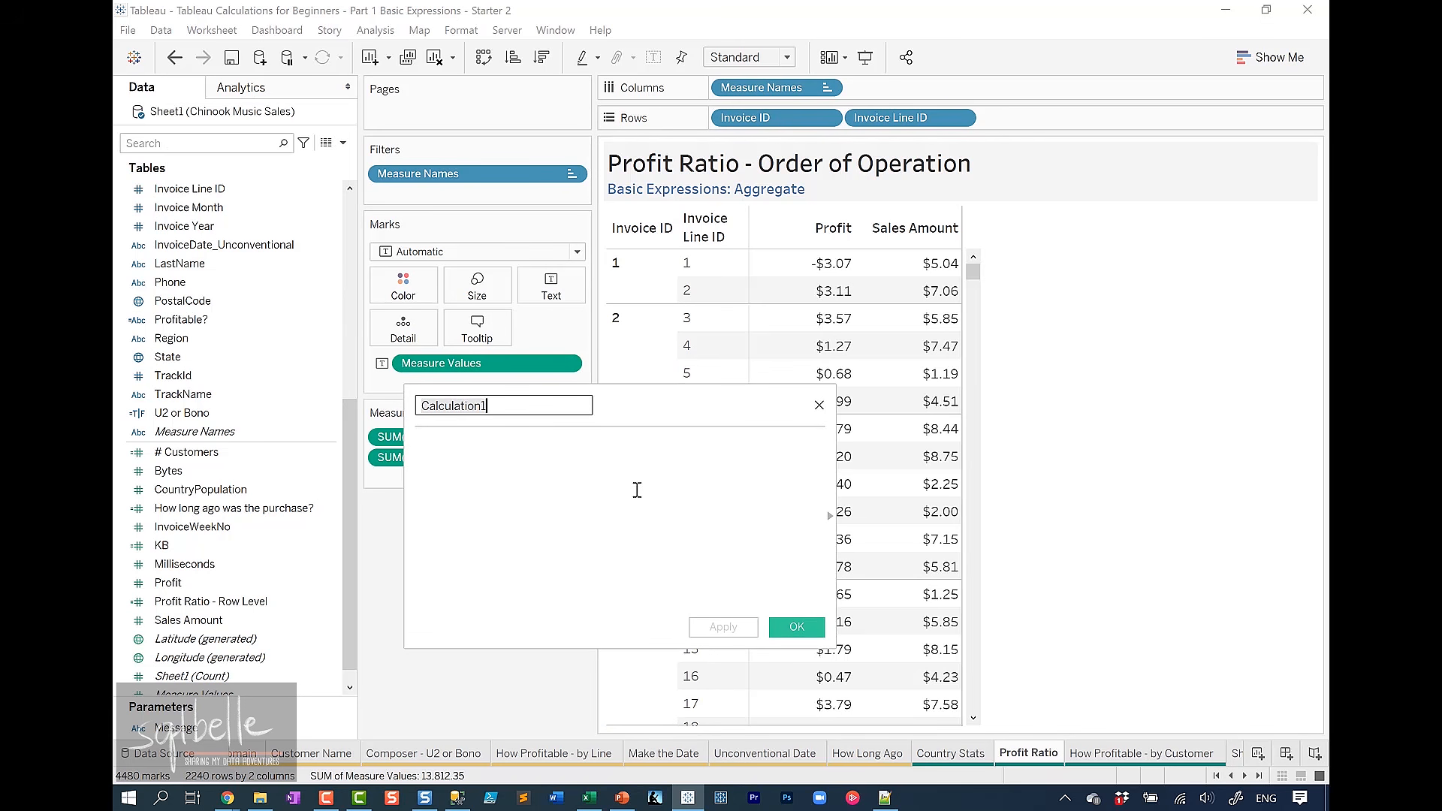
type("Profit Rat")
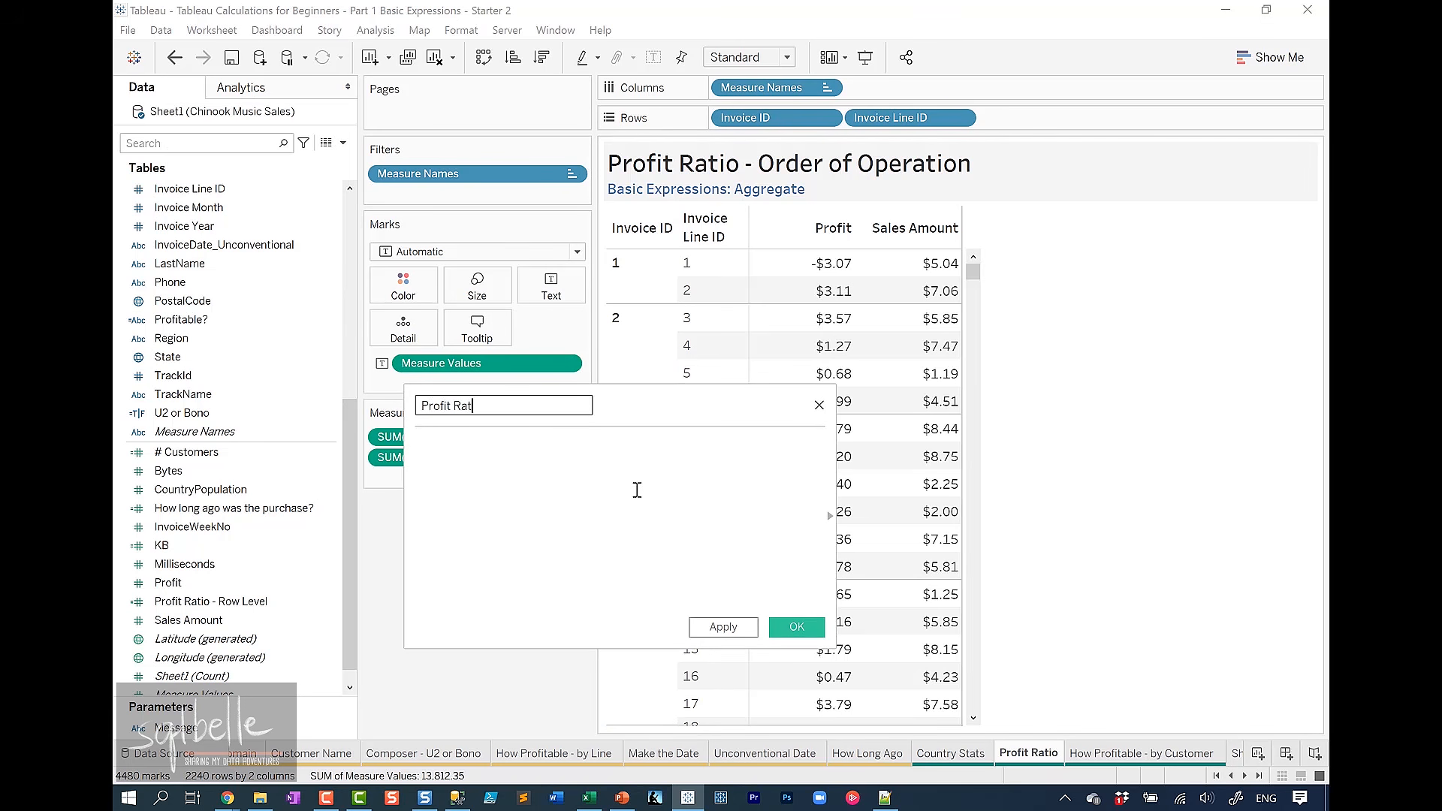
type("io - Aggregate")
left_click(607, 506)
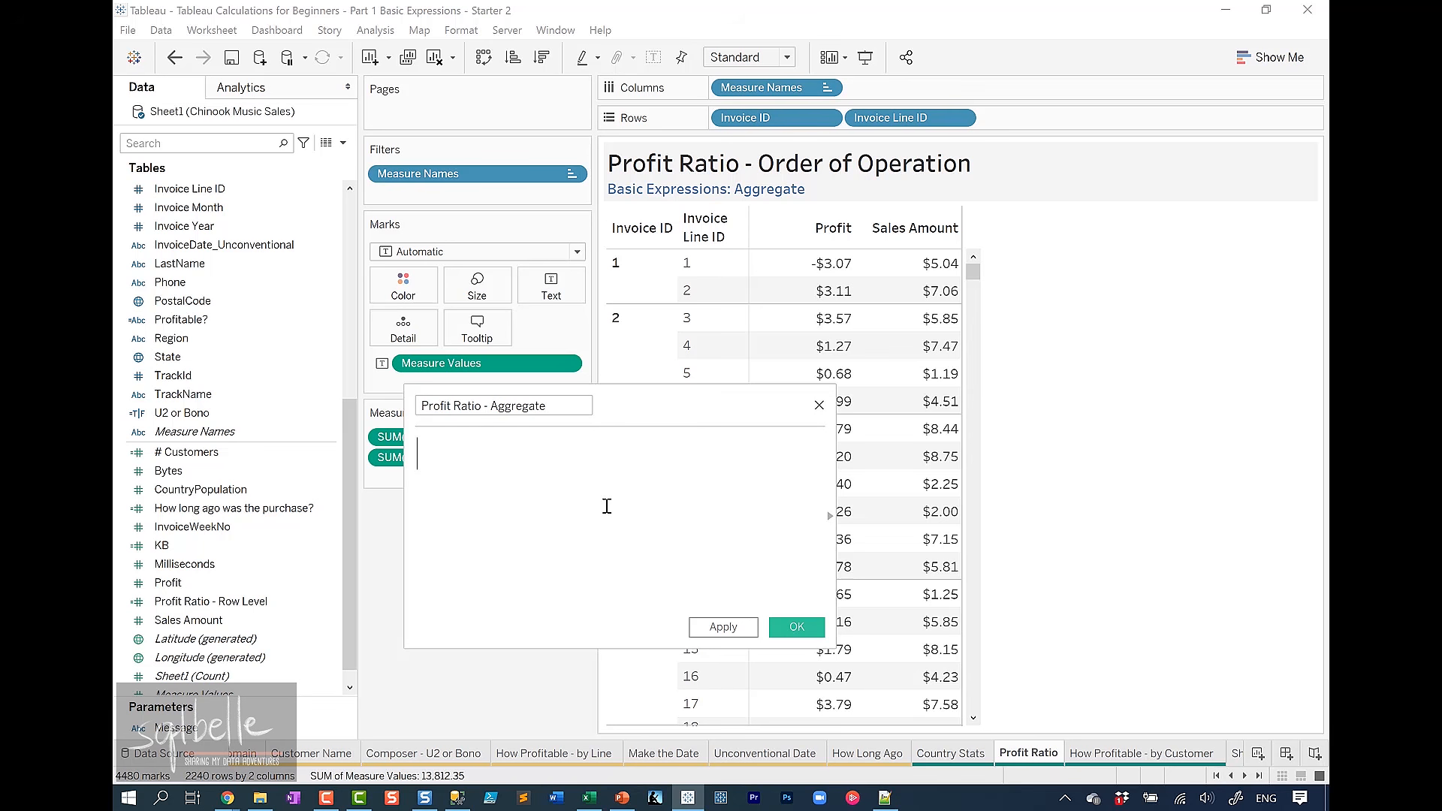
type("SUM(Prof")
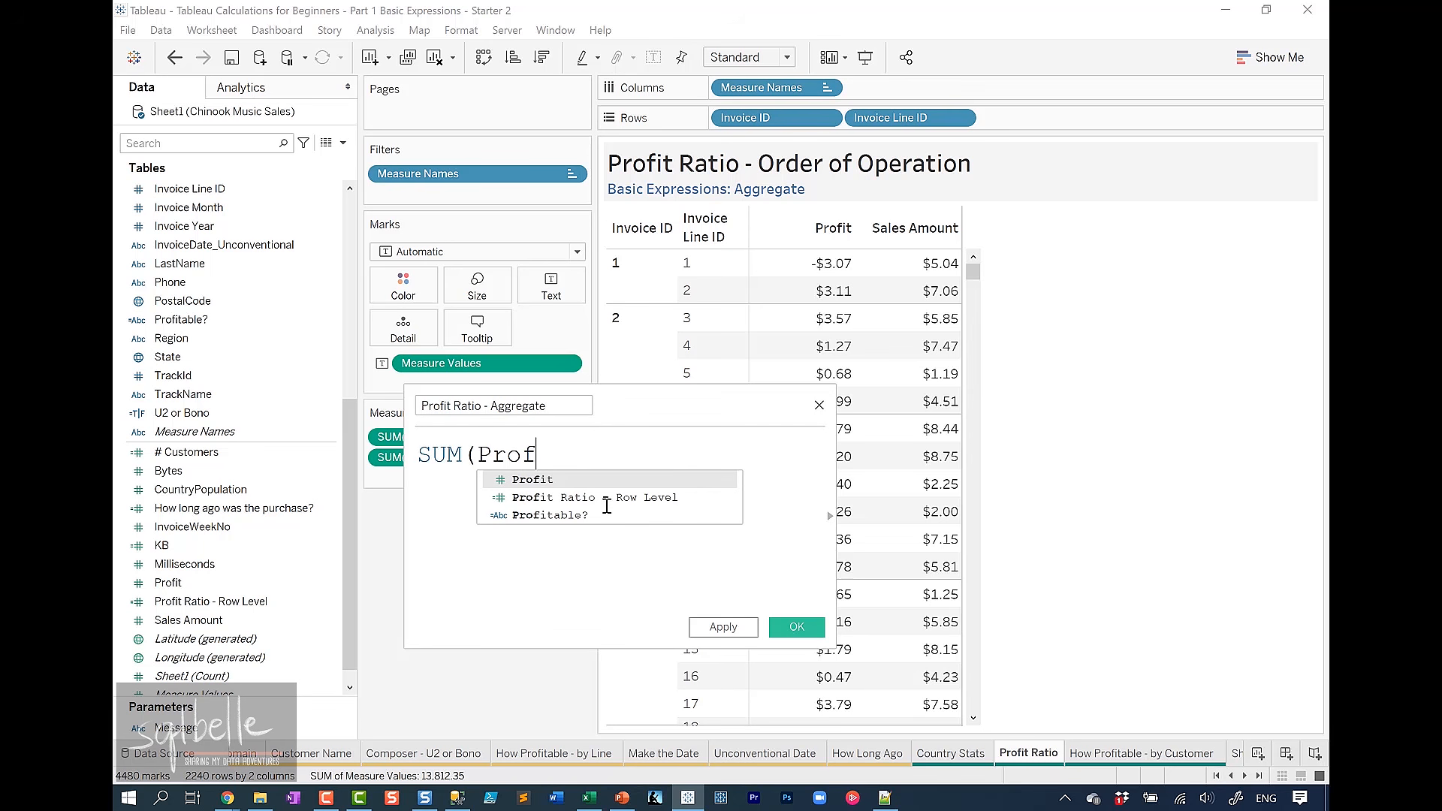
type("it)/SU")
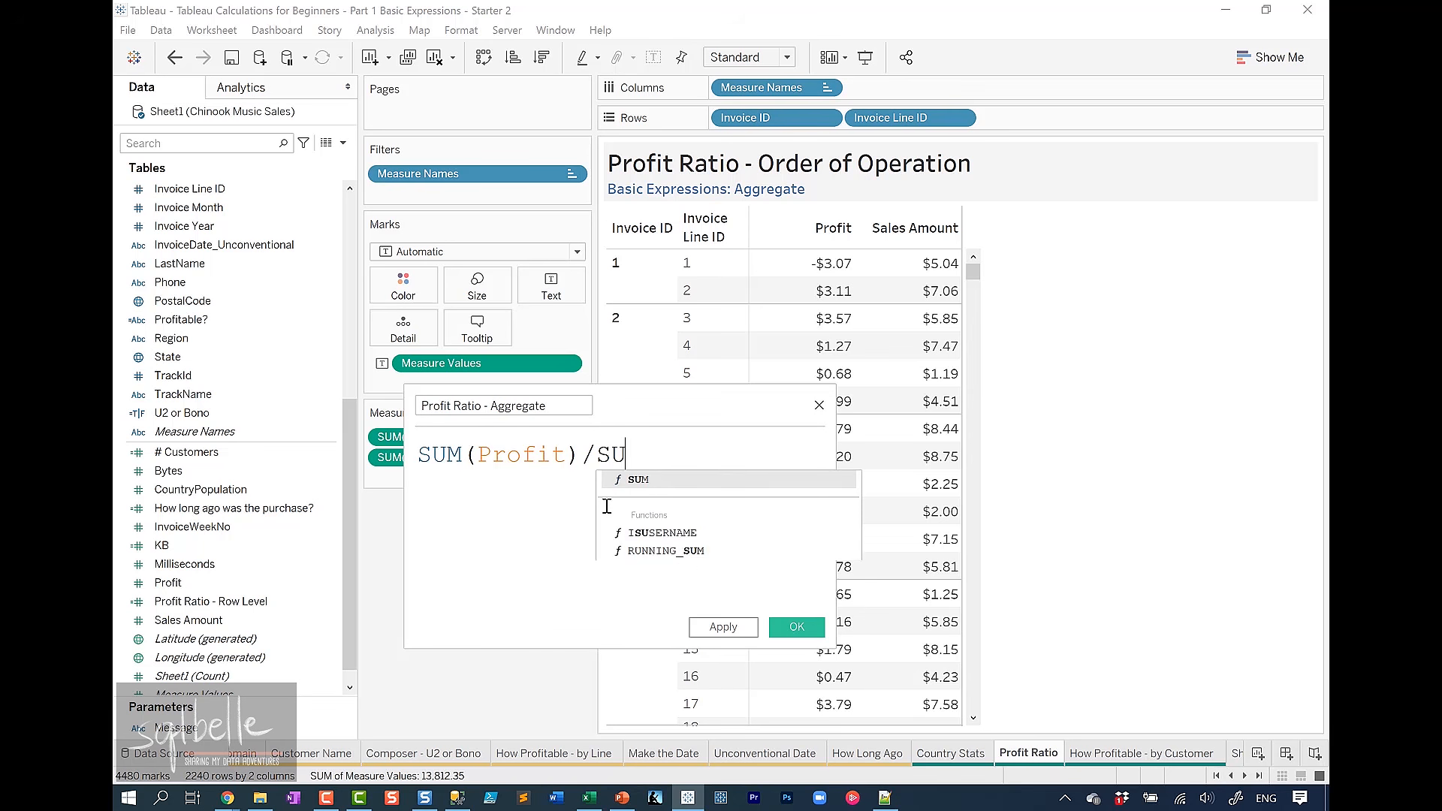
type("M(Sa")
key("Return")
type(")")
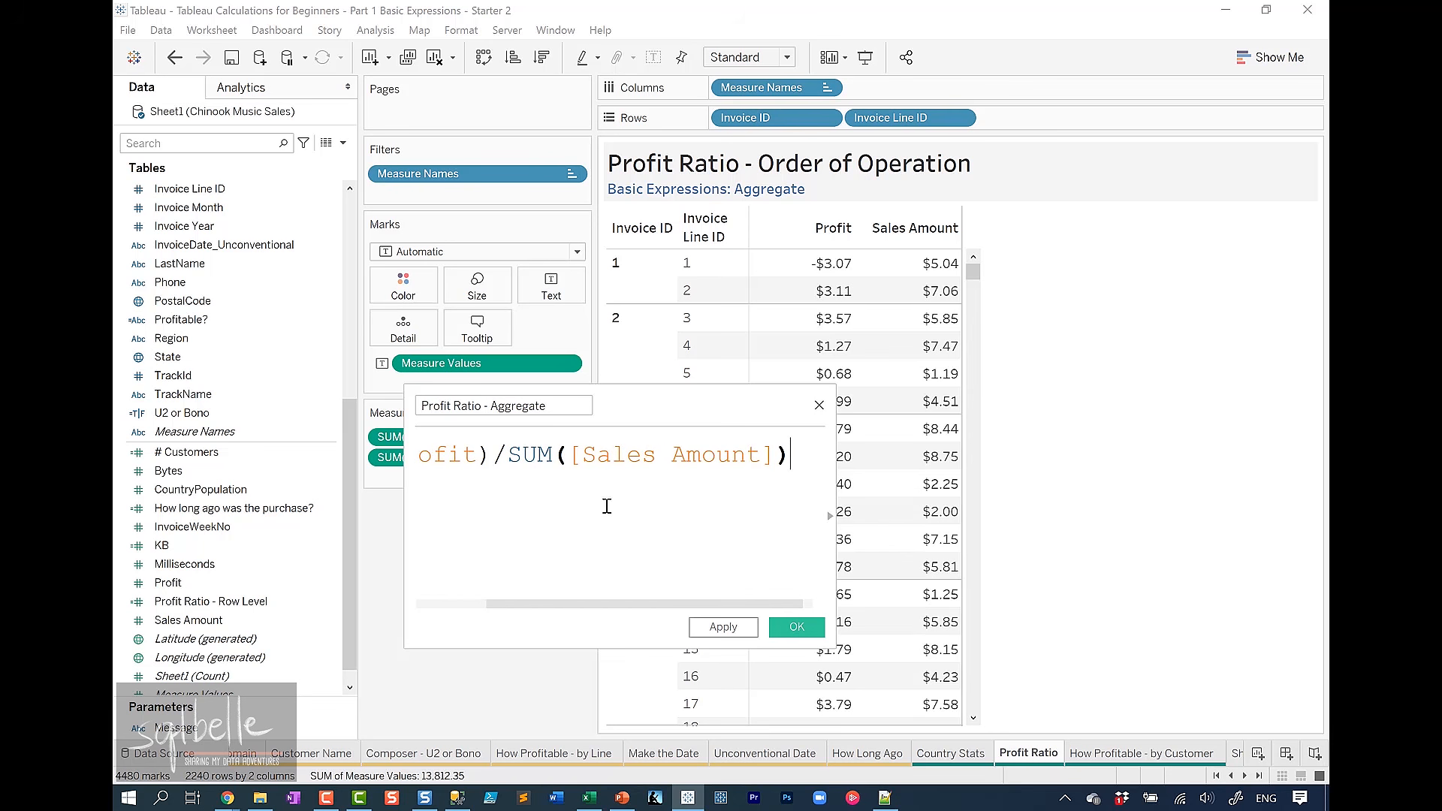
left_click(721, 628)
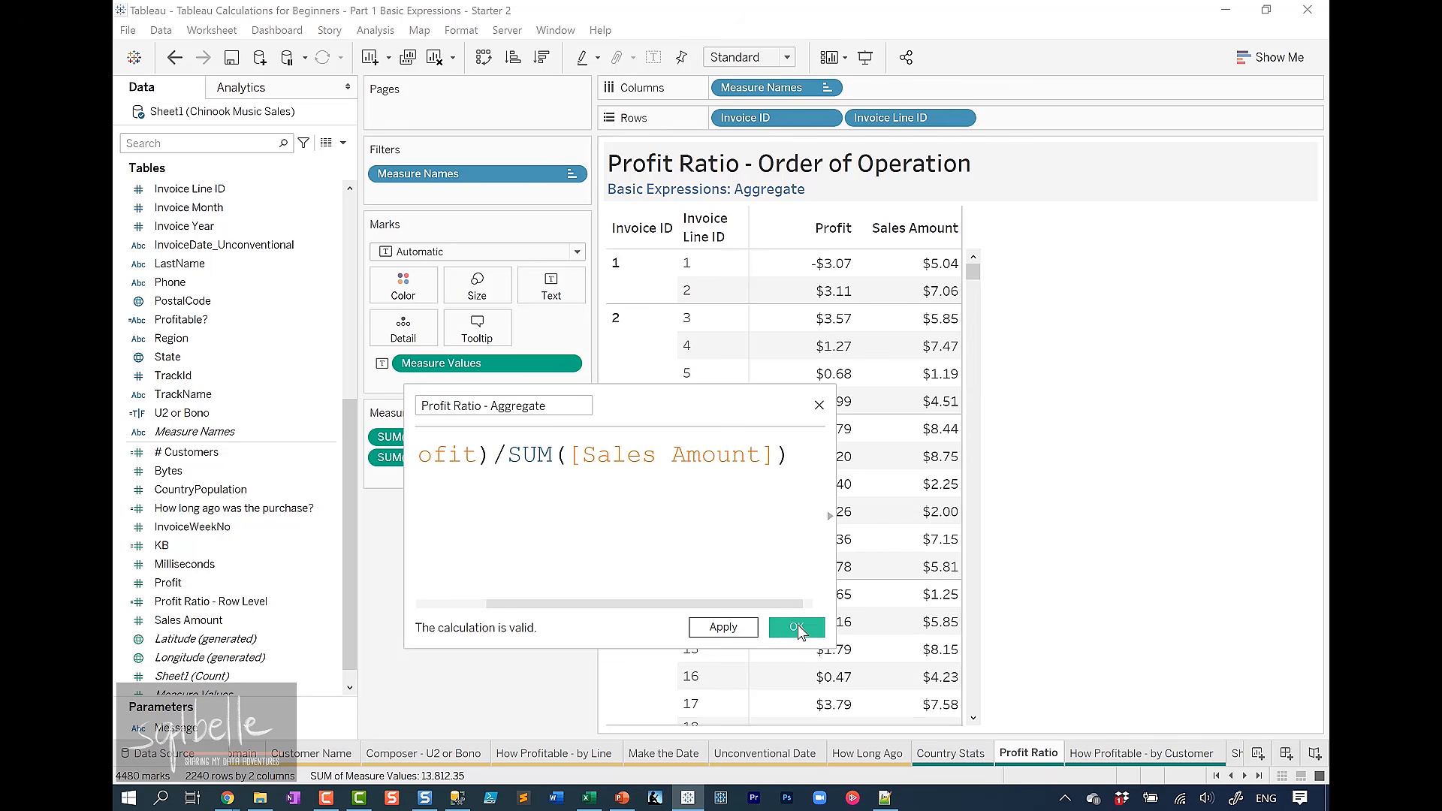
left_click(798, 628)
Set the default number format of Profit Ratio - Aggregate to Percentage
right_click(241, 602)
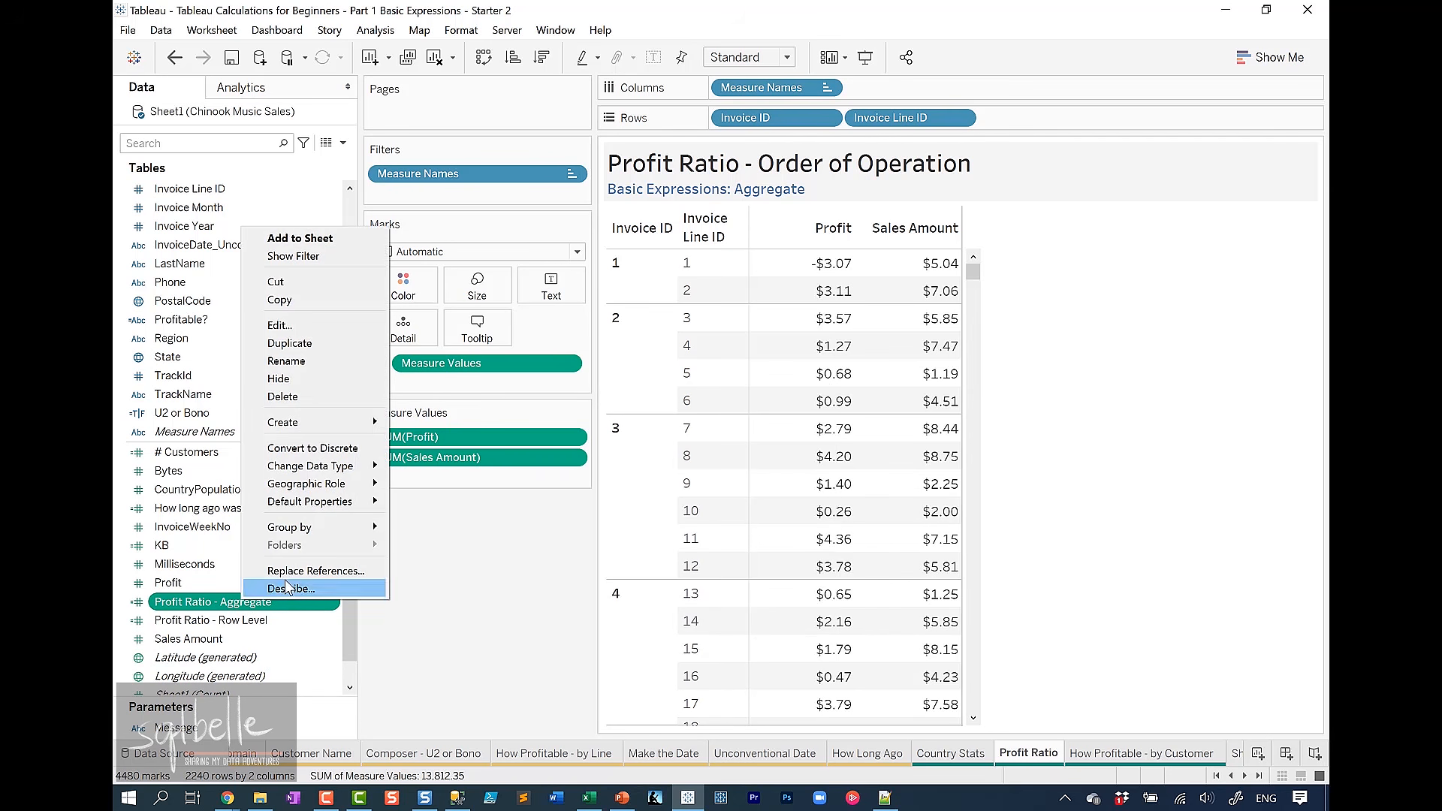
mouse_move(334, 509)
left_click(435, 534)
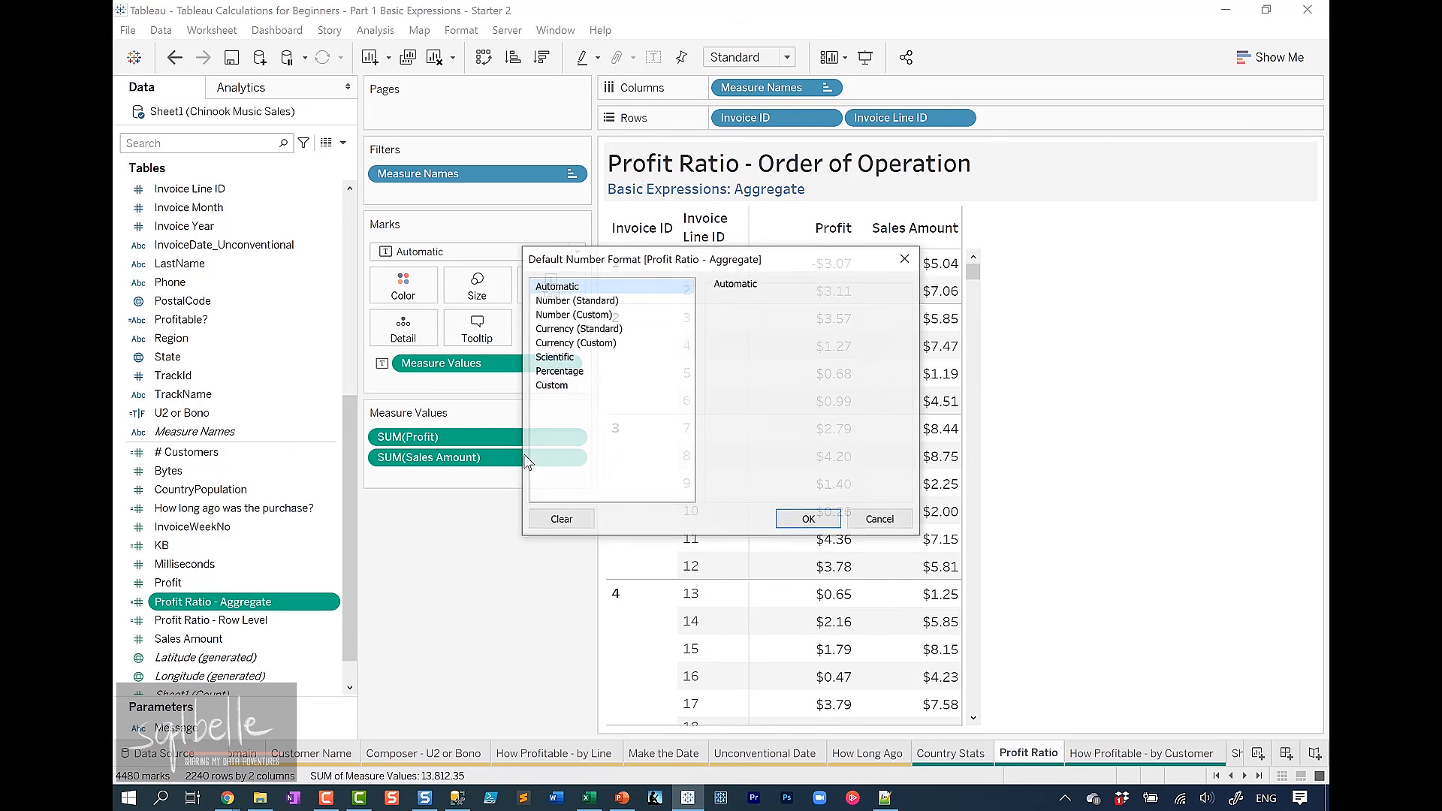
left_click(560, 372)
left_click(809, 519)
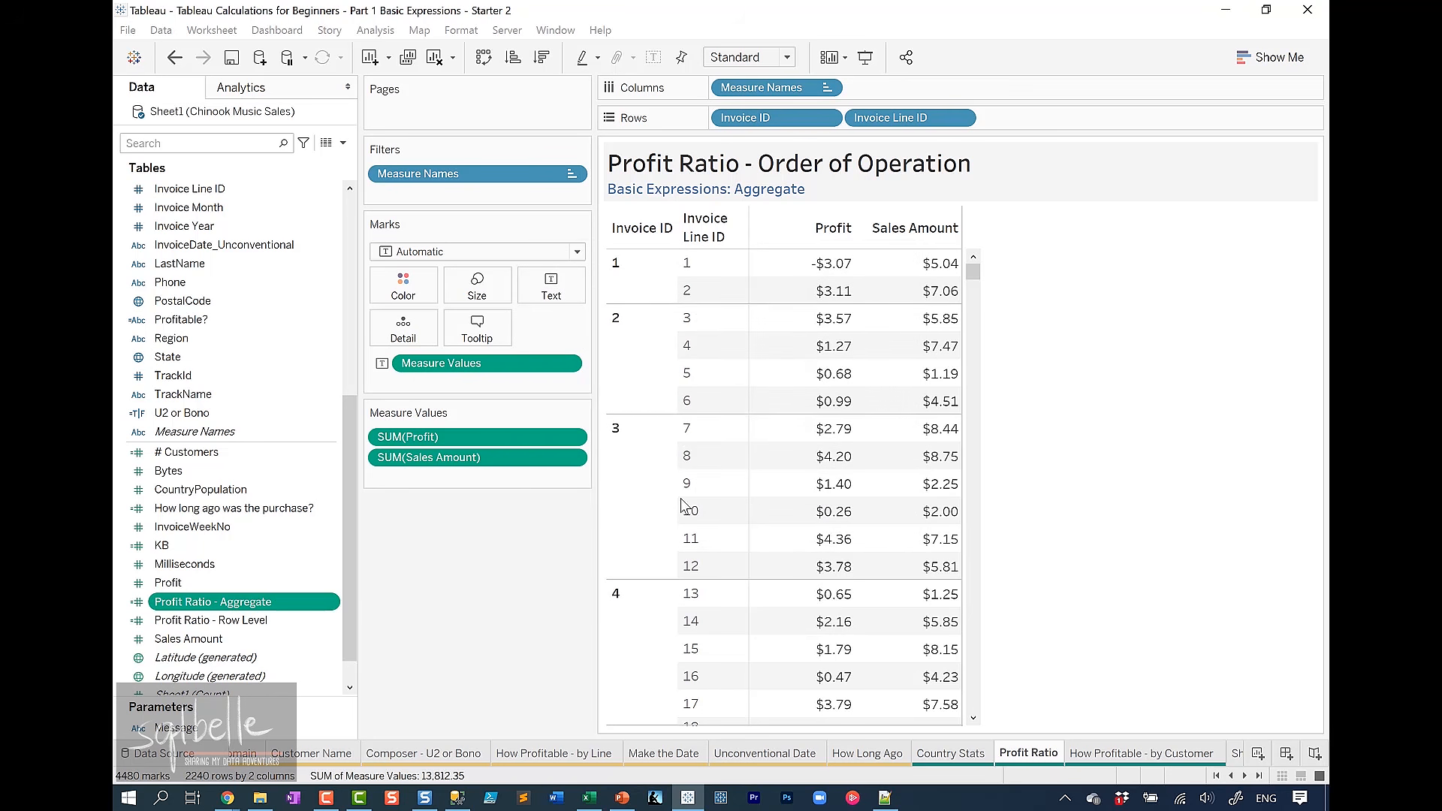
Add both profit ratio fields to the table's measure values, with Profit Ratio - Row Level placed before Profit Ratio - Aggregate
double_click(245, 623)
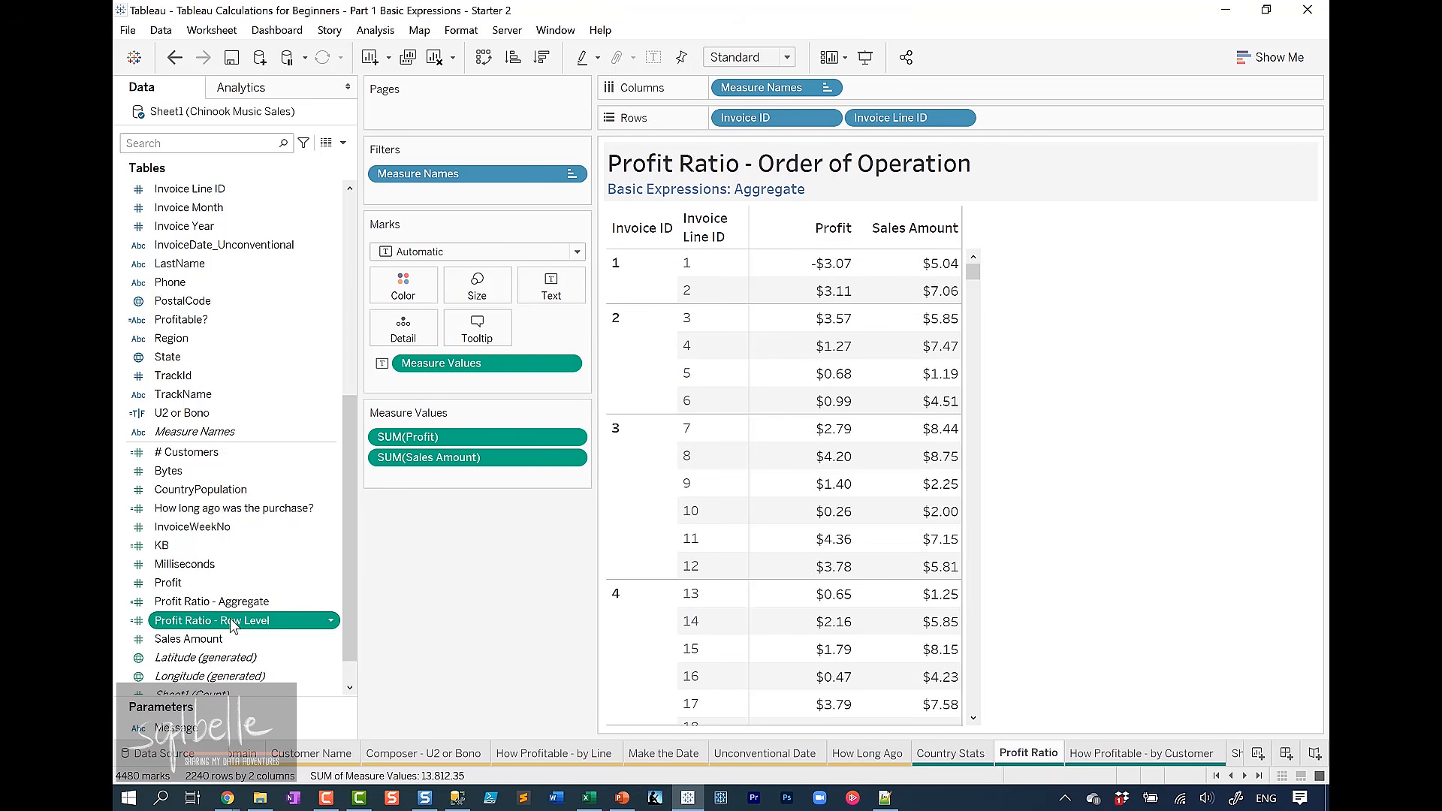
left_click(252, 606)
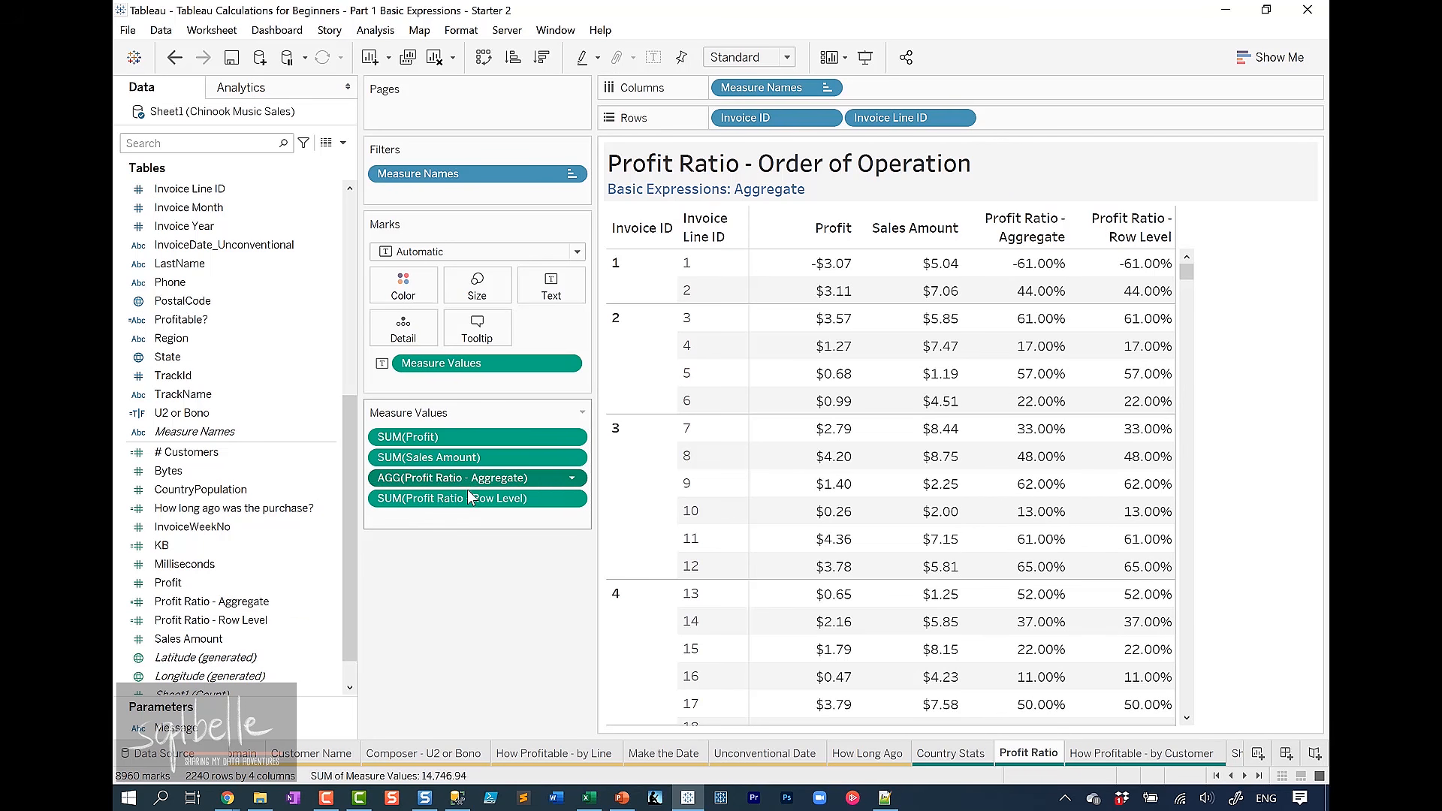
left_click_drag(473, 478, 476, 526)
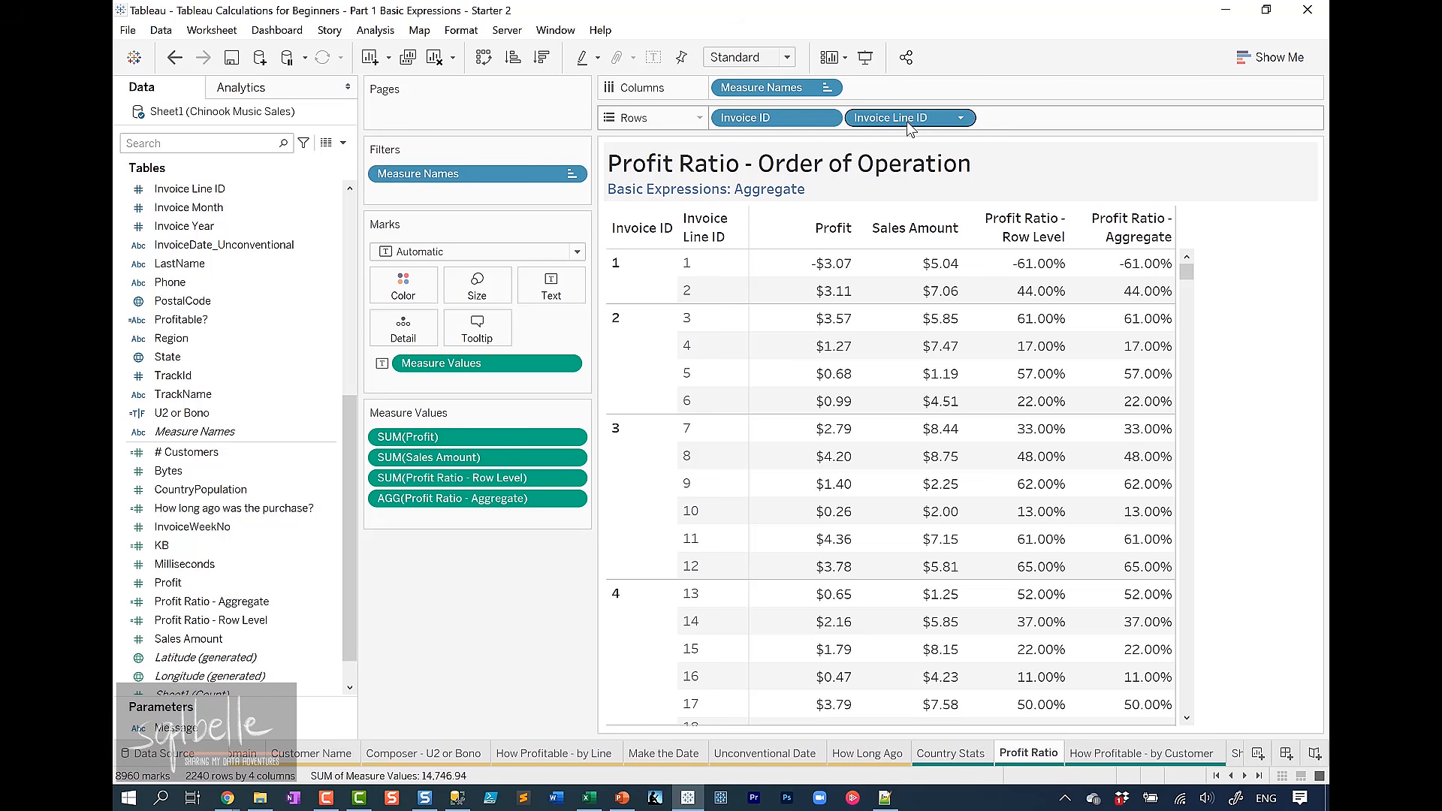
Temporarily remove Invoice Line ID from Rows to compare the two profit ratios for invoice 1, and undo the removal
left_click_drag(909, 121, 992, 34)
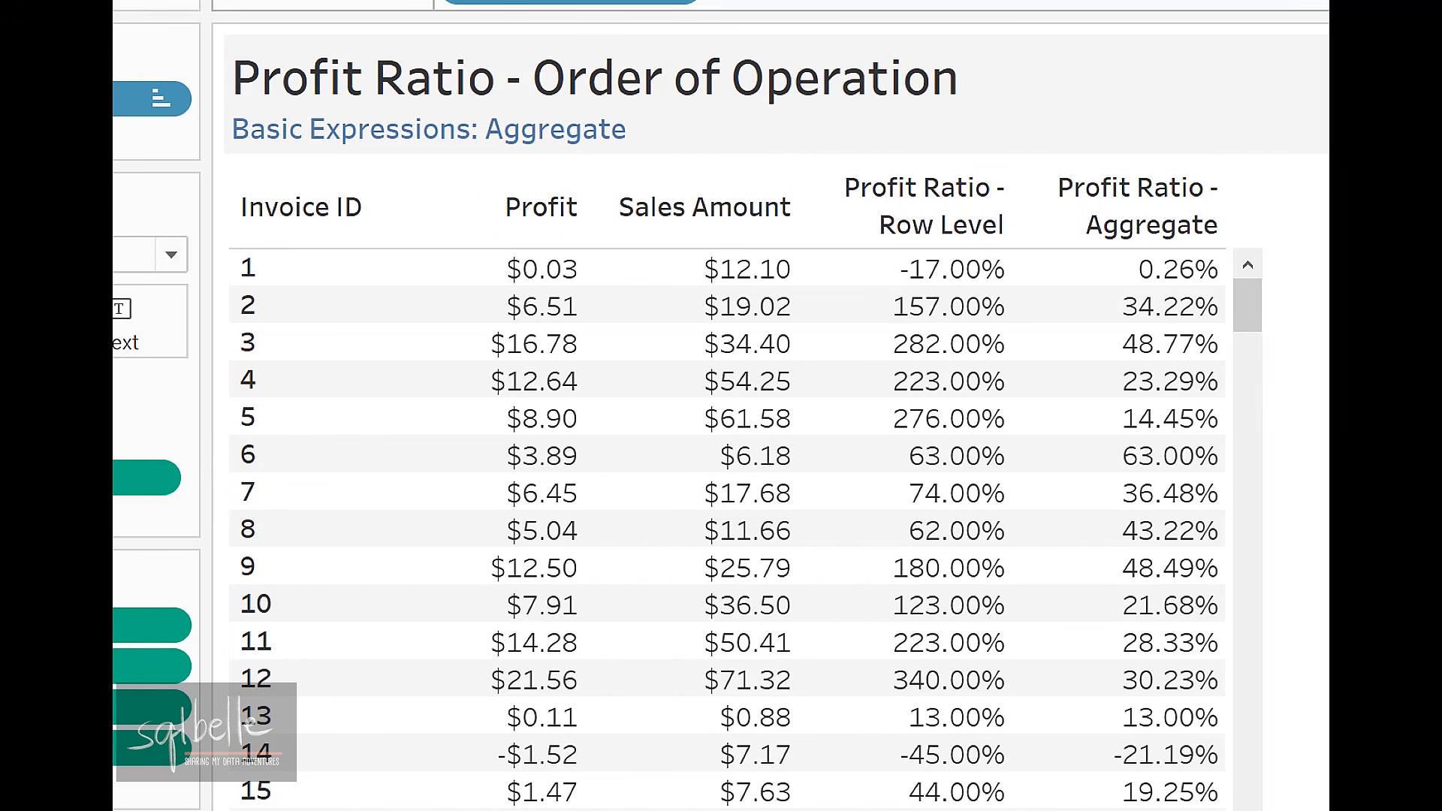
mouse_move(495, 248)
left_mouse_down()
mouse_move(512, 278)
mouse_move(586, 290)
left_mouse_up()
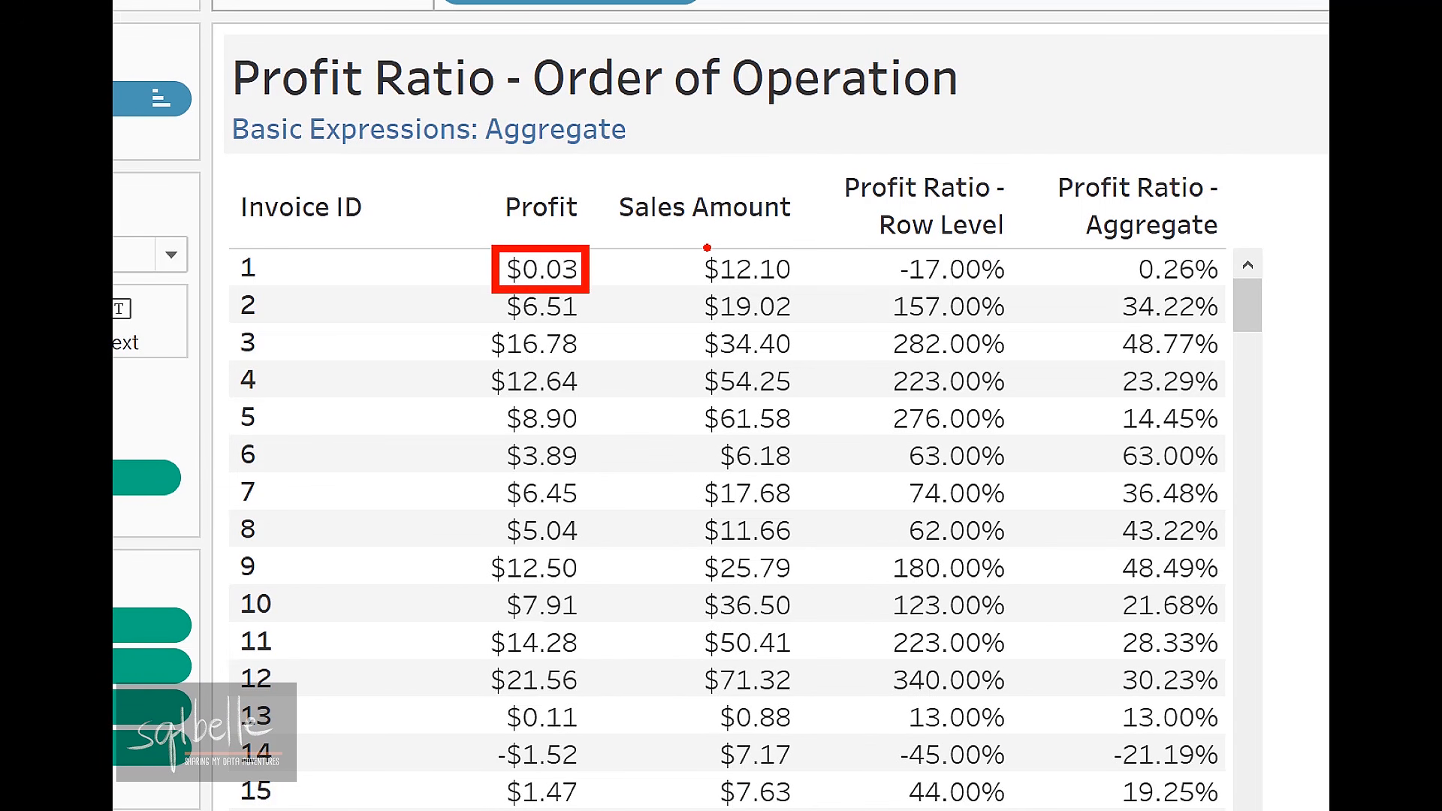
mouse_move(687, 241)
left_mouse_down()
mouse_move(771, 290)
mouse_move(801, 290)
left_mouse_up()
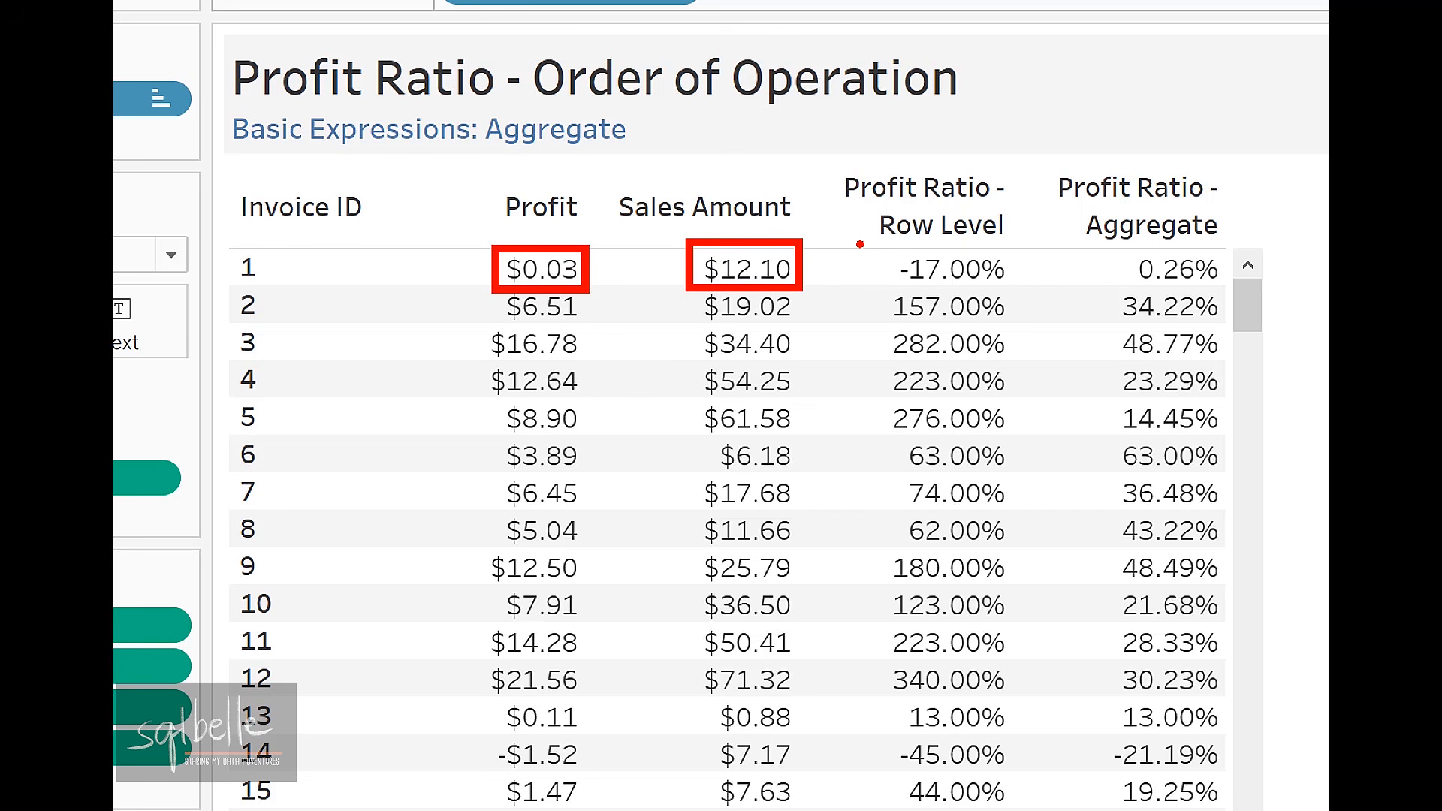
mouse_move(860, 244)
left_mouse_down()
mouse_move(990, 294)
mouse_move(1031, 295)
left_mouse_up()
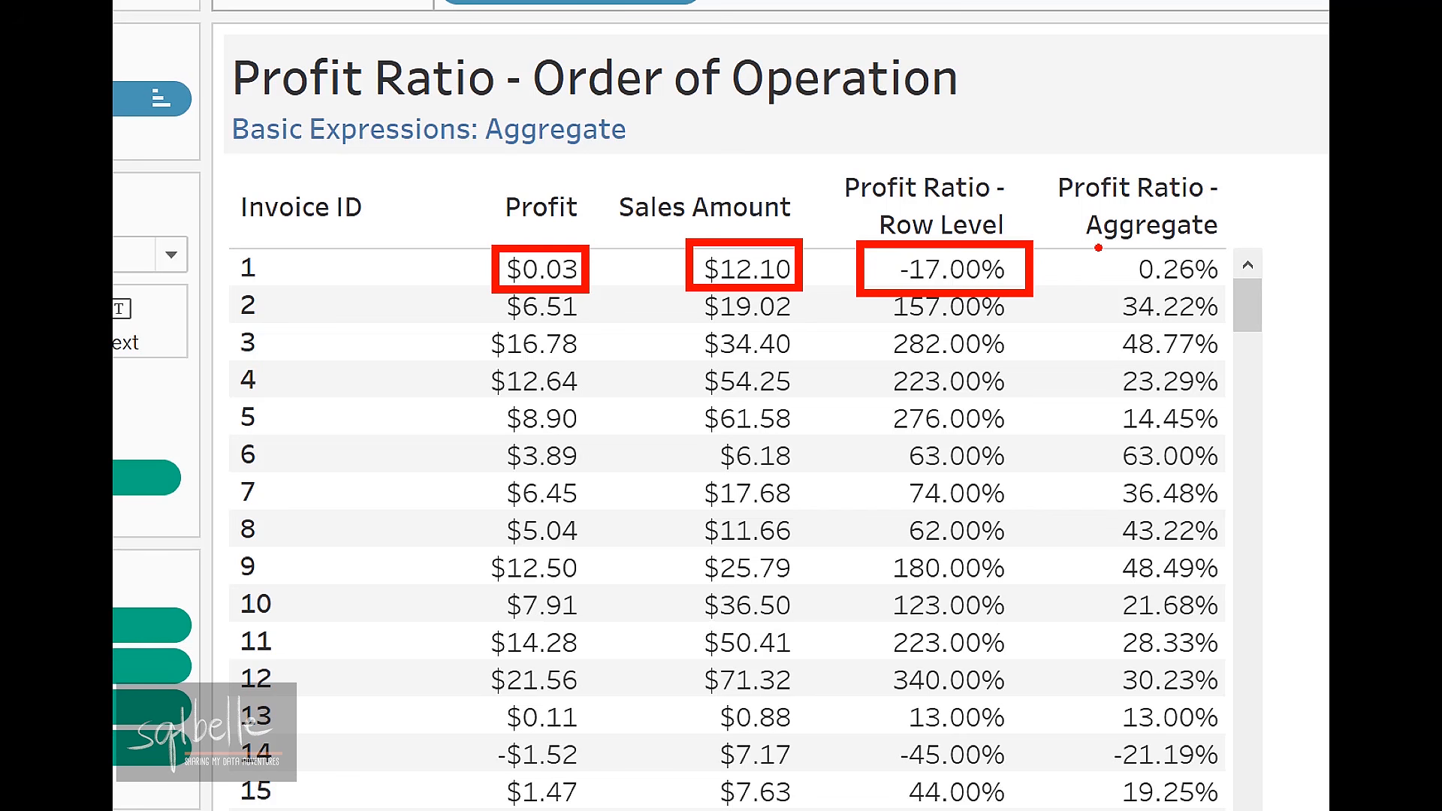
mouse_move(1096, 242)
left_mouse_down()
mouse_move(1202, 293)
mouse_move(1254, 297)
left_mouse_up()
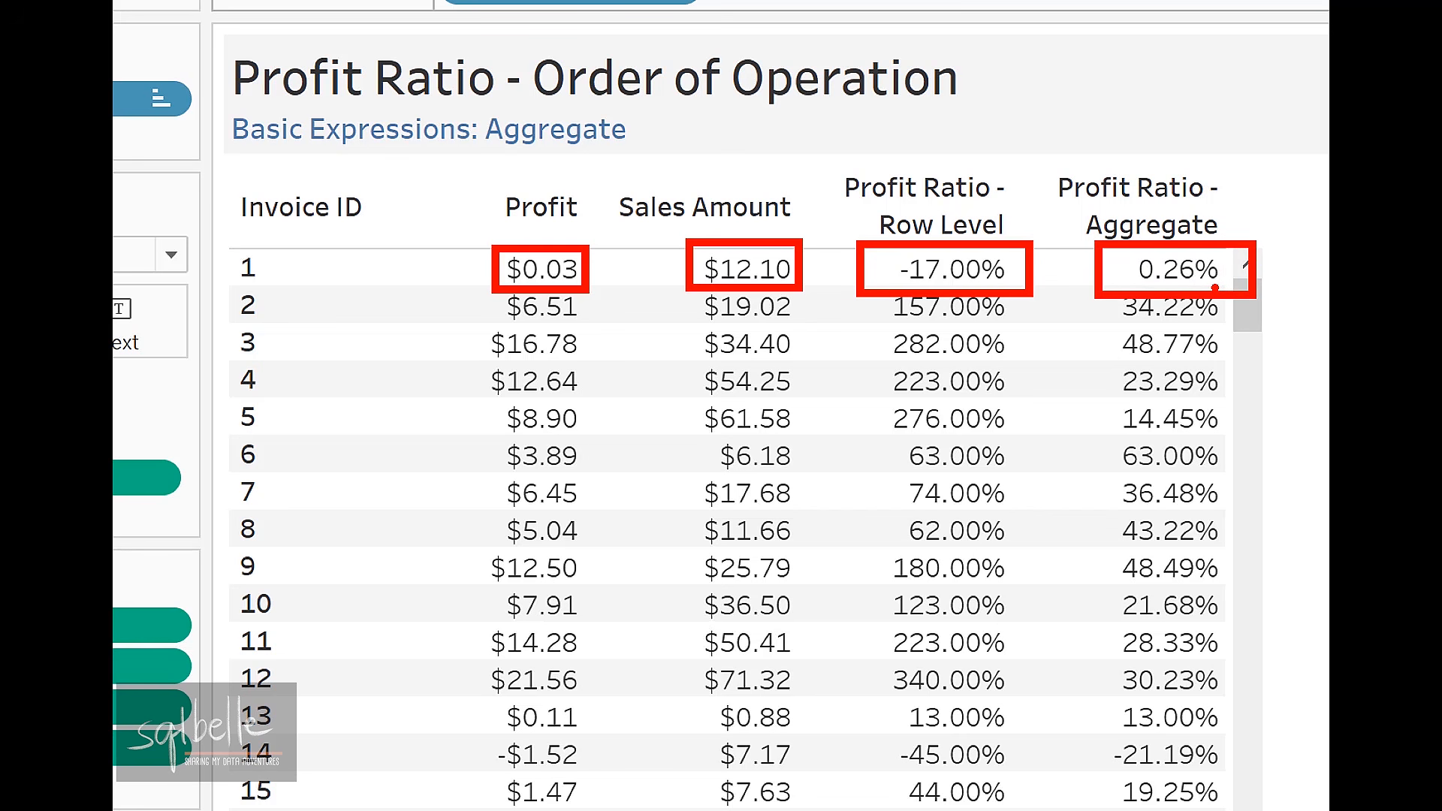
key("Escape")
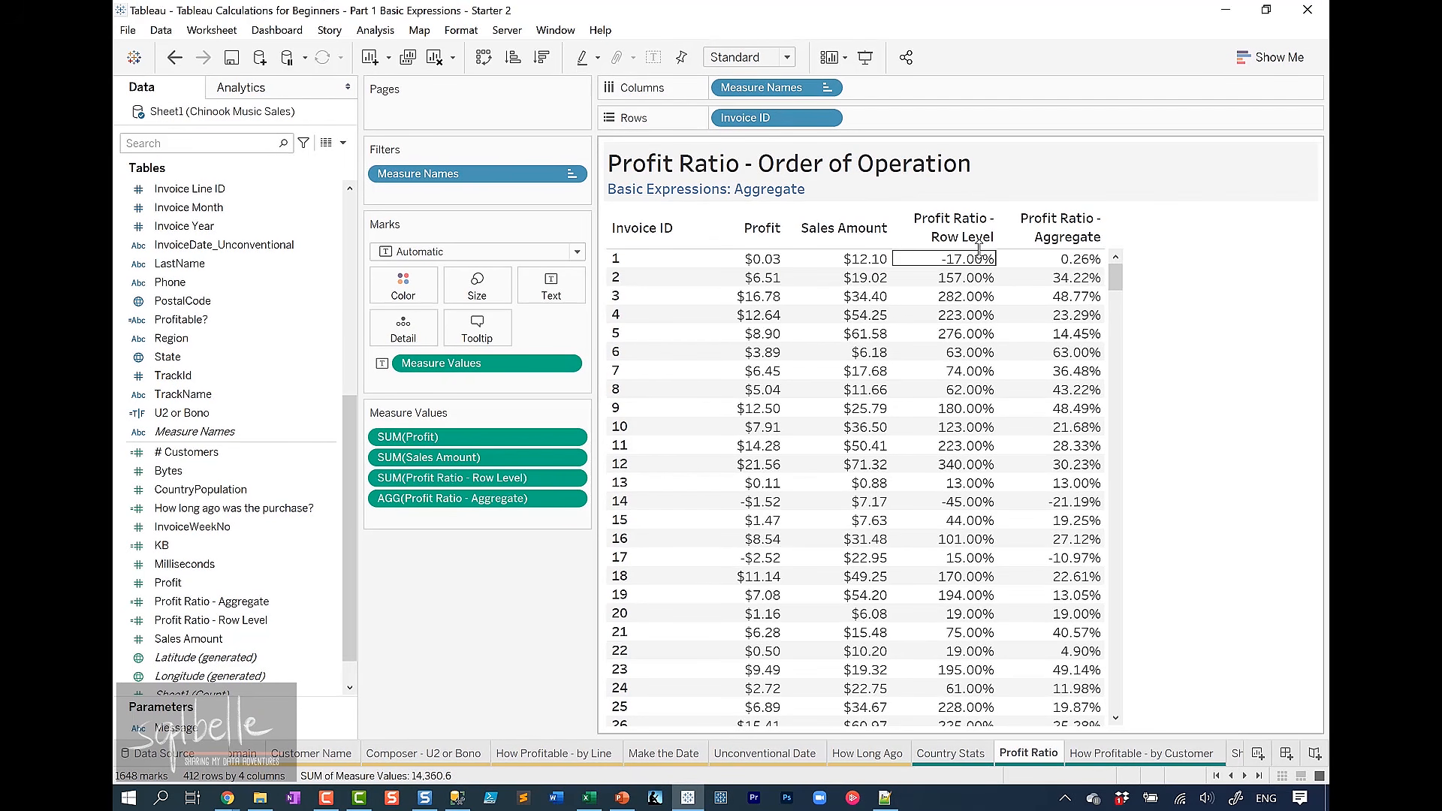
left_click(176, 58)
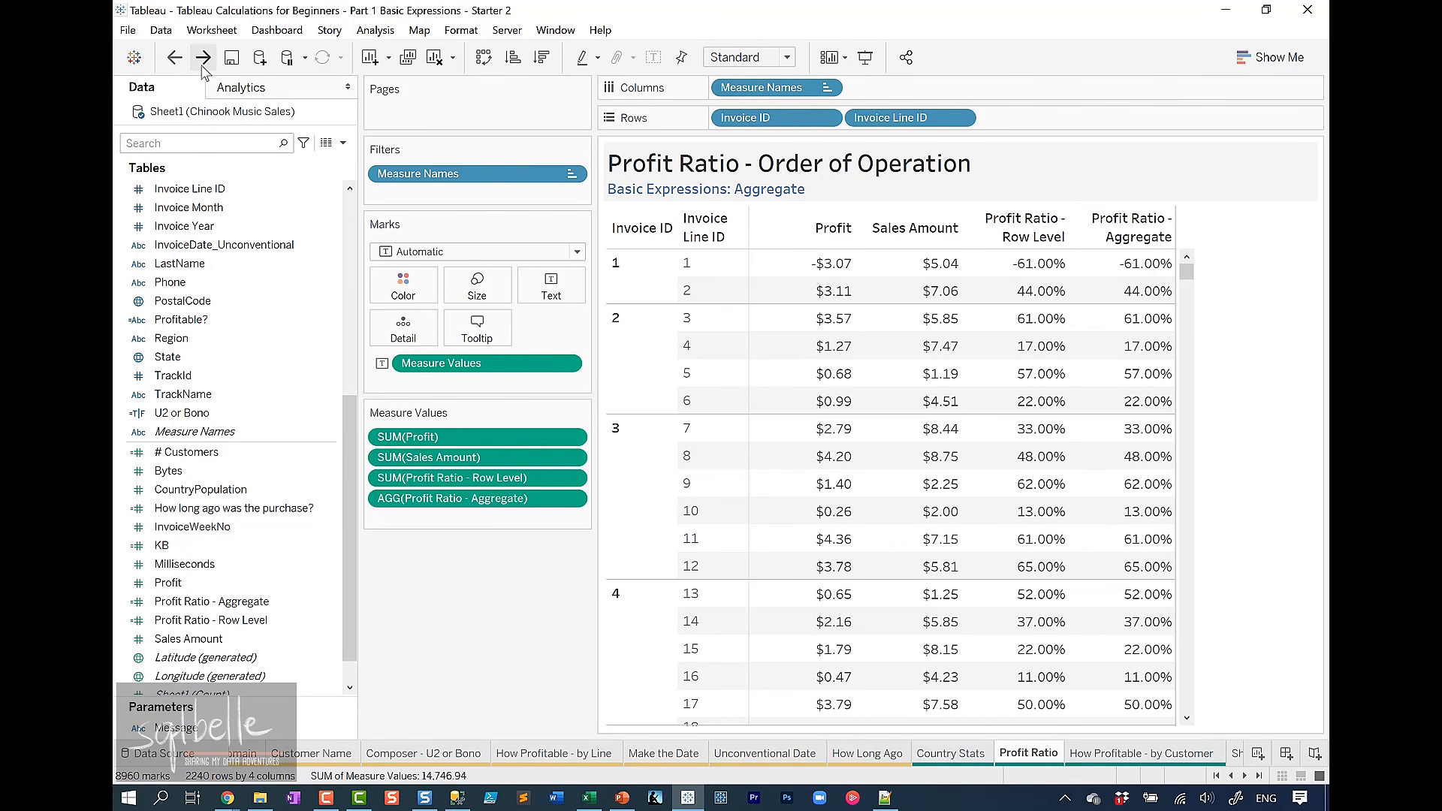
Add totals to the table so that each invoice has a total row beneath its invoice lines
left_click(237, 90)
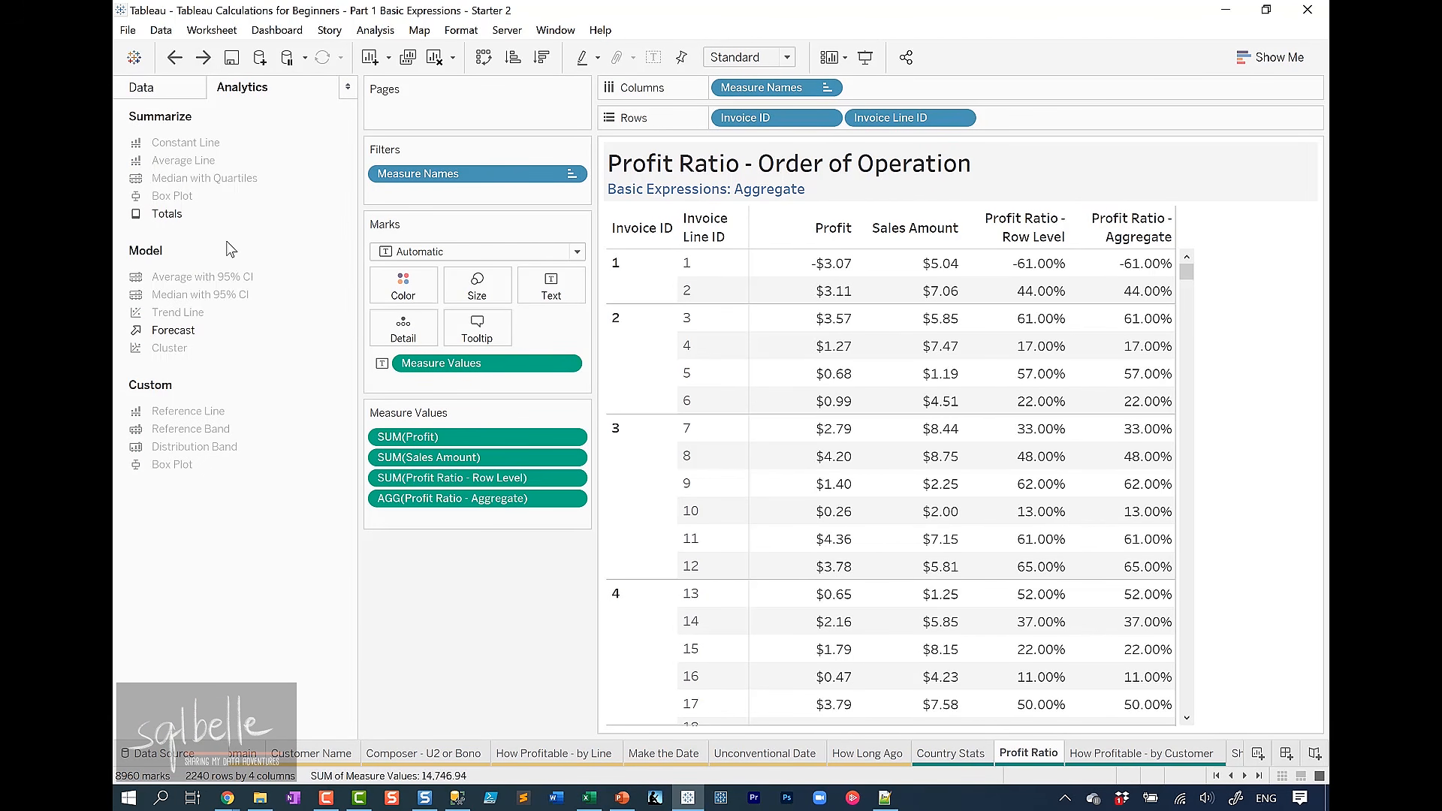
double_click(162, 218)
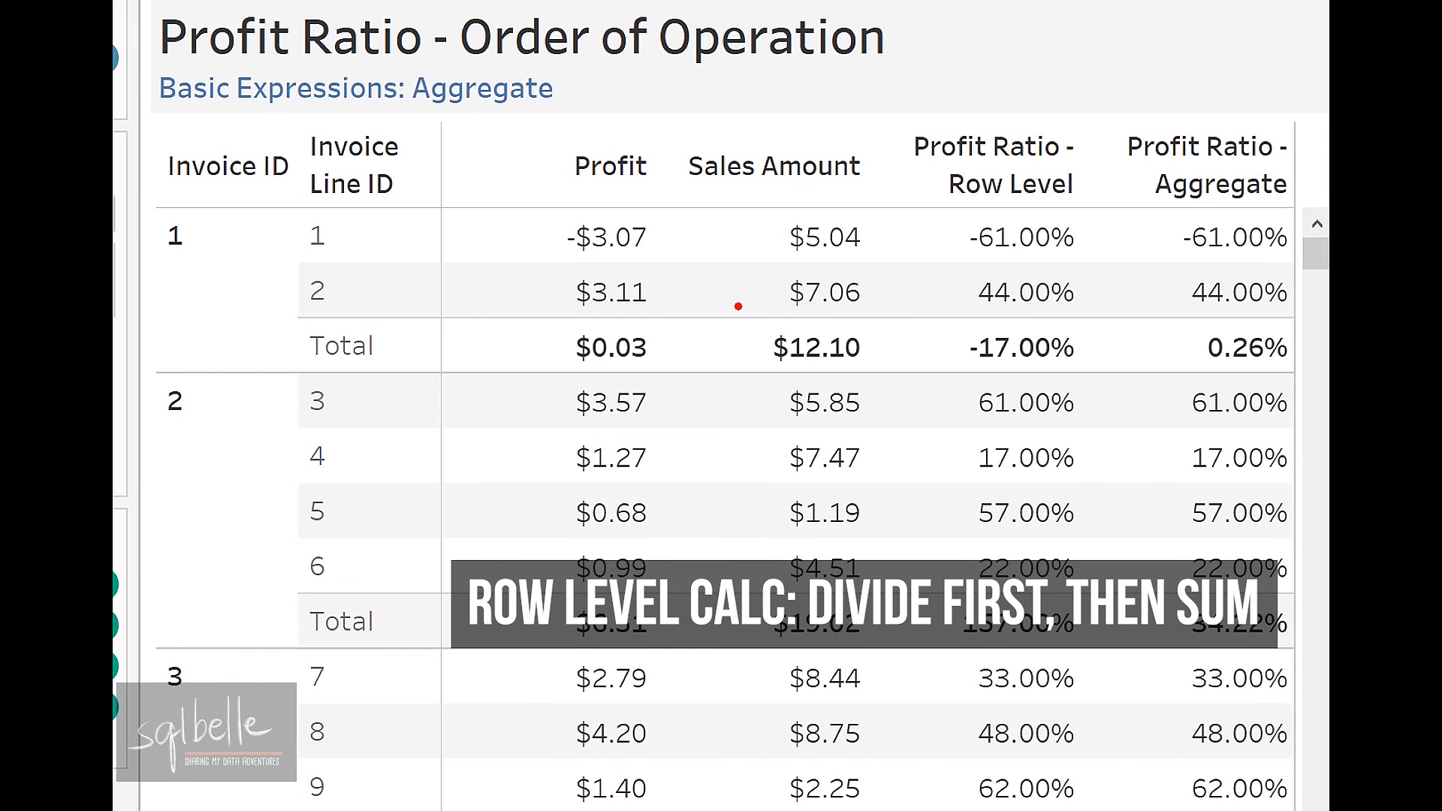
left_click_drag(745, 220, 692, 259)
mouse_move(886, 238)
left_mouse_down()
mouse_move(973, 239)
mouse_move(952, 257)
left_mouse_up()
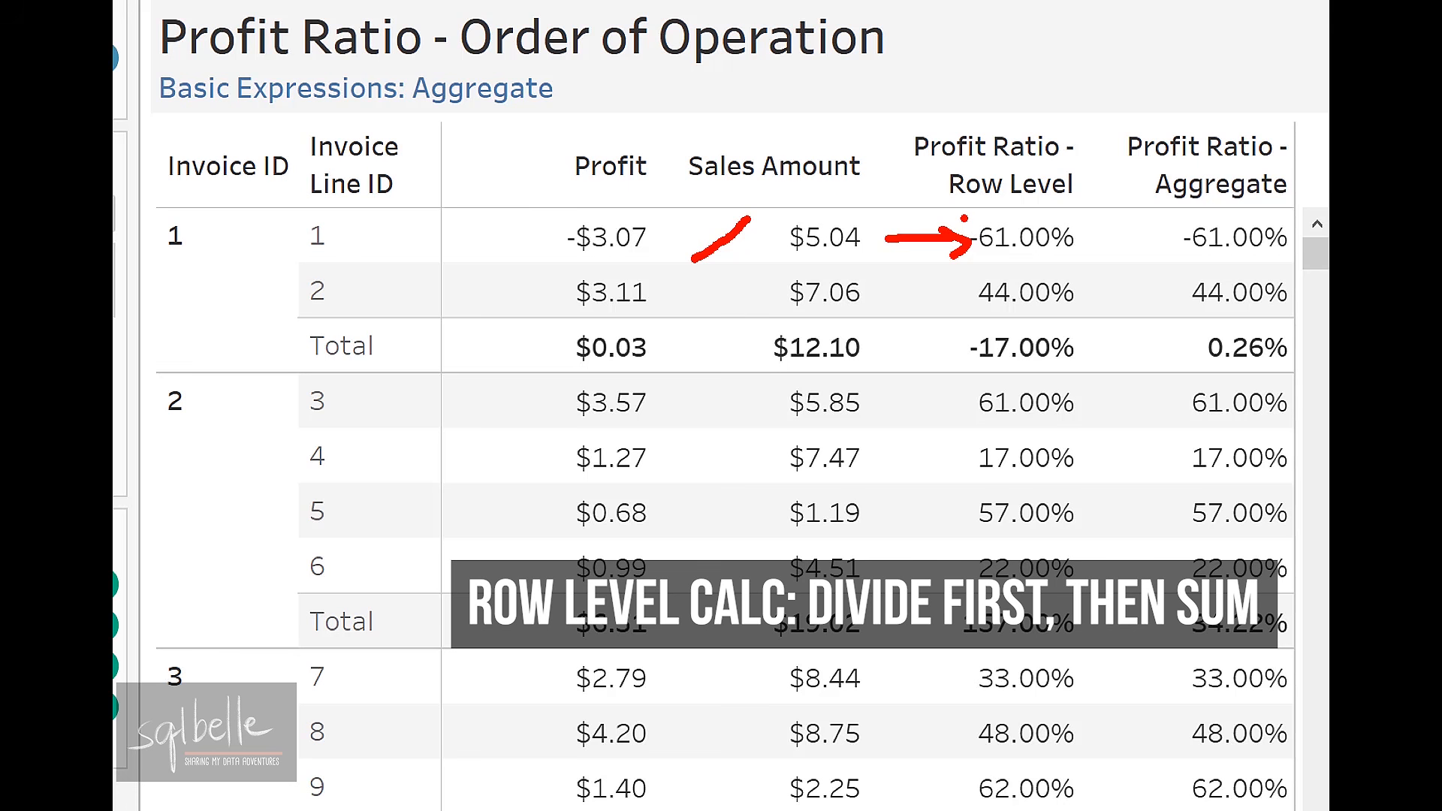
Mark and compare invoice 1's row-level ratios and their total with its total profit, total sales amount and aggregate profit ratio
mouse_move(964, 219)
left_mouse_down()
mouse_move(983, 266)
mouse_move(1092, 316)
left_mouse_up()
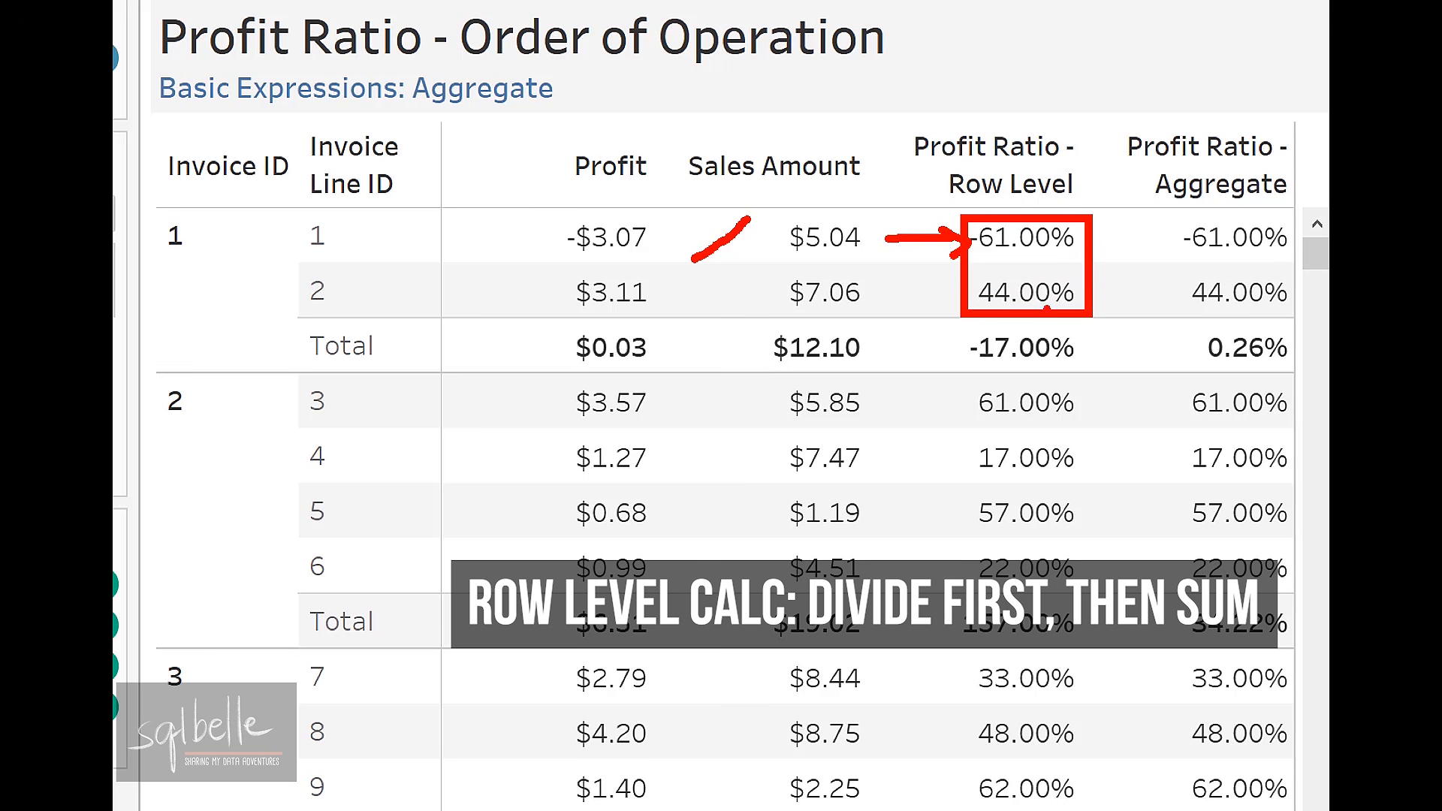
mouse_move(936, 264)
left_mouse_down()
mouse_move(938, 322)
mouse_move(926, 302)
mouse_move(953, 302)
mouse_move(1018, 256)
left_mouse_up()
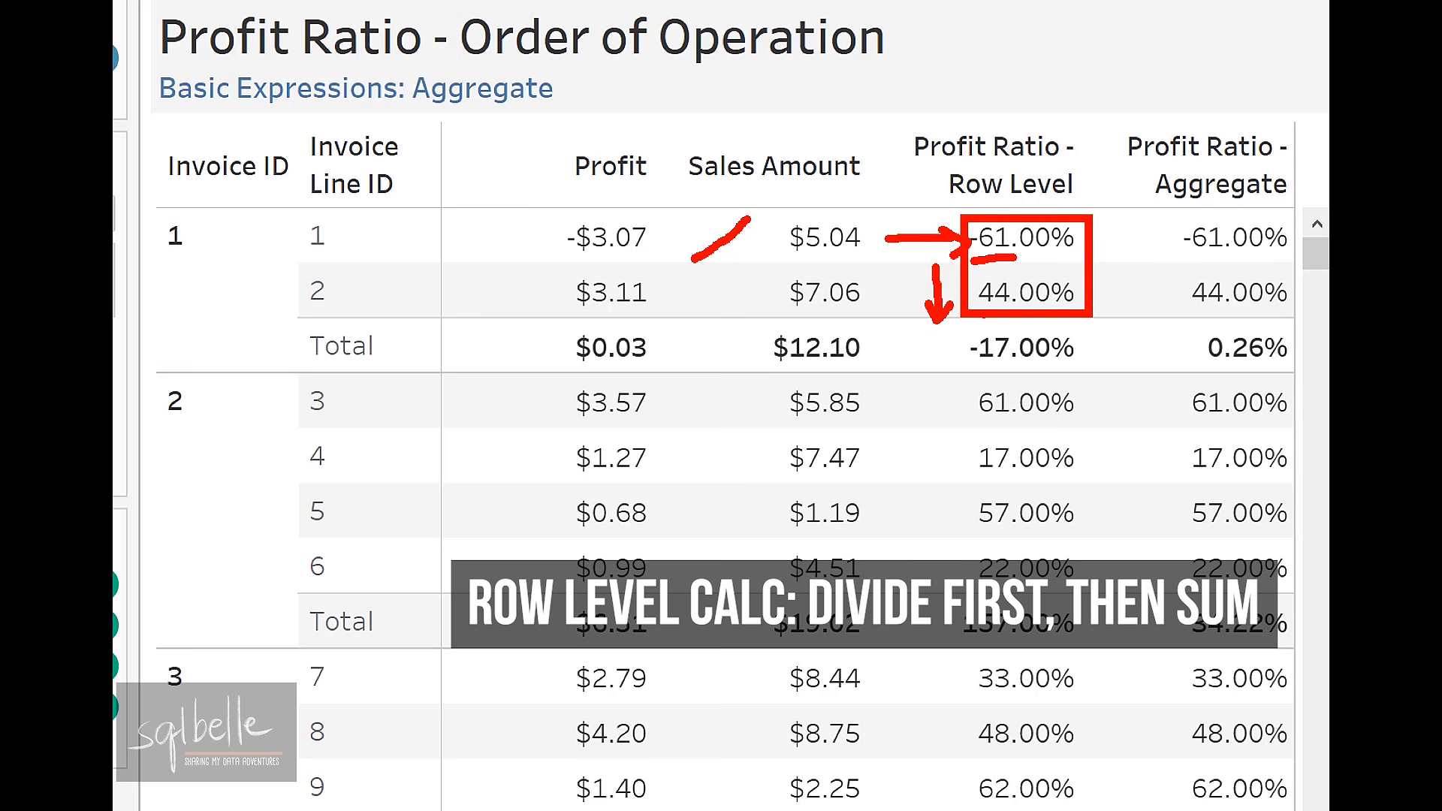
mouse_move(976, 310)
left_mouse_down()
mouse_move(1009, 305)
mouse_move(965, 350)
mouse_move(1089, 387)
left_mouse_up()
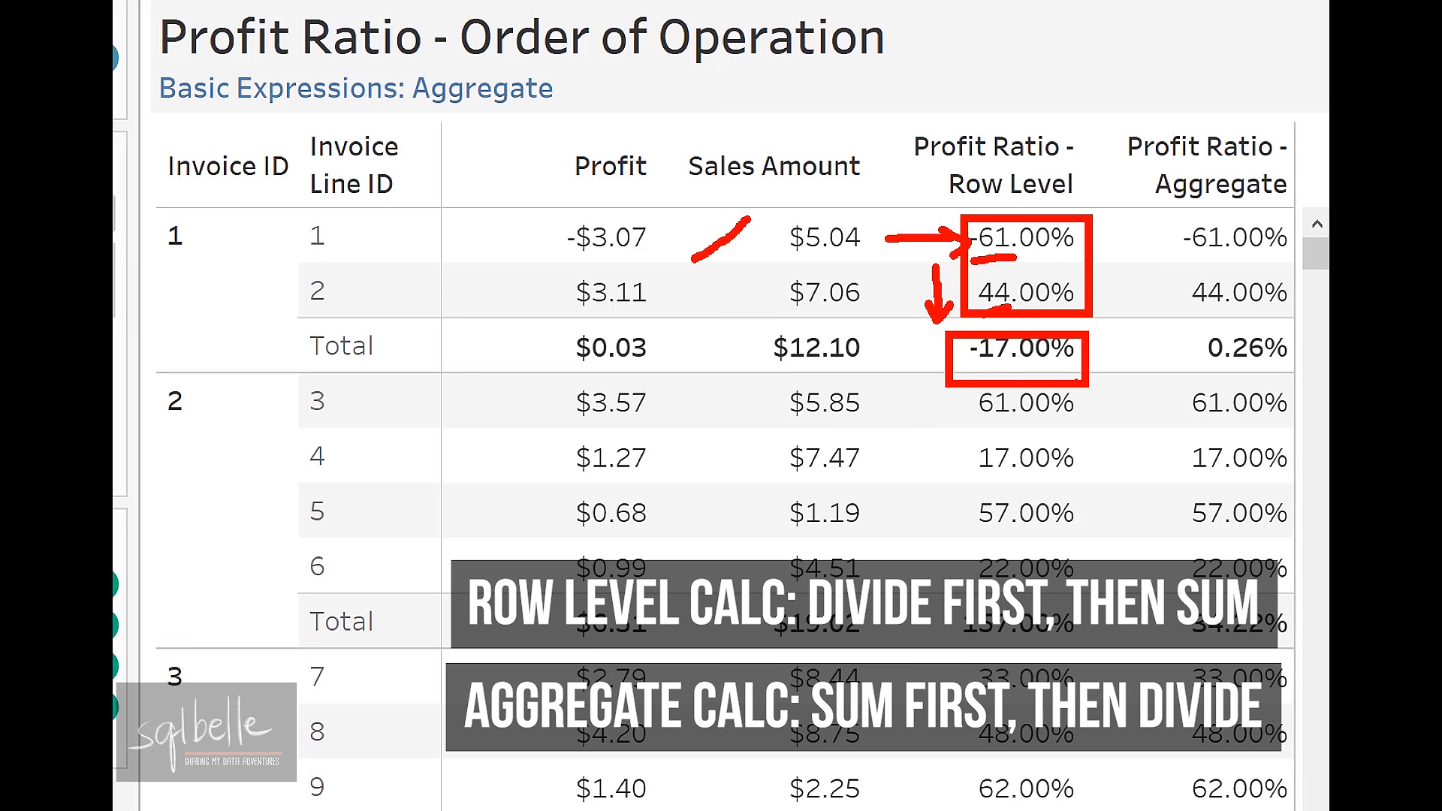
left_click_drag(540, 319, 668, 377)
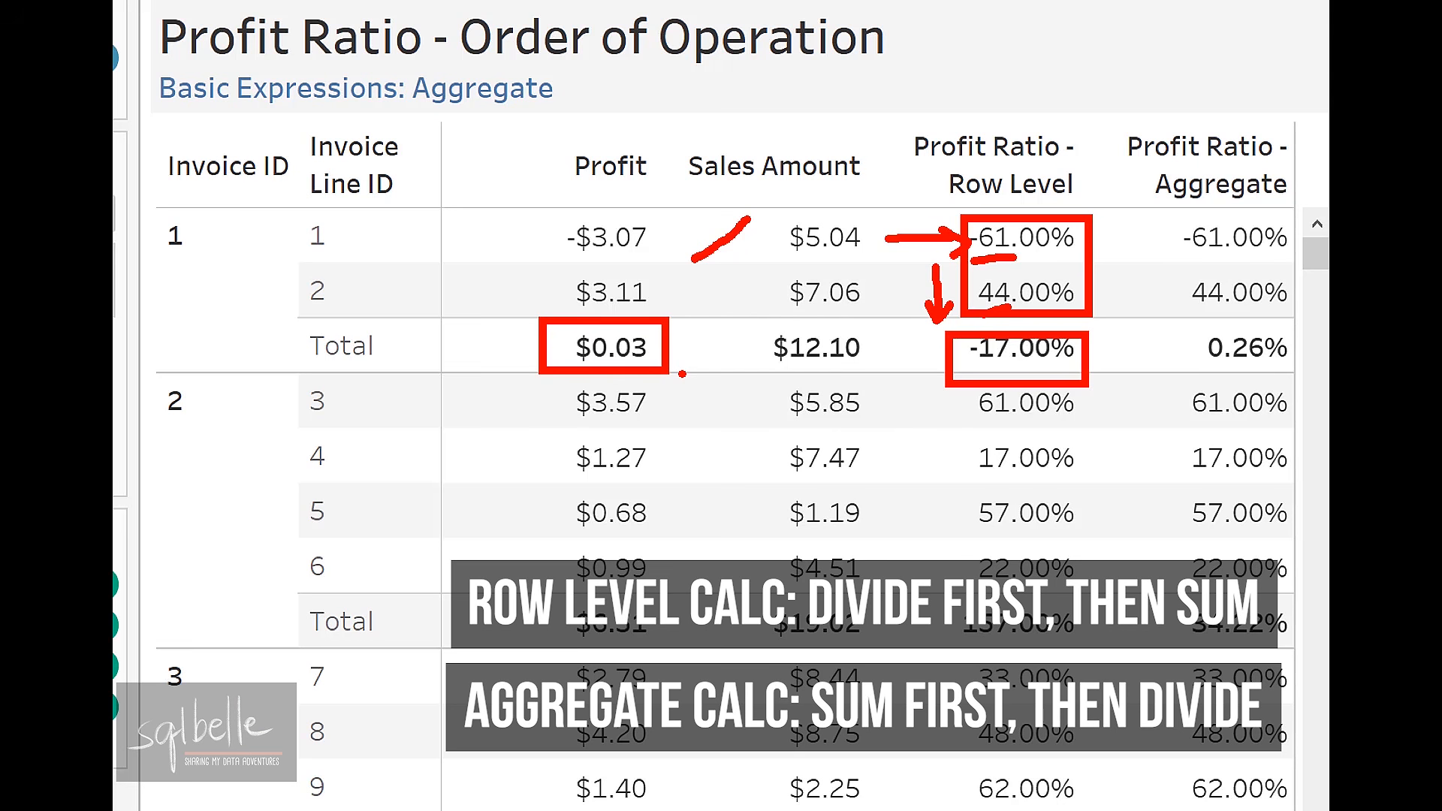
left_click_drag(743, 329, 715, 364)
left_click_drag(1177, 321, 1308, 378)
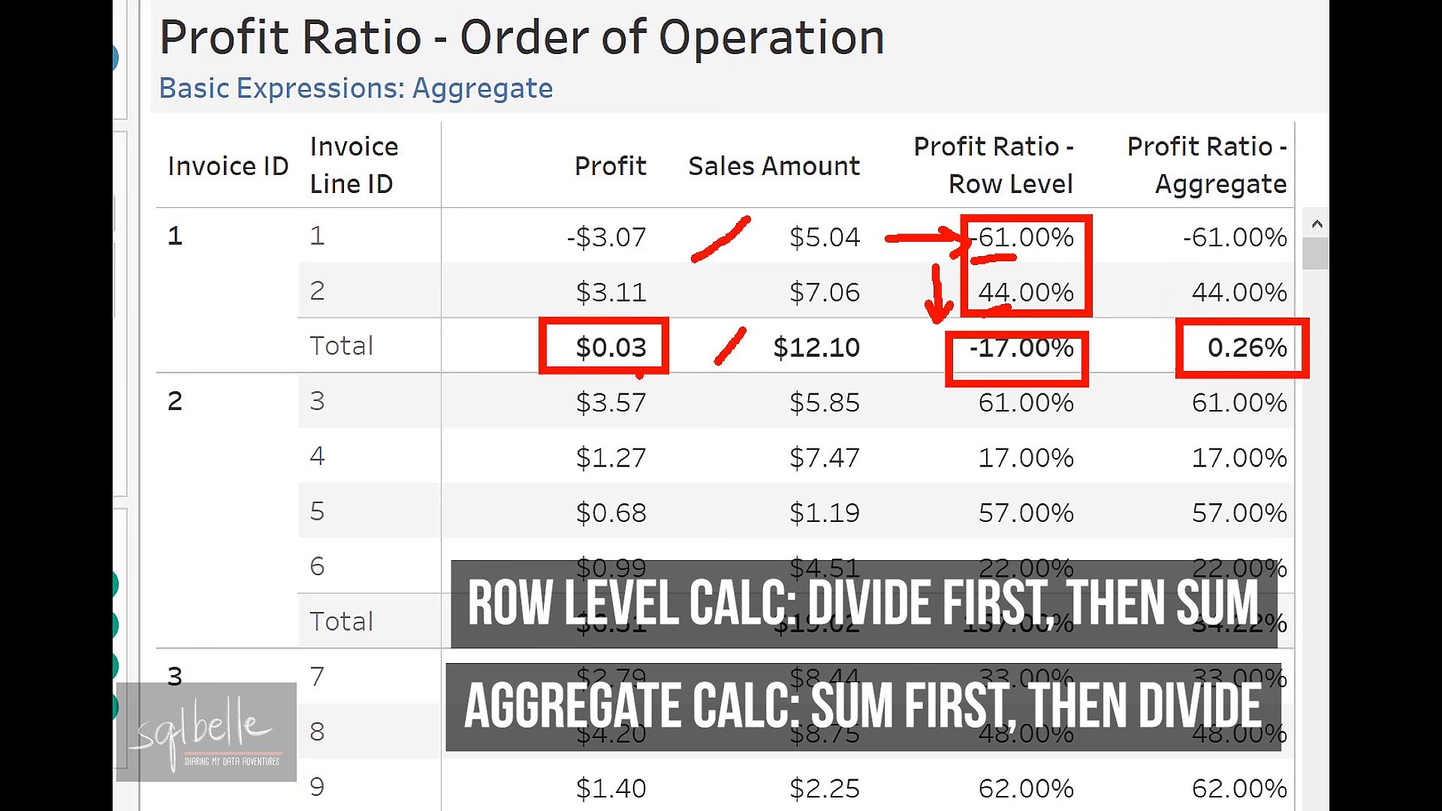
key("Escape")
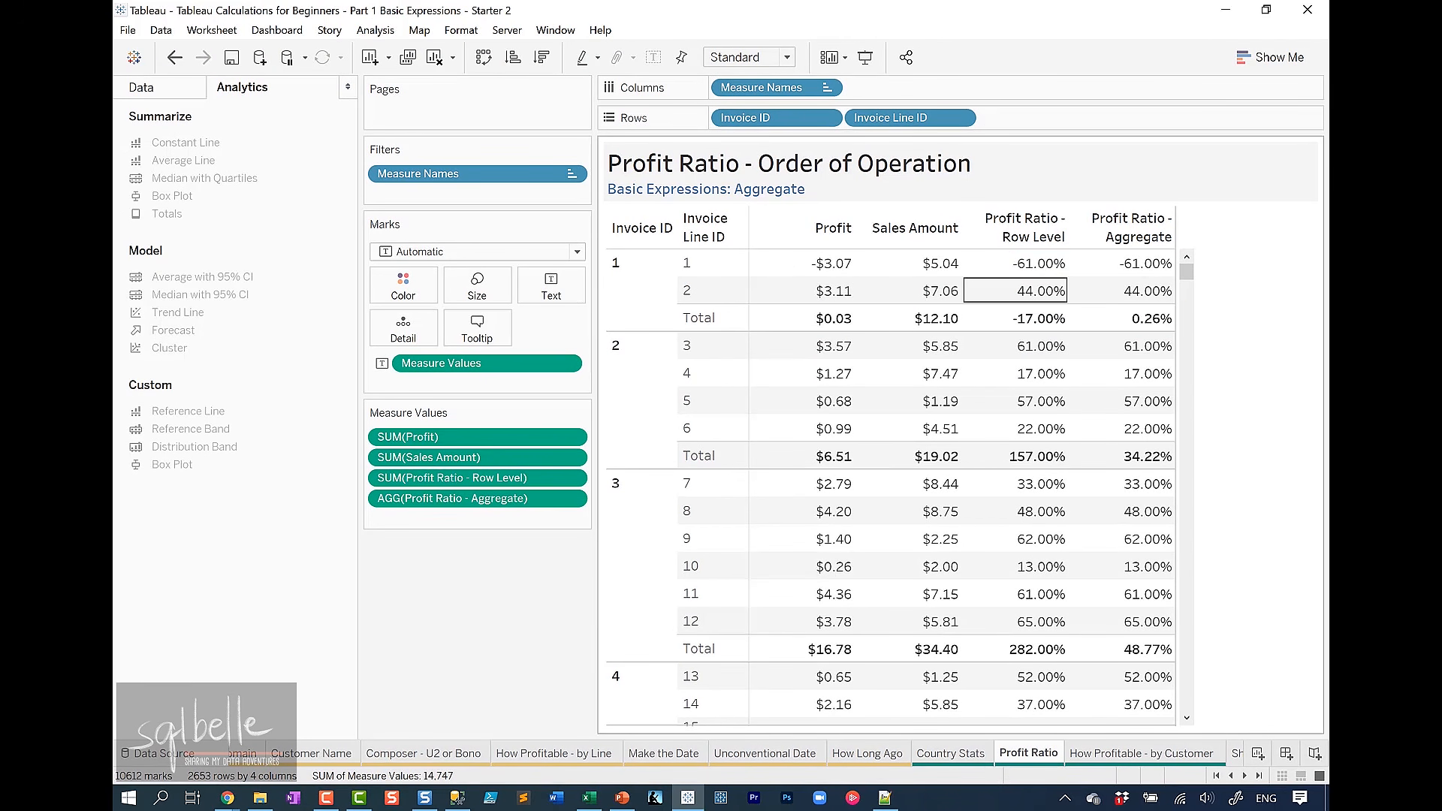